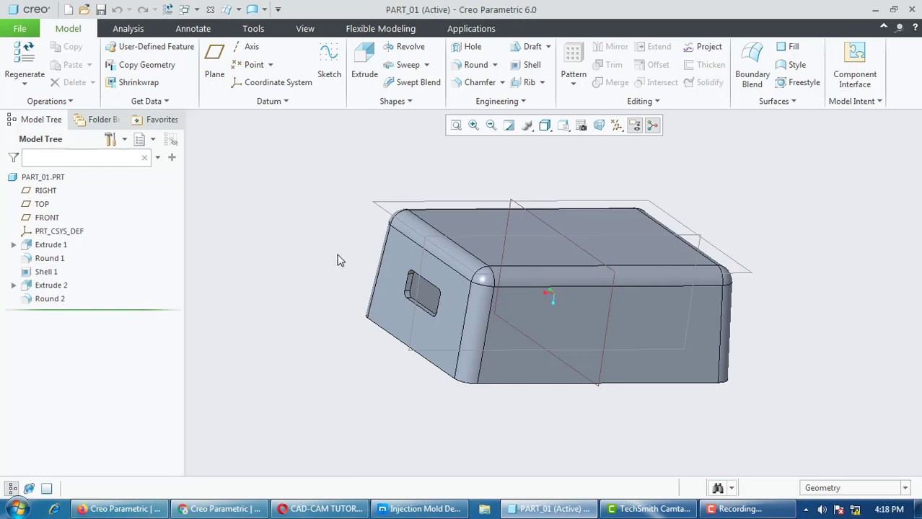
Roll the model back to Extrude 1 and restore the features one by one through Round 2, examining how the part is built
mouse_move(377, 268)
middle_mouse_down()
mouse_move(365, 186)
mouse_move(426, 281)
mouse_move(408, 264)
mouse_move(418, 244)
mouse_move(359, 196)
mouse_move(364, 183)
mouse_move(401, 226)
mouse_move(376, 265)
middle_mouse_up()
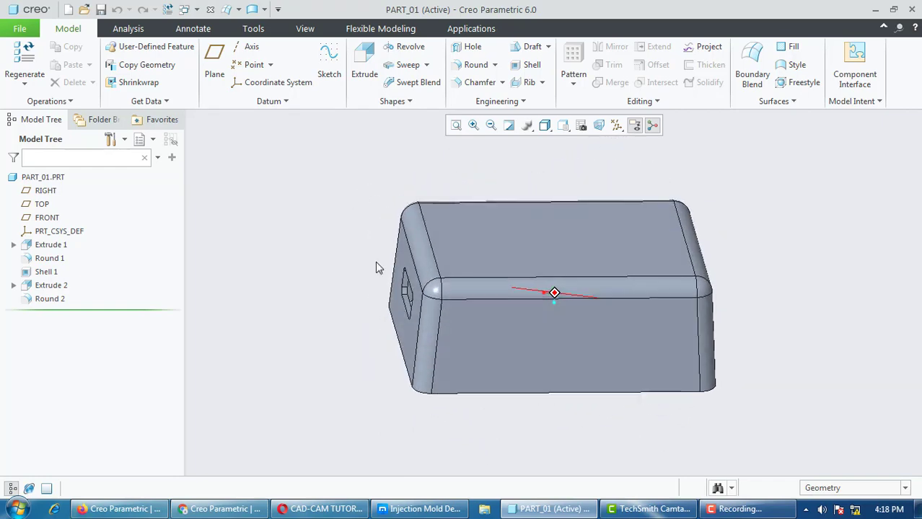
left_click_drag(121, 310, 108, 250)
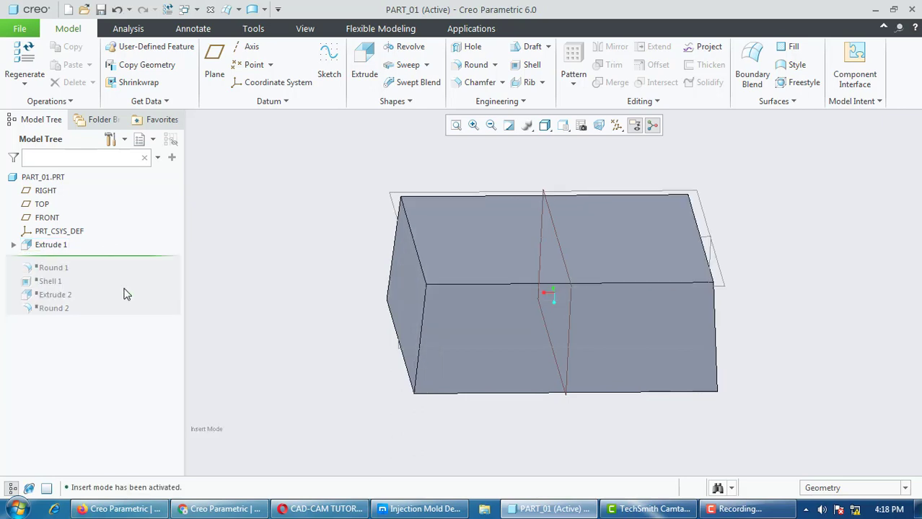
mouse_move(393, 323)
middle_mouse_down()
mouse_move(384, 366)
mouse_move(393, 359)
mouse_move(388, 326)
mouse_move(381, 338)
middle_mouse_up()
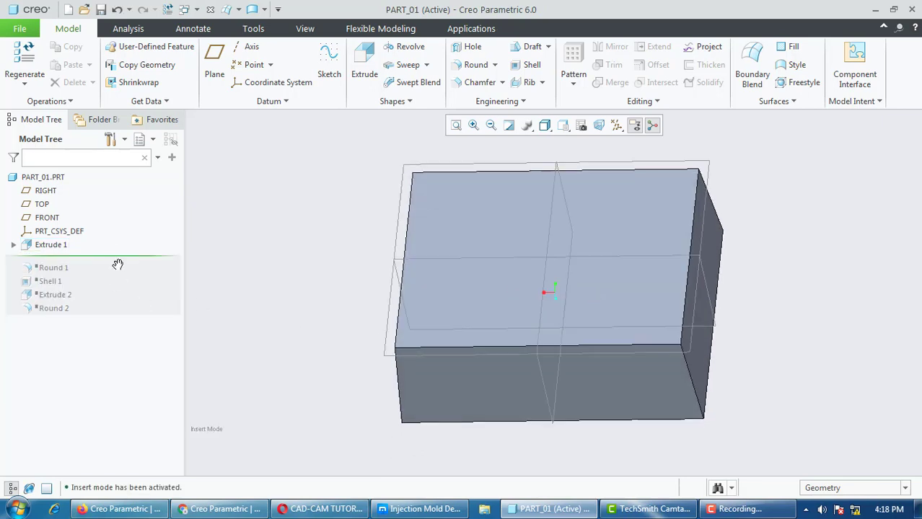
left_click_drag(114, 268, 114, 272)
mouse_move(334, 304)
middle_mouse_down()
mouse_move(323, 251)
mouse_move(315, 287)
middle_mouse_up()
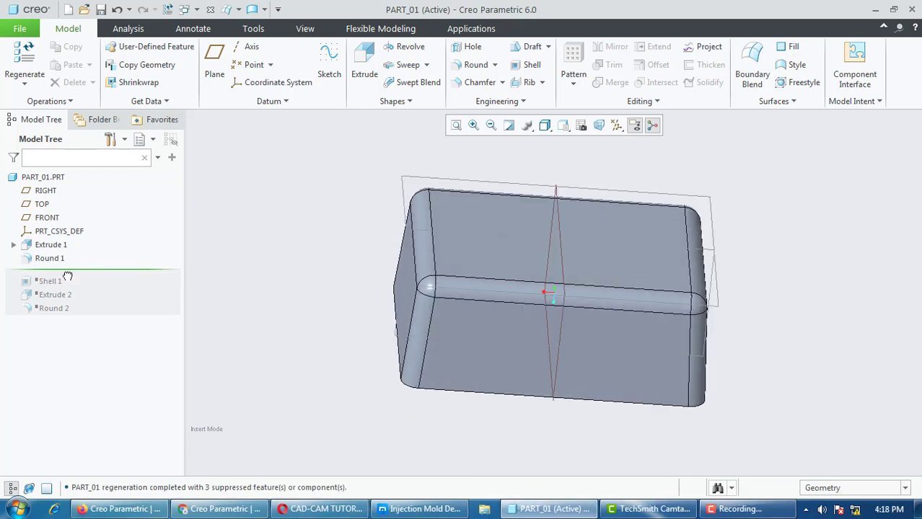
left_click_drag(67, 277, 67, 286)
mouse_move(433, 364)
middle_mouse_down()
mouse_move(434, 282)
mouse_move(132, 262)
middle_mouse_up()
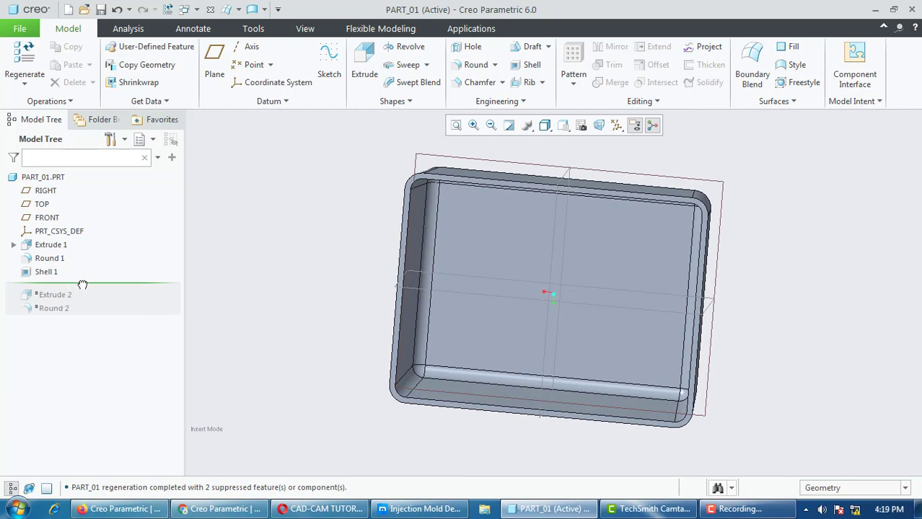
left_click_drag(83, 285, 84, 298)
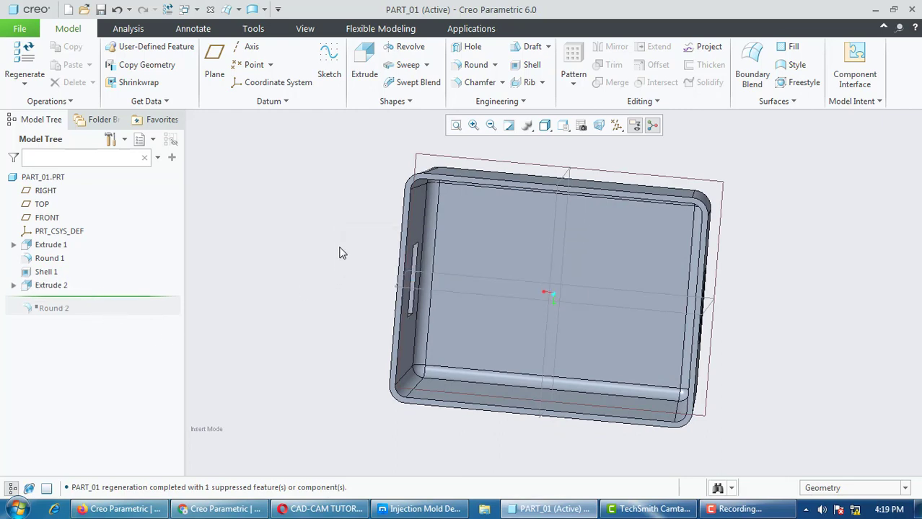
middle_click_drag(340, 251, 480, 349)
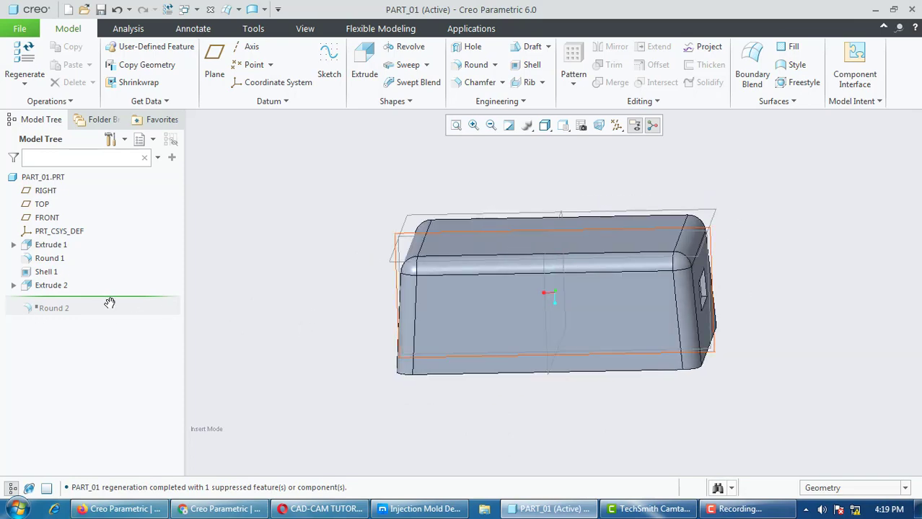
left_click_drag(111, 301, 110, 311)
middle_click_drag(296, 327, 428, 317)
scroll(432, 315, "down", 5)
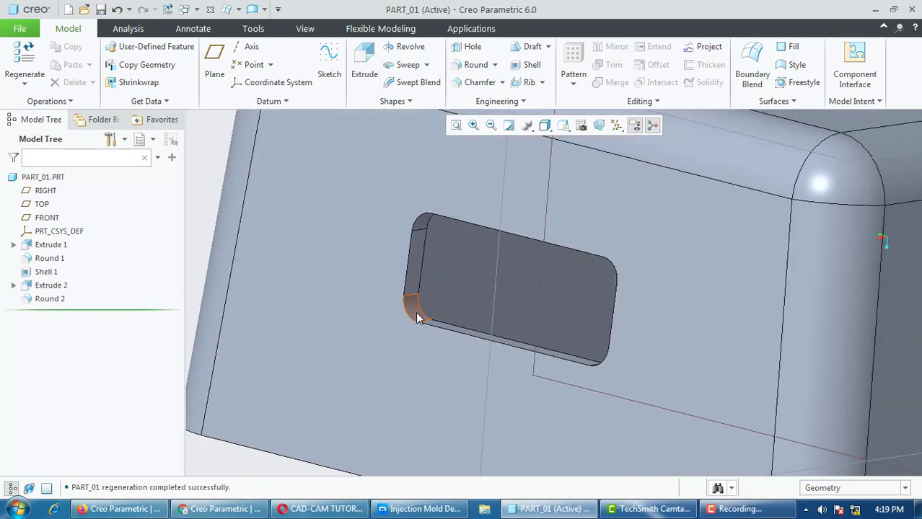
scroll(422, 308, "up", 10)
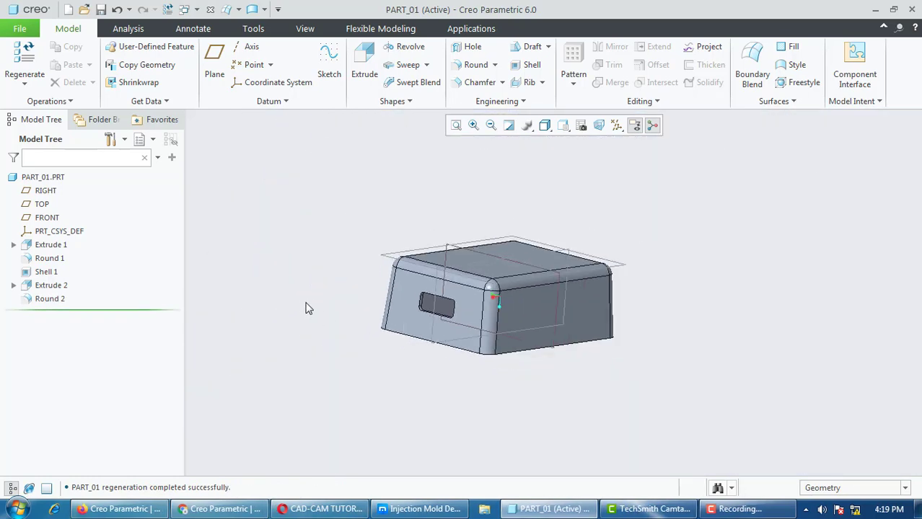
Save the part and delete all its old versions
left_click(100, 9)
left_click(20, 28)
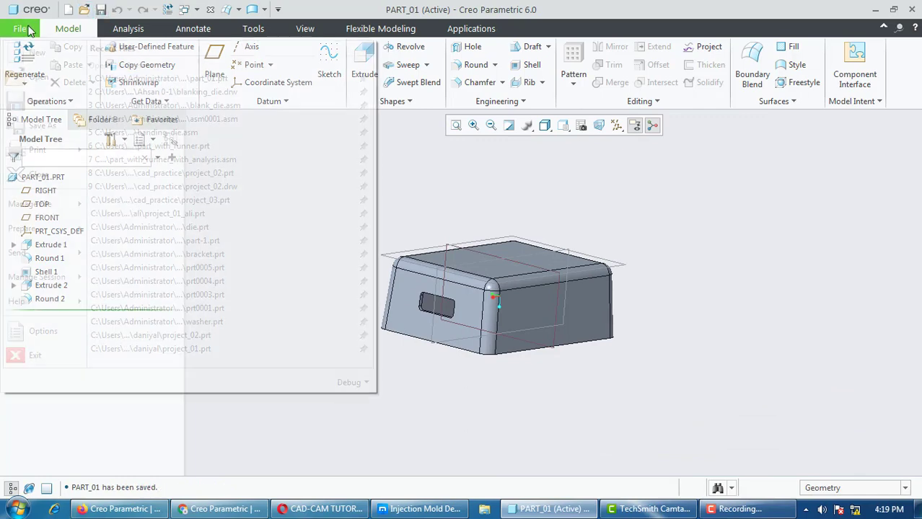
mouse_move(22, 204)
left_click(148, 101)
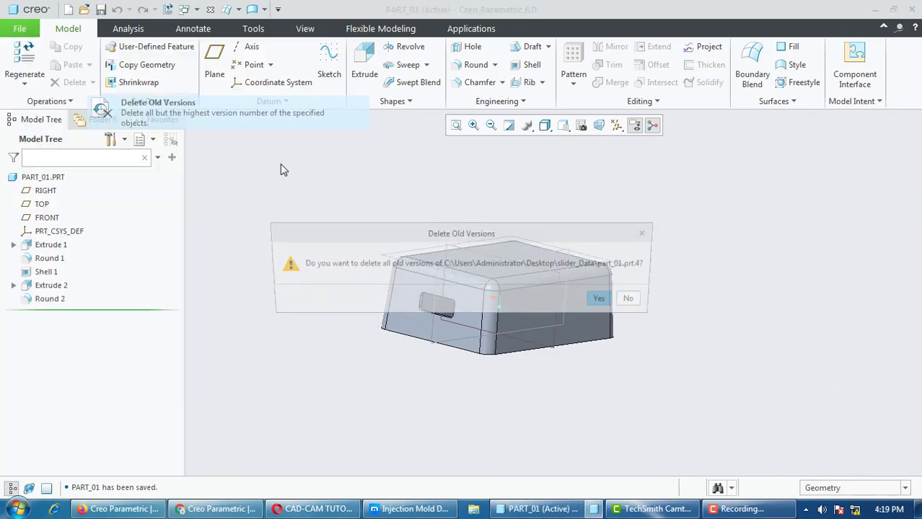
key("Return")
Erase all objects that are not displayed from the session
left_click(19, 28)
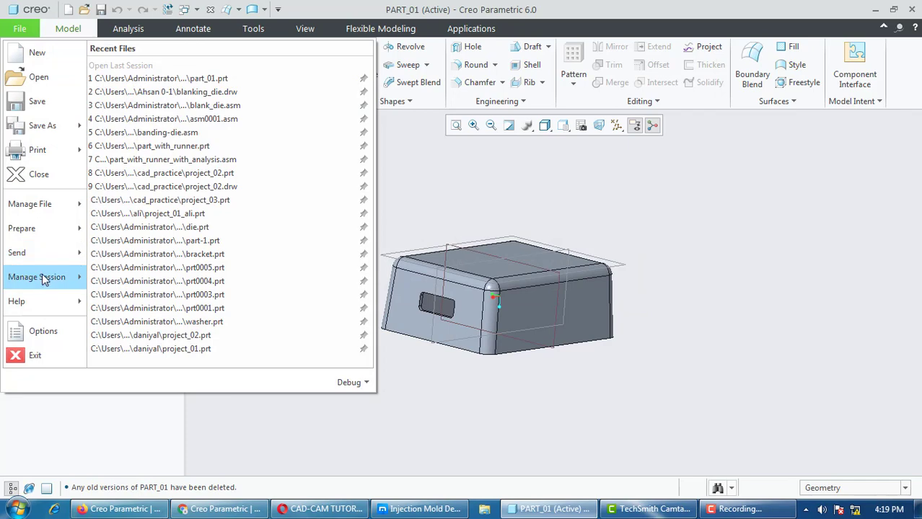
mouse_move(42, 275)
left_click(166, 105)
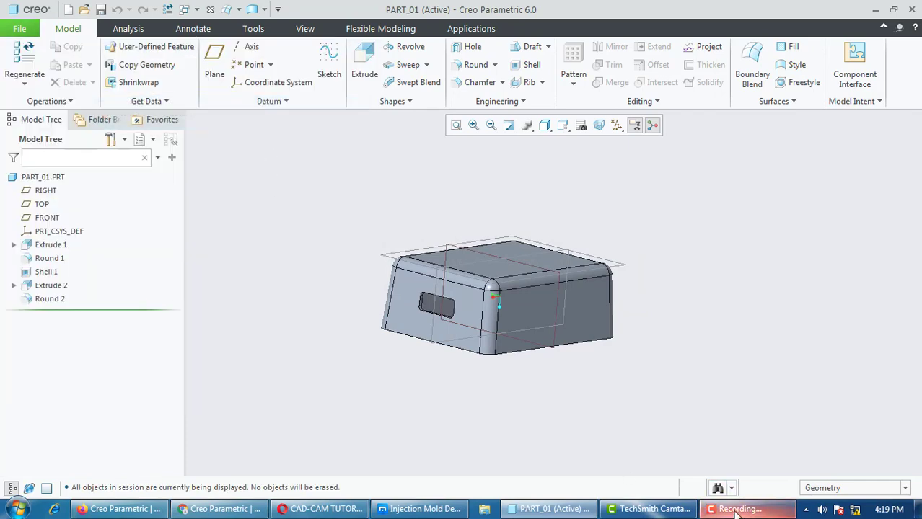
Create a Manufacturing file of sub-type Mold cavity with the mmns_mfg_mold template instead of the default, and maximize its window
left_click(67, 10)
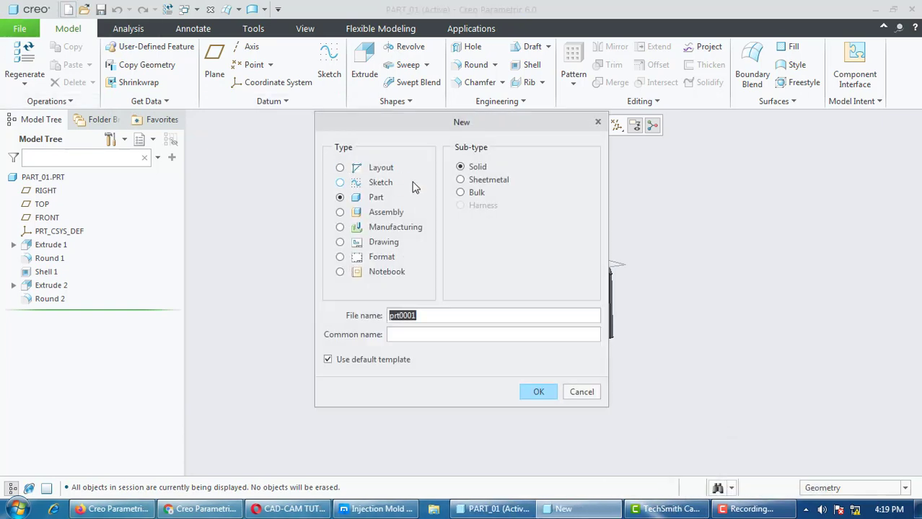
left_click(384, 229)
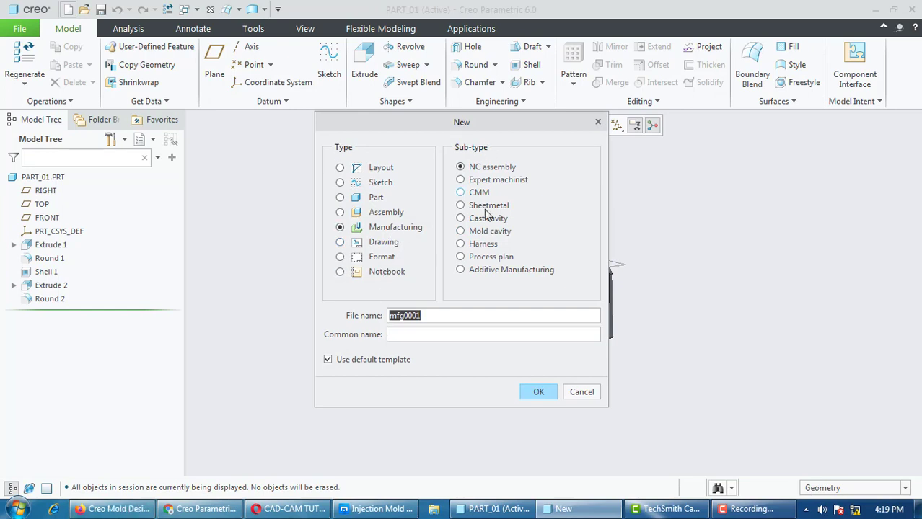
left_click(489, 231)
left_click(328, 360)
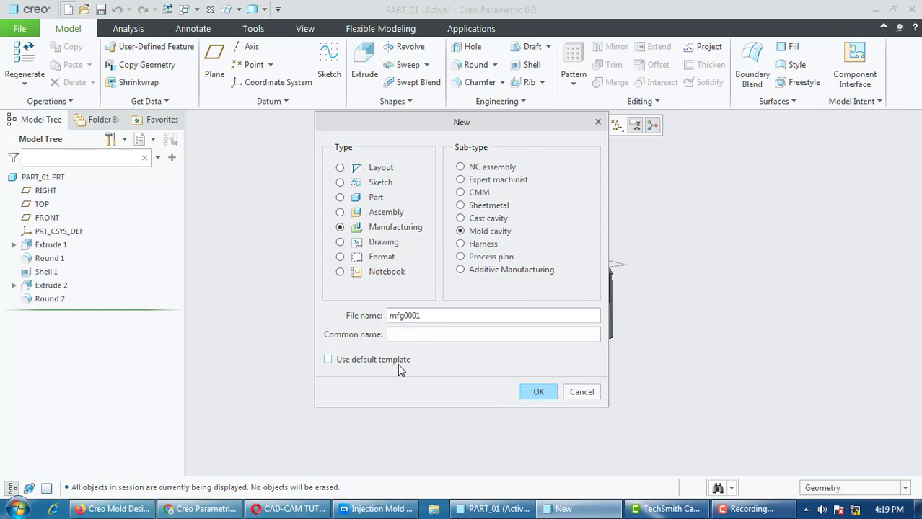
left_click(538, 393)
left_click(388, 189)
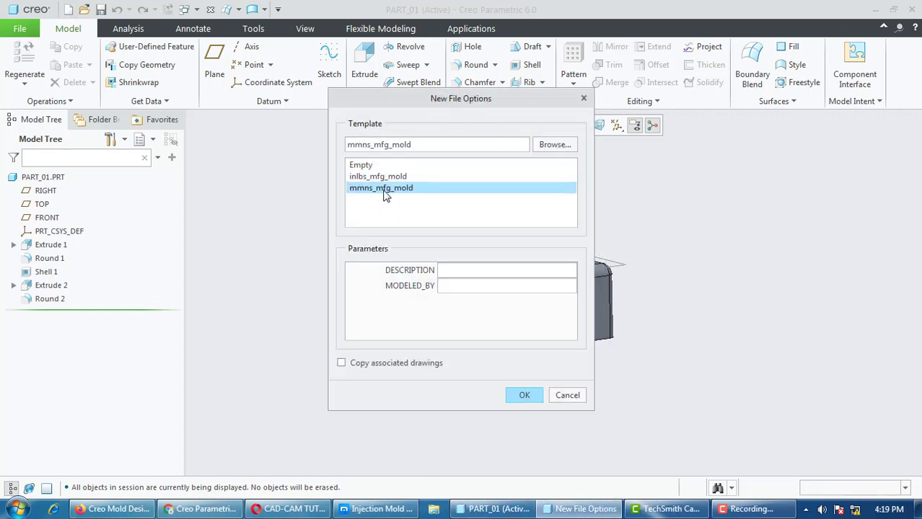
left_click(525, 396)
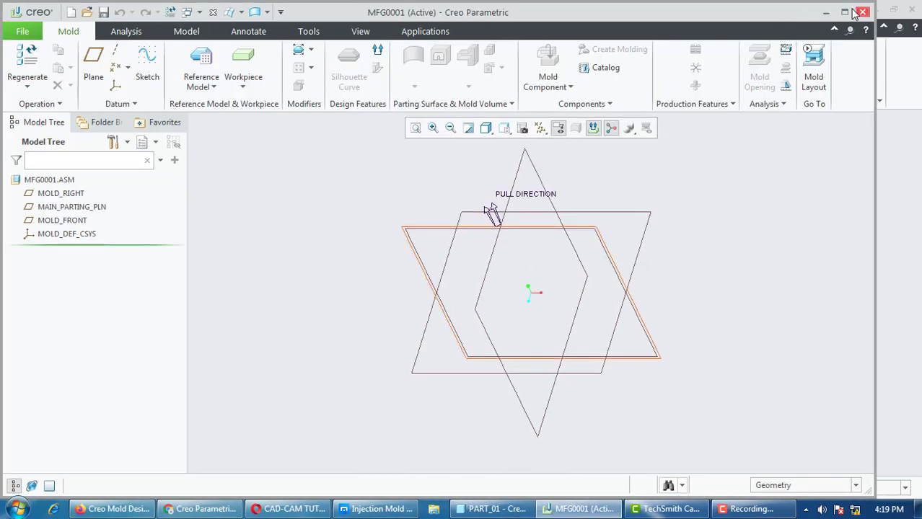
left_click(844, 12)
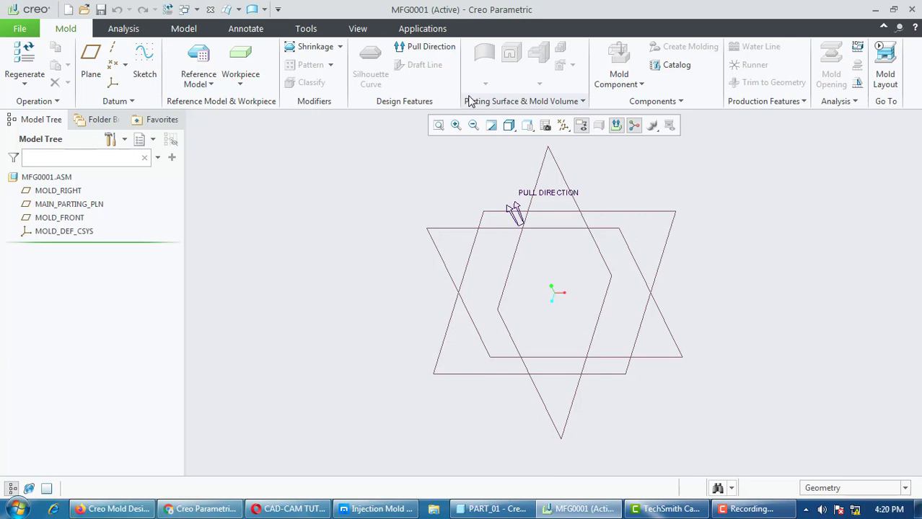
Load part_01.prt as the mold's reference model, using the Inherited reference model type
left_click(202, 63)
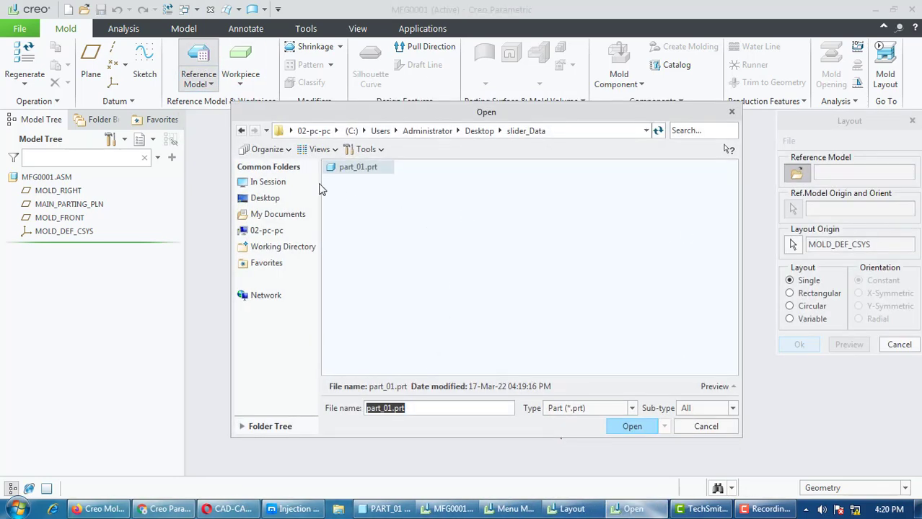
left_click(348, 170)
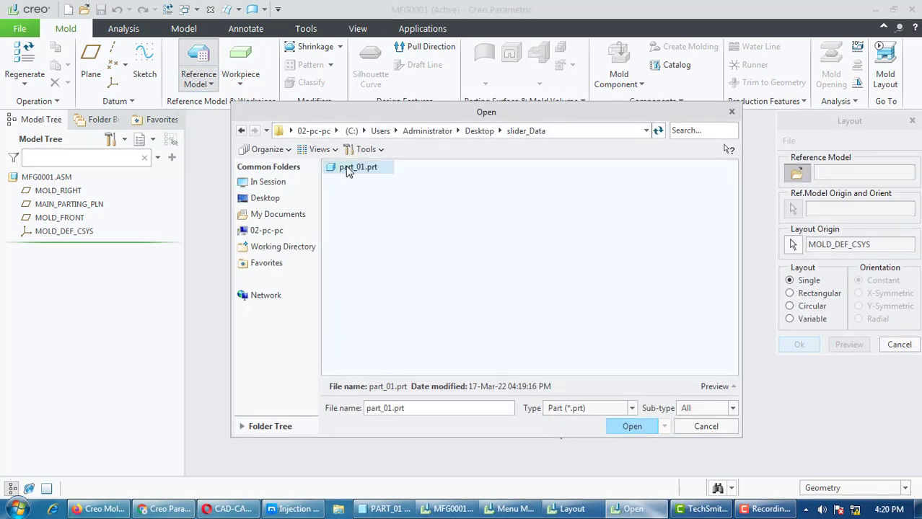
left_click(632, 426)
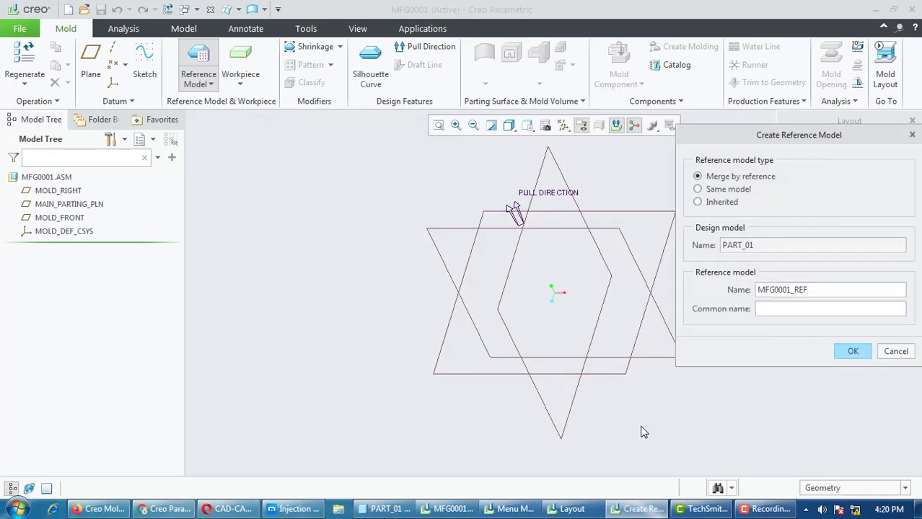
left_click(715, 202)
left_click_drag(743, 137, 276, 146)
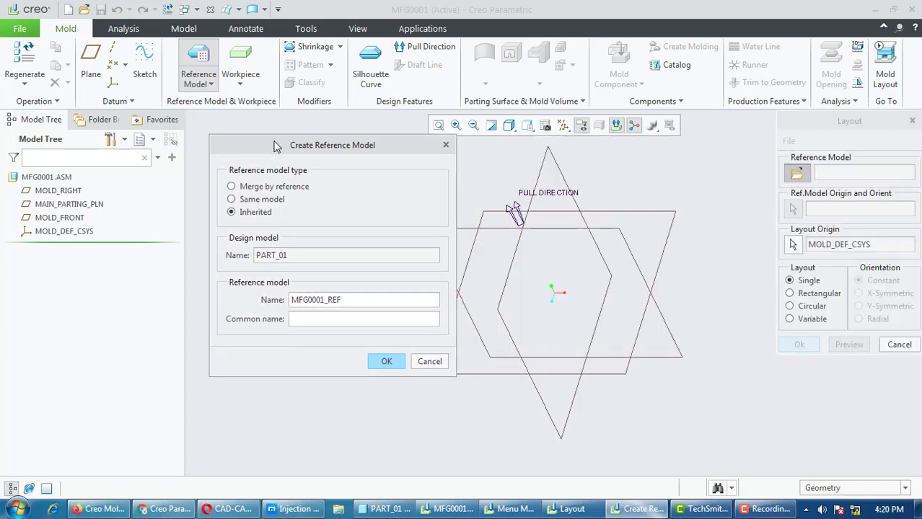
left_click(393, 365)
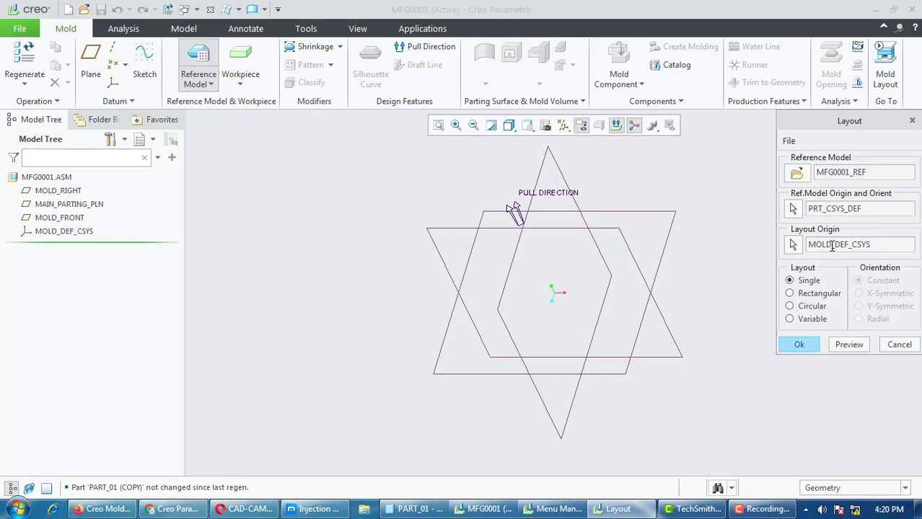
Turn on coordinate system display and choose PRT_CSYS_DEF as the reference model's origin and orientation
left_click(793, 210)
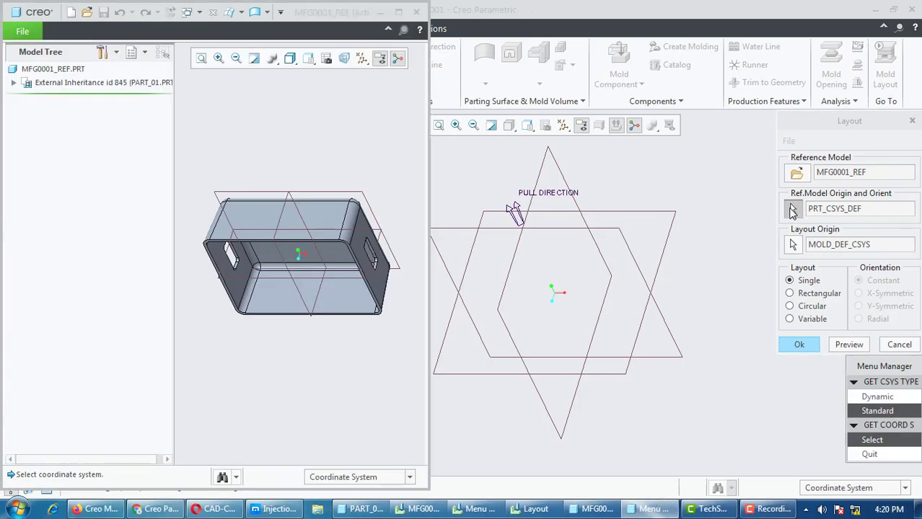
left_click(563, 125)
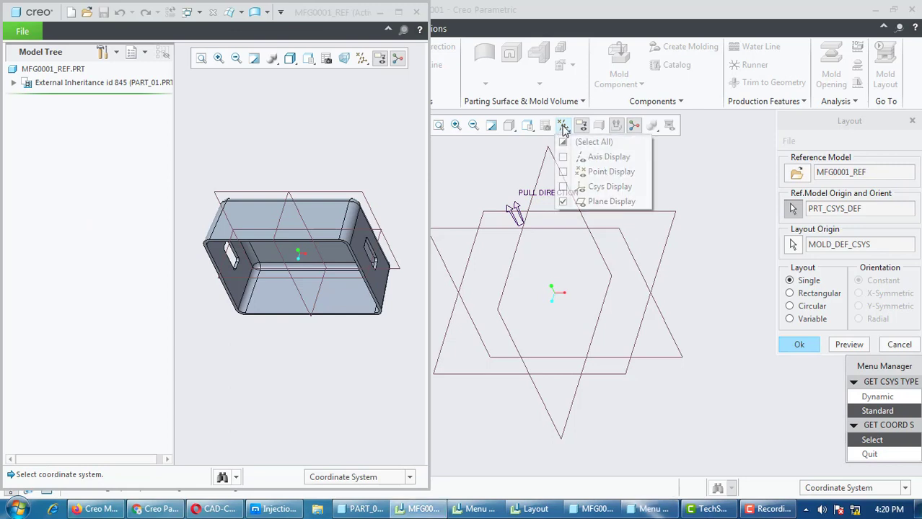
left_click(572, 188)
left_click(270, 248)
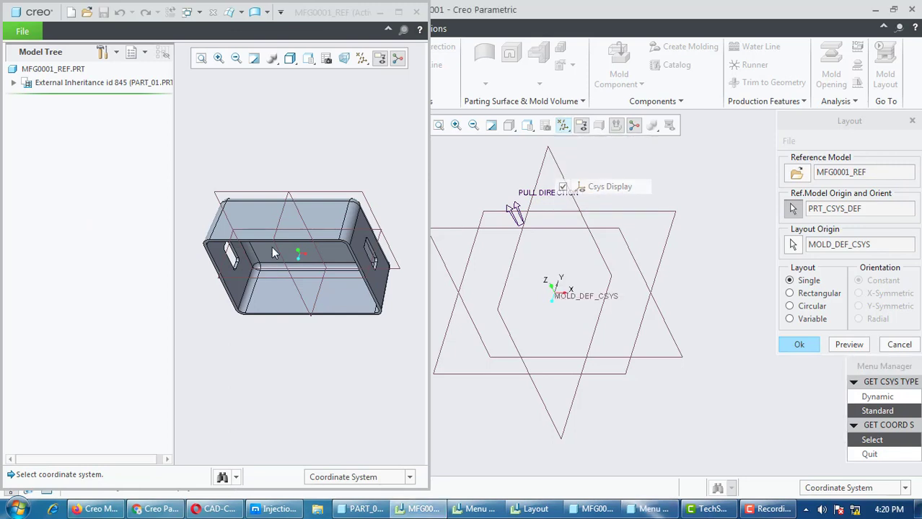
middle_click_drag(295, 173, 320, 121)
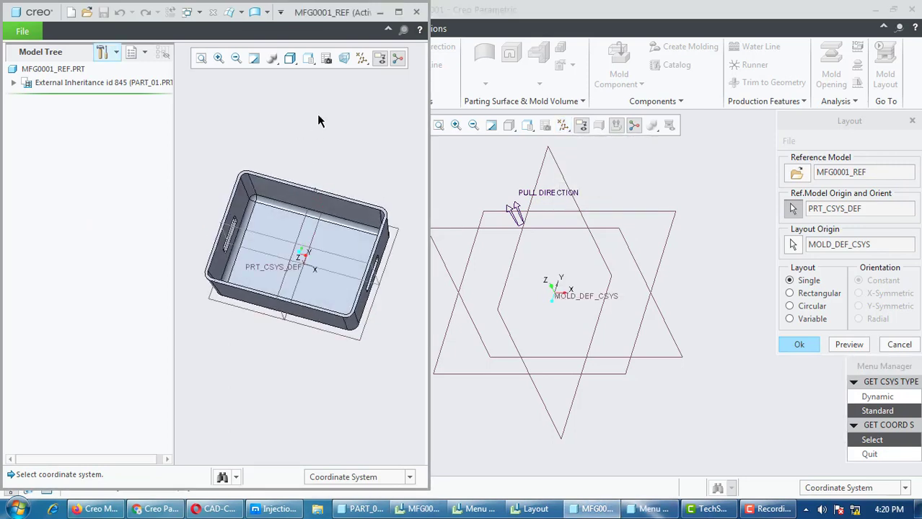
left_click(362, 61)
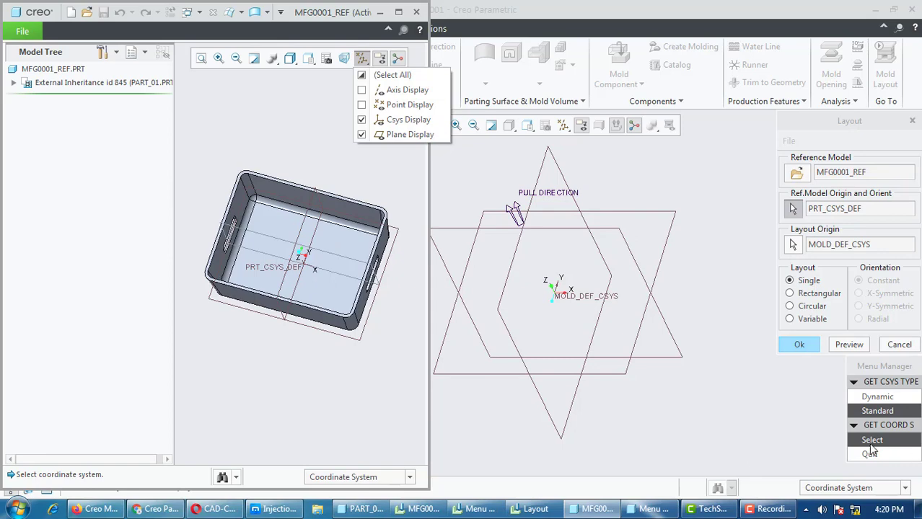
left_click(280, 272)
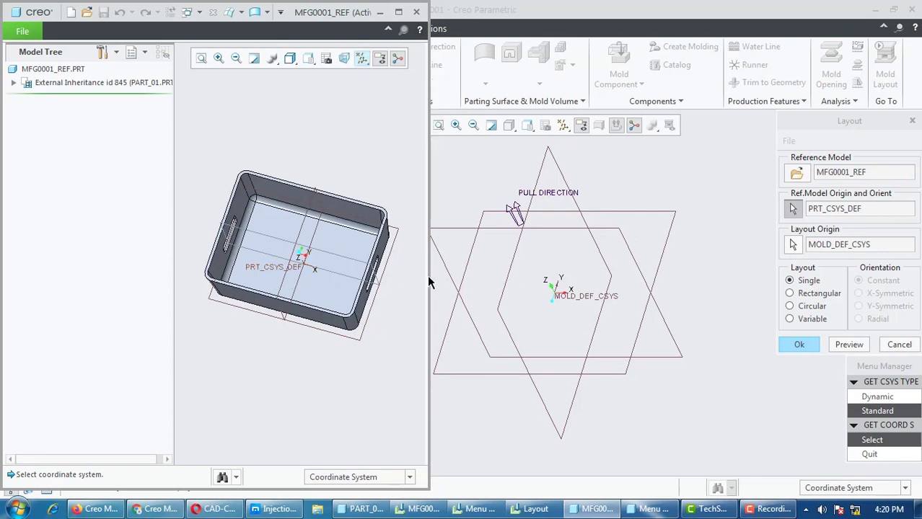
left_click(296, 264)
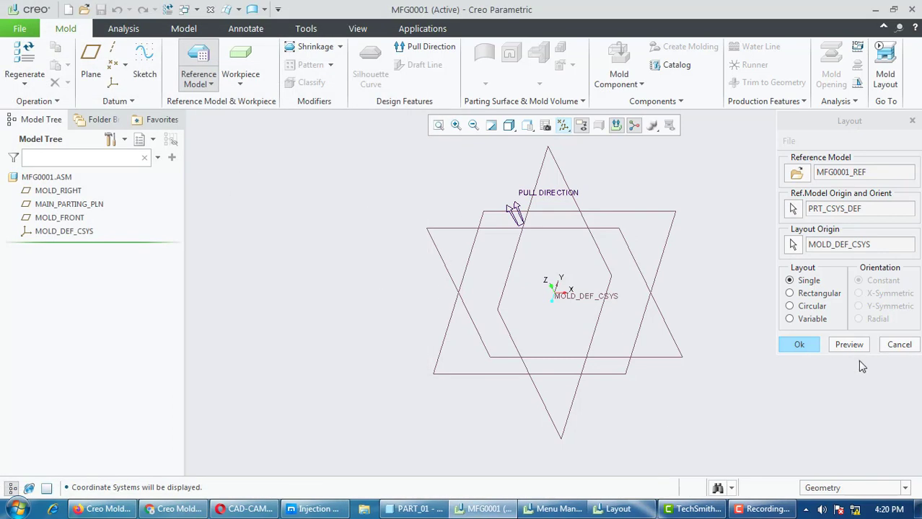
Preview and accept the single-cavity layout, finish the reference model placement, and inspect the part against the pull direction
left_click(850, 344)
middle_click_drag(405, 214, 391, 202)
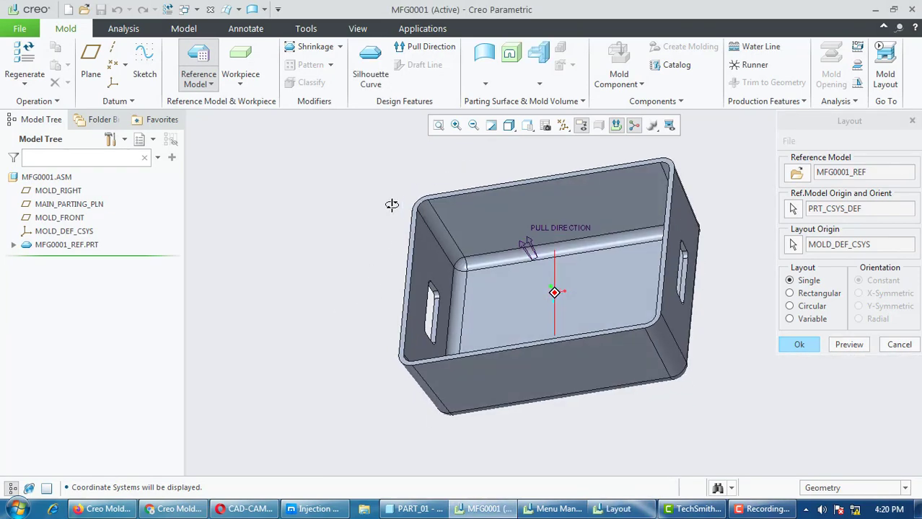
left_click(800, 344)
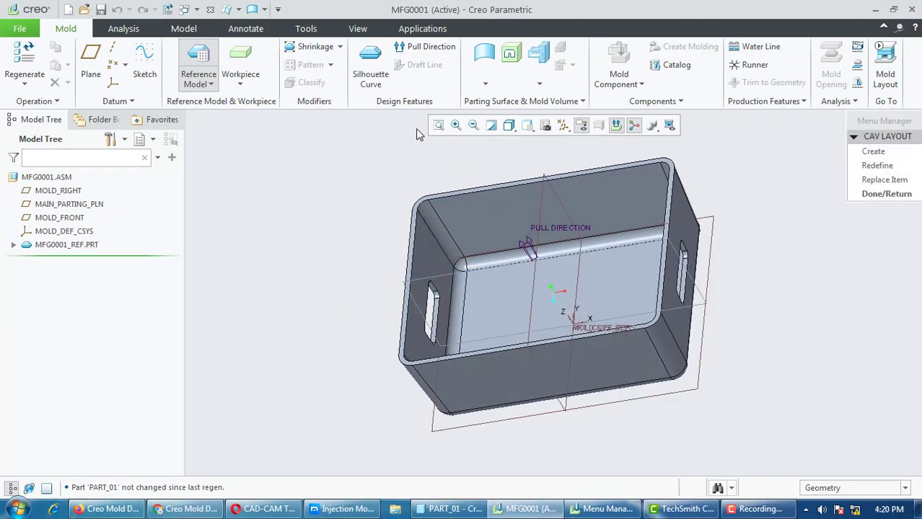
left_click(866, 194)
middle_click_drag(478, 194, 566, 386)
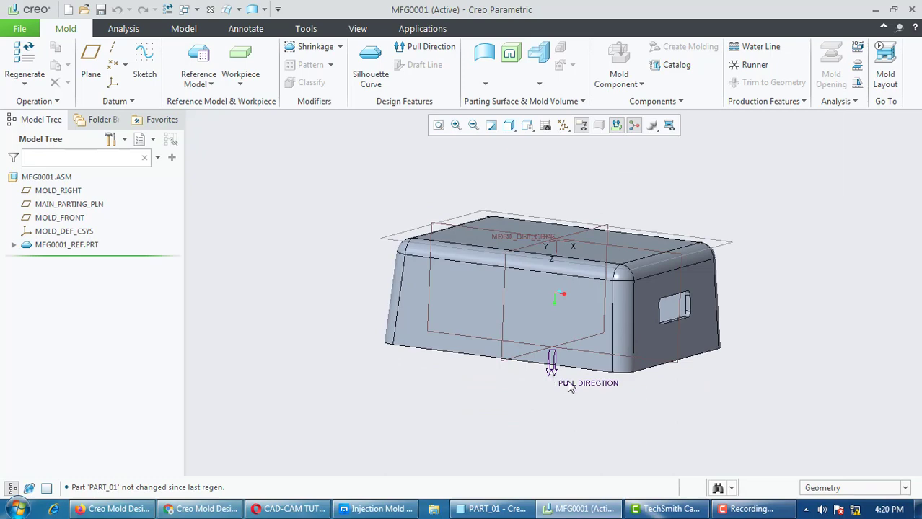
middle_click_drag(570, 384, 550, 353)
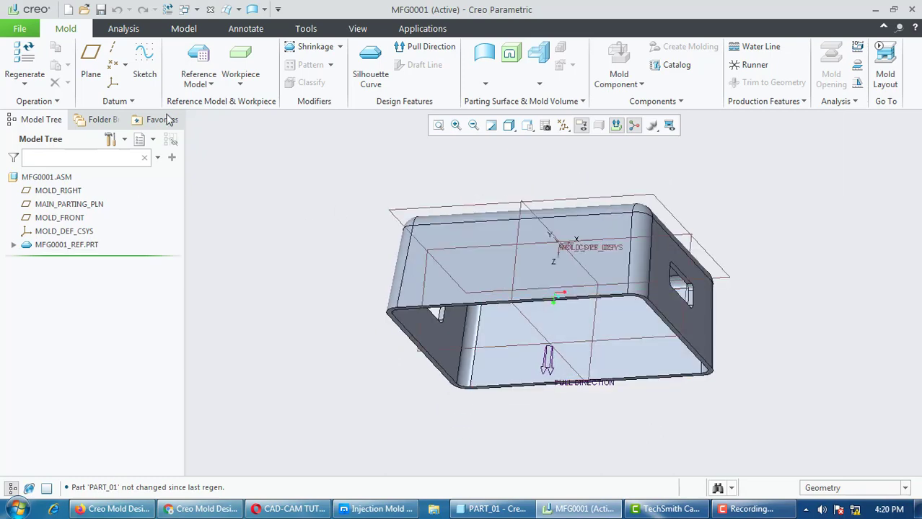
Redefine the pull direction normal to the reference part's FRONT plane, pointing up out of the closed face, and save the mold file
left_click(418, 49)
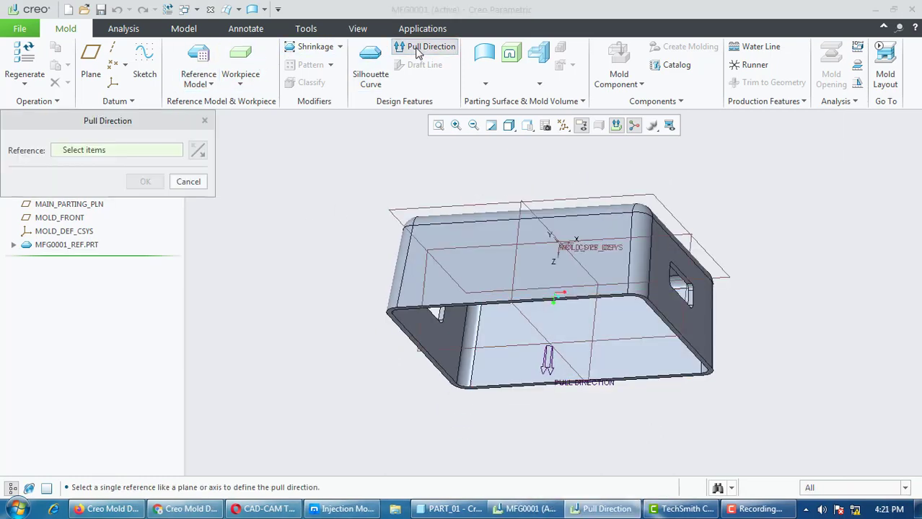
middle_click_drag(448, 208, 471, 302)
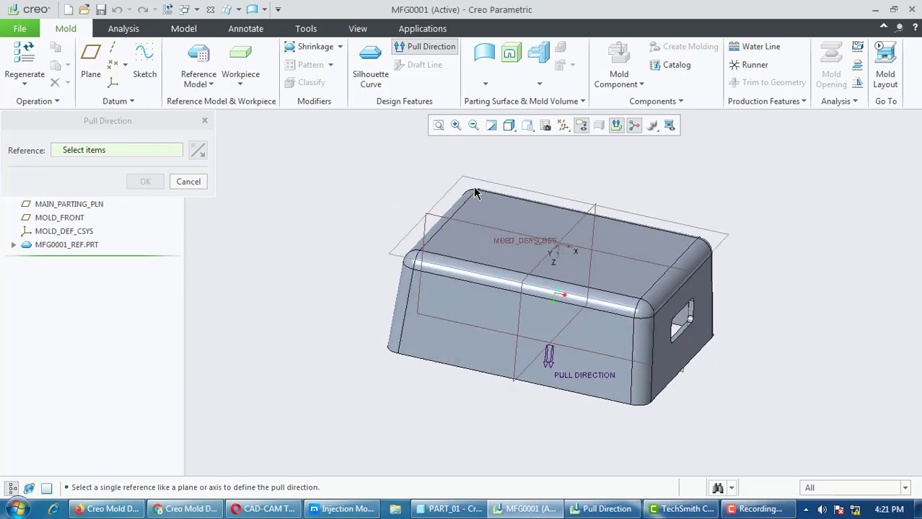
left_click(466, 180)
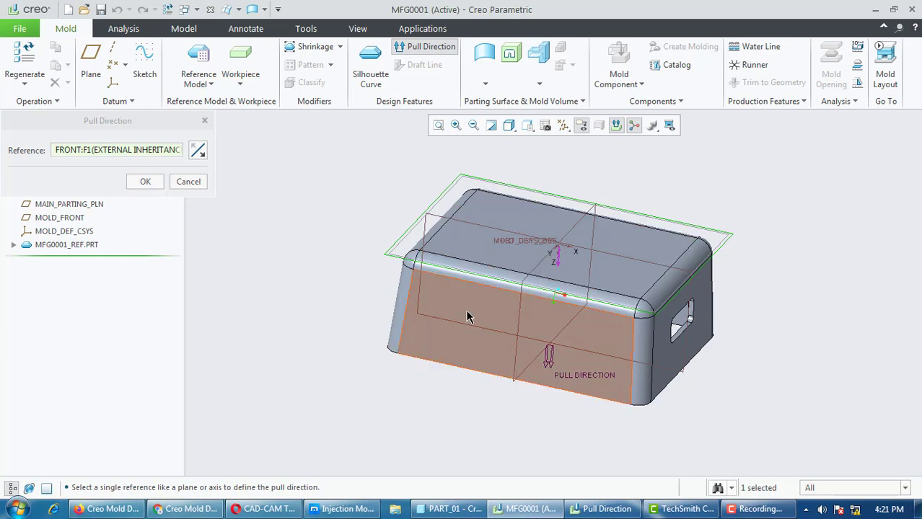
middle_click_drag(468, 315, 558, 265)
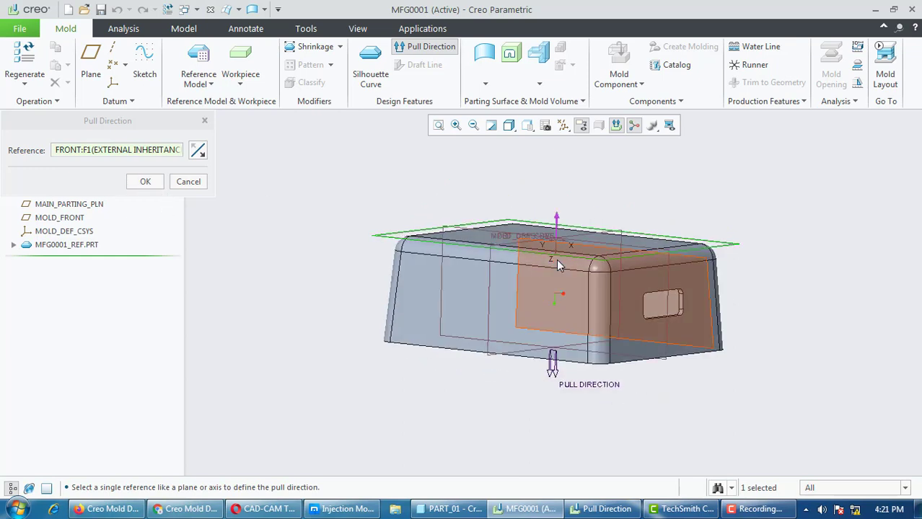
left_click(199, 153)
left_click(199, 153)
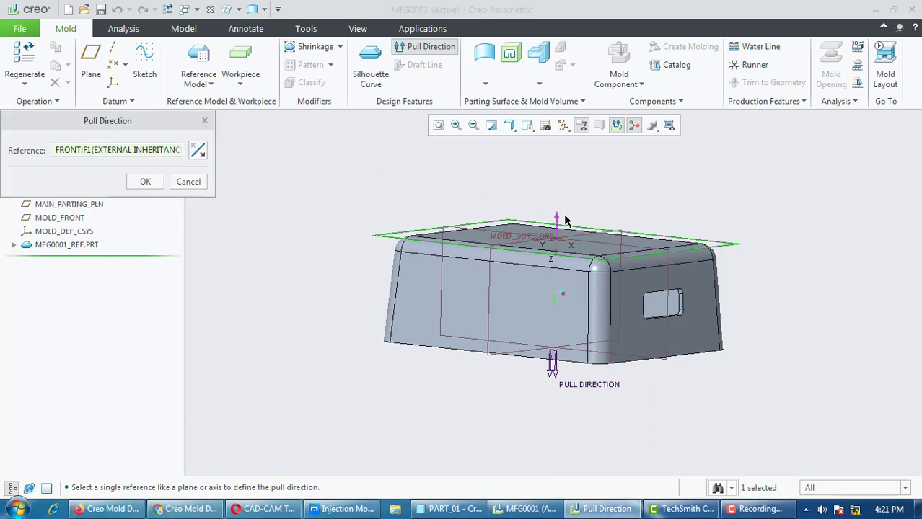
left_click(145, 181)
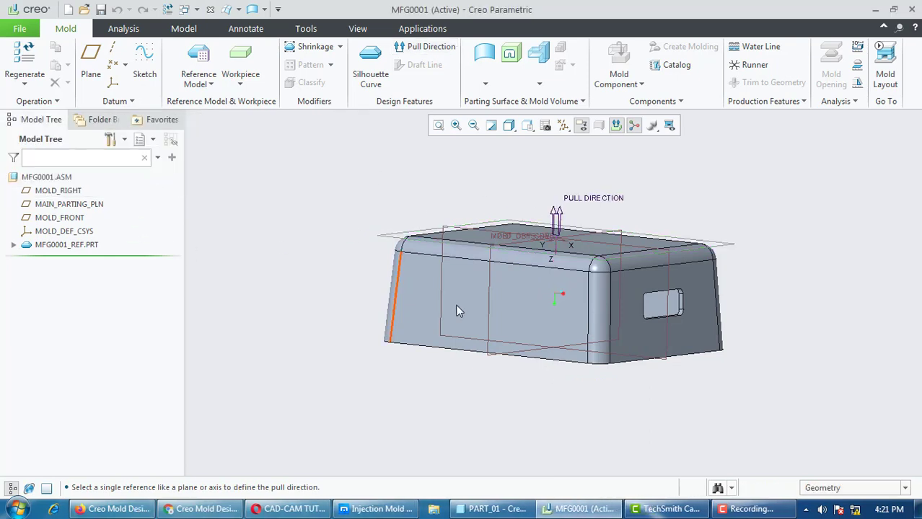
middle_click_drag(438, 306, 425, 315)
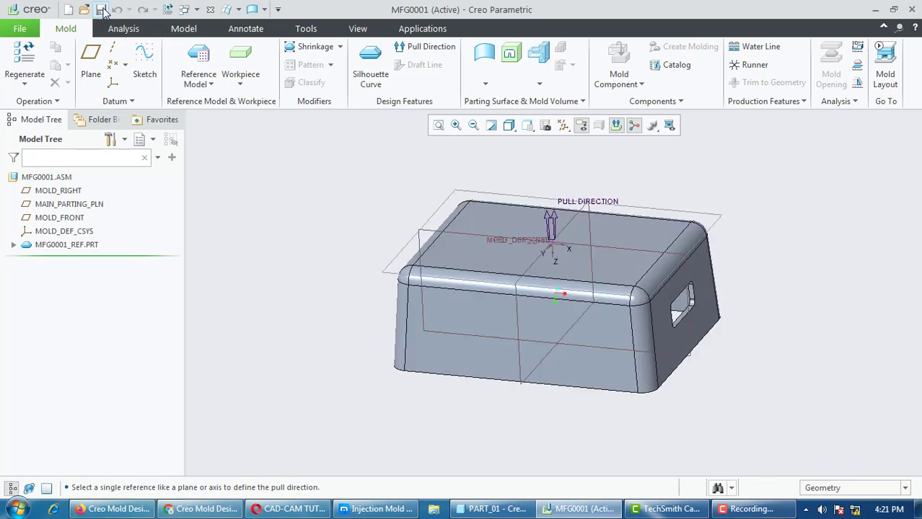
left_click(101, 9)
key("Return")
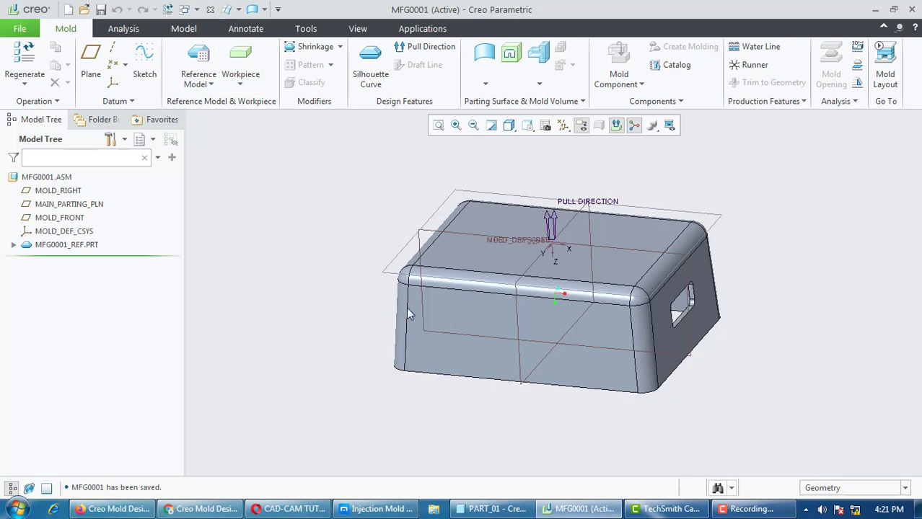
scroll(411, 298, "down", 1)
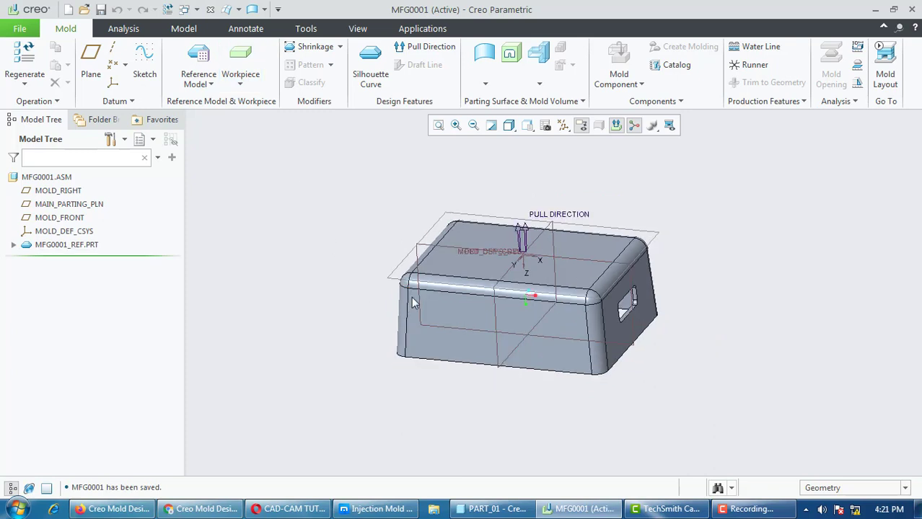
left_click(241, 55)
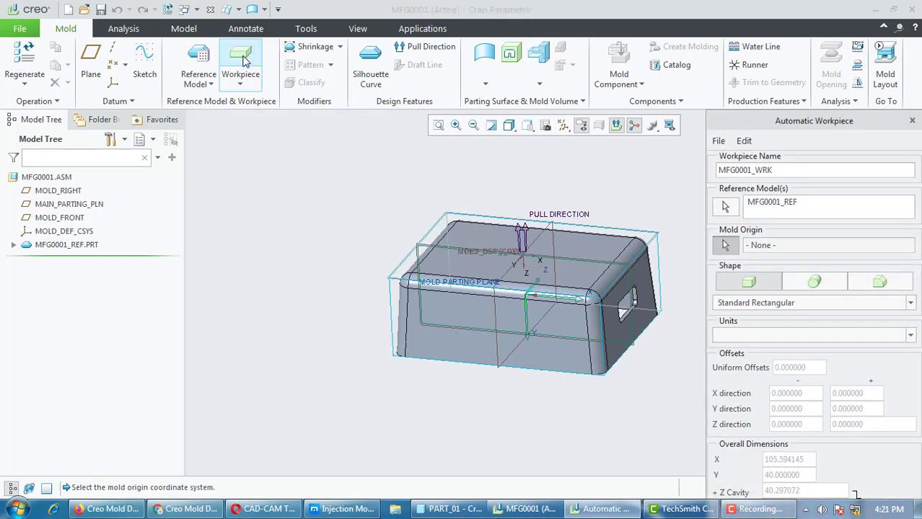
left_click(55, 232)
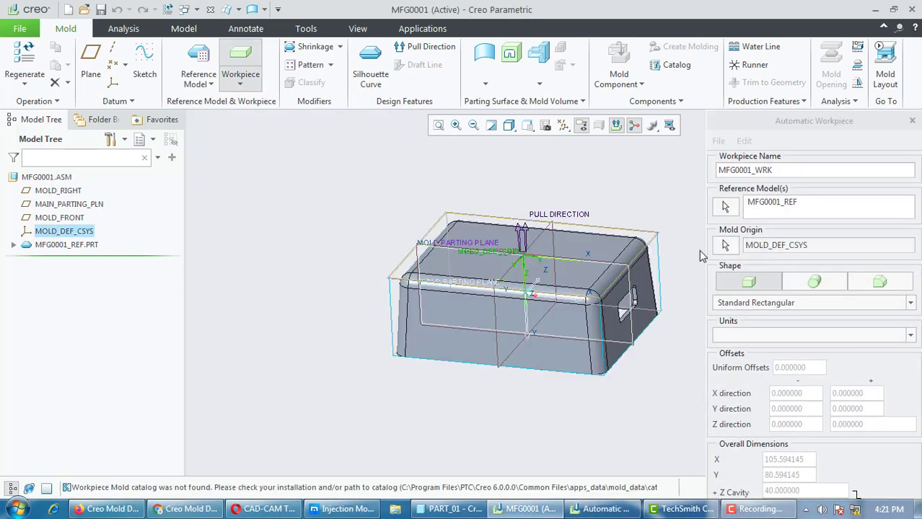
scroll(348, 258, "up", 2)
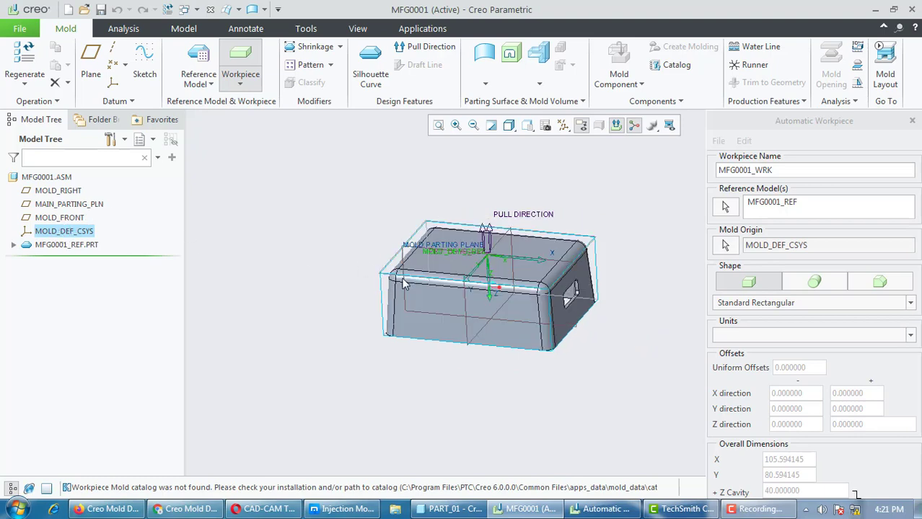
left_click_drag(772, 131, 491, 57)
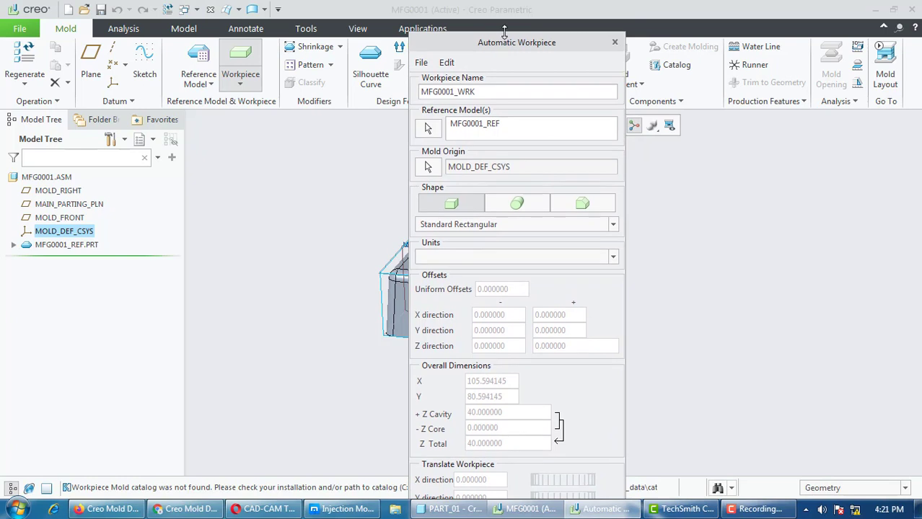
left_click_drag(564, 56, 538, 20)
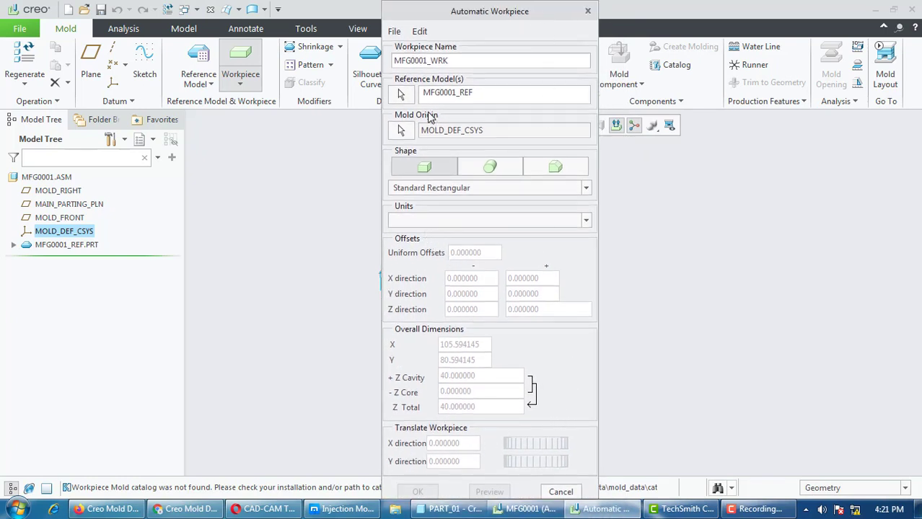
left_click(401, 94)
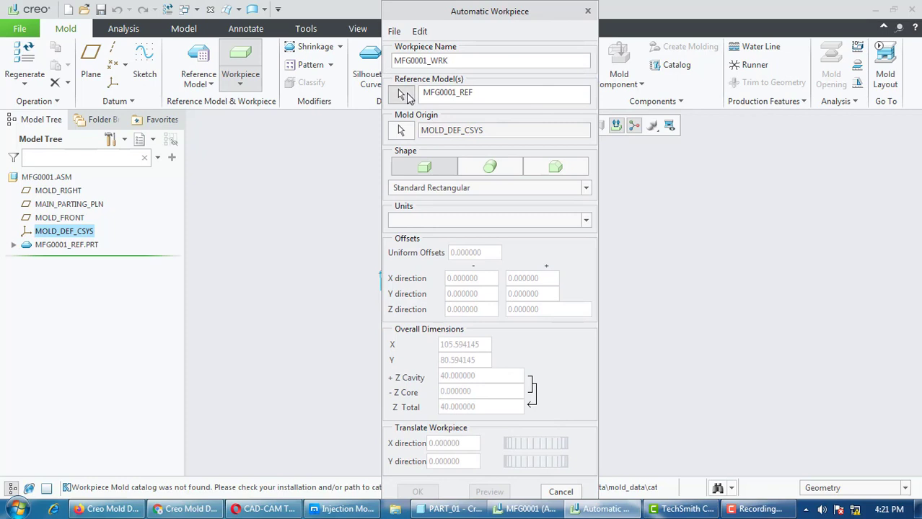
left_click(79, 230)
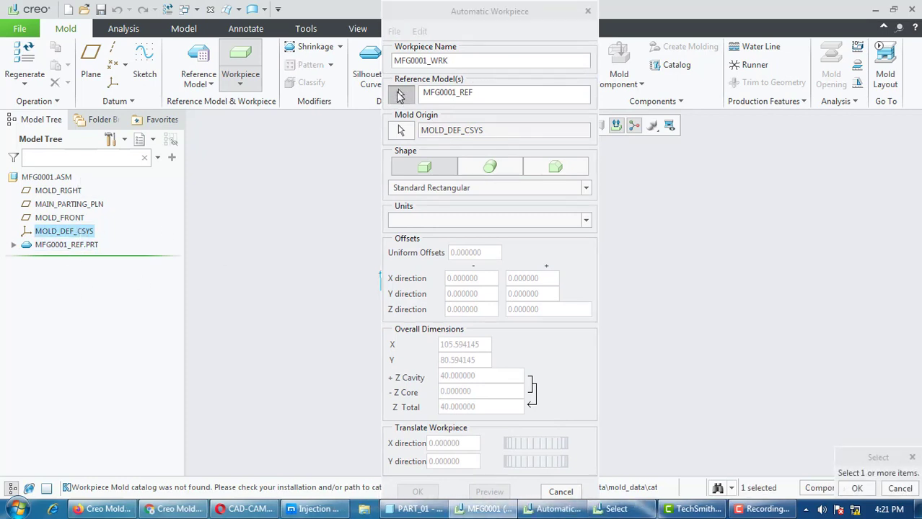
left_click(400, 96)
left_click(73, 244)
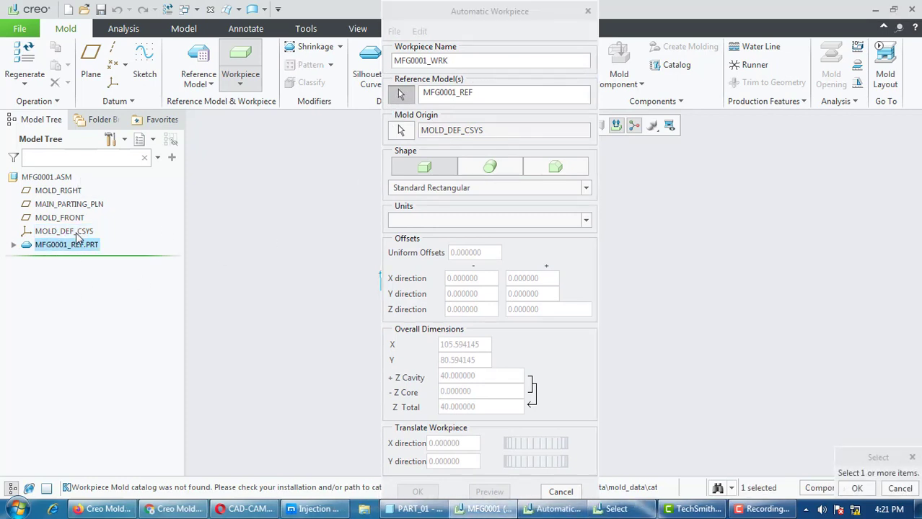
left_click_drag(461, 8, 411, 9)
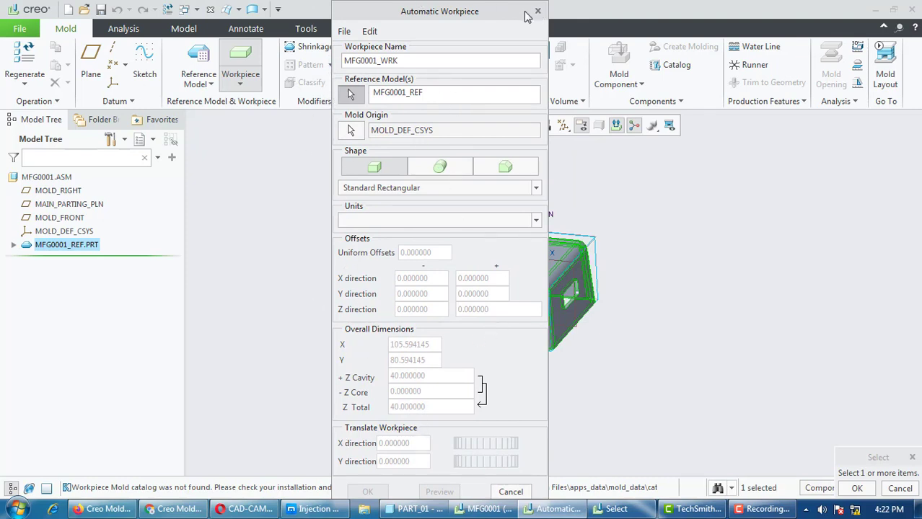
left_click(517, 492)
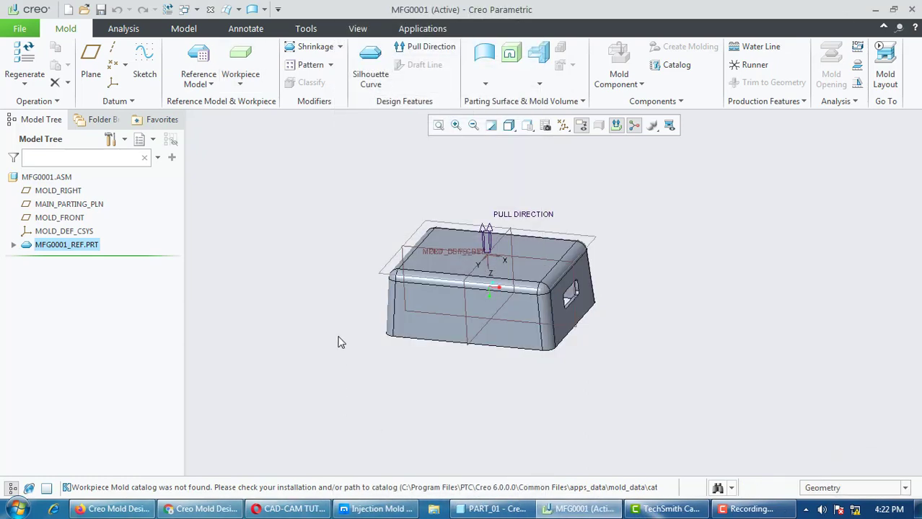
left_click(243, 76)
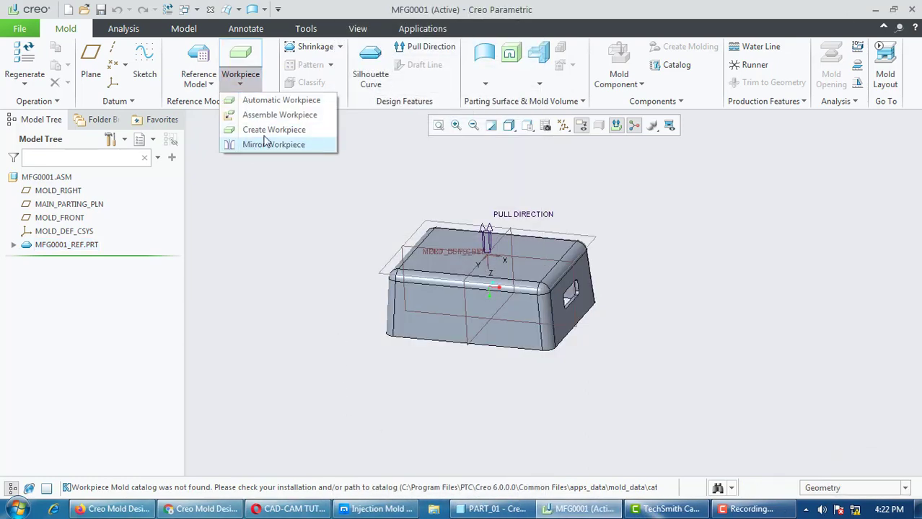
left_click(269, 130)
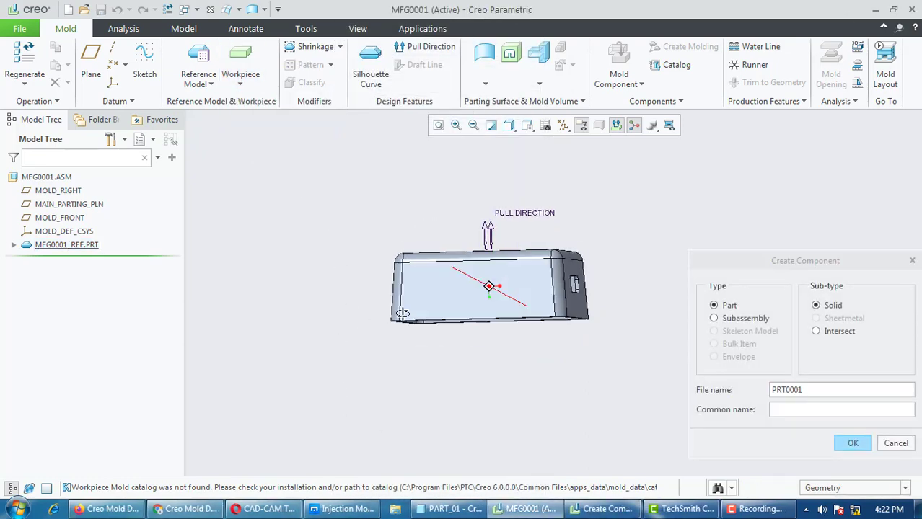
middle_click_drag(402, 313, 365, 267)
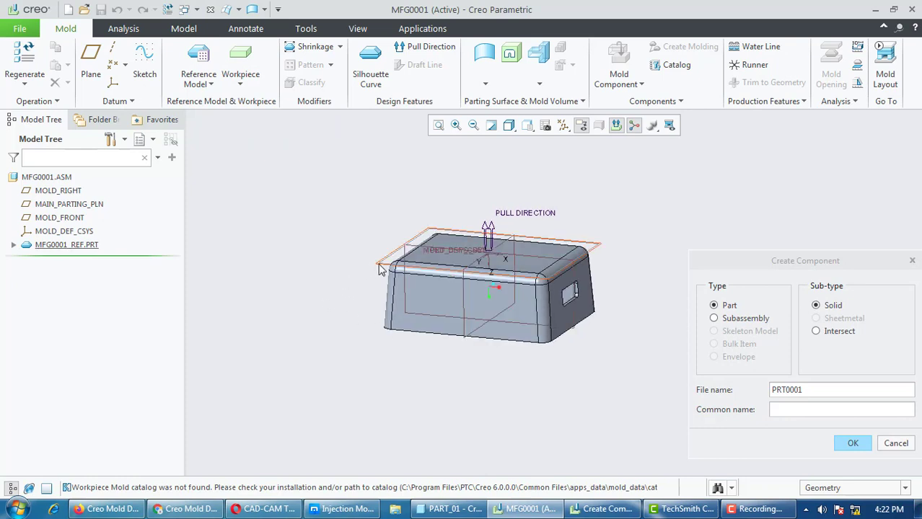
left_click(380, 268)
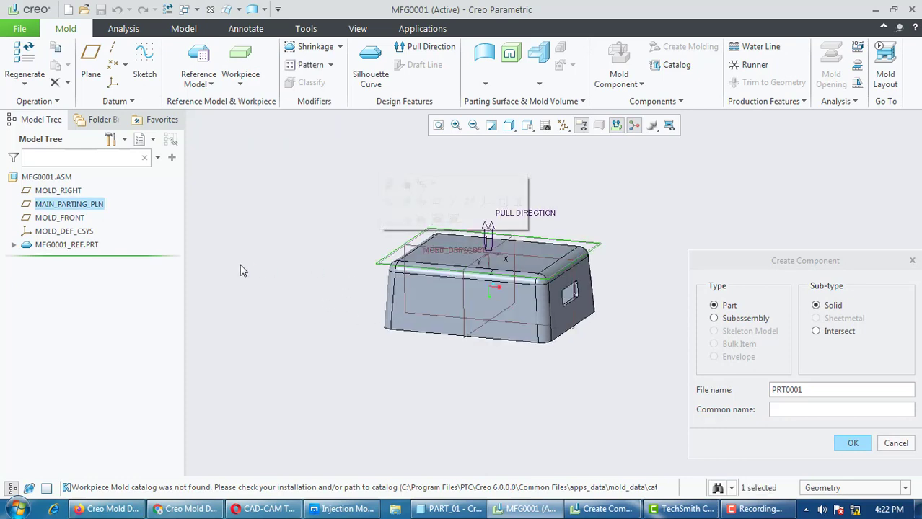
left_click(853, 444)
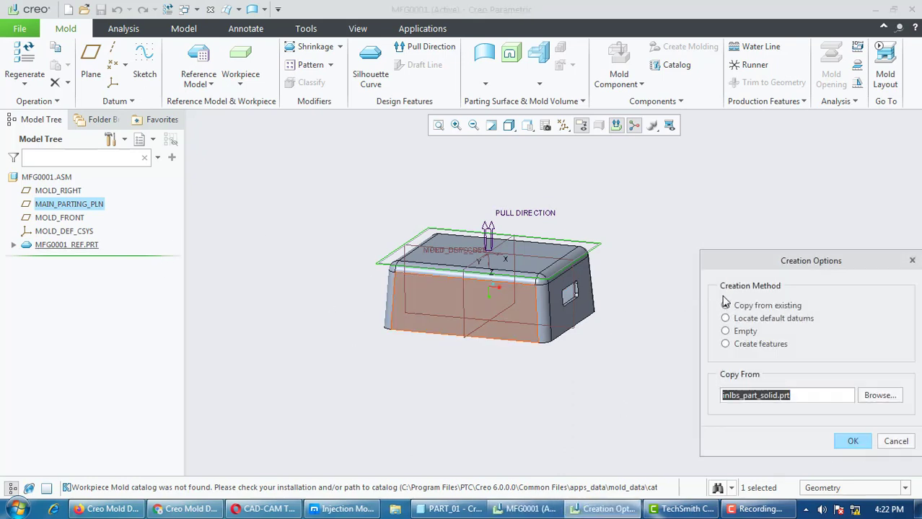
left_click(902, 443)
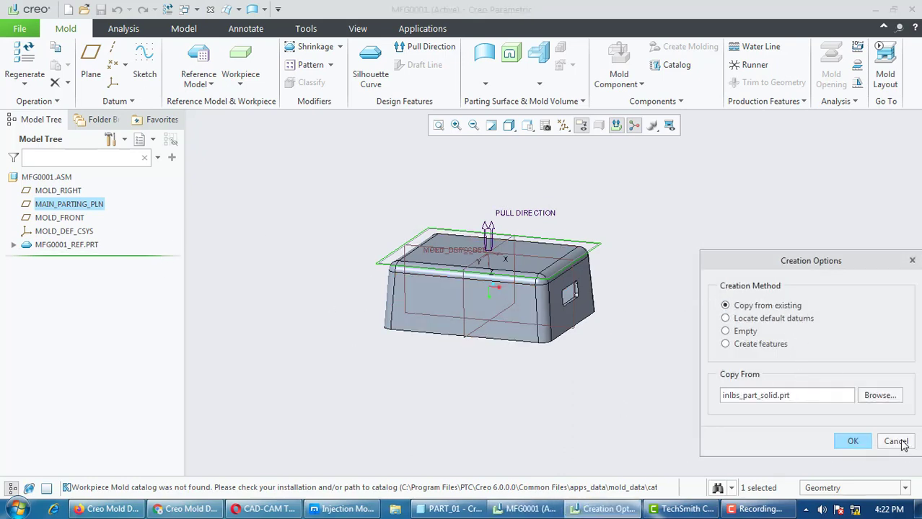
left_click(242, 56)
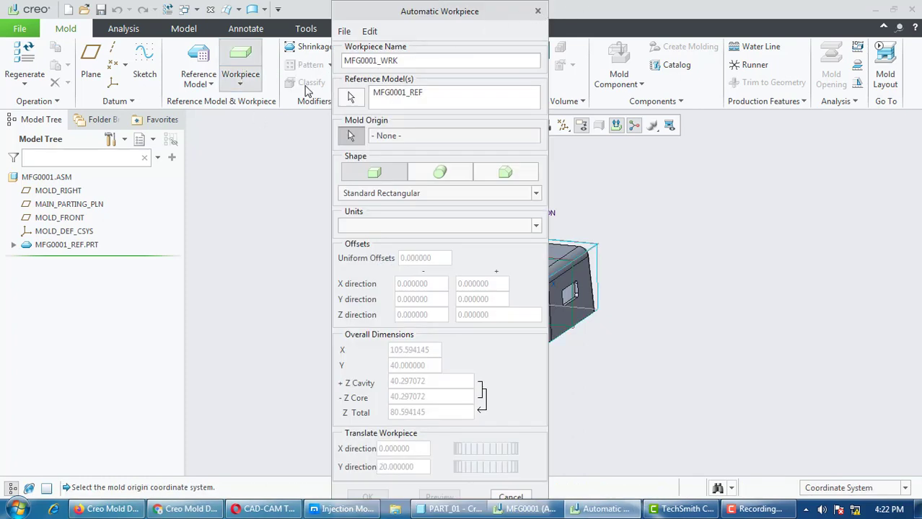
left_click(511, 497)
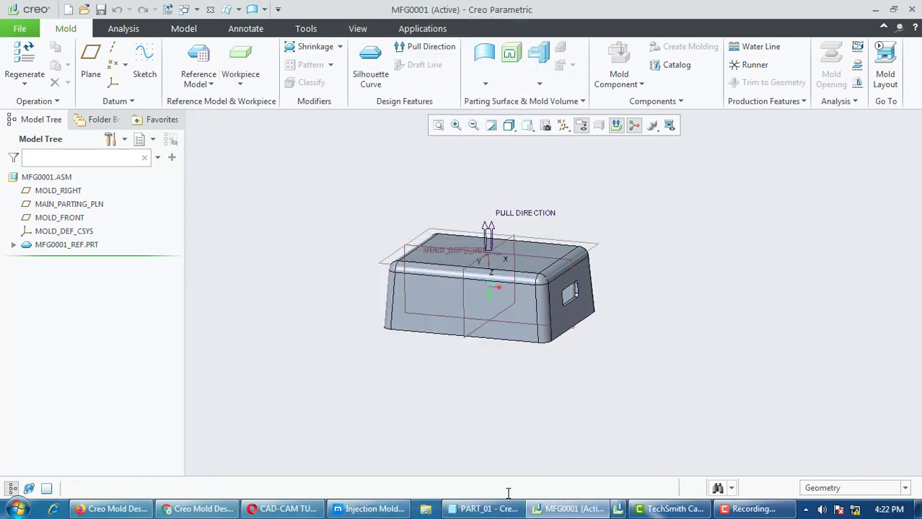
Create a workpiece as a solid part named work_piece, using the Create features creation method
left_click(241, 85)
left_click(252, 130)
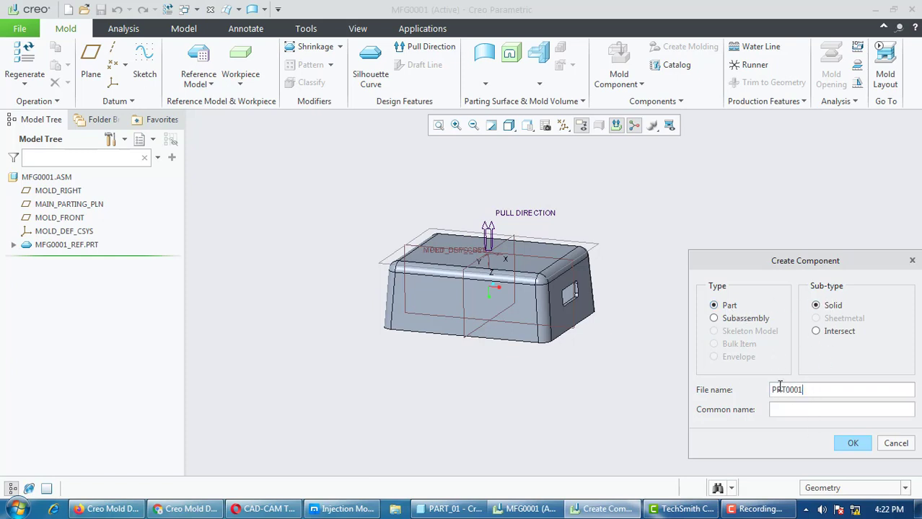
type("work_piece")
left_click(845, 442)
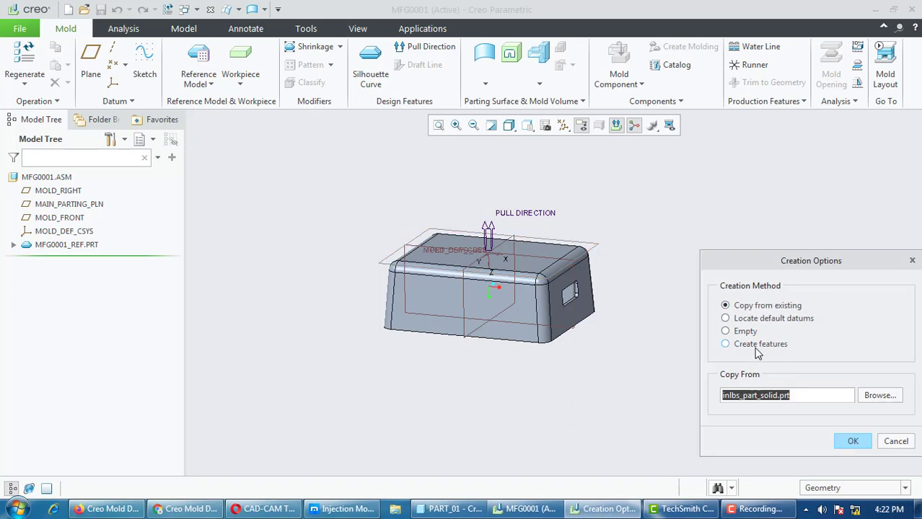
left_click(726, 344)
left_click(852, 389)
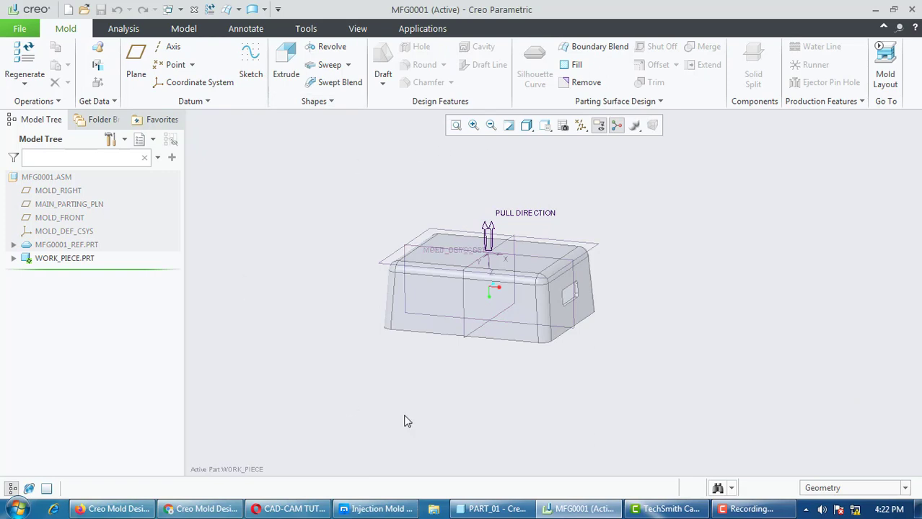
Start a solid Extrude in the workpiece with a sketch on MAIN_PARTING_PLN, oriented by MOLD_RIGHT facing right, and view the sketch plane head-on
left_click(288, 64)
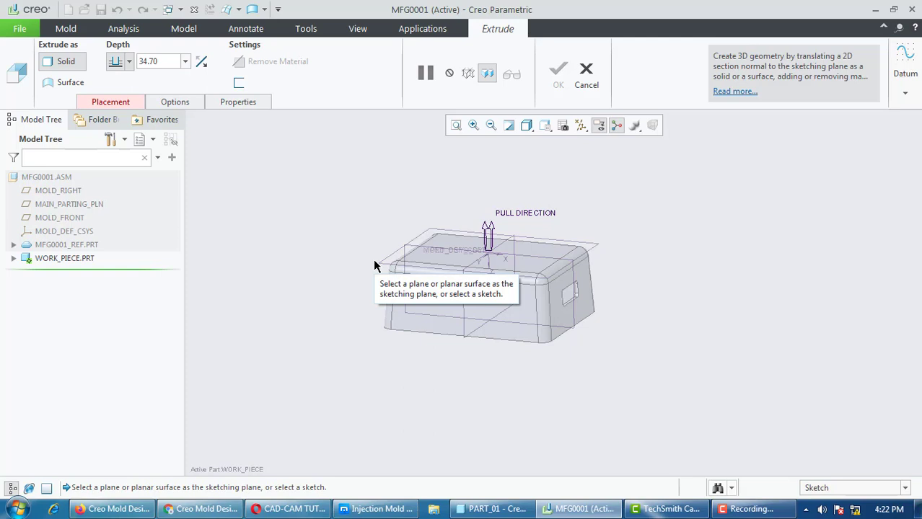
left_click(109, 102)
left_click(229, 154)
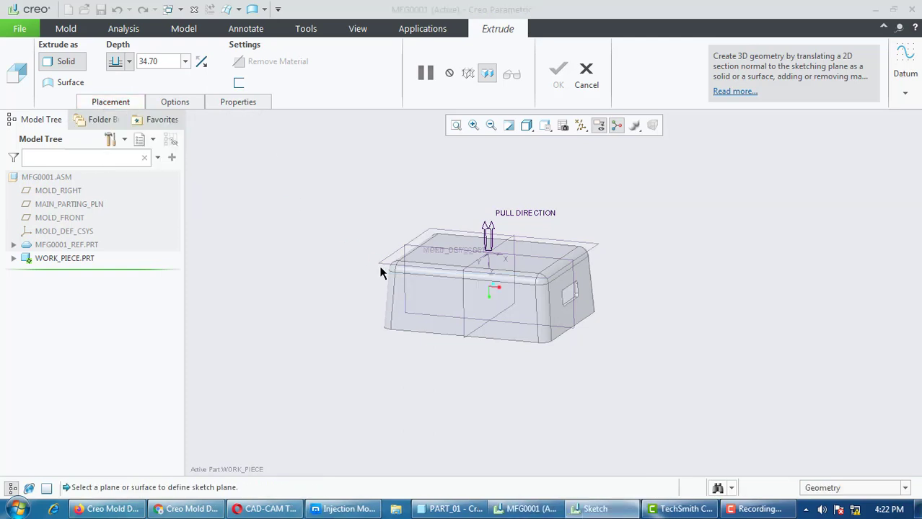
left_click(382, 264)
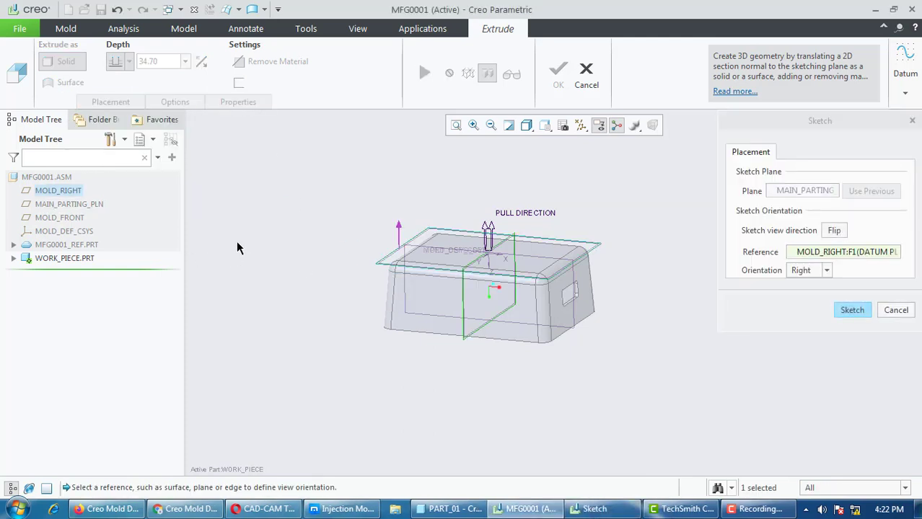
middle_click(298, 210)
left_click(18, 84)
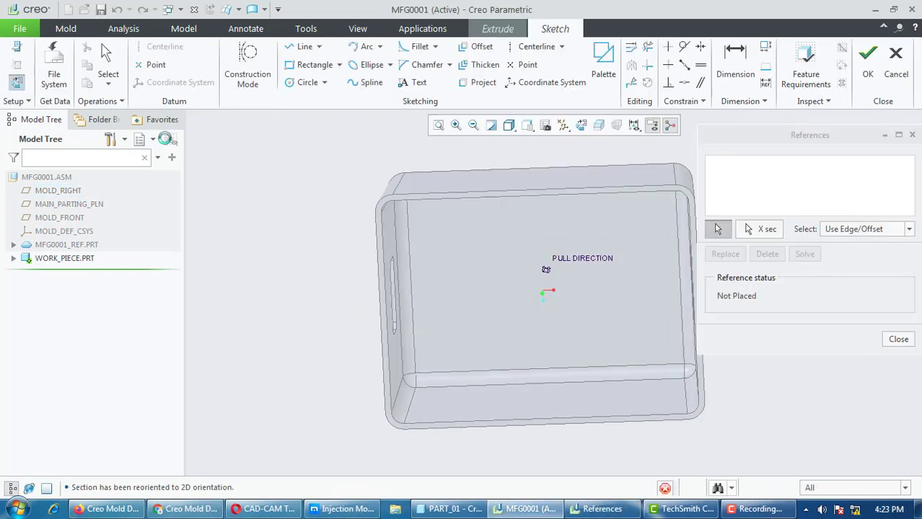
scroll(297, 272, "up", 2)
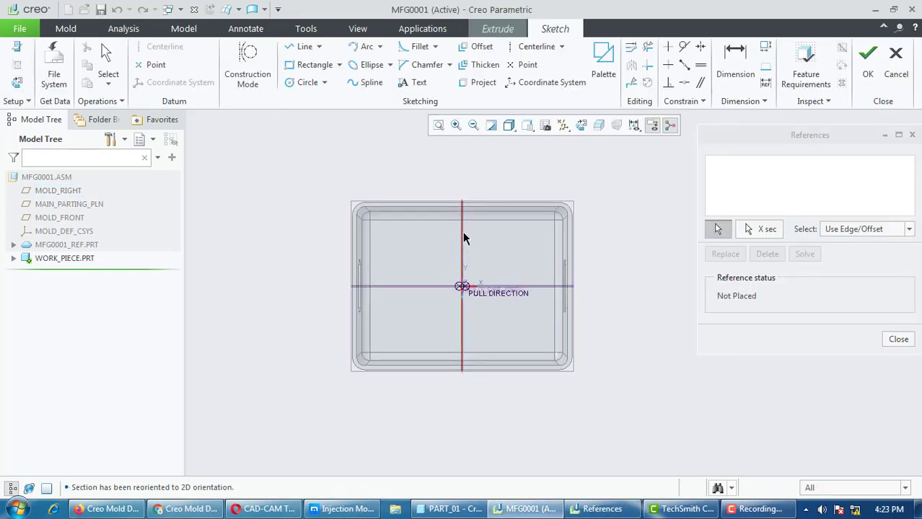
Reference the part's RIGHT plane and MOLD_FRONT, and sketch a center rectangle about 166 by 124 mm from their intersection, enclosing the part
left_click(462, 238)
left_click(438, 286)
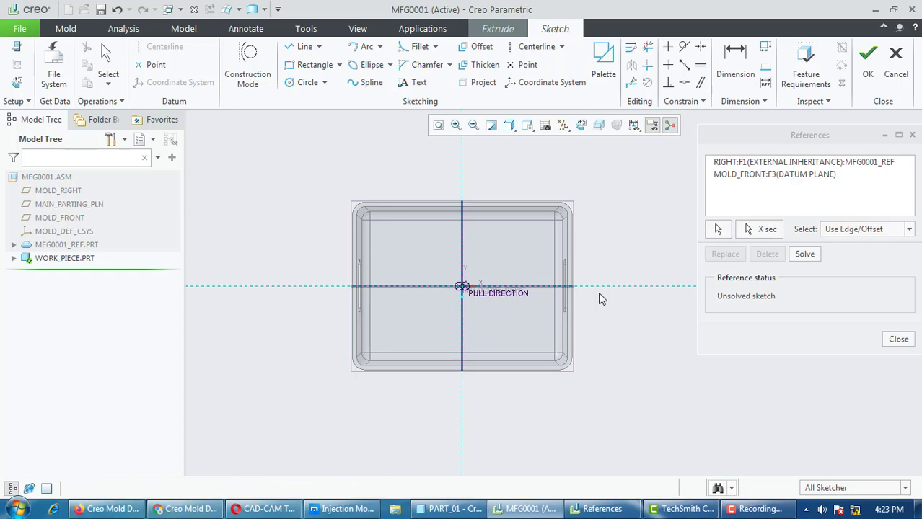
middle_click(598, 292)
left_click(339, 64)
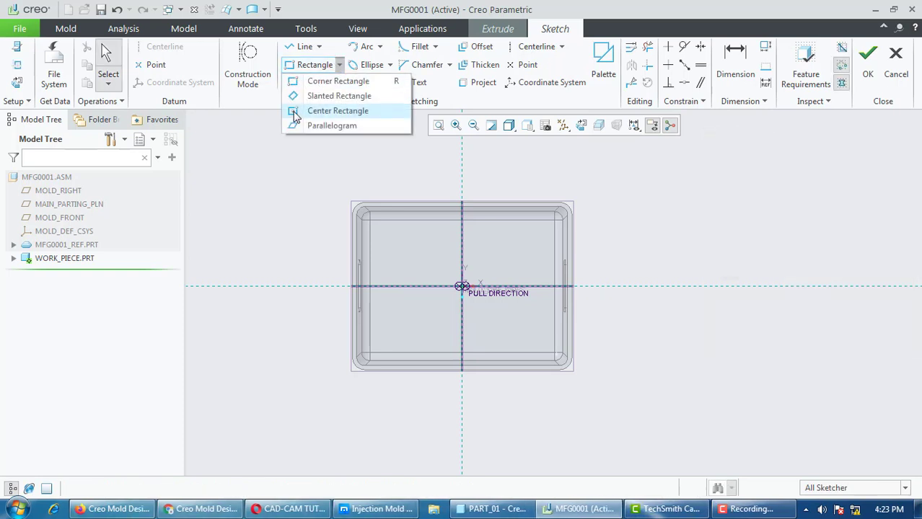
left_click(337, 111)
left_click(461, 287)
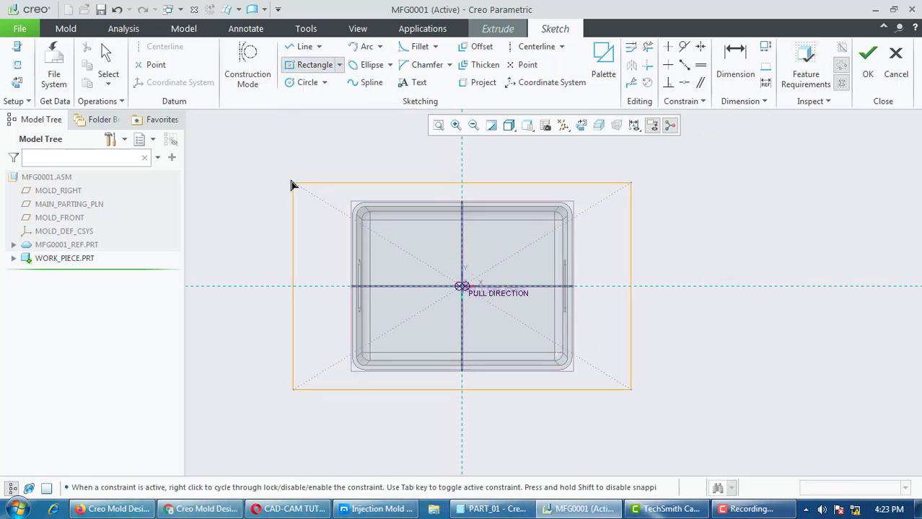
left_click(289, 158)
middle_click(481, 186)
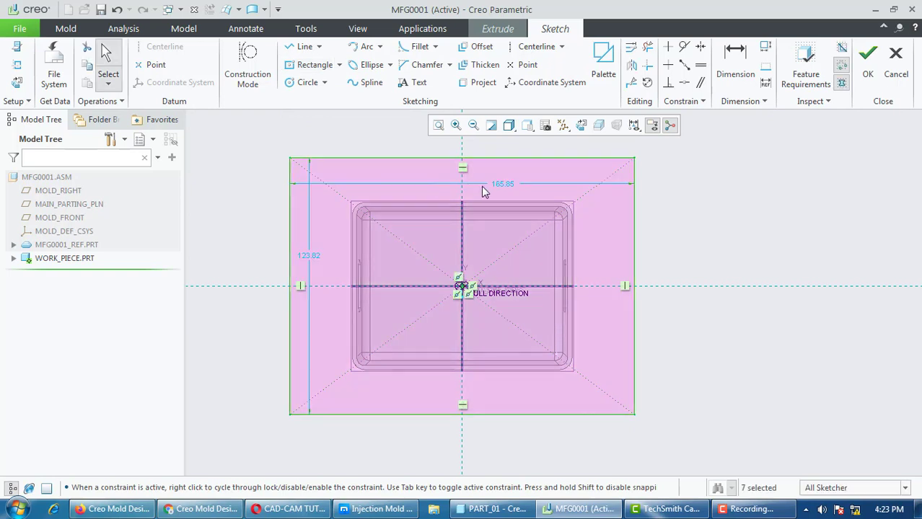
Set the rectangle's width to 200 and its height to 125, and finish the sketch
double_click(496, 186)
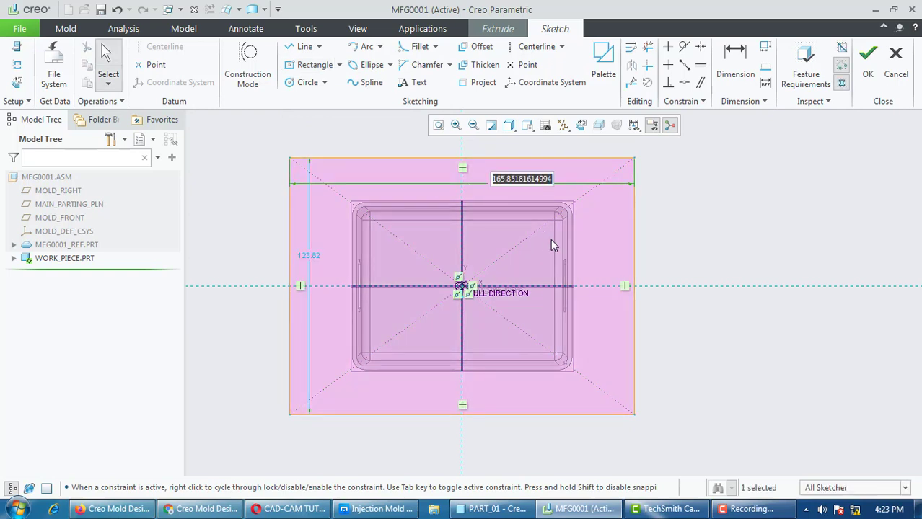
type("200")
key("Return")
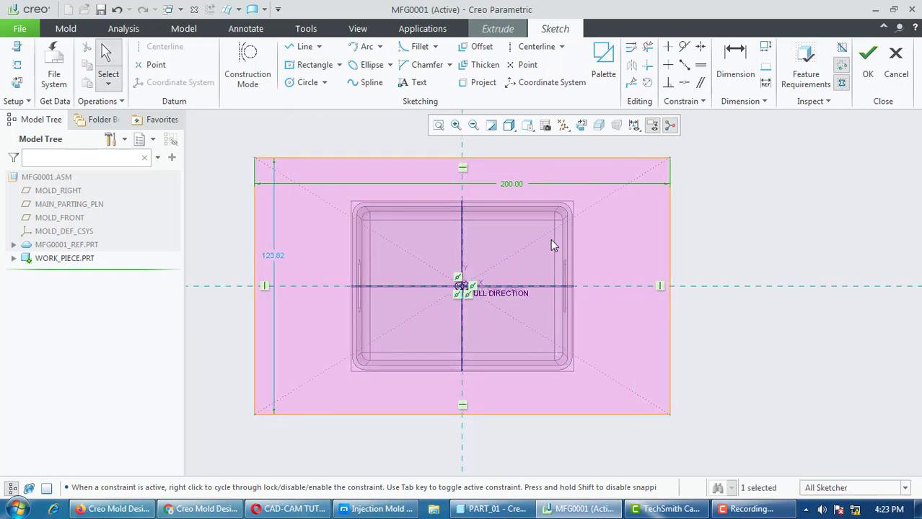
double_click(269, 260)
type("15")
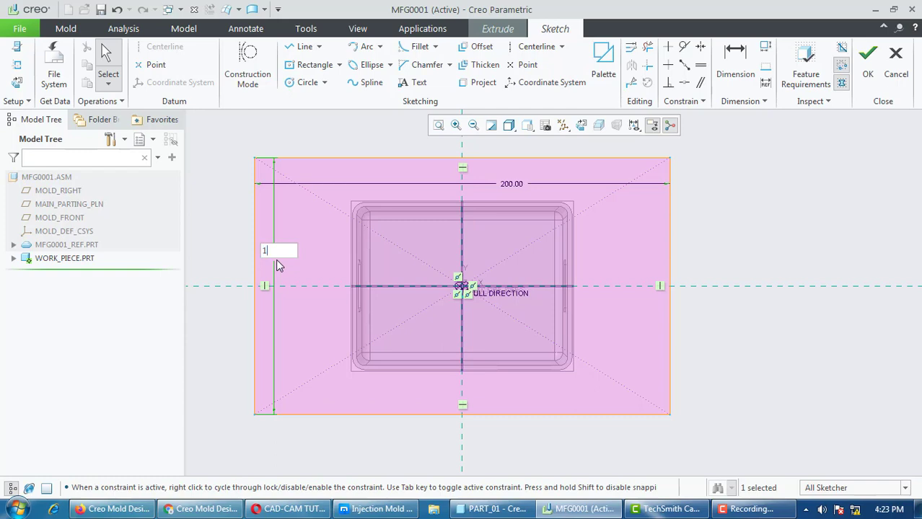
key("Return")
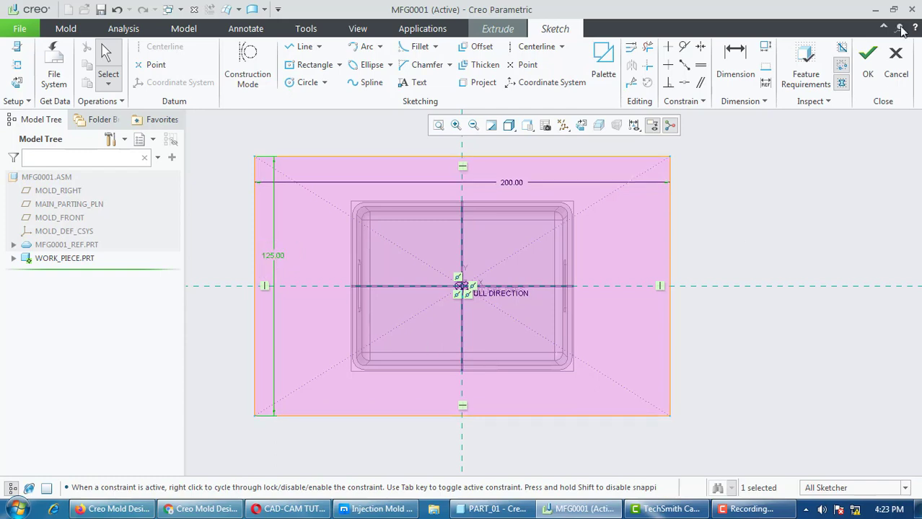
left_click(868, 67)
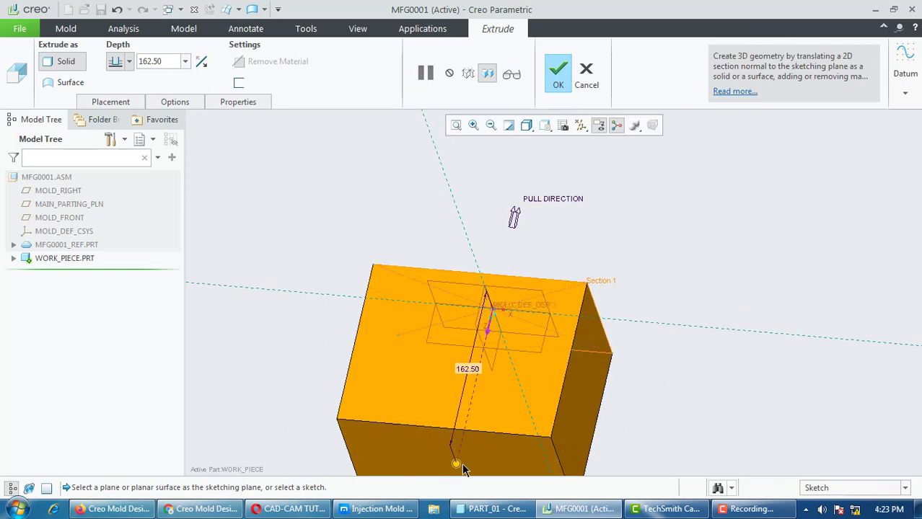
Reverse the extrusion toward the pull direction and set its first-side depth to 30
mouse_move(463, 469)
left_mouse_down()
mouse_move(462, 425)
mouse_move(516, 262)
mouse_move(515, 281)
left_mouse_up()
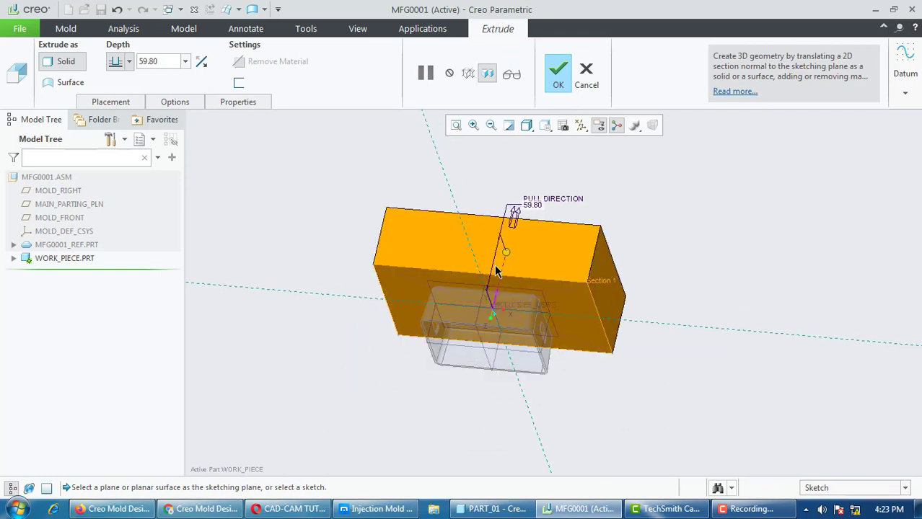
middle_click_drag(495, 271, 461, 251)
double_click(160, 60)
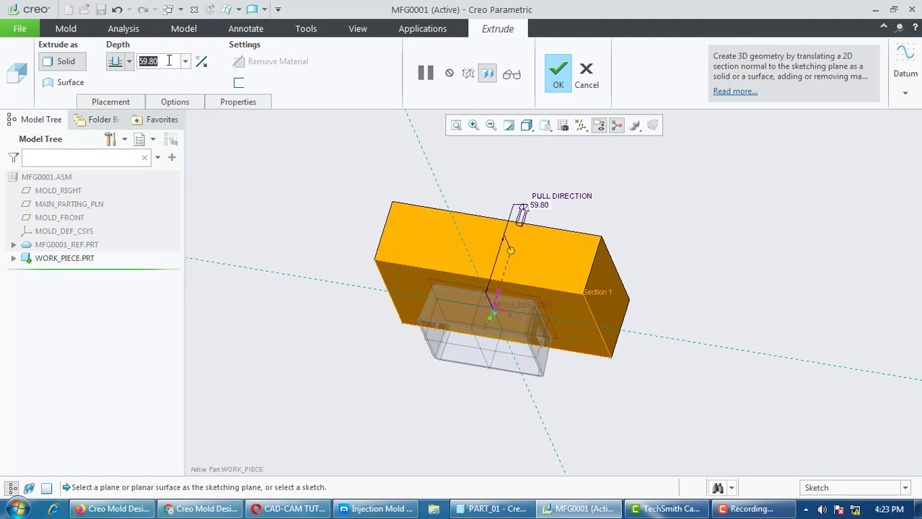
type("30")
key("Return")
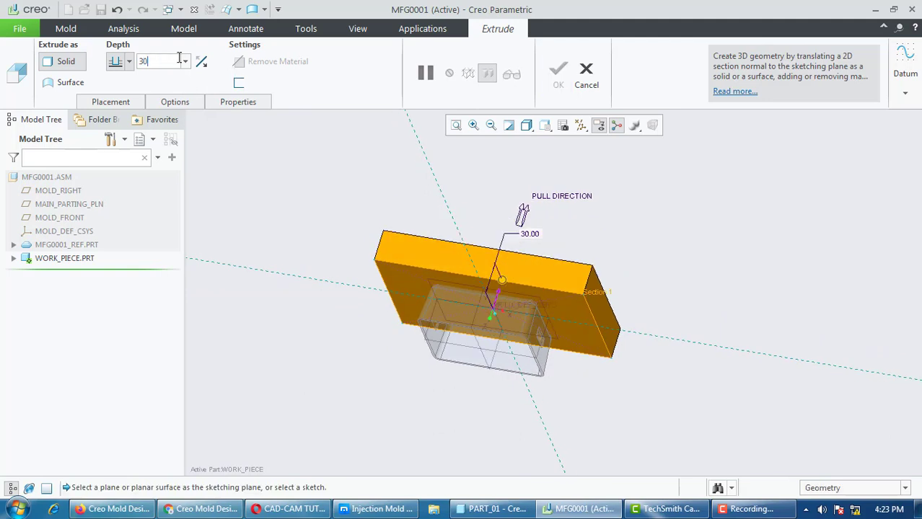
middle_click_drag(417, 254, 441, 238)
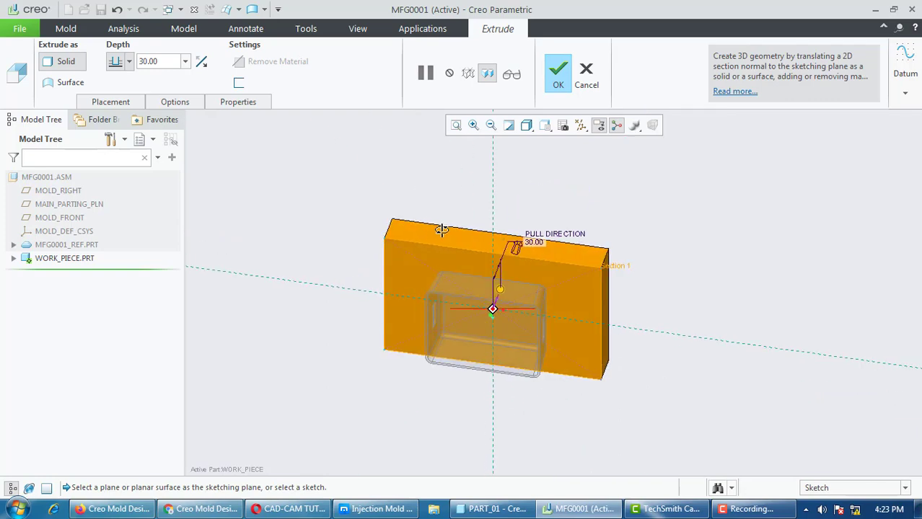
Add a Blind second side to the extrusion, enclosing the part, with a depth of 60
left_click(192, 102)
left_click(237, 180)
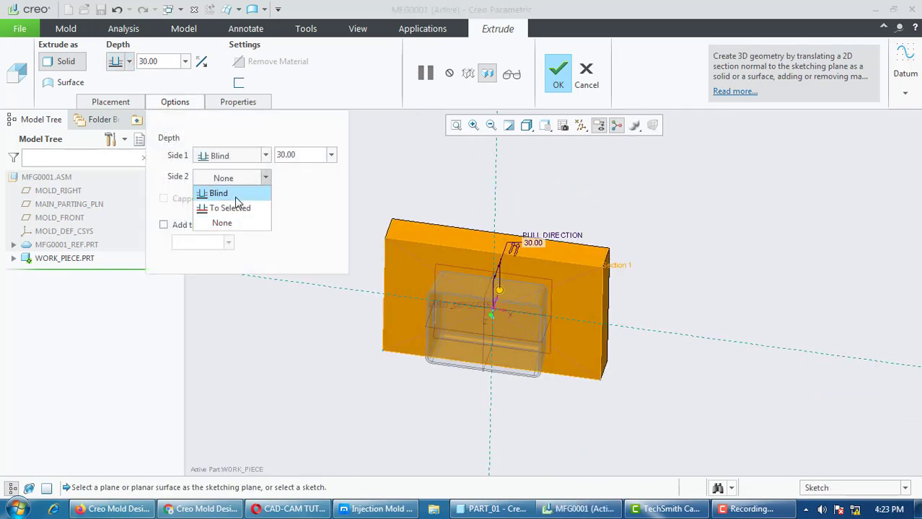
left_click(234, 193)
middle_click_drag(487, 315, 470, 318)
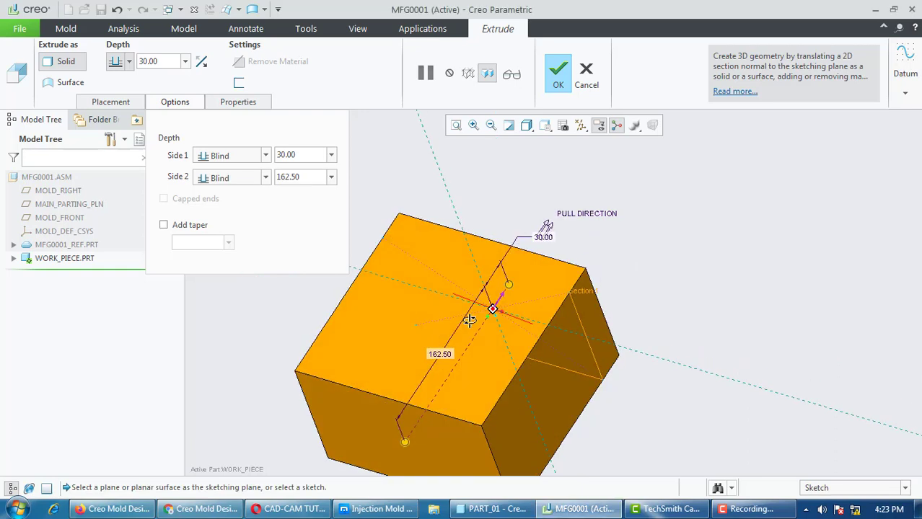
left_click_drag(409, 440, 379, 326)
double_click(294, 179)
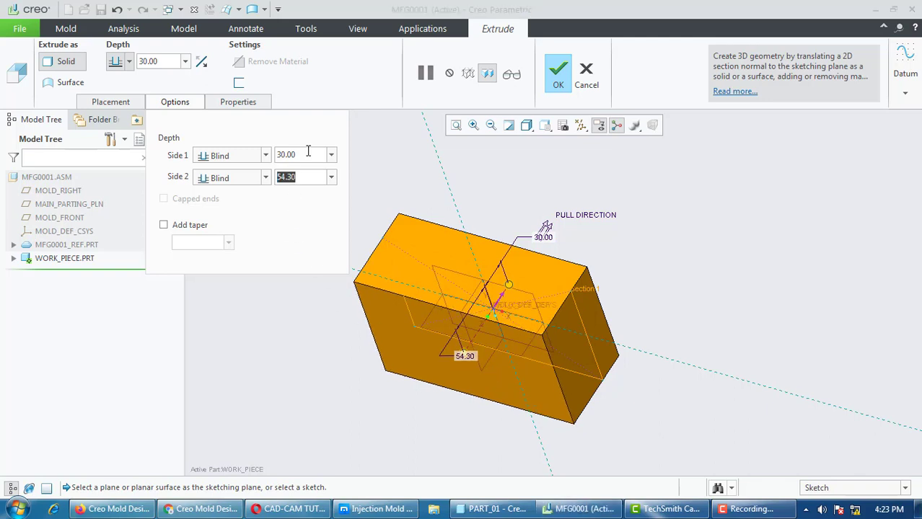
type("60")
key("Return")
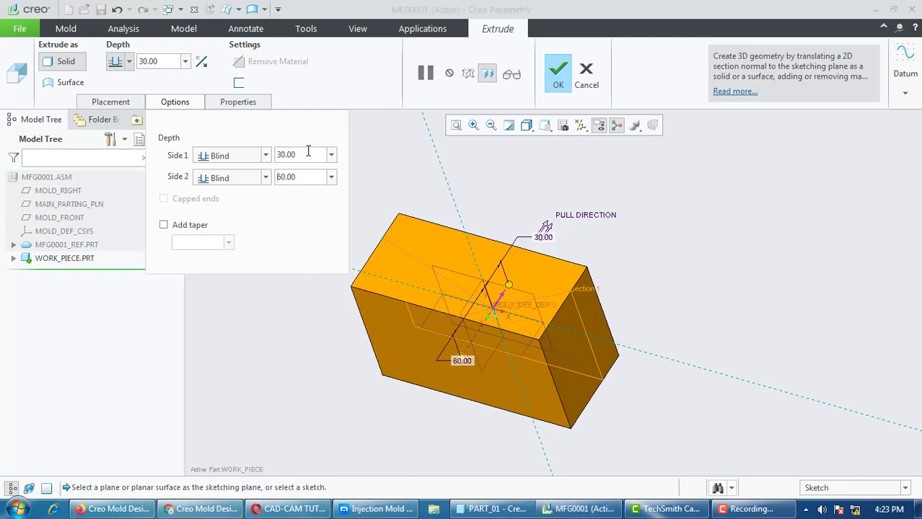
Preview the two-sided workpiece extrusion in Wireframe display and accept the feature
left_click(513, 75)
middle_click_drag(517, 200, 568, 146)
left_click(527, 125)
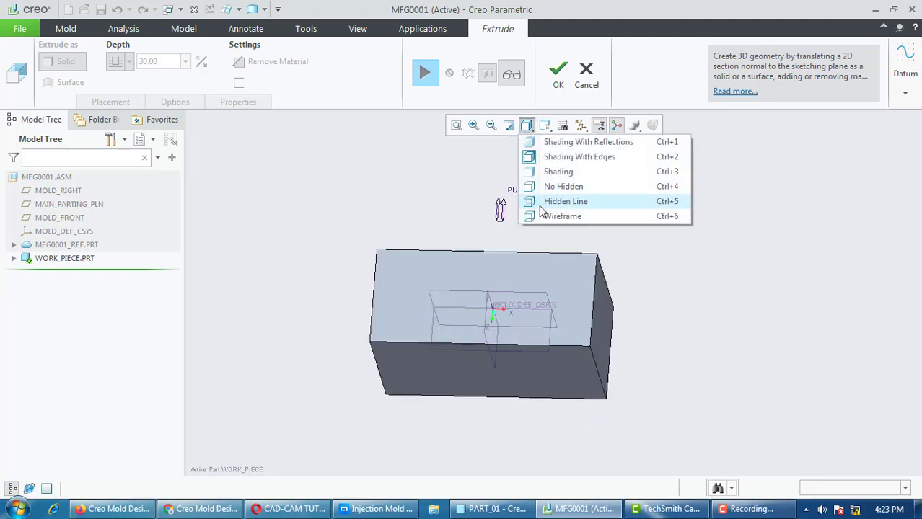
left_click(541, 215)
middle_click_drag(656, 281, 640, 284)
left_click(558, 73)
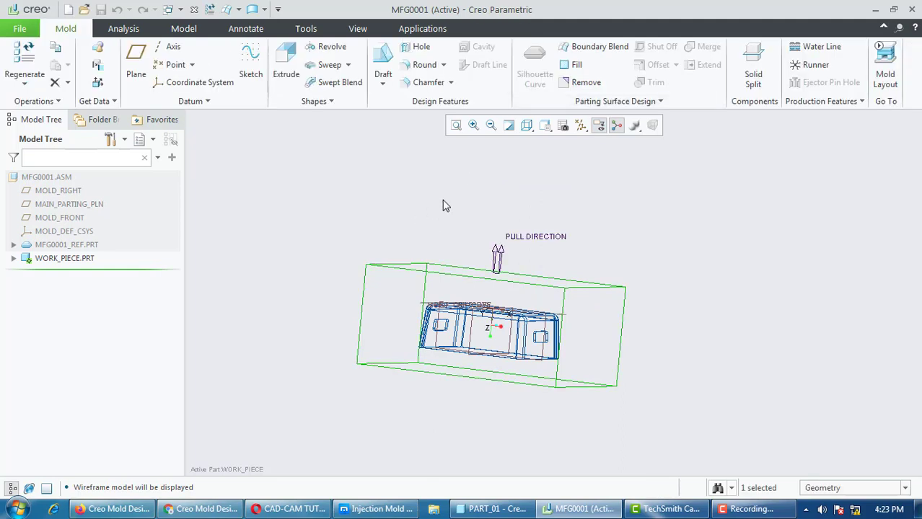
Restore the Shading With Edges display and activate the top-level mold assembly MFG0001.ASM
left_click(527, 126)
left_click(540, 154)
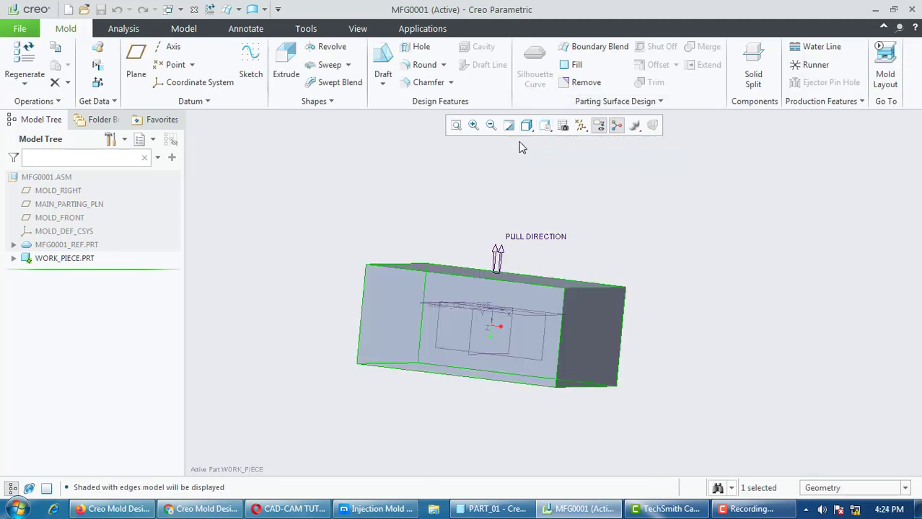
left_click(526, 126)
right_click(45, 179)
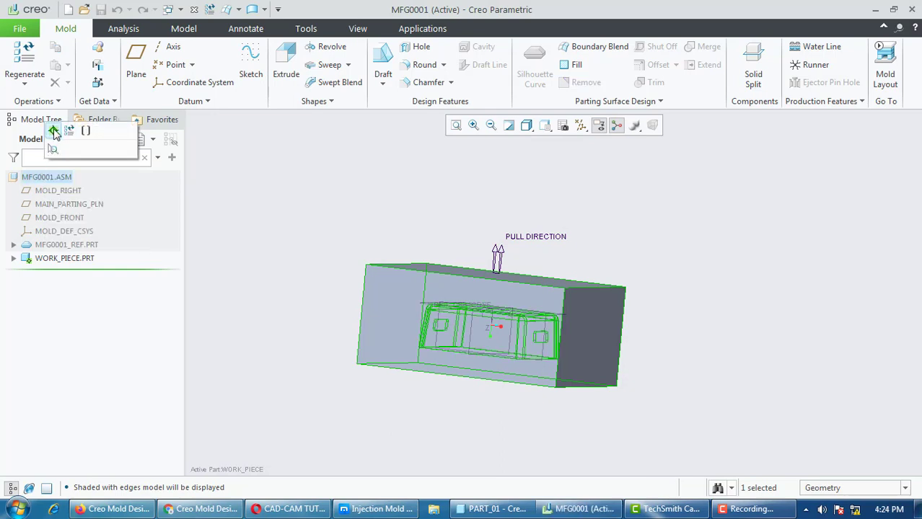
left_click(52, 131)
Hide the MOLD_DEF_CSYS coordinate system and show the mold in its default orientation
mouse_move(511, 238)
middle_mouse_down()
mouse_move(489, 264)
mouse_move(548, 227)
mouse_move(543, 198)
mouse_move(523, 236)
mouse_move(505, 222)
mouse_move(517, 229)
middle_mouse_up()
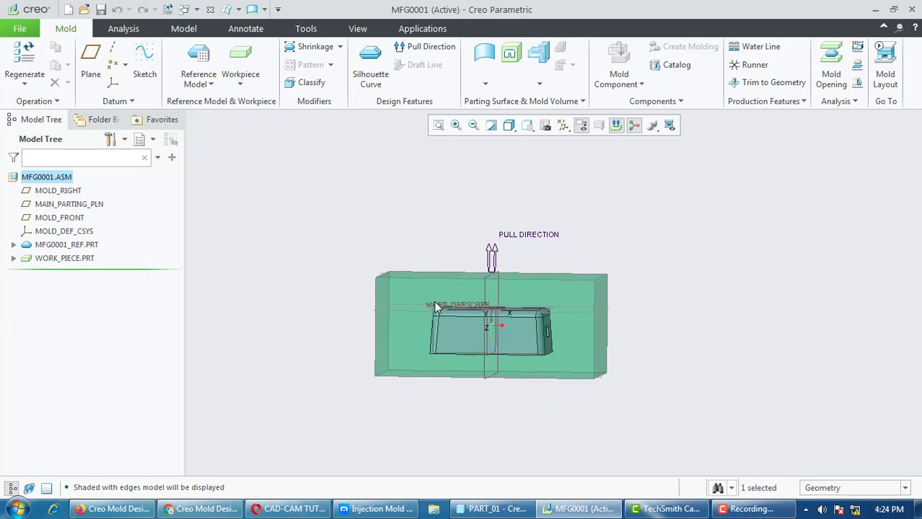
key("ctrl+d")
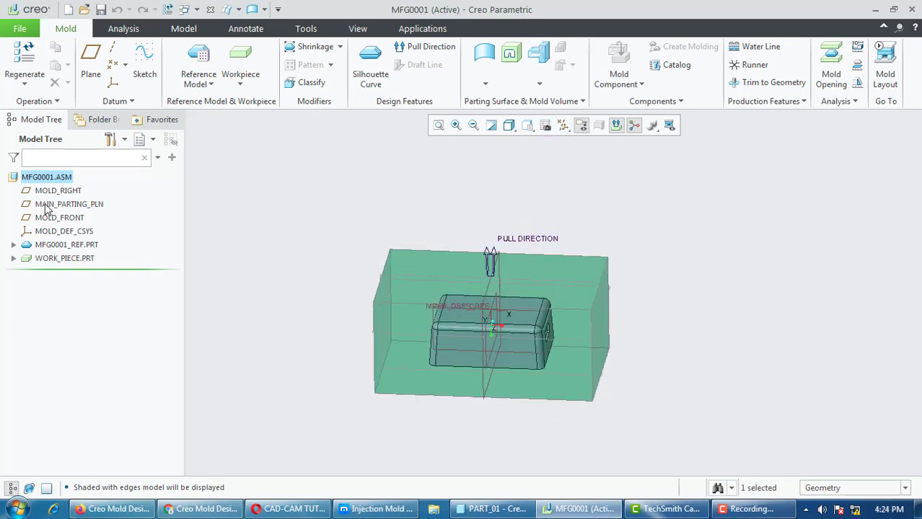
right_click(45, 231)
left_click(83, 204)
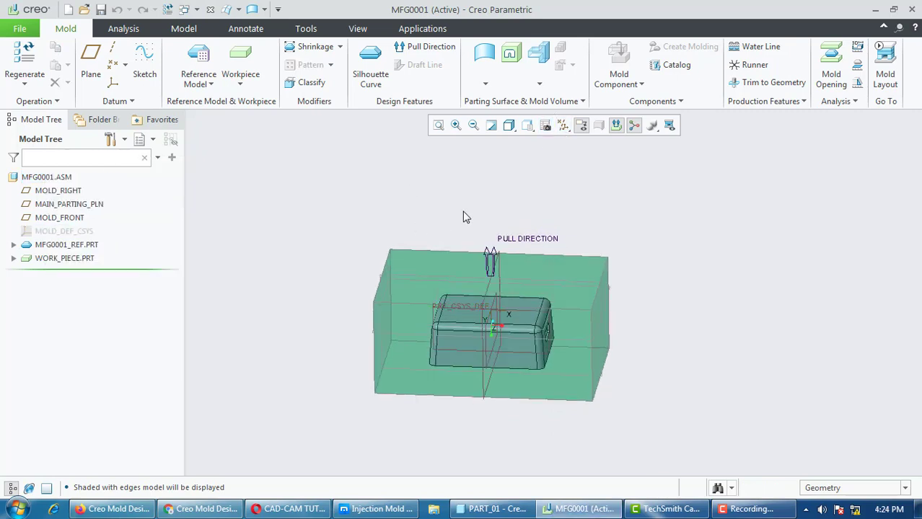
middle_click_drag(466, 216, 440, 199)
key("ctrl+d")
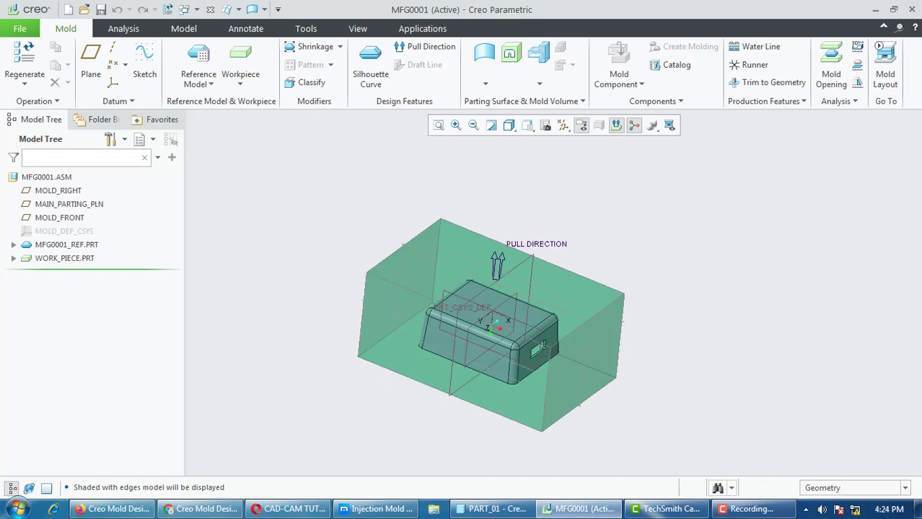
Hide the datums of the PART_01 External Inheritance feature inside MFG0001_REF.PRT
left_click(12, 246)
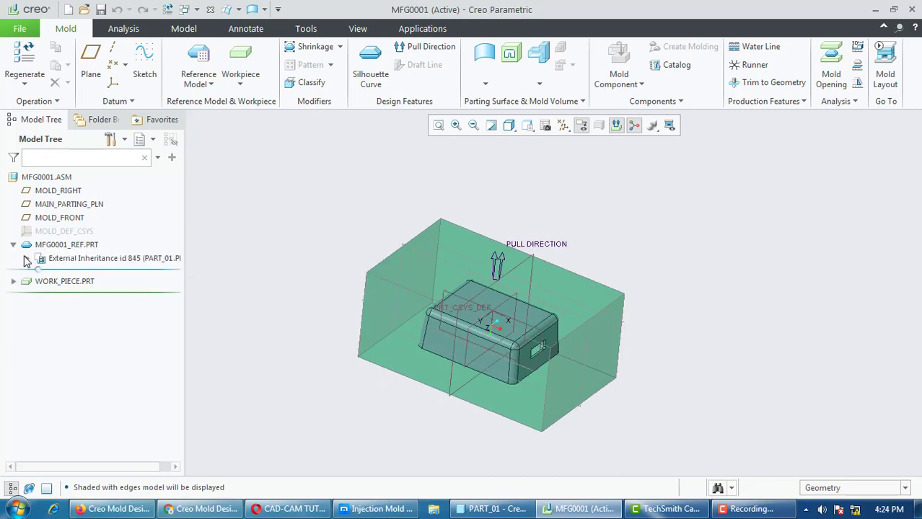
left_click(26, 258)
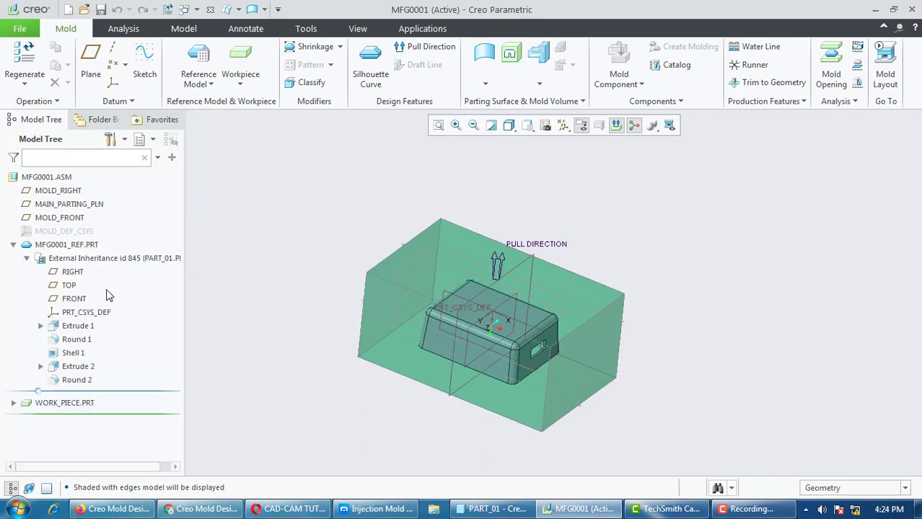
left_click(27, 258)
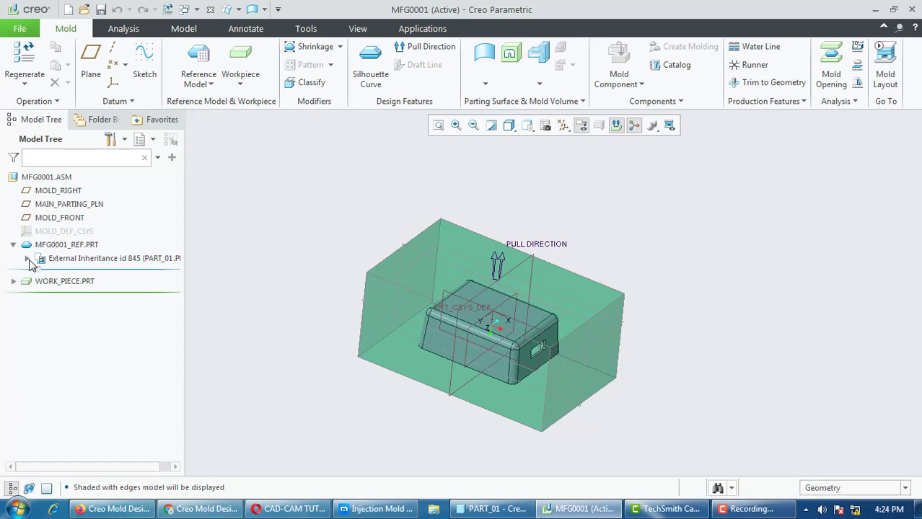
right_click(108, 264)
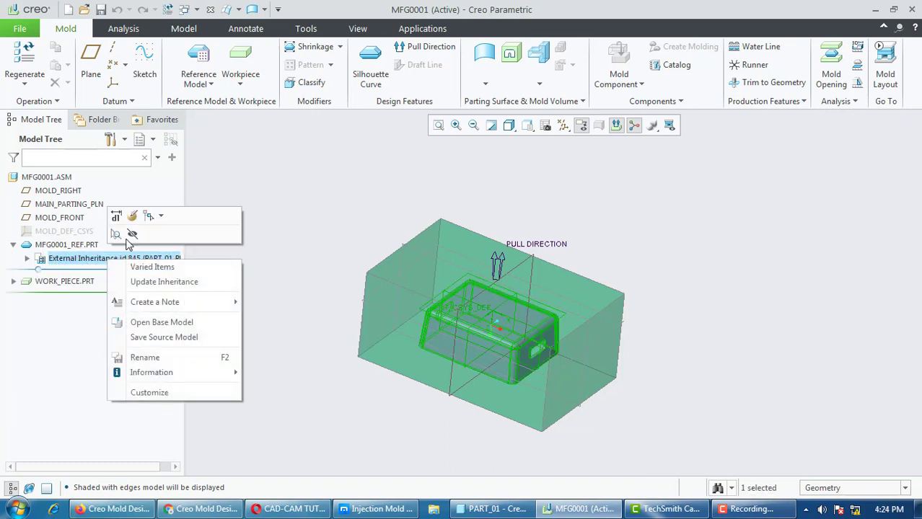
left_click(131, 235)
left_click(27, 258)
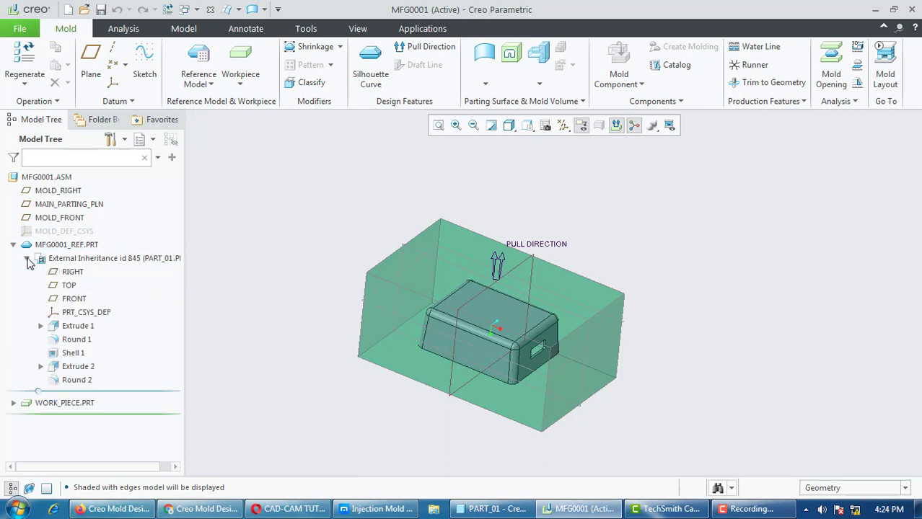
left_click(28, 259)
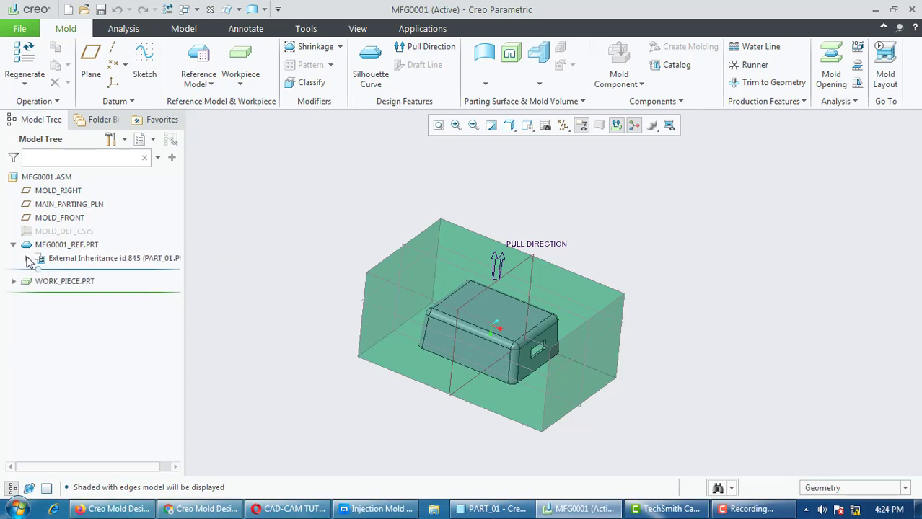
left_click(14, 245)
Examine the workpiece around the box and the three mold datum planes, including from the box's open side
middle_click_drag(437, 261, 462, 286)
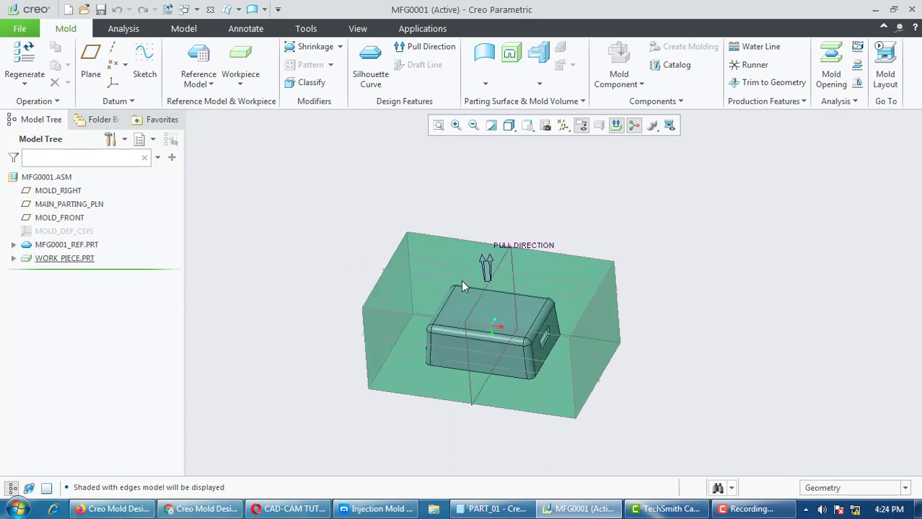
left_click(66, 194)
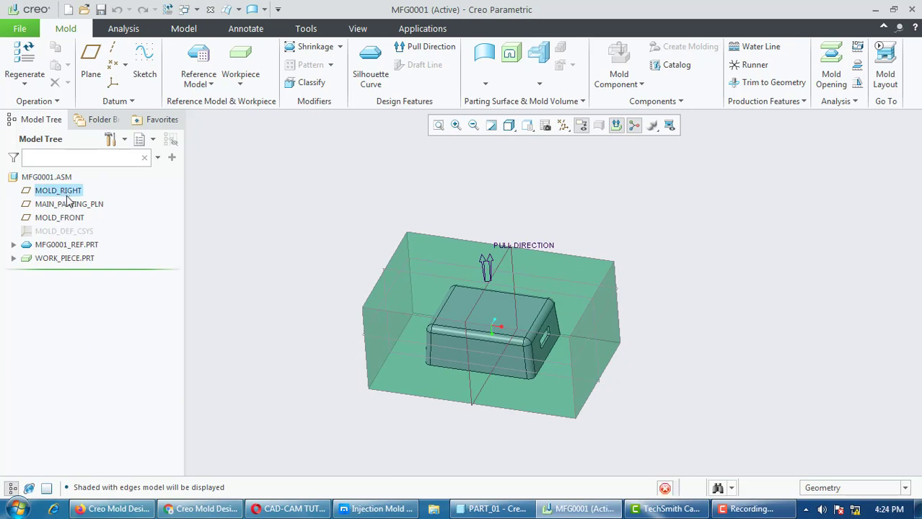
left_click(71, 206)
left_click(72, 217)
left_click(351, 291)
mouse_move(351, 296)
middle_mouse_down()
mouse_move(362, 288)
mouse_move(348, 290)
middle_mouse_up()
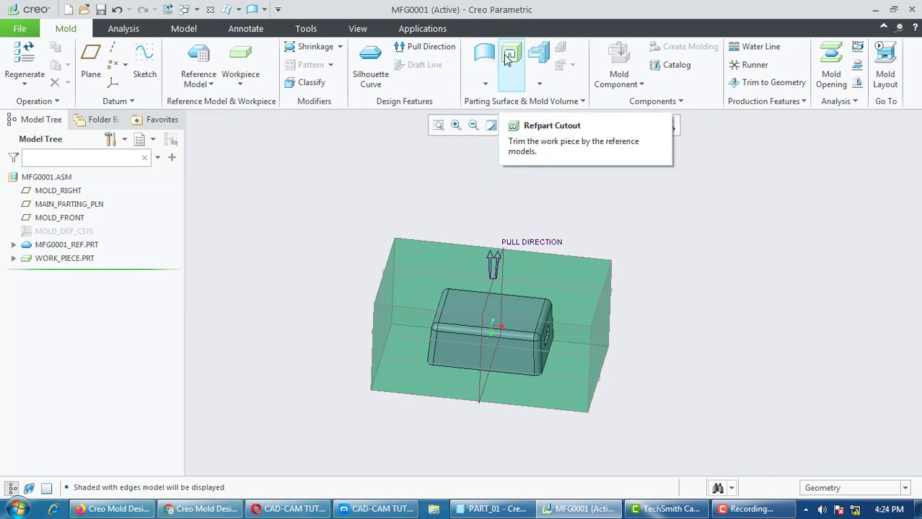
middle_click_drag(394, 222, 451, 146)
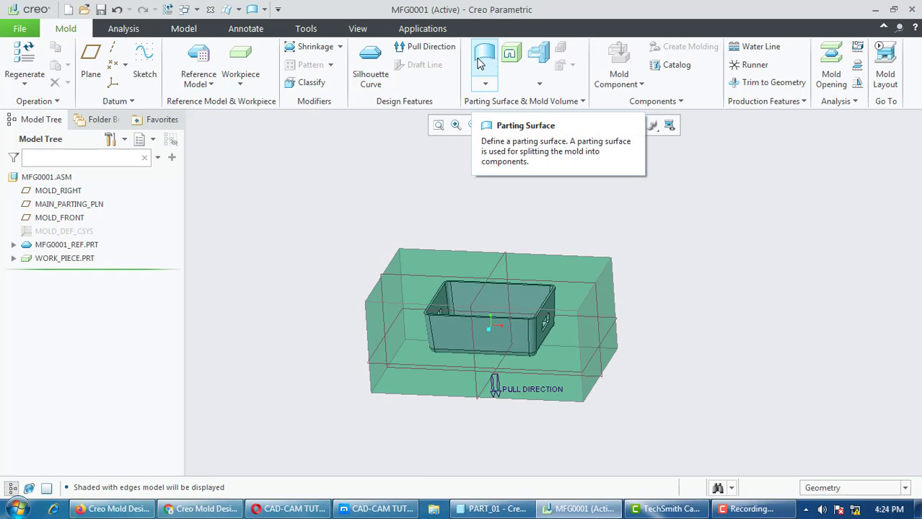
Start a silhouette curve on the reference model with MAIN_PARTING_PLN as its direction reference
left_click(371, 61)
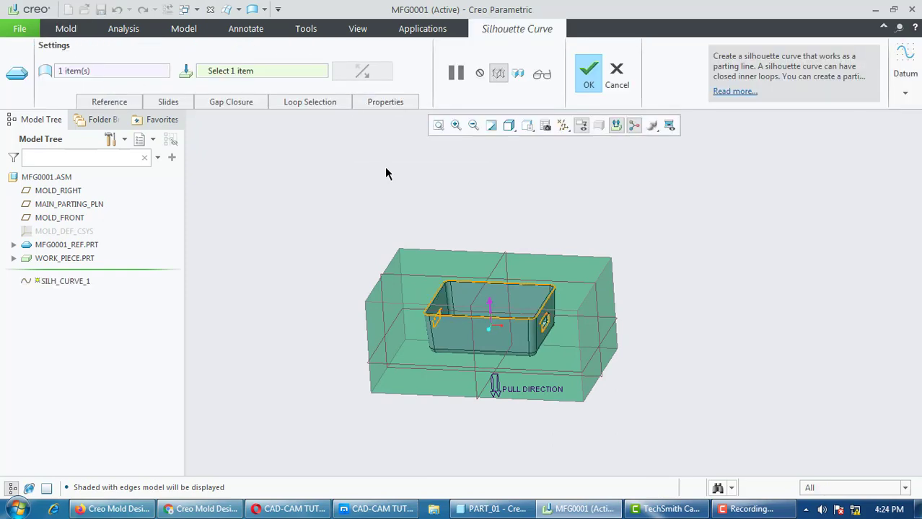
middle_click_drag(555, 240, 552, 316)
scroll(551, 316, "down", 3)
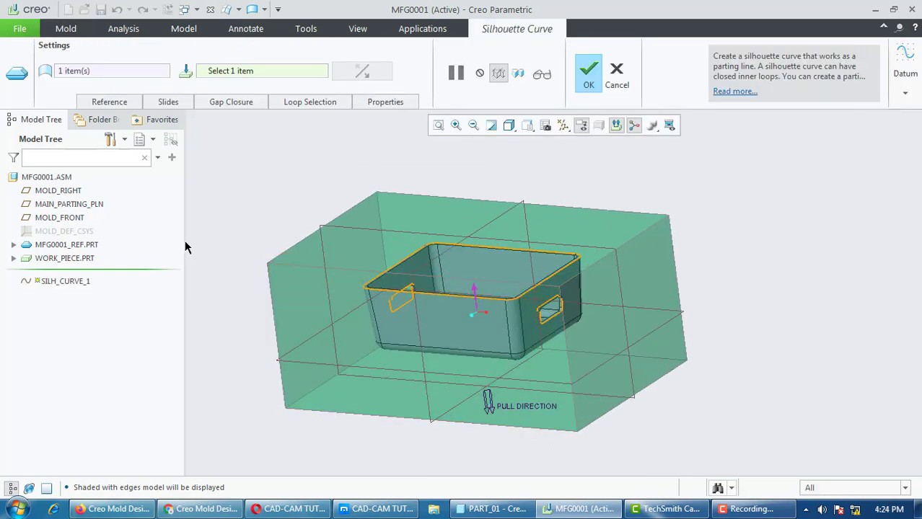
left_click(278, 362)
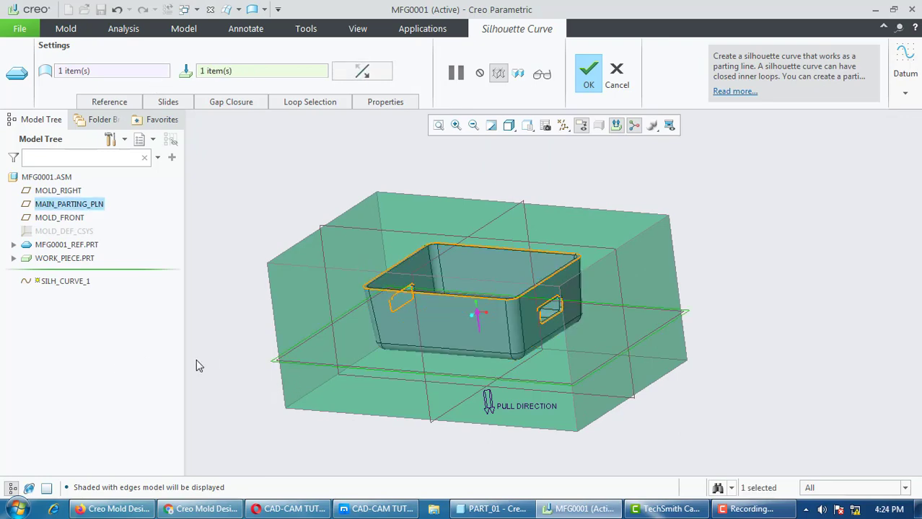
Compare the silhouette curve around the box's side openings with the direction flipped both ways, and show its list of loops
scroll(601, 256, "down", 6)
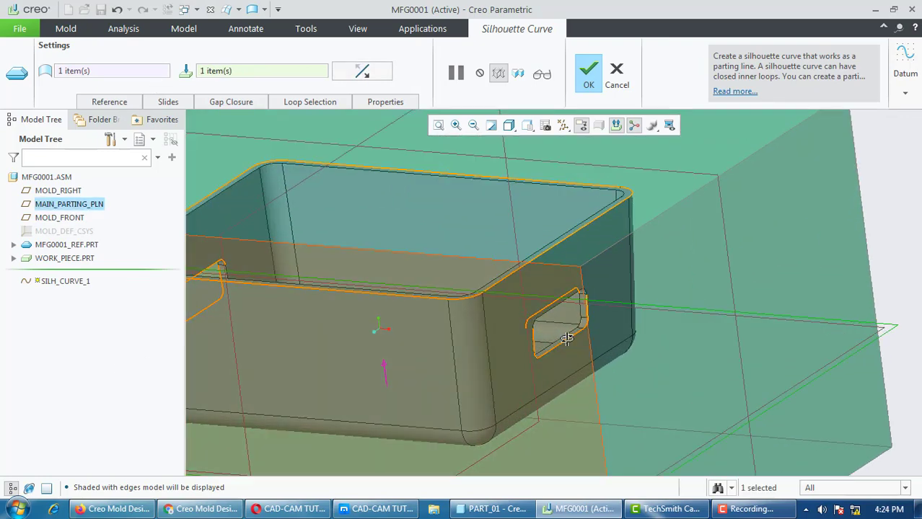
middle_click_drag(579, 352, 619, 191)
scroll(632, 229, "up", 5)
middle_click_drag(593, 244, 592, 254)
middle_click_drag(575, 302, 359, 287)
scroll(358, 286, "down", 3)
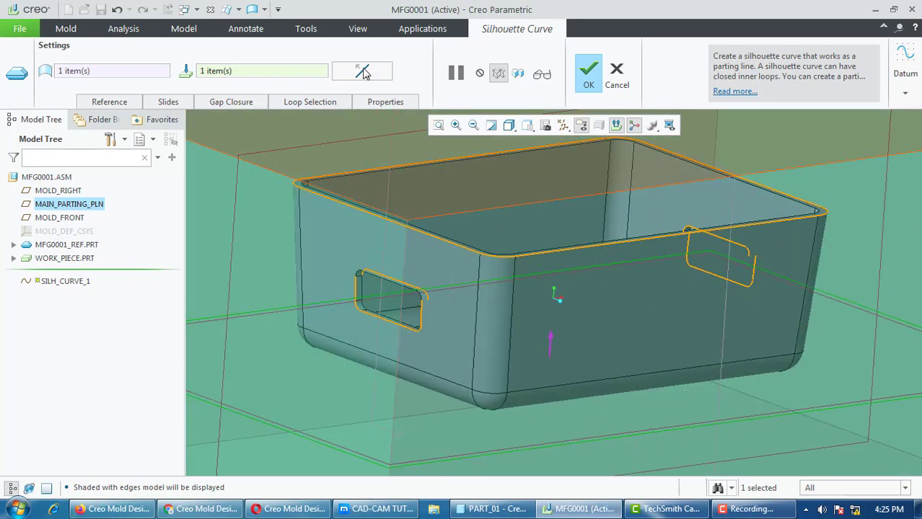
scroll(365, 312, "down", 5)
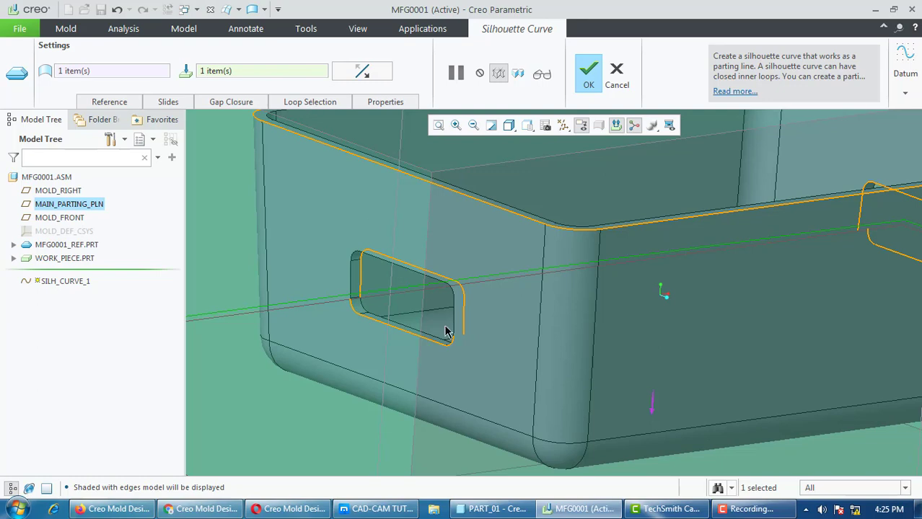
scroll(445, 332, "up", 5)
left_click(322, 109)
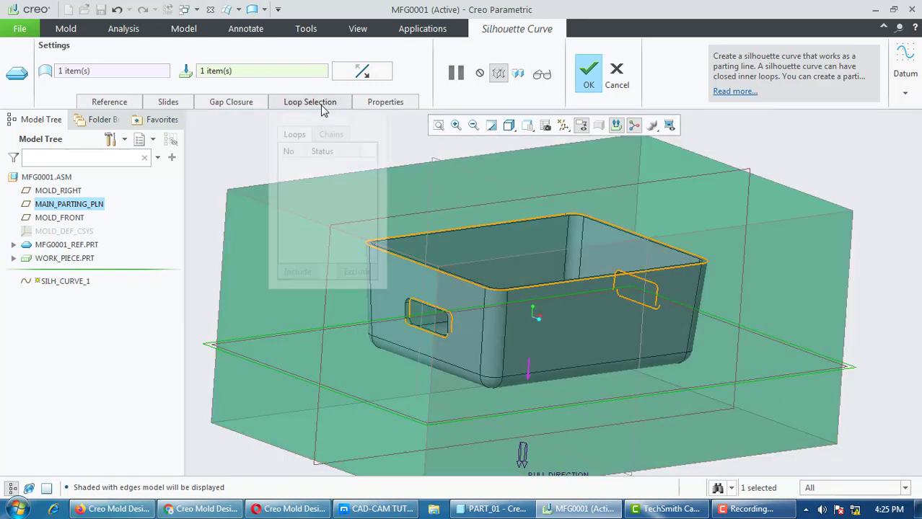
left_click(334, 166)
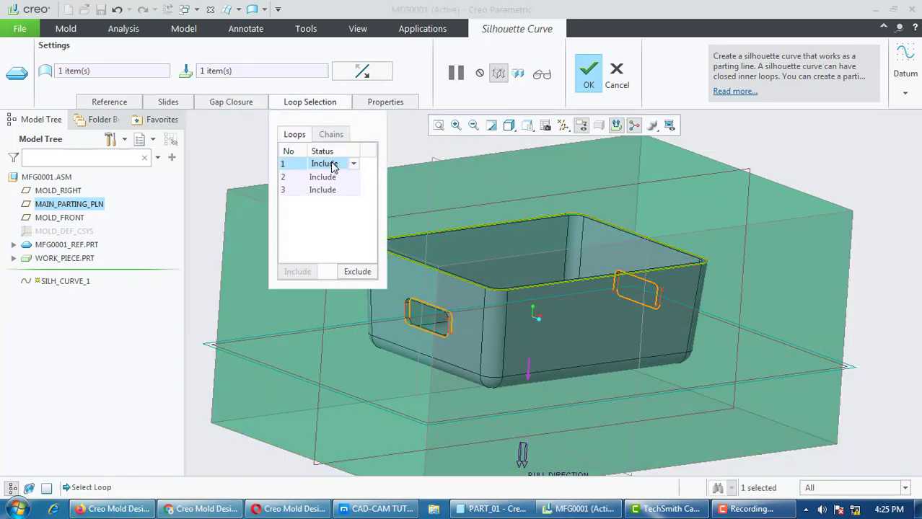
left_click(334, 166)
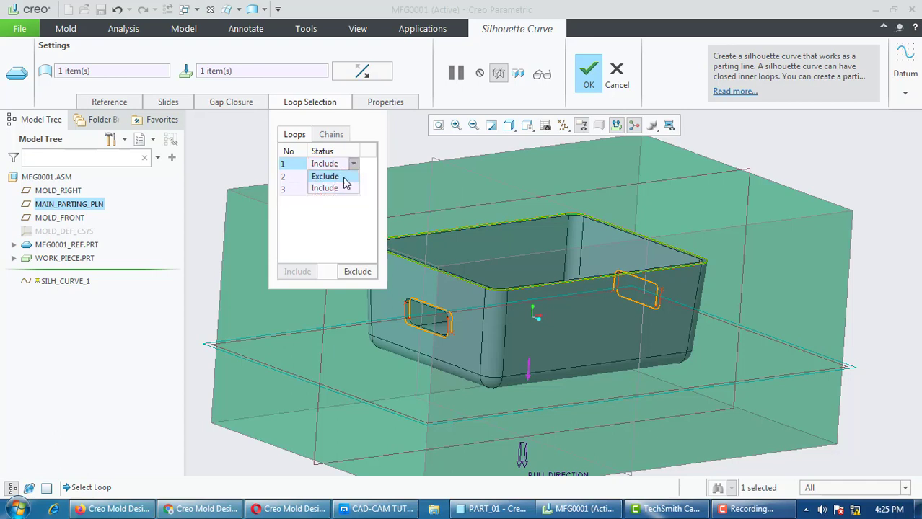
left_click(343, 181)
left_click(357, 271)
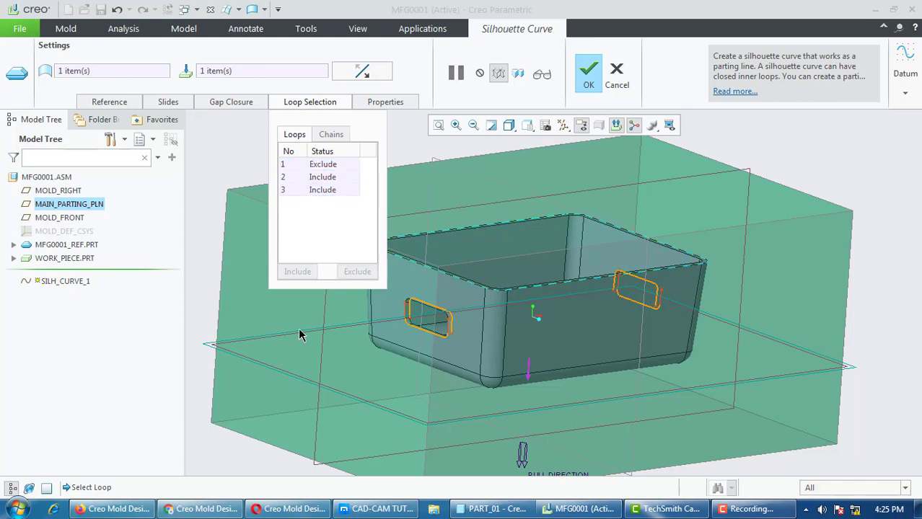
left_click(349, 180)
left_click(351, 180)
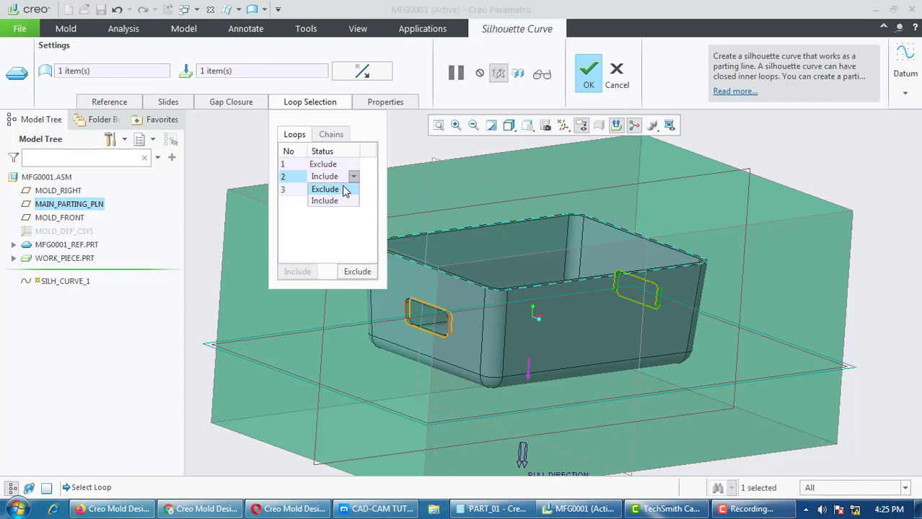
left_click(350, 165)
left_click(353, 165)
left_click(354, 165)
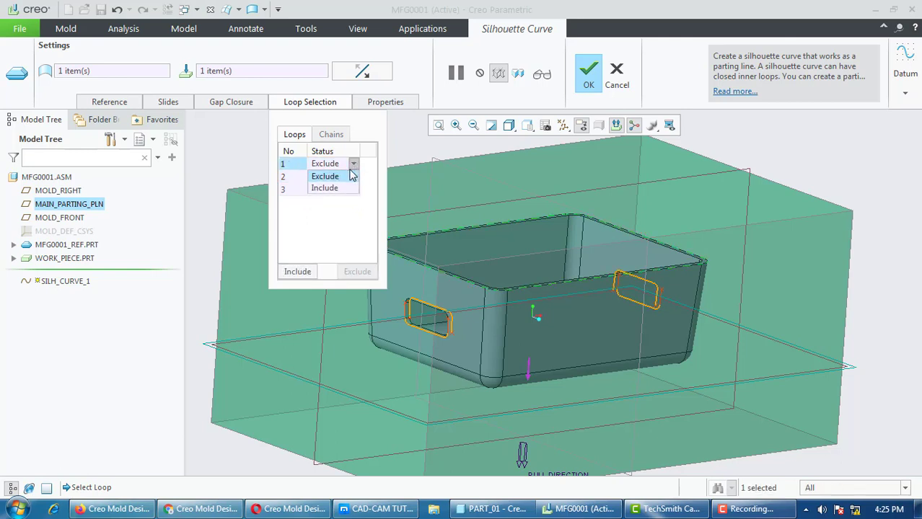
left_click(336, 189)
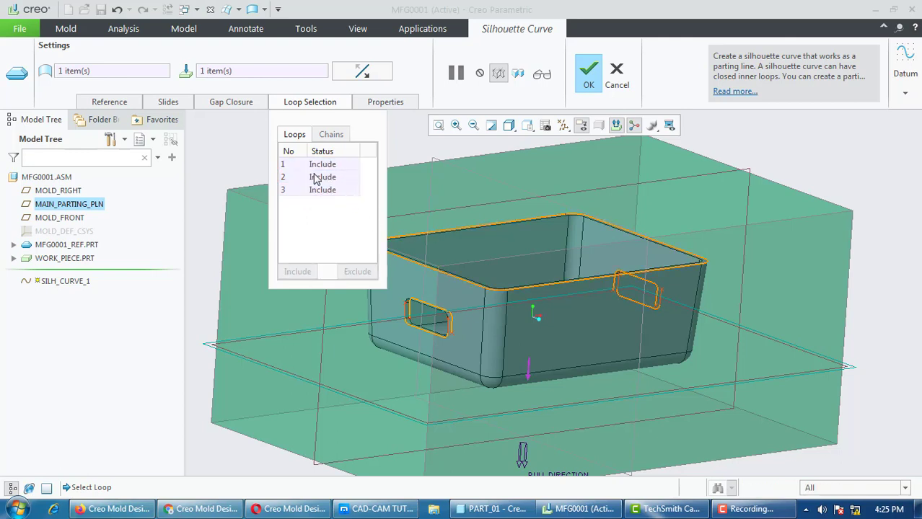
Exclude loops 2 and 3 around the two side openings from the silhouette curve
left_click(349, 180)
left_click(353, 177)
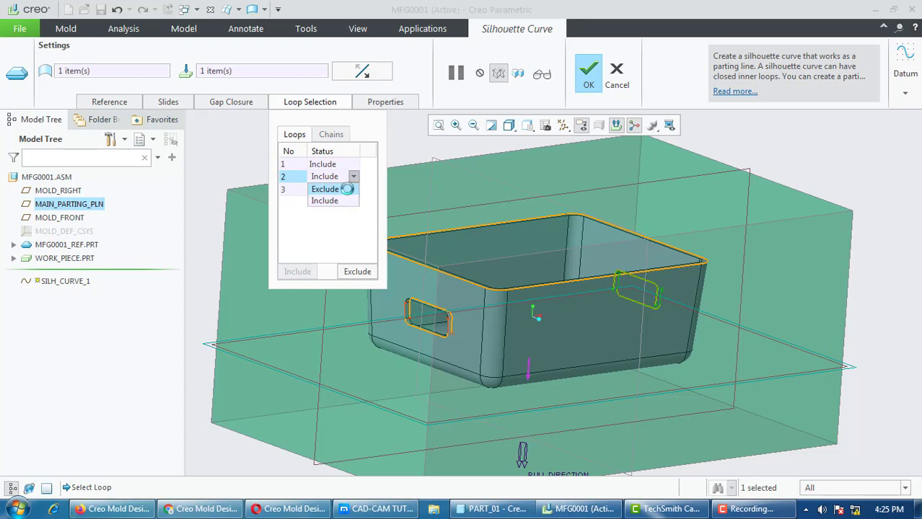
left_click(347, 189)
left_click(354, 190)
left_click(354, 190)
left_click(349, 202)
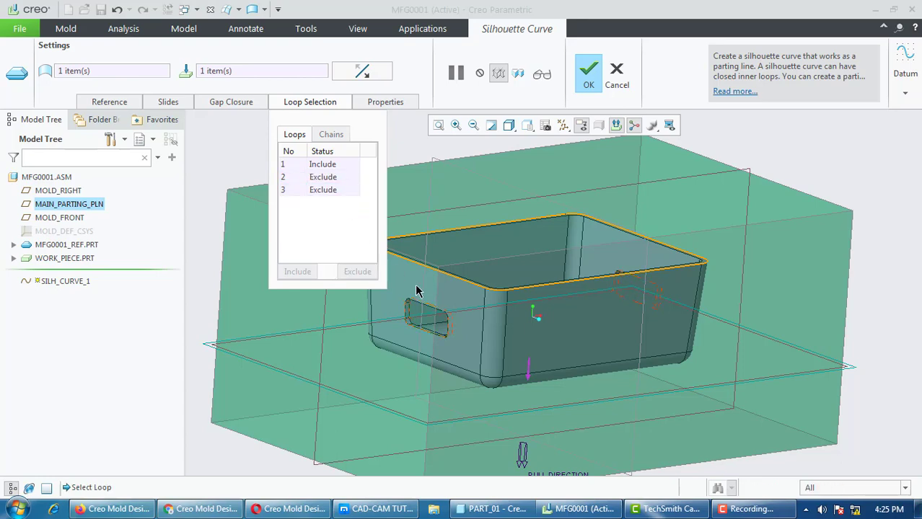
Preview the silhouette curve along the box's upper rim and accept it
left_click(542, 75)
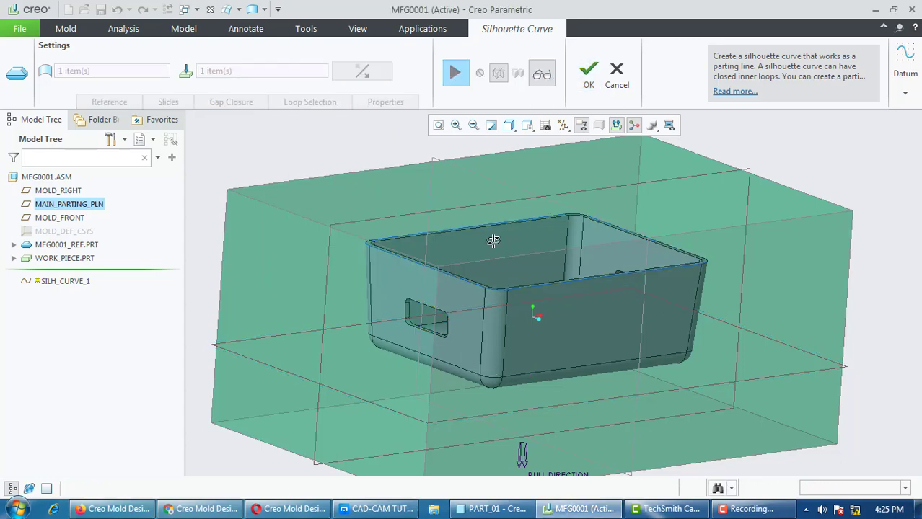
middle_click_drag(492, 241, 549, 330)
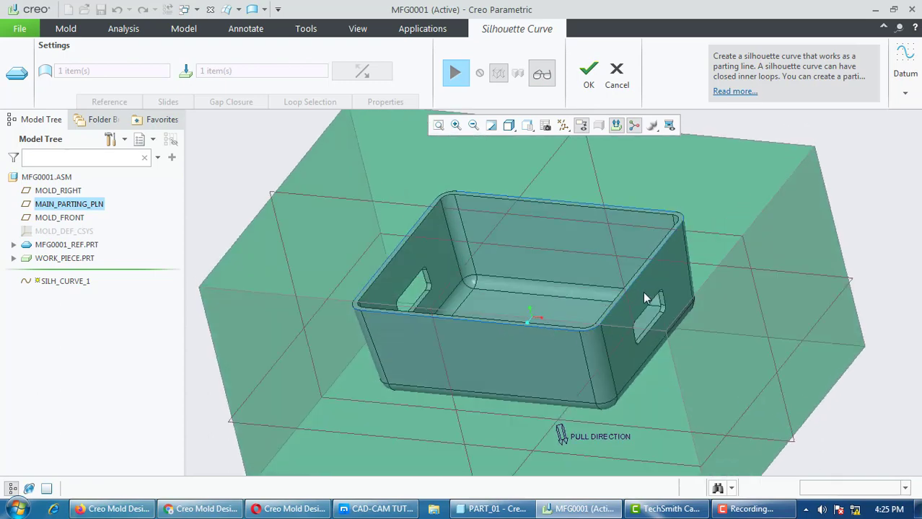
scroll(644, 298, "up", 5)
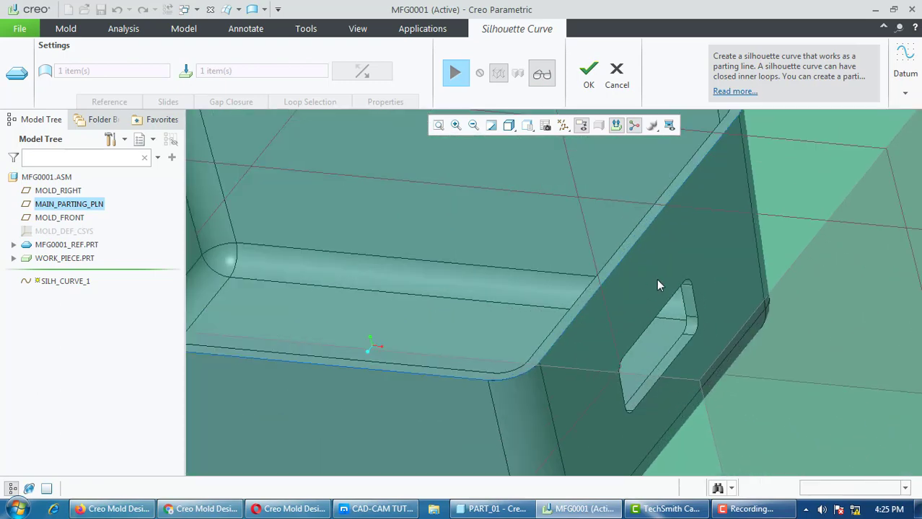
scroll(621, 306, "down", 6)
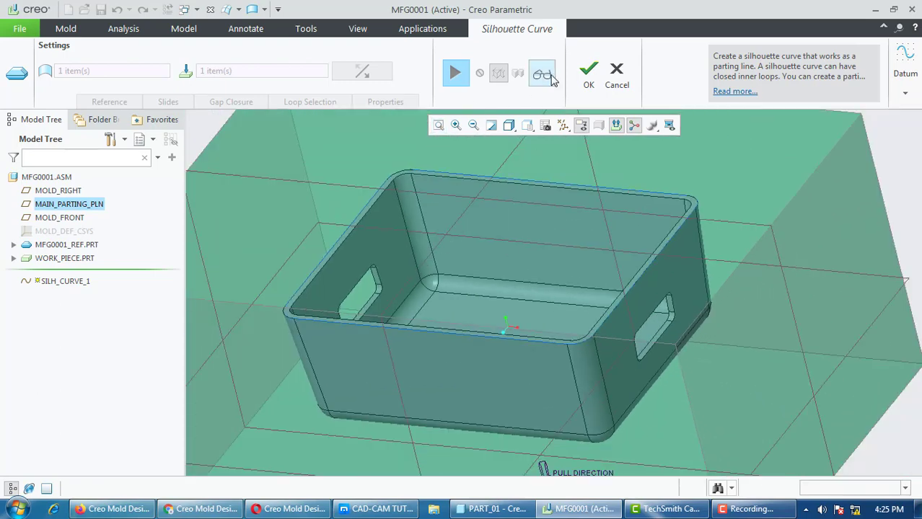
left_click(589, 72)
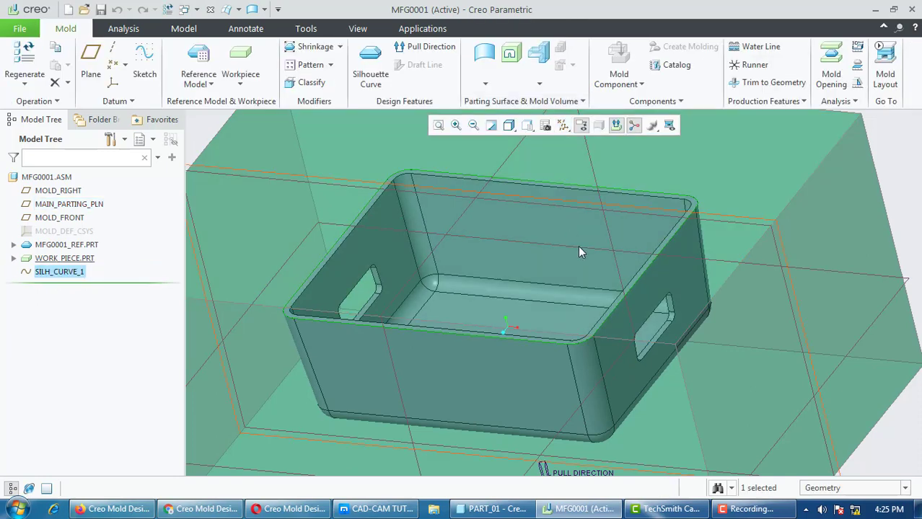
Start a new parting surface with a Skirt Surface and place its definition window clear of the model
scroll(578, 245, "down", 3)
left_click(303, 205)
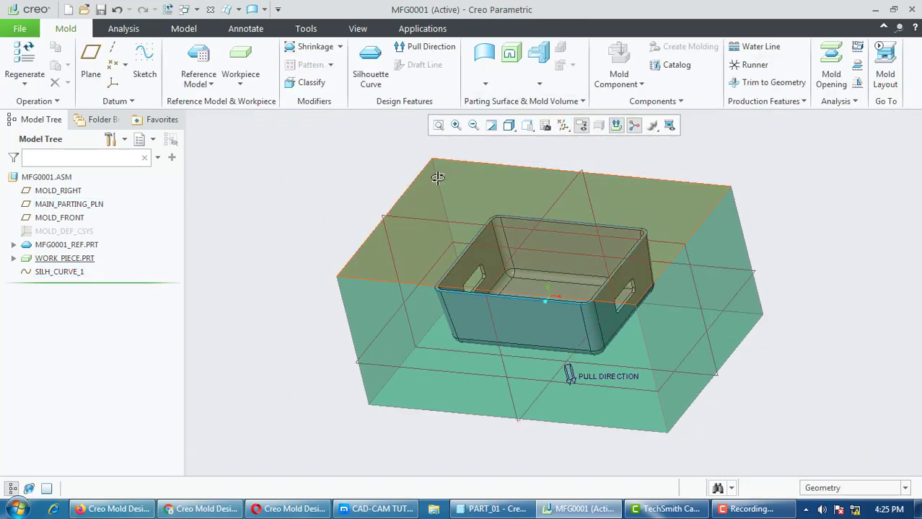
middle_click_drag(434, 175, 443, 154)
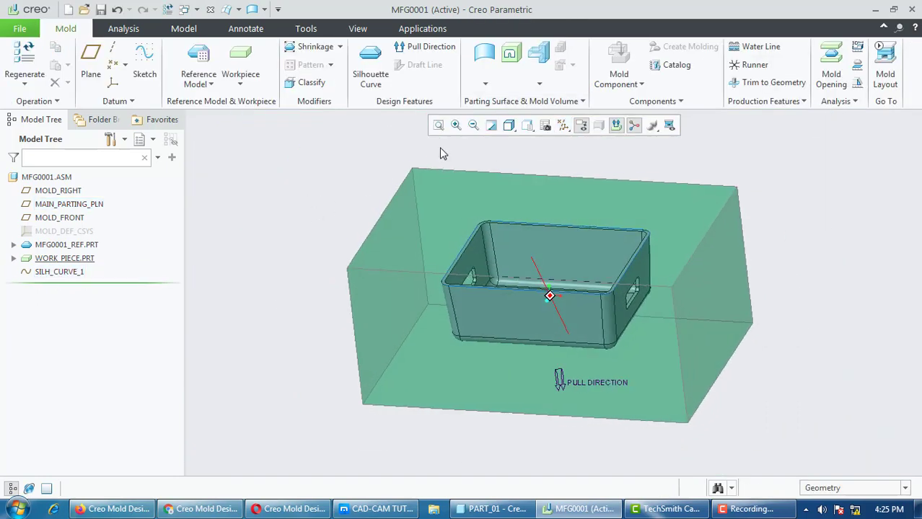
left_click(486, 84)
left_click(488, 56)
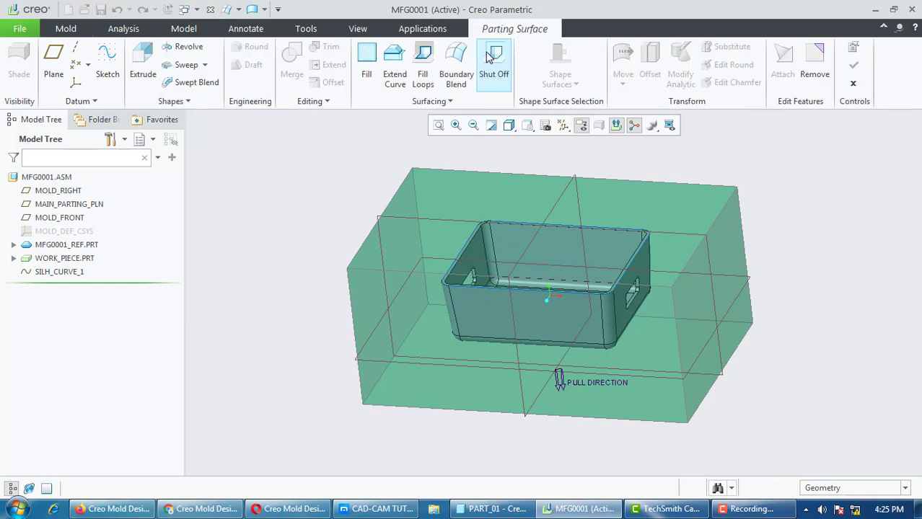
left_click(445, 101)
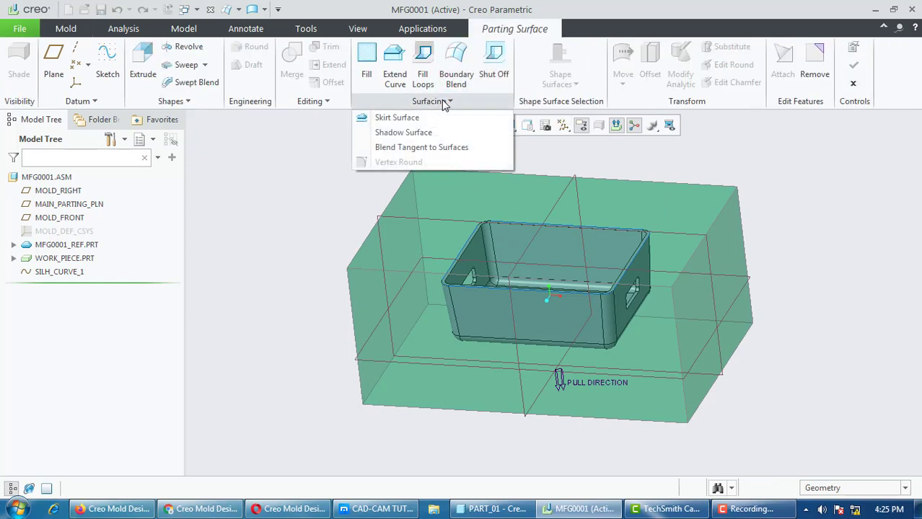
left_click(393, 121)
middle_click_drag(399, 274, 420, 258)
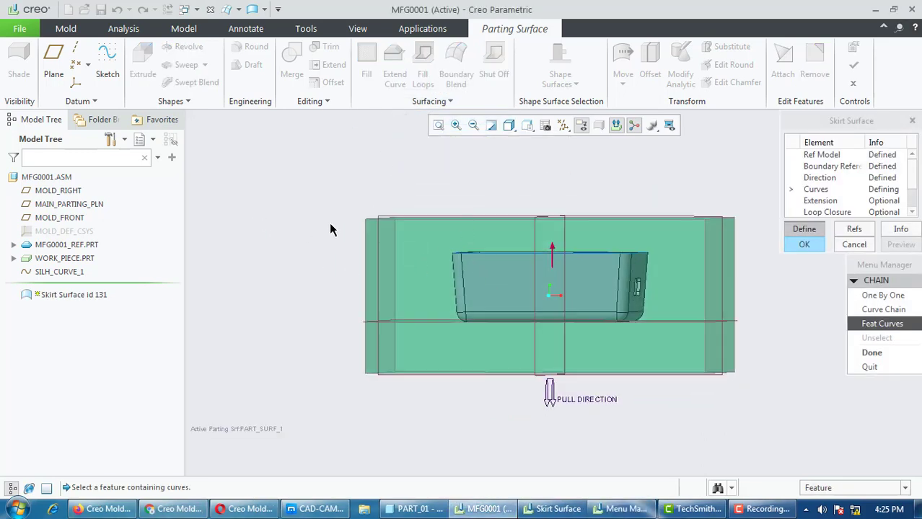
middle_click_drag(330, 229, 432, 101)
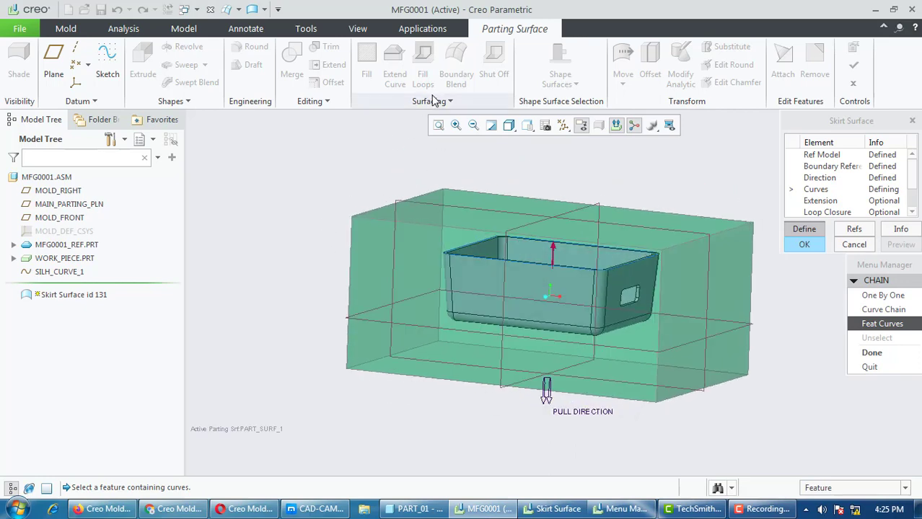
left_click_drag(810, 122, 258, 149)
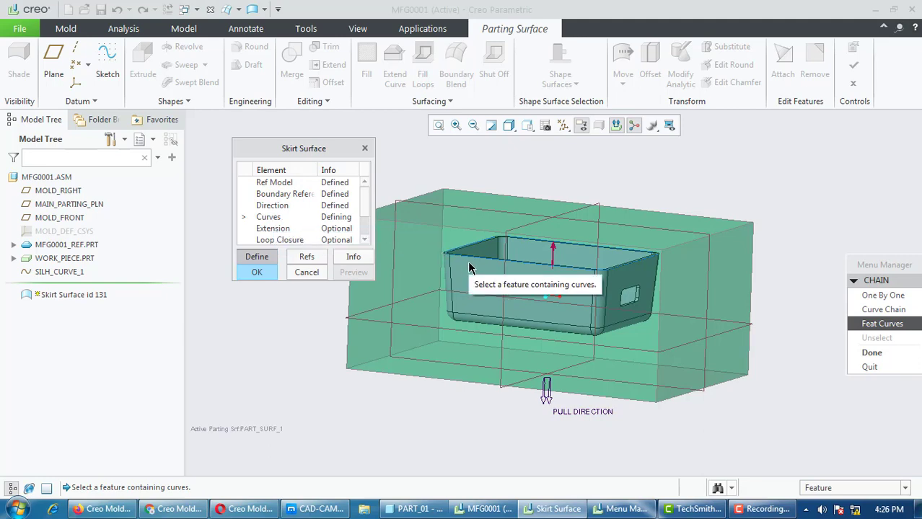
Define the skirt surface's curves by picking the SILH_CURVE_1 feature on the box's rim, and finish the chain
middle_click_drag(469, 263, 466, 276)
scroll(455, 272, "down", 8)
left_click(445, 271)
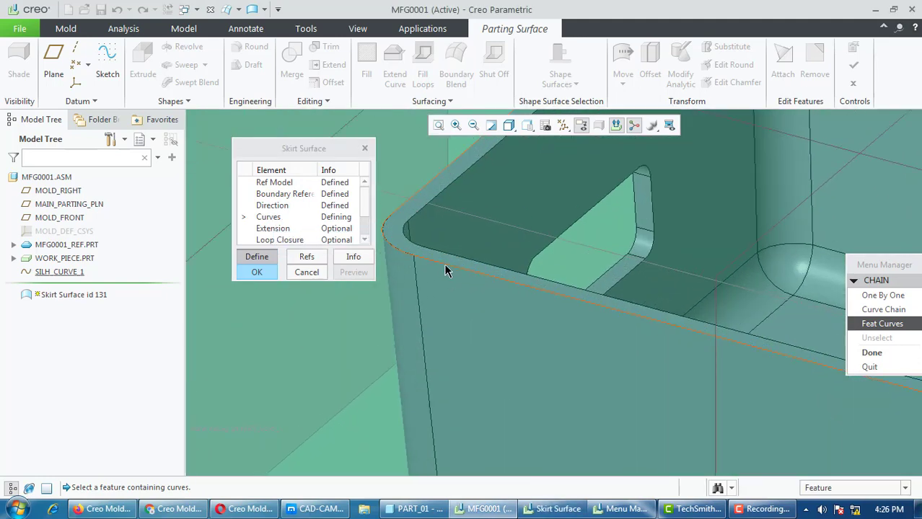
left_click(445, 271)
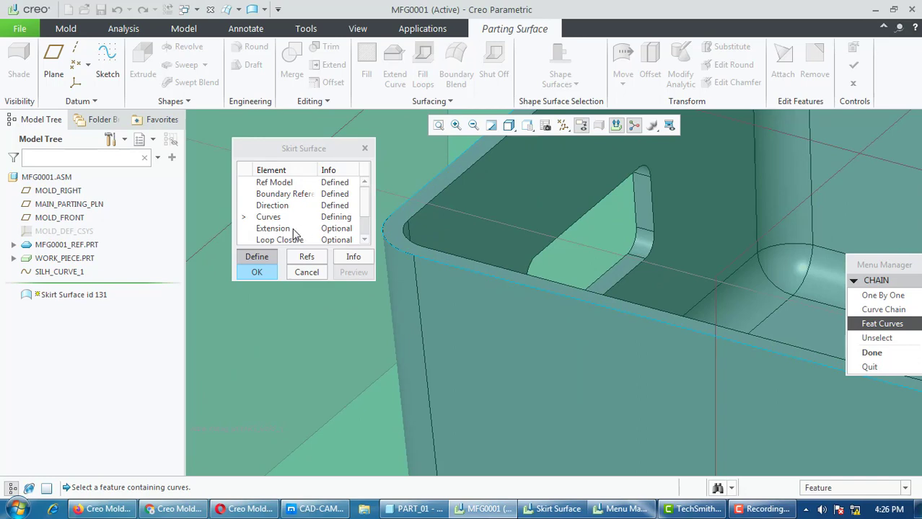
left_click(872, 353)
scroll(645, 292, "up", 8)
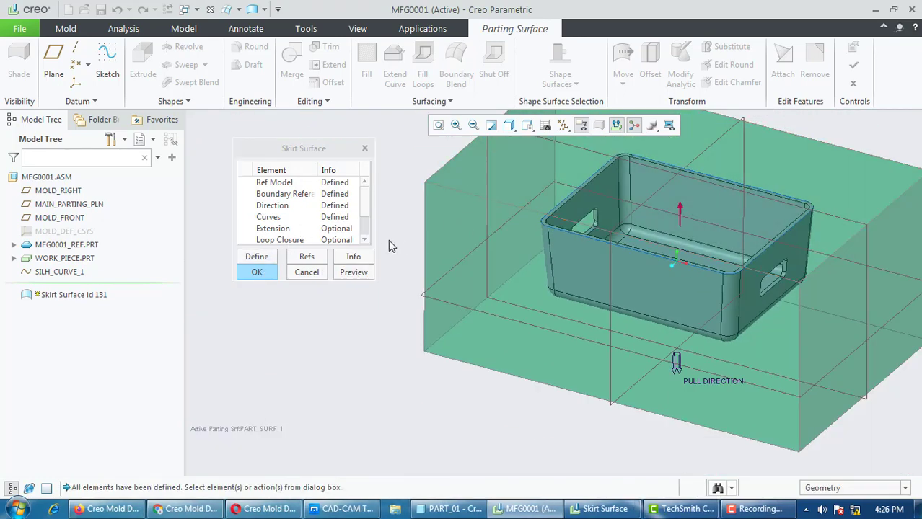
Preview and accept the skirt surface extending from the box's rim to the workpiece, and complete the parting surface
left_click(353, 273)
middle_click_drag(418, 362, 570, 310)
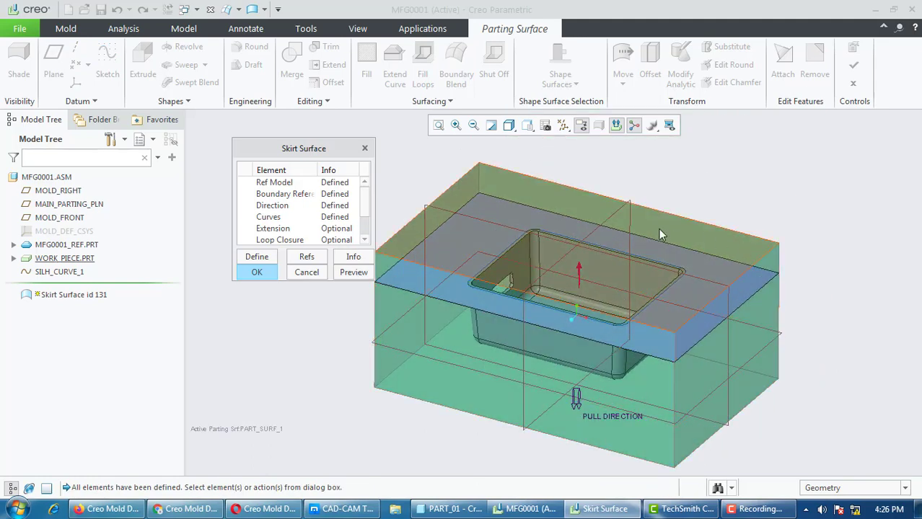
left_click(257, 272)
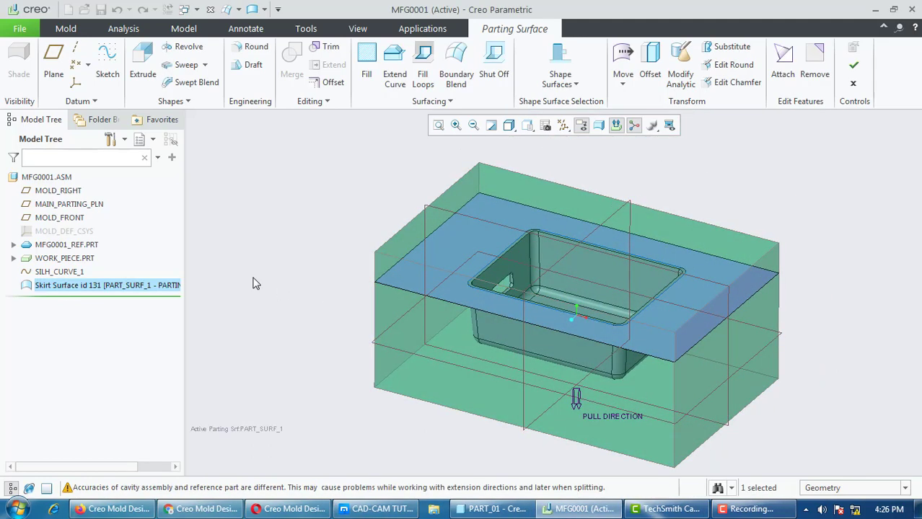
left_click(855, 67)
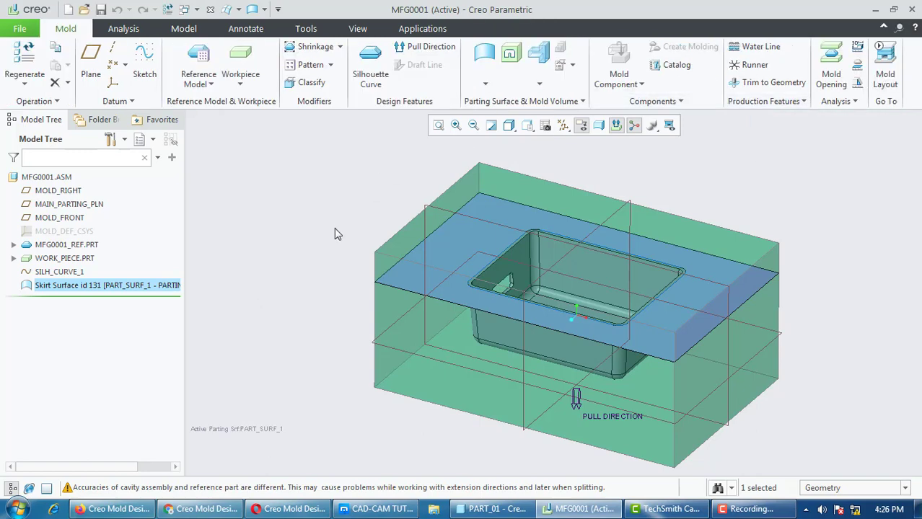
Examine the completed parting surface inside the workpiece from the underside of the box
middle_click_drag(318, 272, 325, 298)
middle_click_drag(507, 240, 445, 354)
left_click(439, 354)
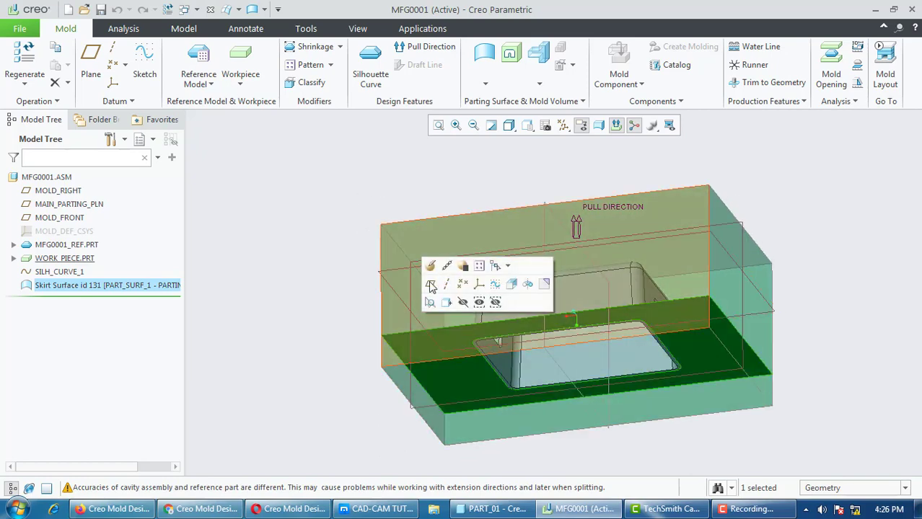
middle_click_drag(438, 347, 331, 277)
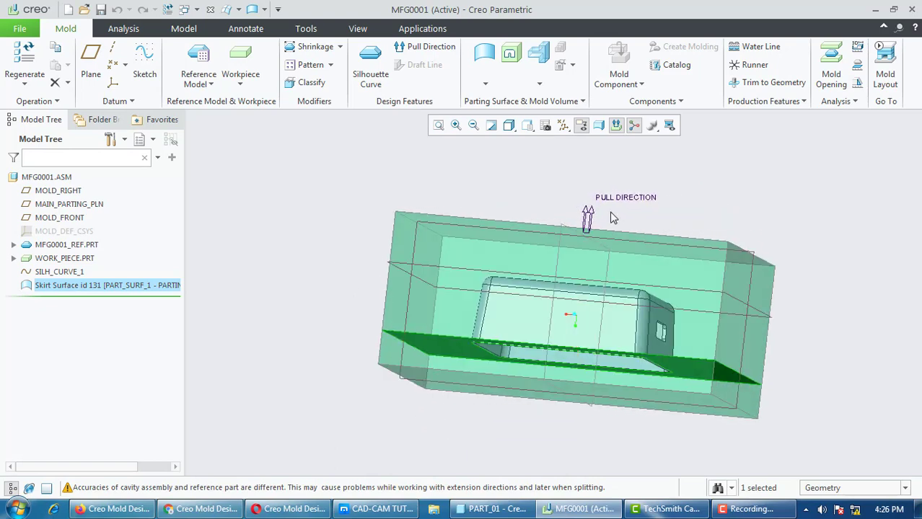
Start a new mold volume after inspecting the box's end openings above the parting surface
middle_click_drag(439, 270, 401, 383)
left_click(371, 326)
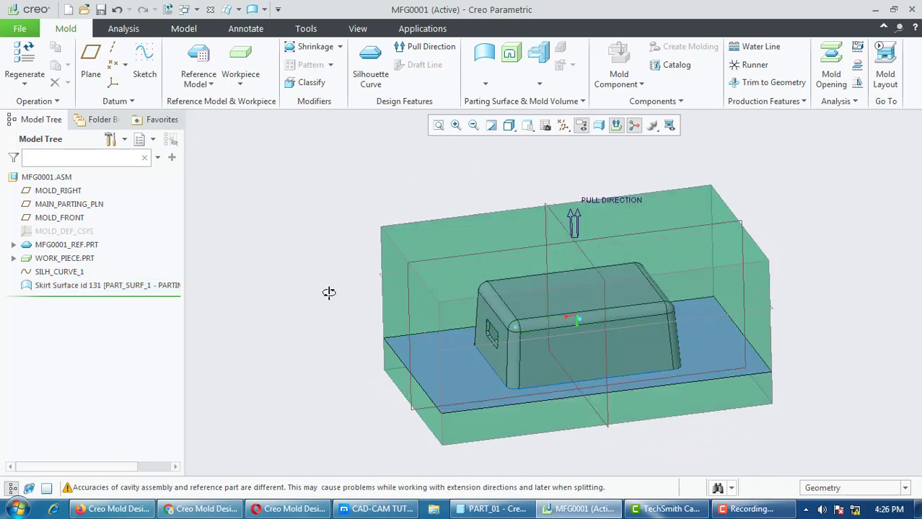
middle_click_drag(329, 293, 334, 300)
scroll(478, 328, "up", 3)
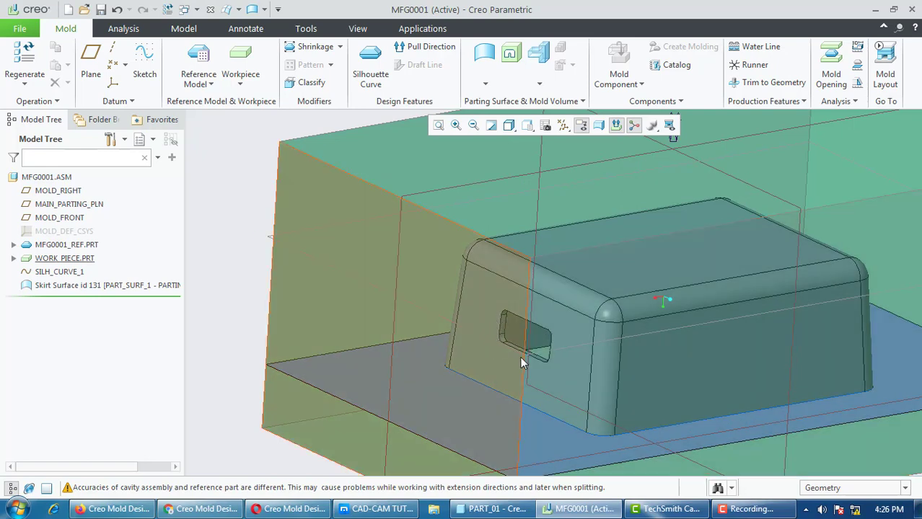
scroll(449, 319, "down", 5)
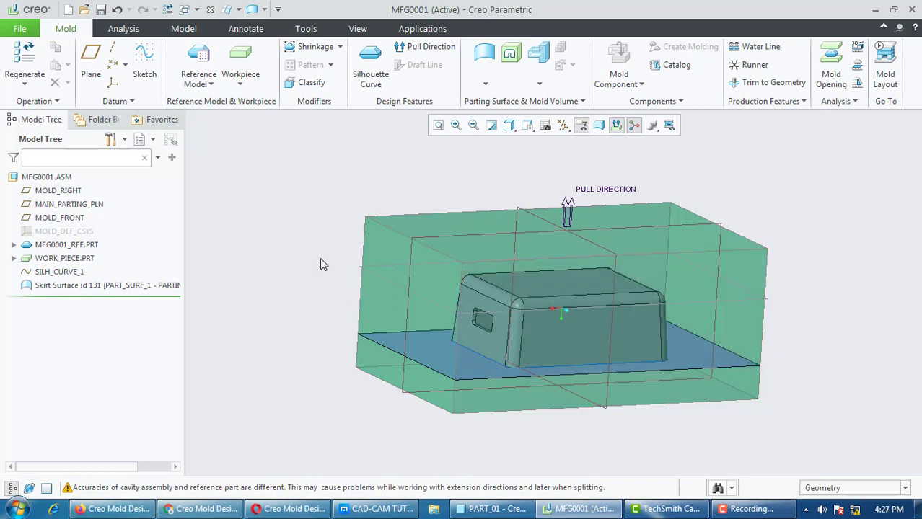
middle_click_drag(324, 263, 306, 276)
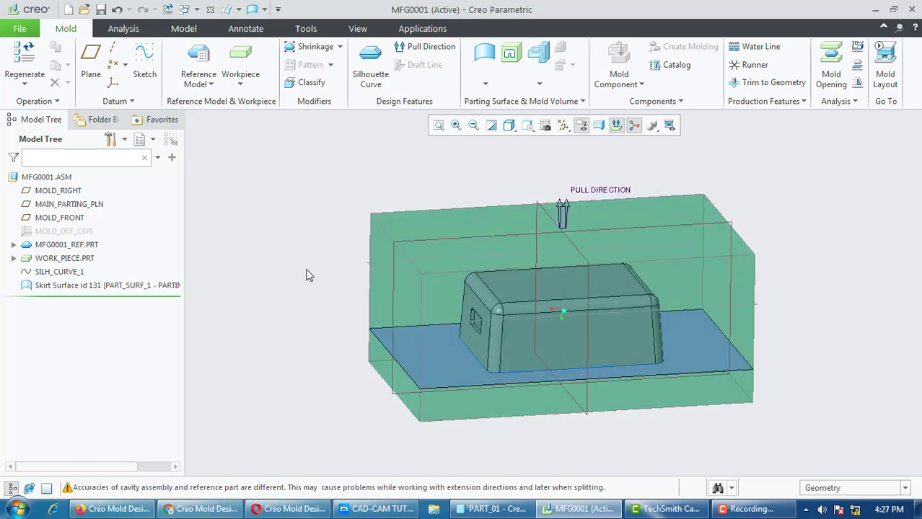
left_click(541, 58)
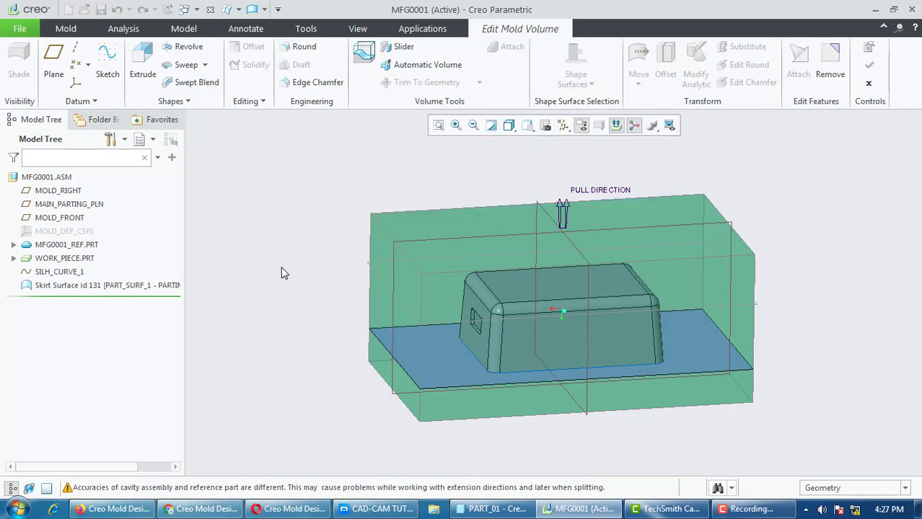
mouse_move(281, 267)
middle_mouse_down()
mouse_move(292, 243)
mouse_move(294, 259)
middle_mouse_up()
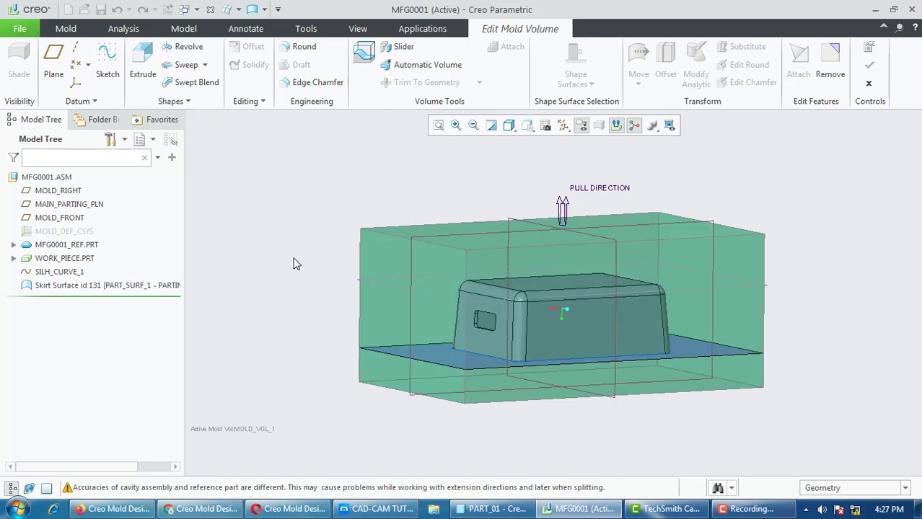
scroll(523, 371, "up", 3)
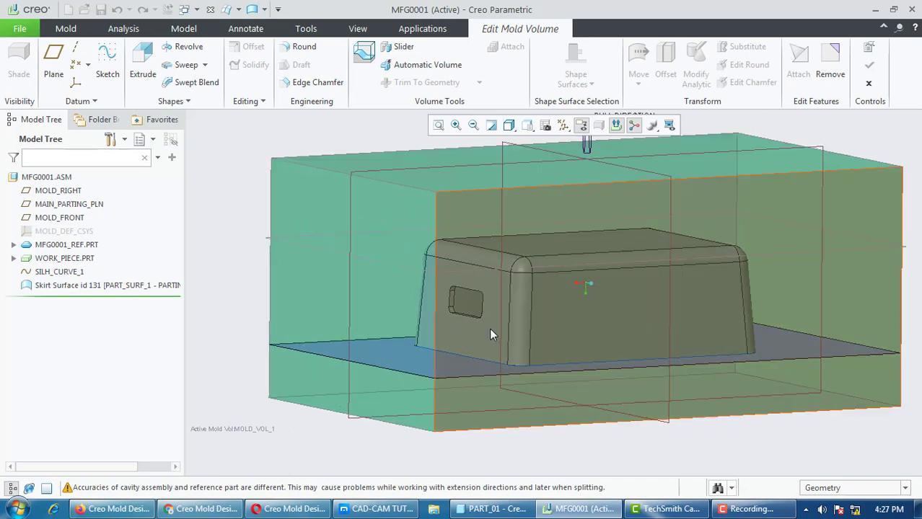
middle_click_drag(581, 337, 461, 295)
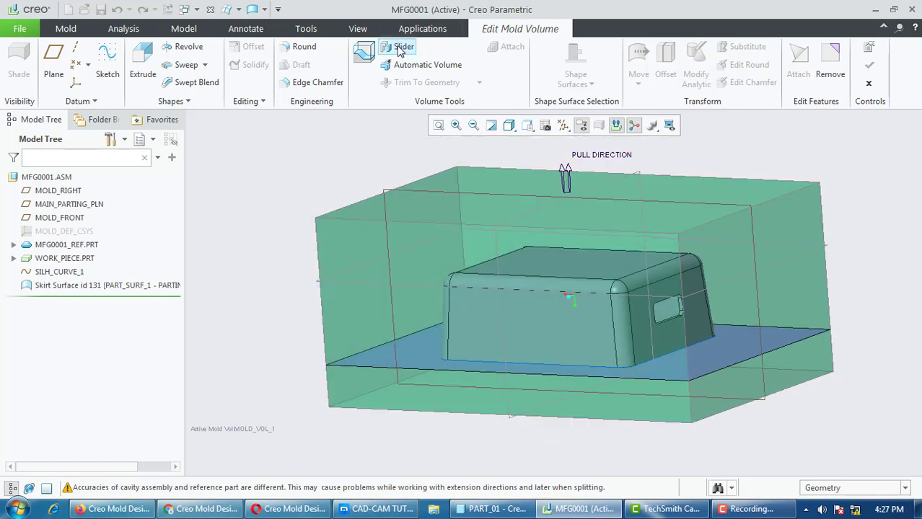
Start a Slider volume for MFG0001_REF.PRT and calculate its undercut boundaries with the default pull direction
left_click(399, 48)
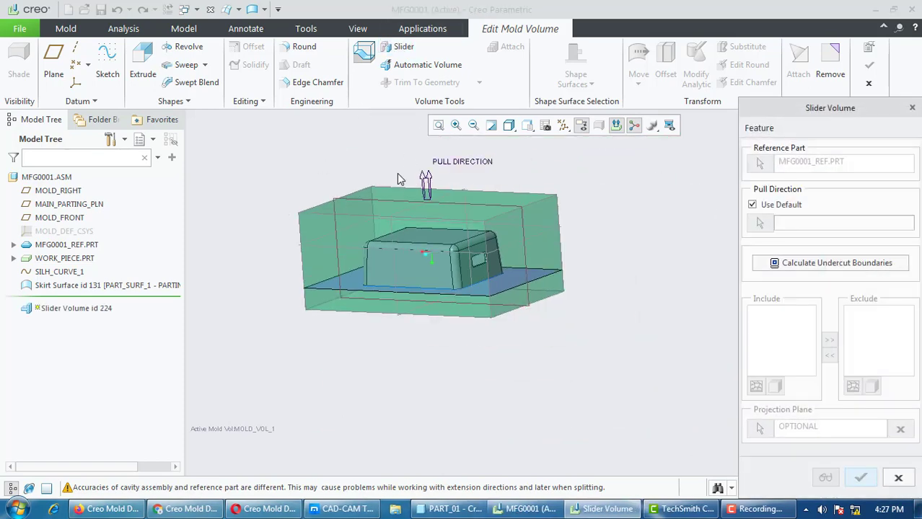
scroll(399, 179, "down", 3)
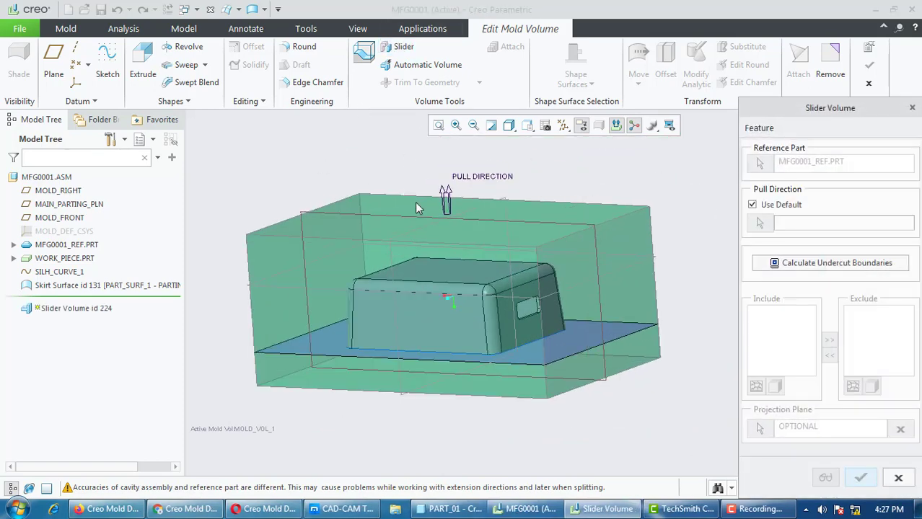
left_click(838, 265)
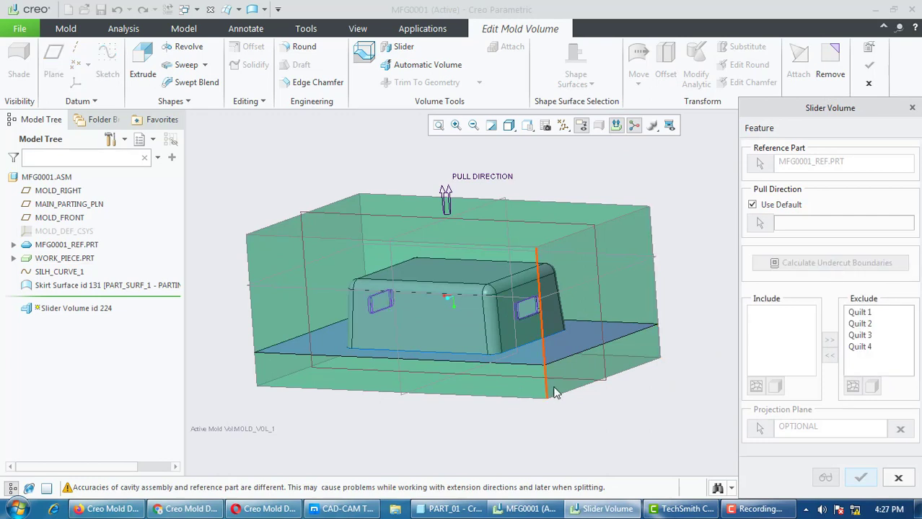
Highlight Quilt 1 to Quilt 4 one after another to identify which end opening each undercut boundary belongs to
mouse_move(591, 427)
middle_mouse_down()
mouse_move(596, 411)
mouse_move(601, 426)
mouse_move(461, 184)
middle_mouse_up()
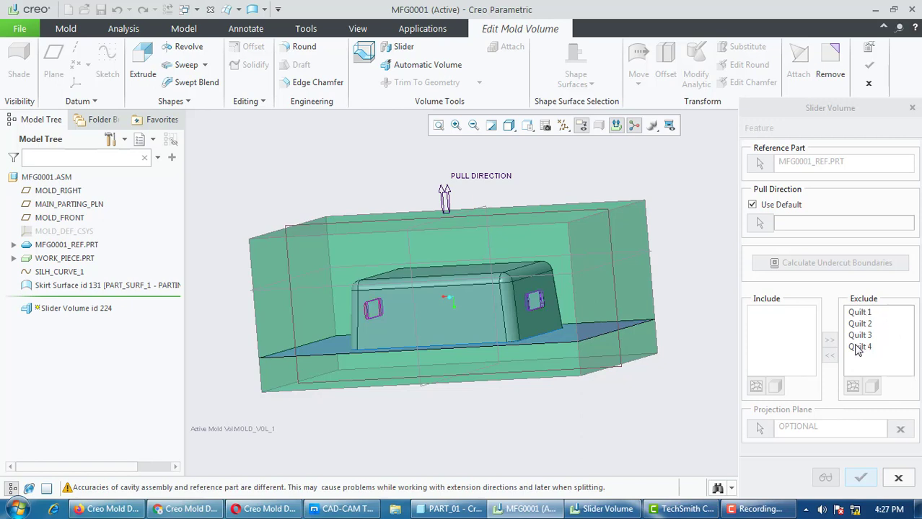
left_click(869, 315)
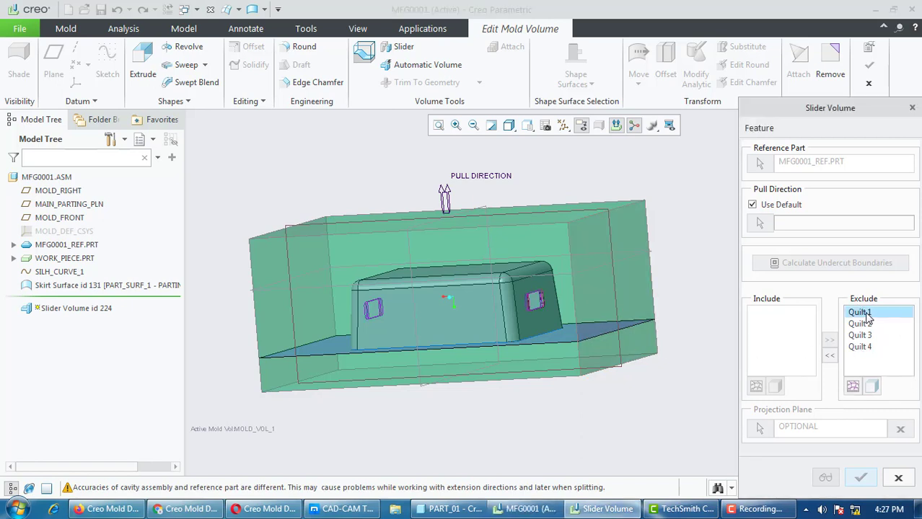
left_click(866, 325)
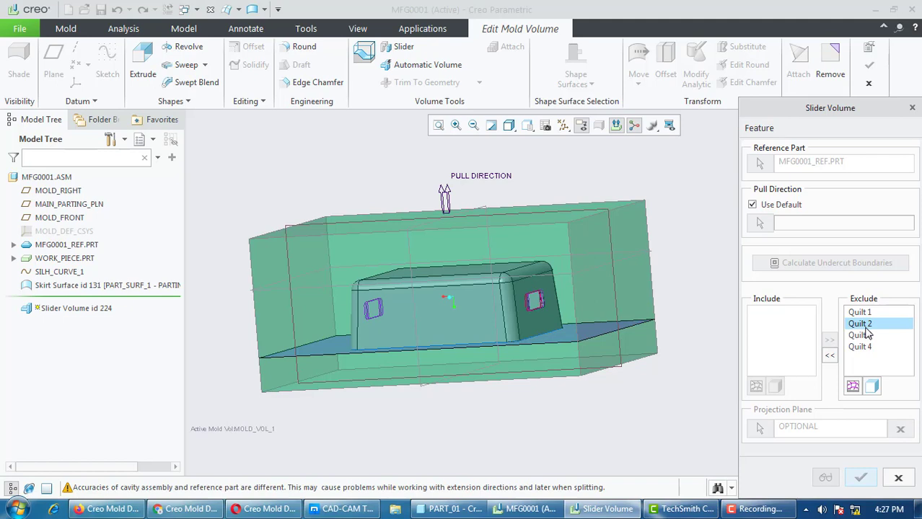
scroll(556, 297, "up", 5)
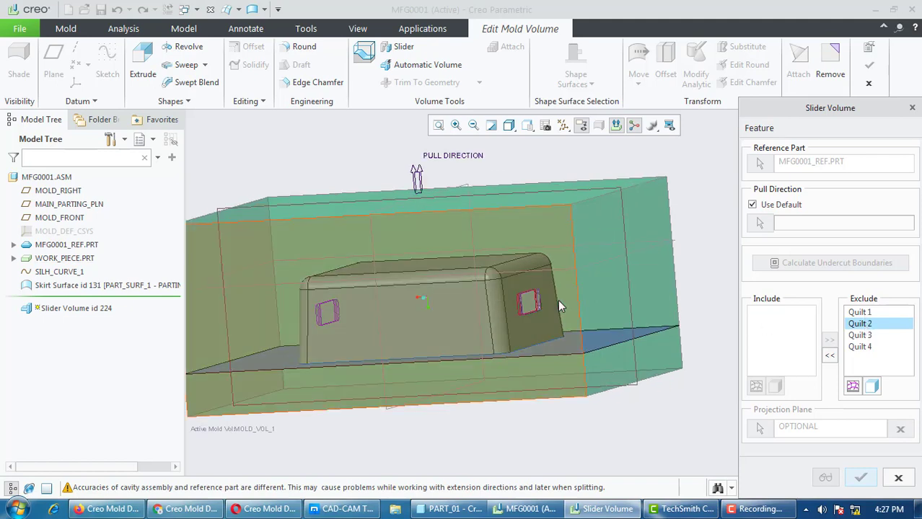
scroll(526, 289, "up", 3)
key("ctrl+d")
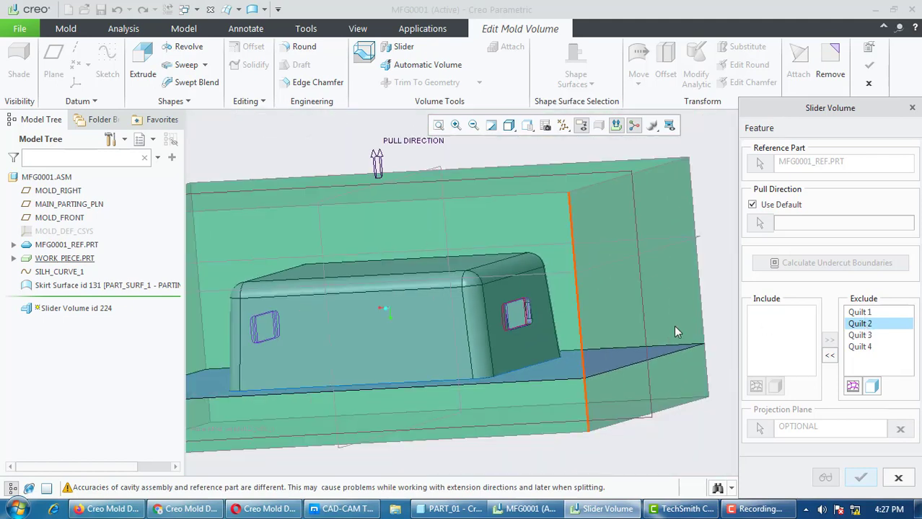
left_click(861, 338)
left_click(861, 347)
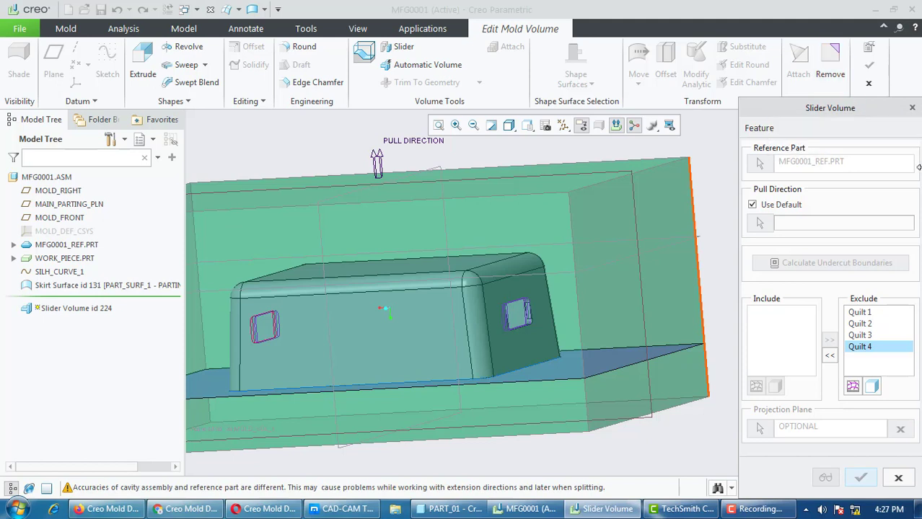
left_click(858, 313)
left_click(860, 324)
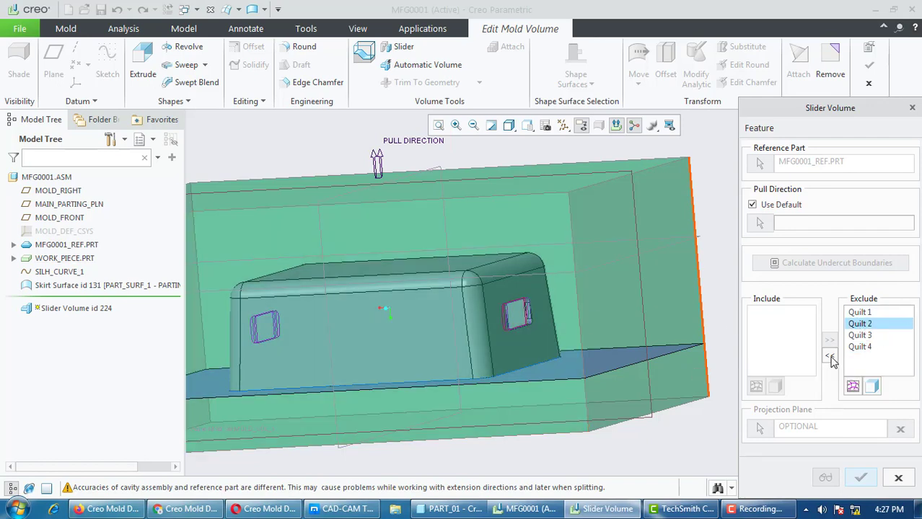
left_click(830, 357)
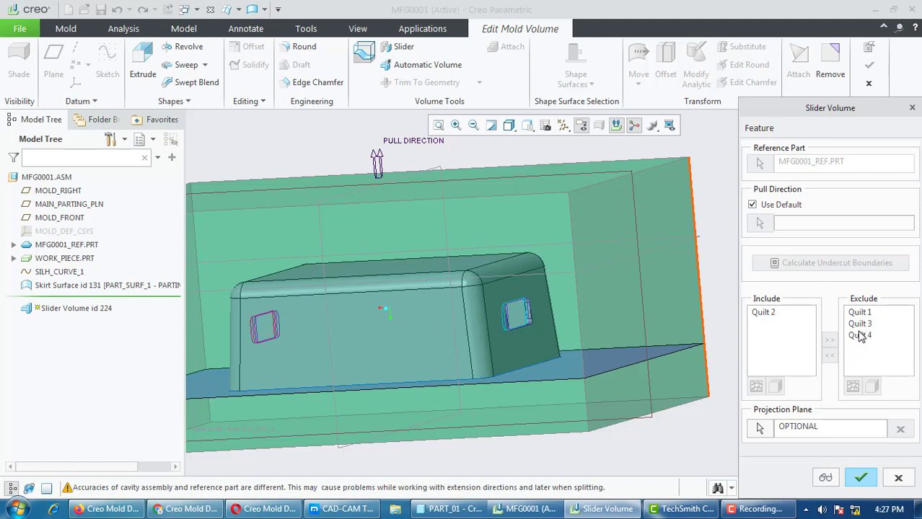
left_click(778, 314)
left_click(830, 340)
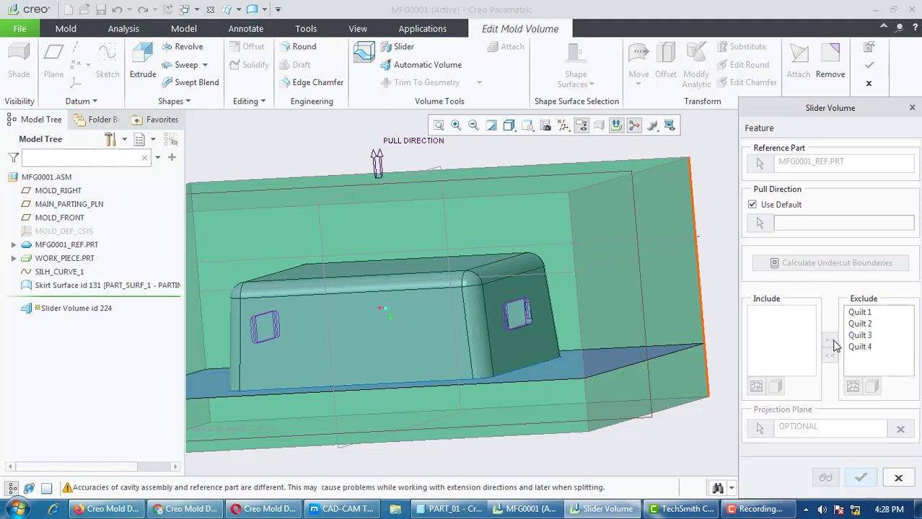
Recheck the excluded boundaries on the model and include Quilt 1 and Quilt 2 in the slider volume
left_click(864, 335)
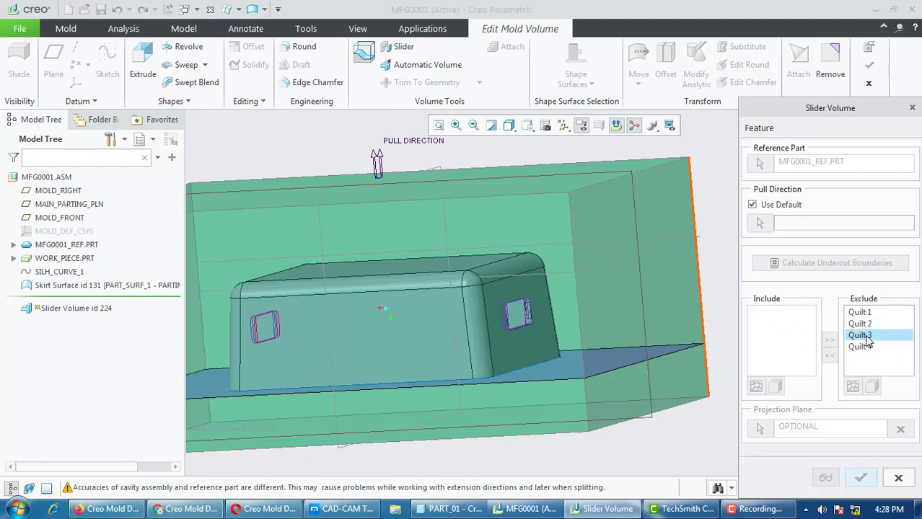
left_click(867, 349)
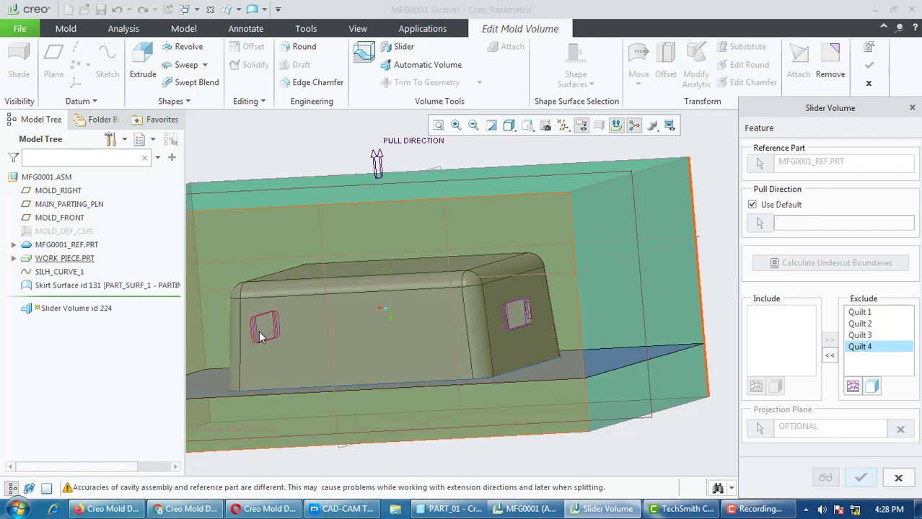
left_click(869, 315)
left_click(868, 325)
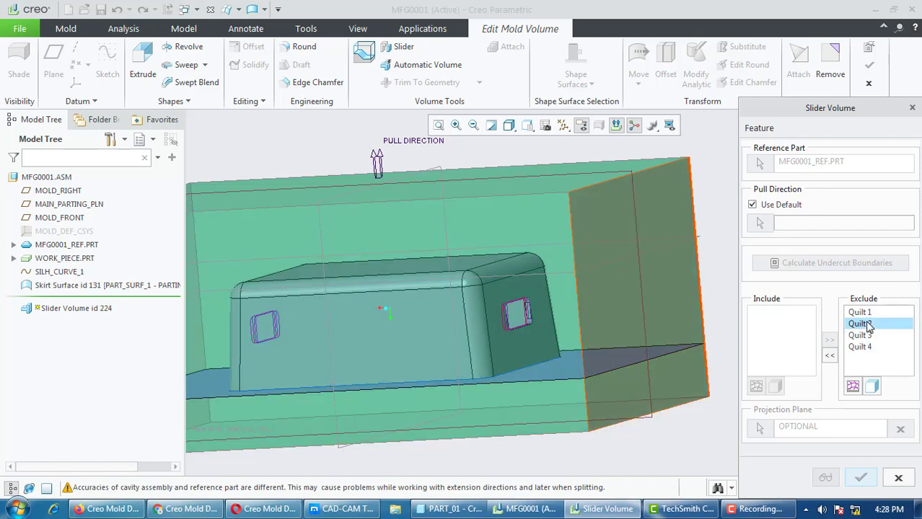
left_click(869, 316)
left_click(870, 325, "ctrl")
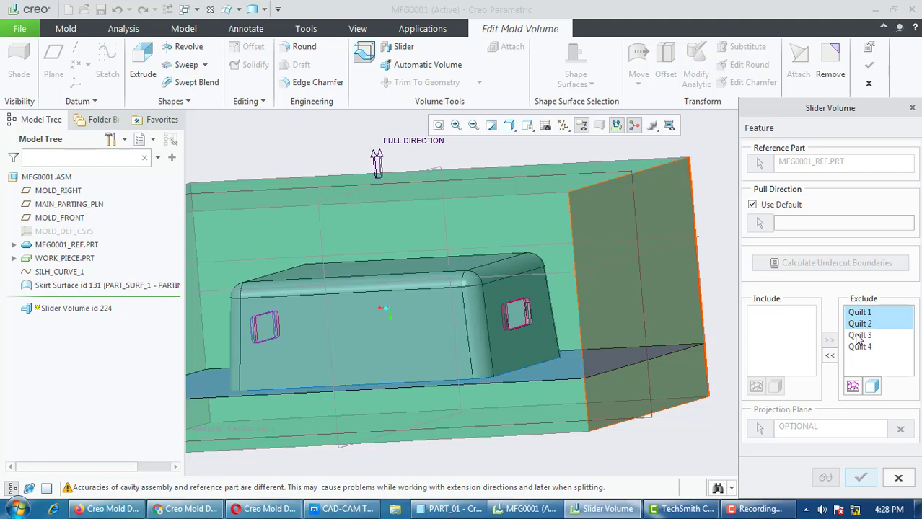
left_click(831, 360)
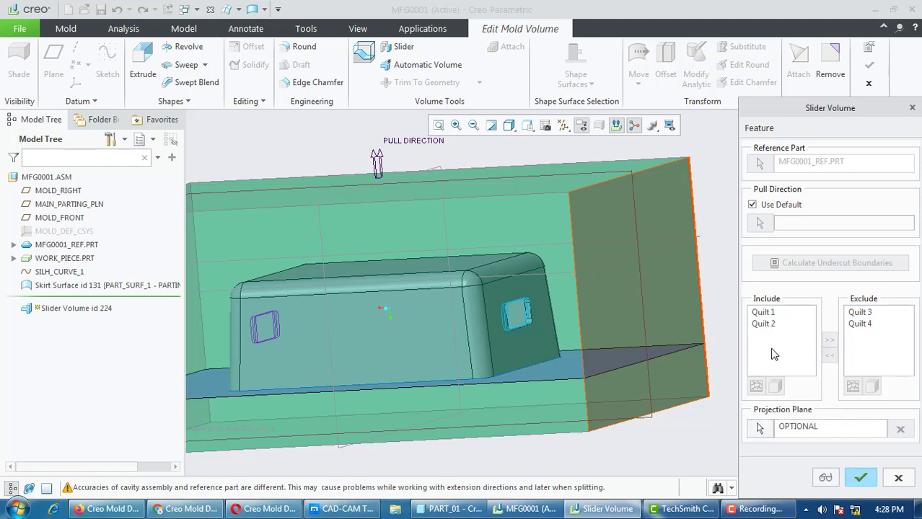
Display the included Quilt 1 and Quilt 2 as a mesh to check their surfaces at the end opening
scroll(710, 339, "down", 5)
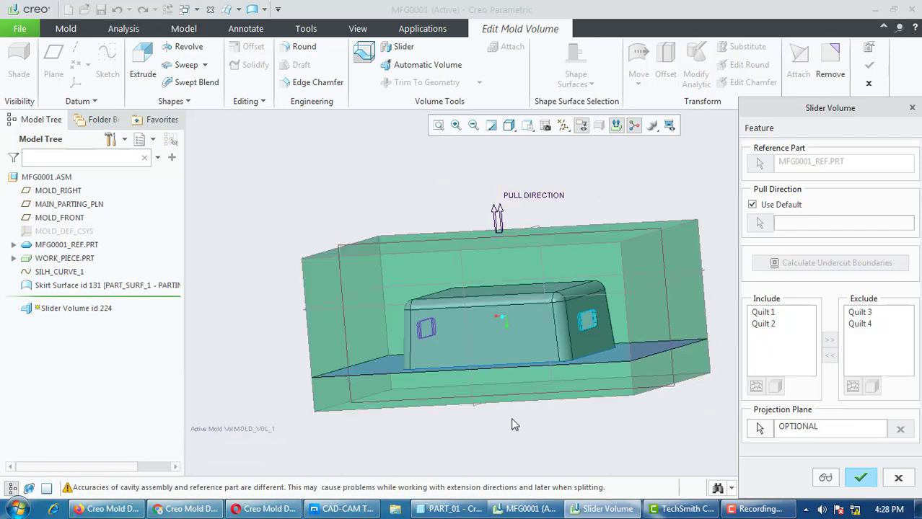
scroll(684, 378, "up", 3)
left_click(766, 313)
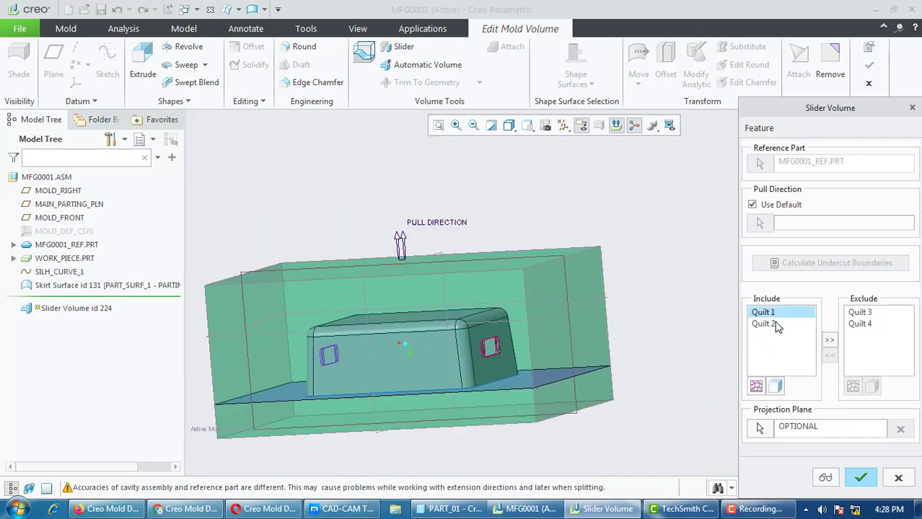
left_click(778, 326, "ctrl")
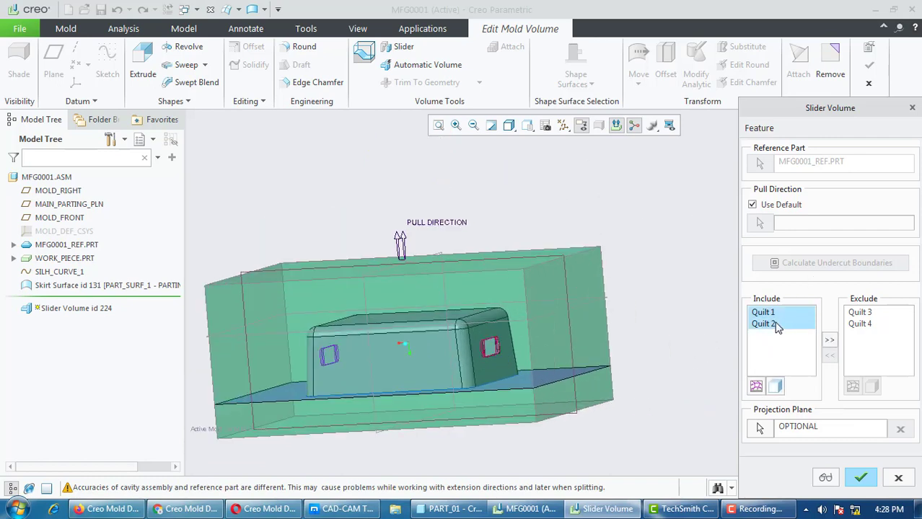
left_click(755, 387)
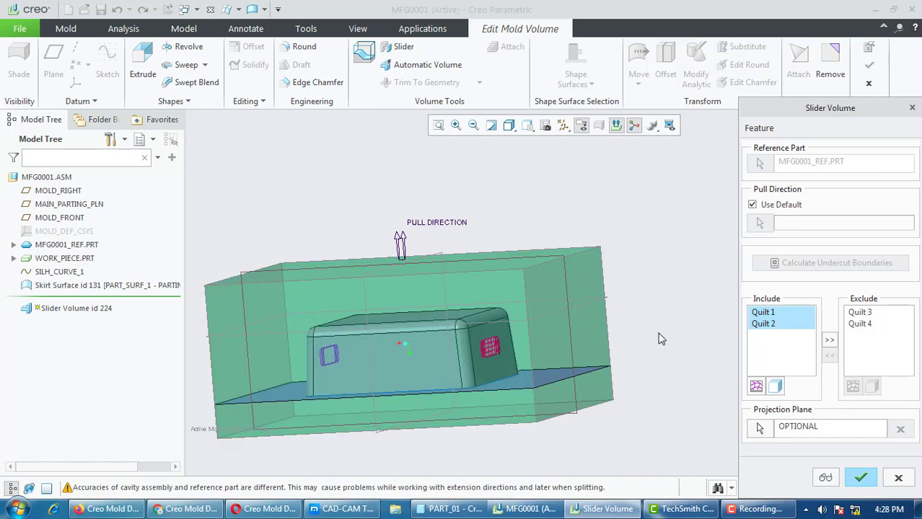
mouse_move(659, 334)
middle_mouse_down()
mouse_move(664, 354)
mouse_move(660, 335)
middle_mouse_up()
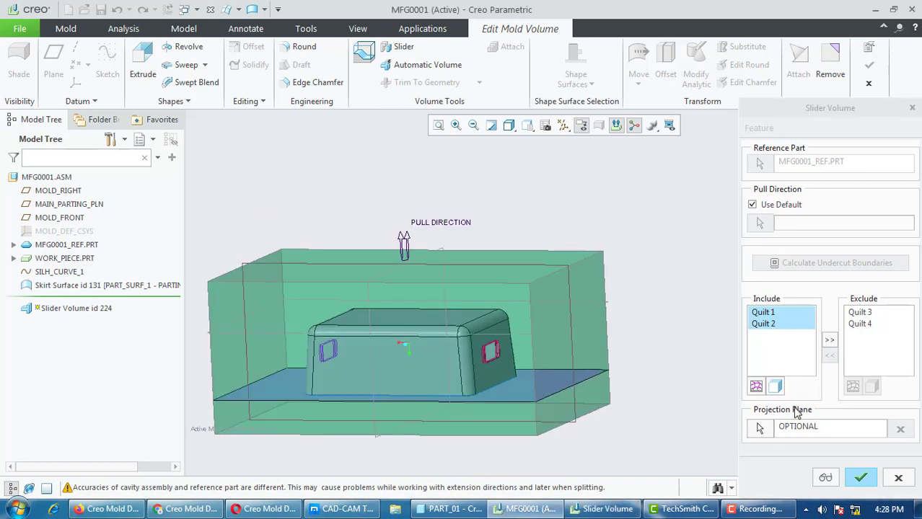
Set the slider's projection plane to the workpiece end face beside the included opening, and try to preview the slider volume
left_click(762, 428)
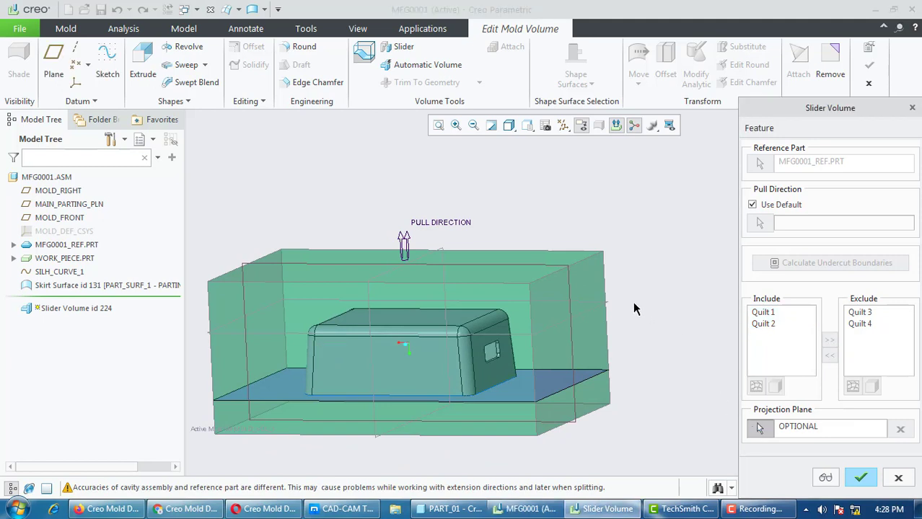
left_click(593, 329)
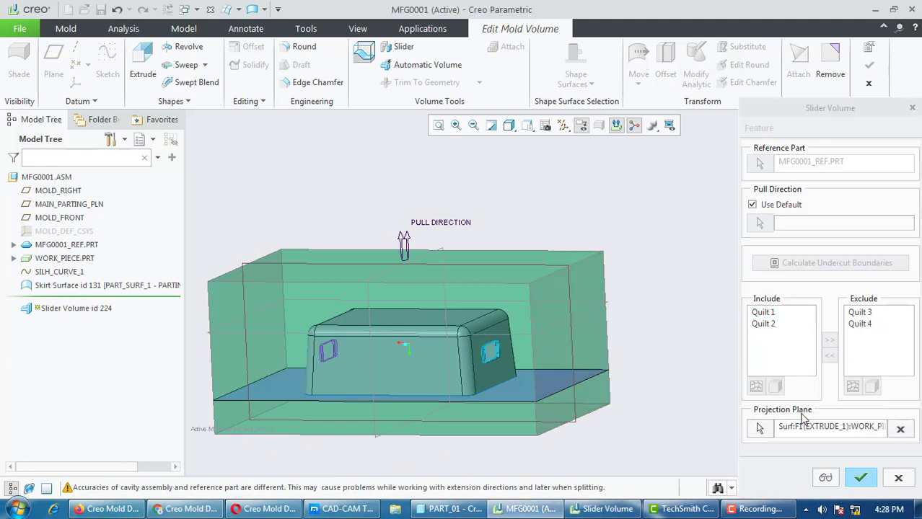
left_click(825, 477)
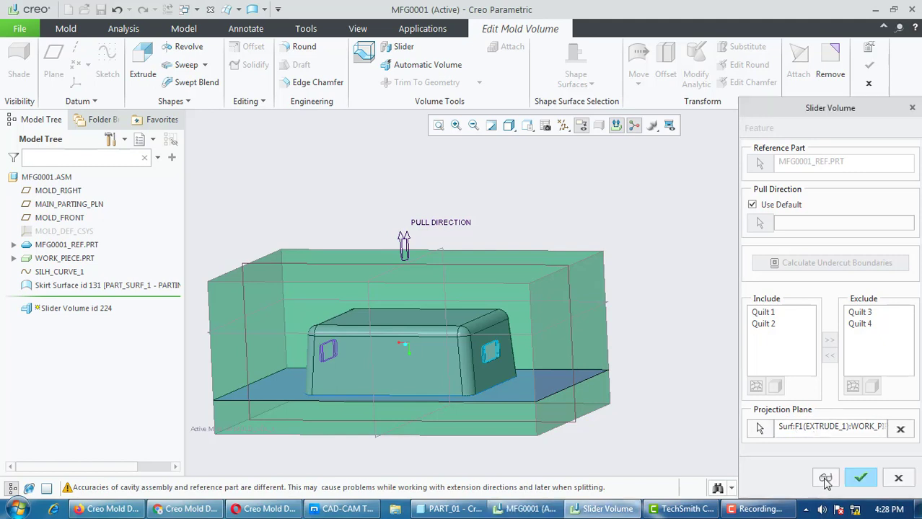
scroll(682, 339, "down", 3)
scroll(683, 339, "up", 3)
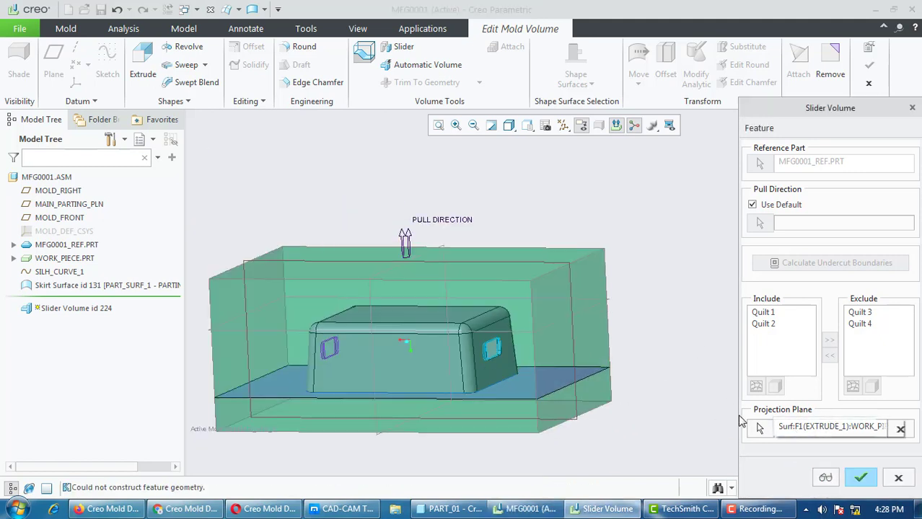
middle_click_drag(711, 396, 683, 381)
mouse_move(488, 342)
middle_mouse_down()
mouse_move(470, 321)
mouse_move(473, 339)
middle_mouse_up()
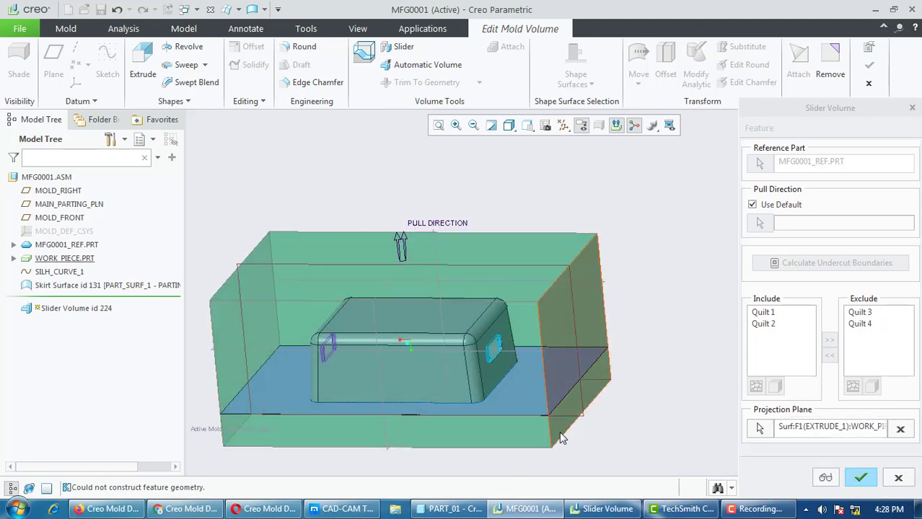
Try to create the slider volume from Quilt 1 and Quilt 2, and discard it together with the mold volume edits
scroll(470, 444, "down", 4)
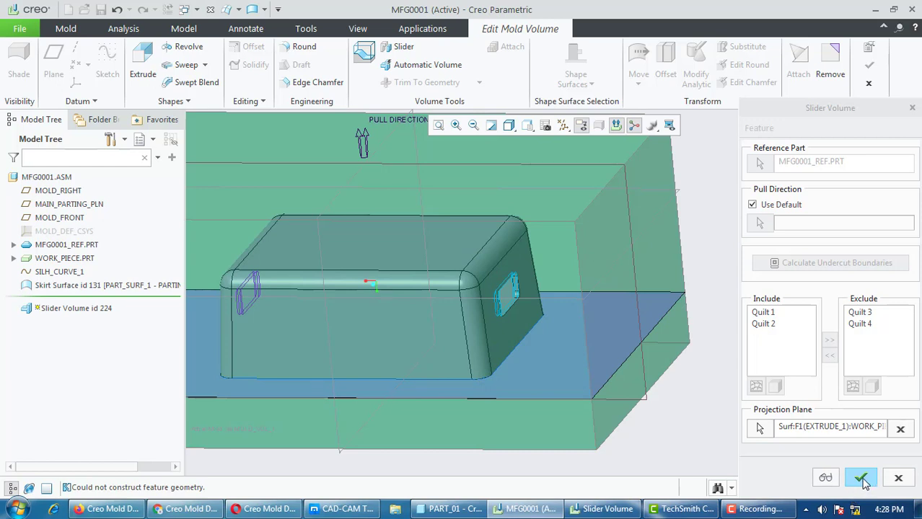
left_click(862, 479)
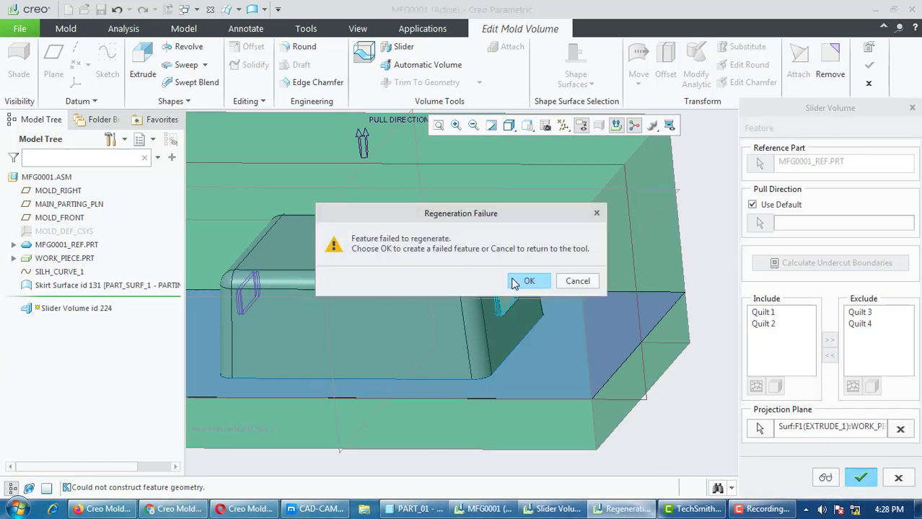
left_click(527, 284)
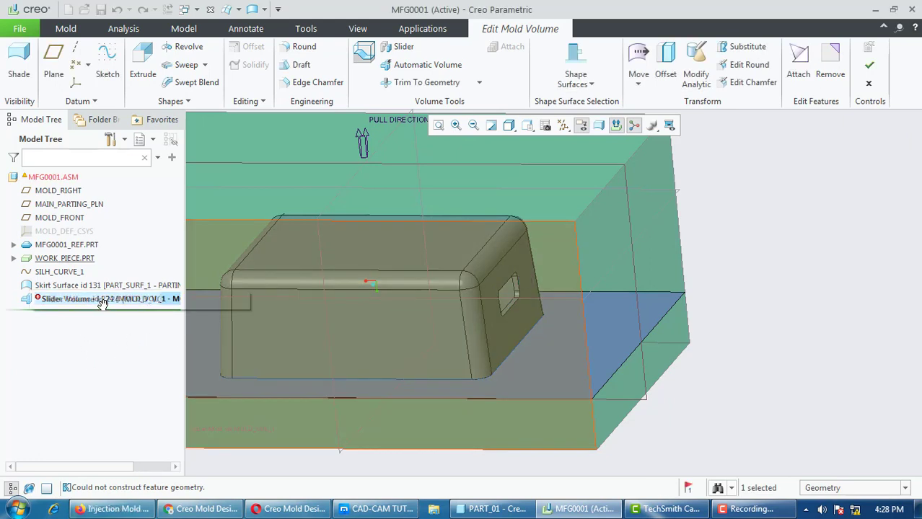
right_click(100, 298)
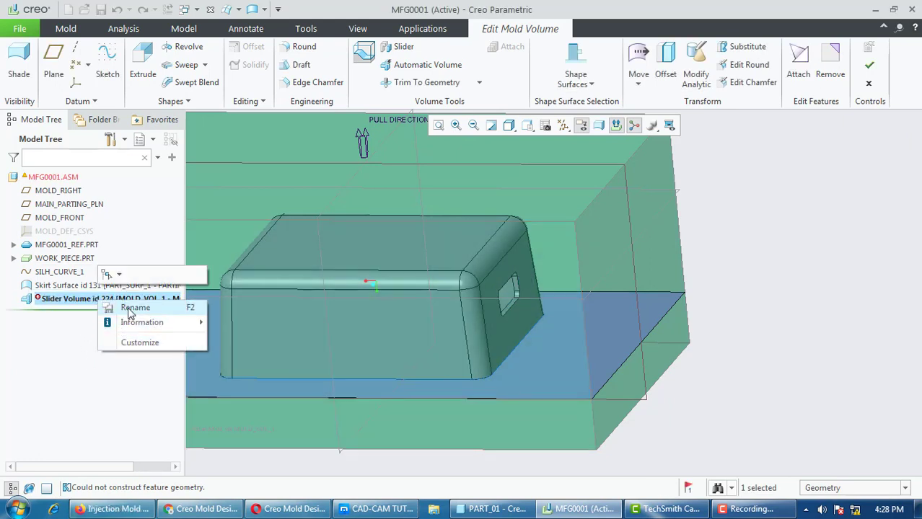
left_click(869, 85)
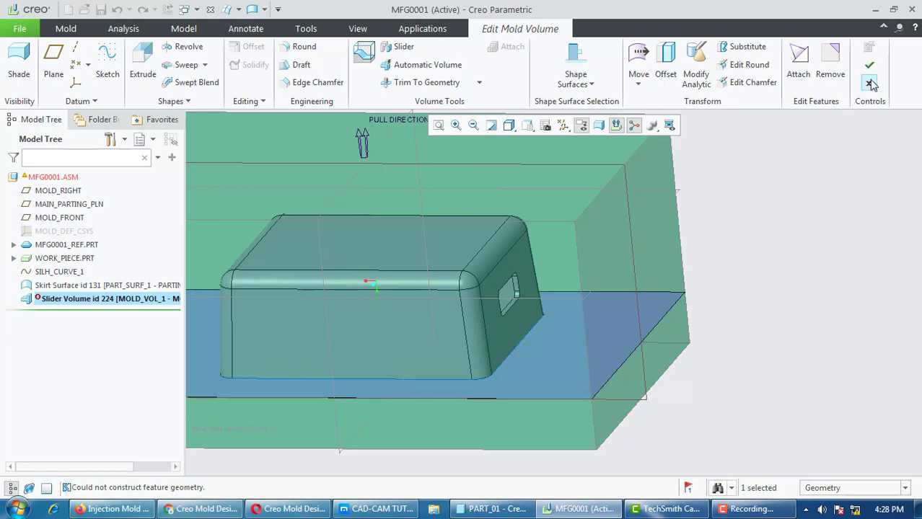
left_click(870, 85)
left_click(481, 281)
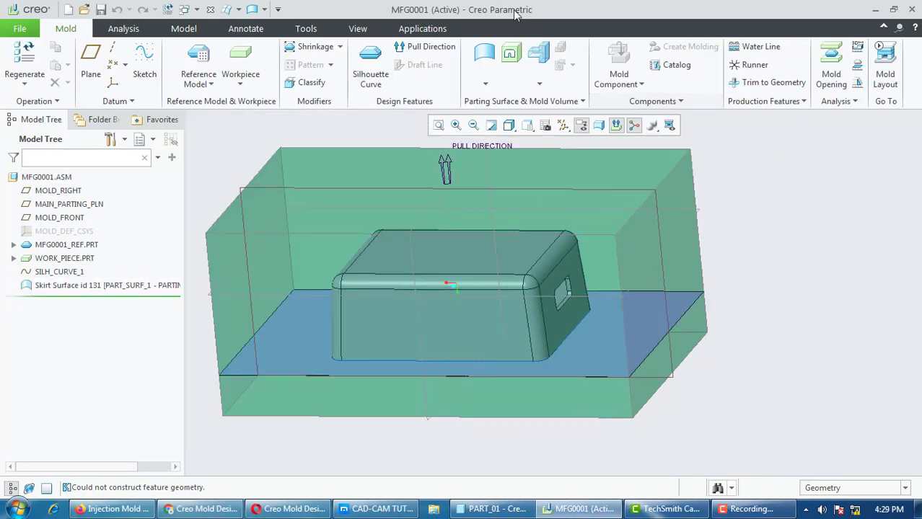
Start another slider volume in a new mold volume and calculate the reference part's undercut boundaries
left_click(546, 63)
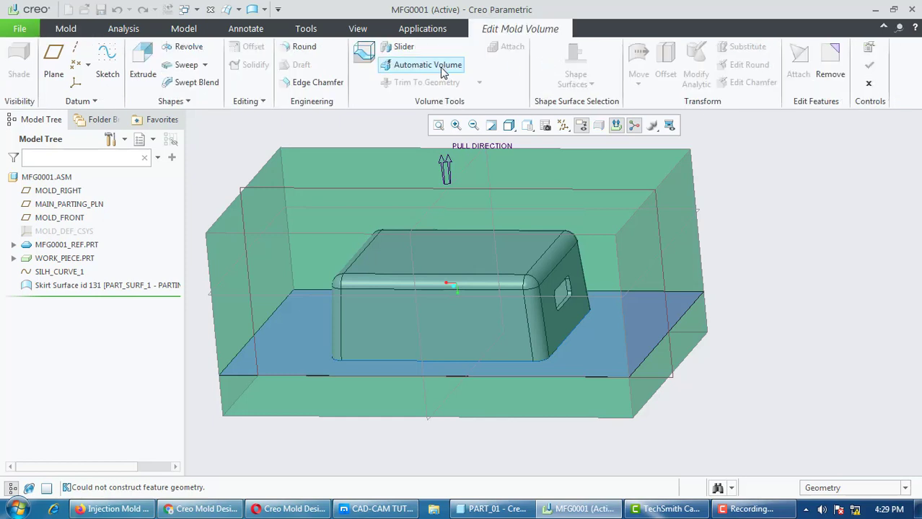
left_click(393, 49)
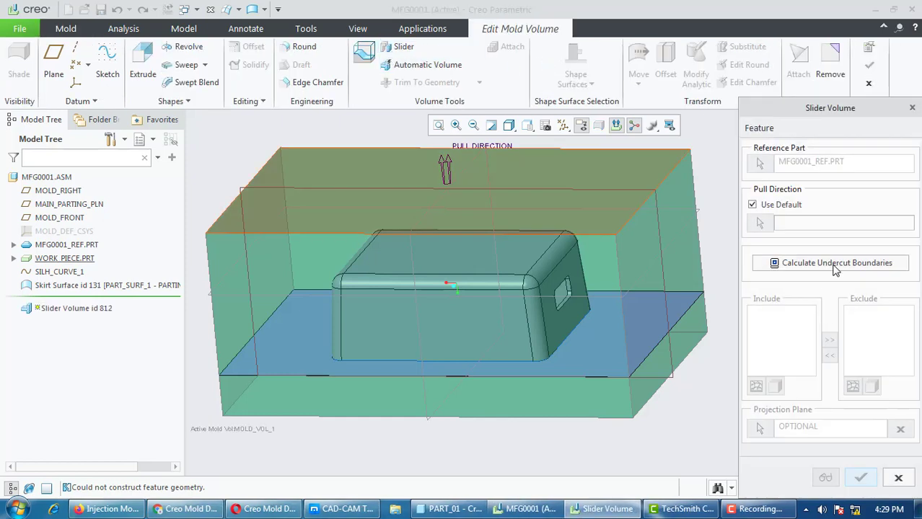
left_click(835, 264)
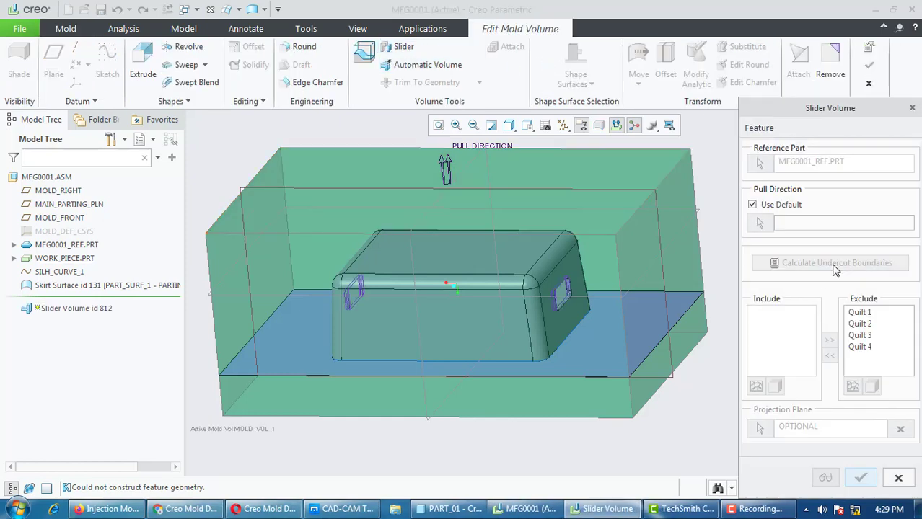
Compare Quilt 2 and Quilt 1 at the end opening, include only Quilt 1 in the slider, and display it as a mesh
left_click(859, 324)
scroll(551, 294, "down", 5)
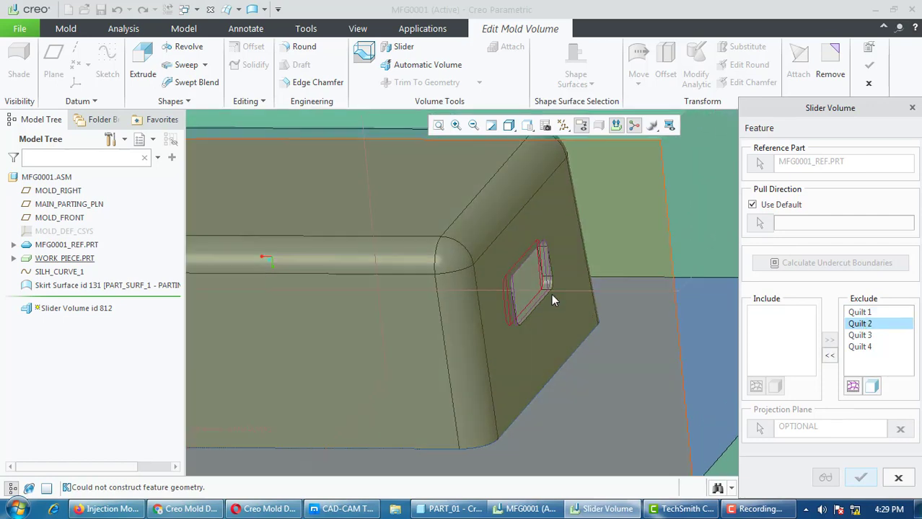
scroll(546, 290, "down", 3)
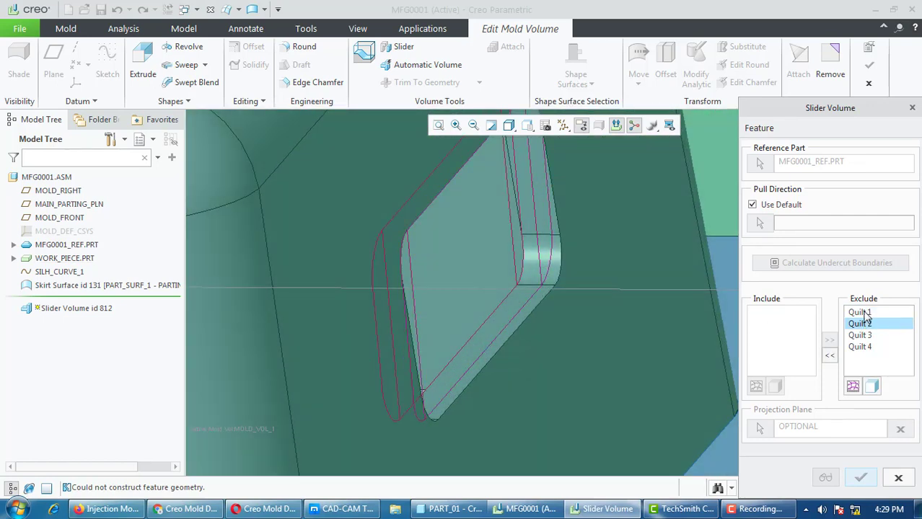
left_click(859, 313)
scroll(576, 295, "up", 6)
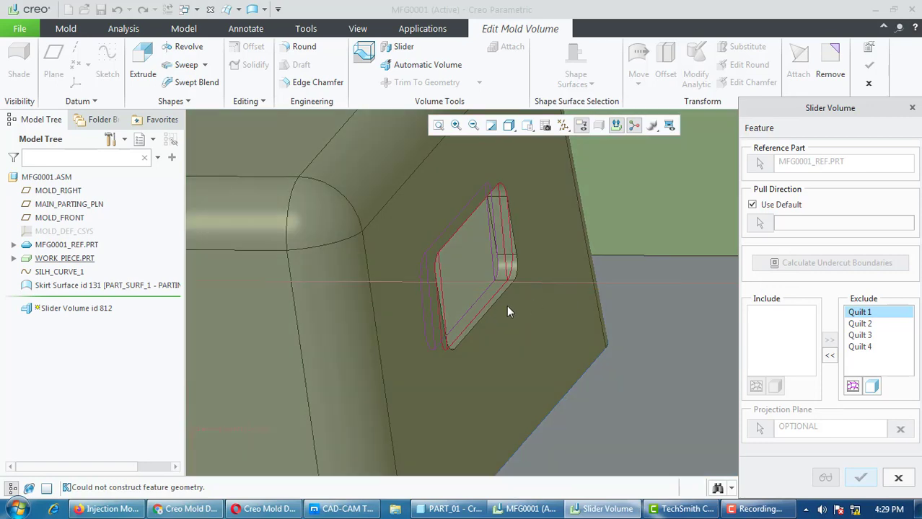
scroll(548, 321, "up", 2)
left_click(830, 357)
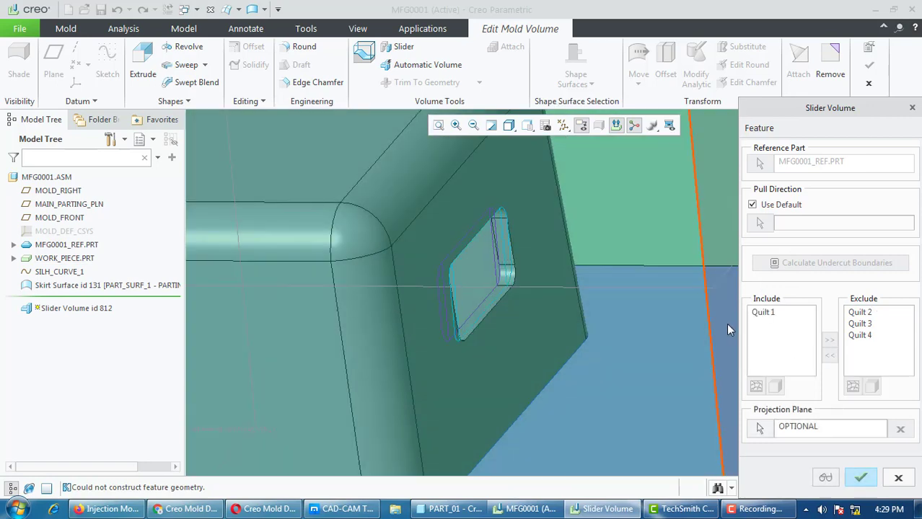
scroll(405, 307, "up", 2)
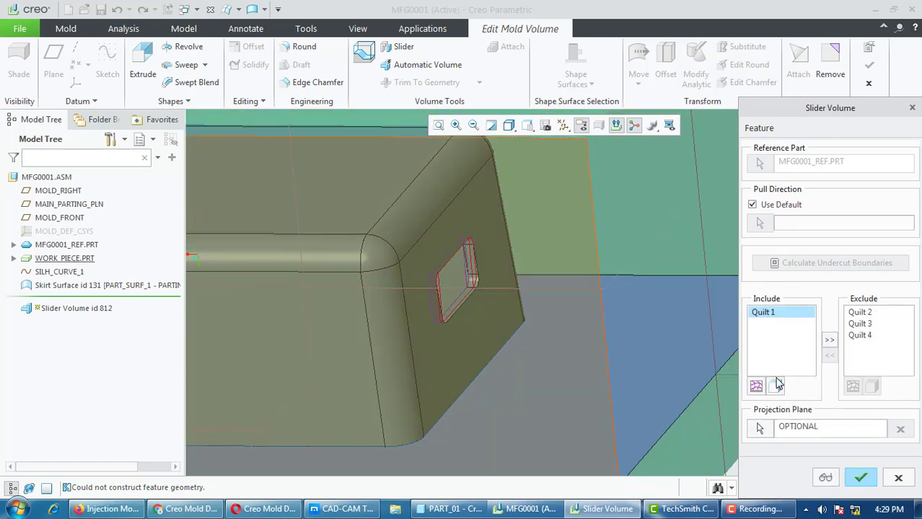
left_click(756, 388)
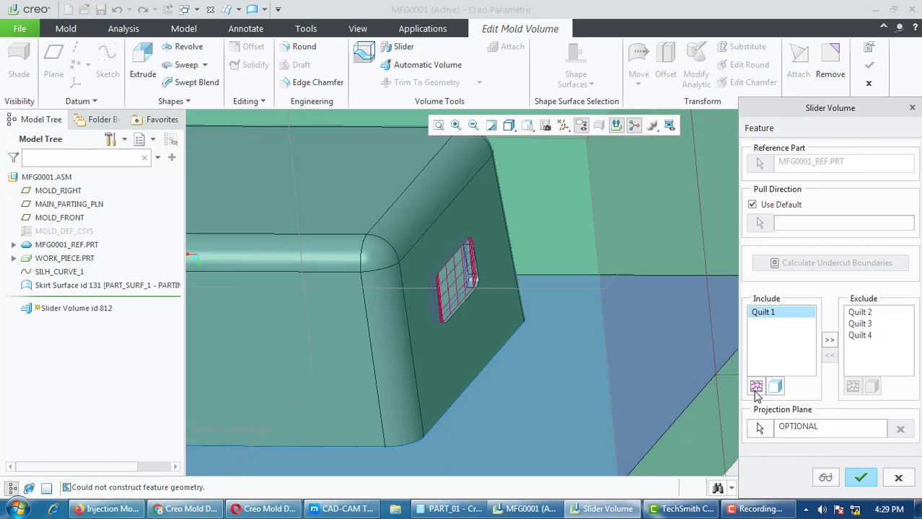
Set the projection plane to the workpiece end face beside the opening, and try to create the slider from Quilt 1 alone
left_click(763, 428)
middle_click_drag(642, 398, 535, 241)
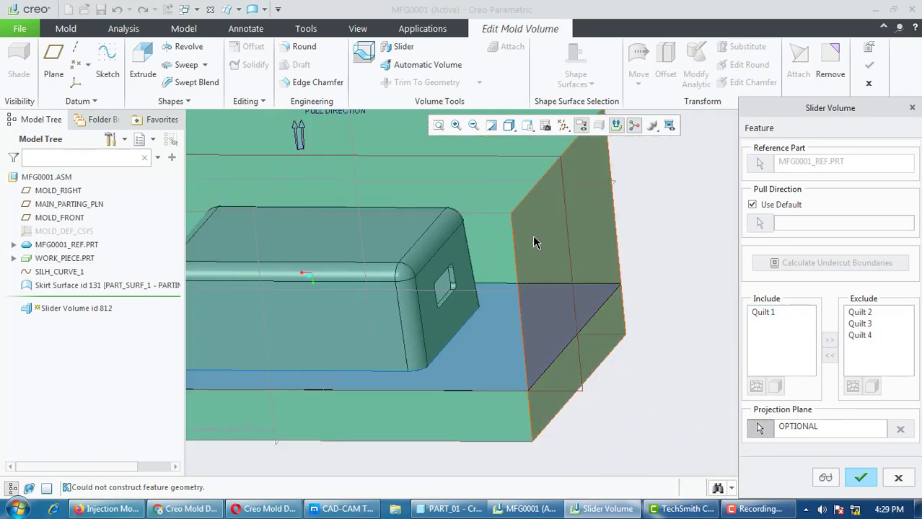
left_click(533, 241)
left_click(820, 475)
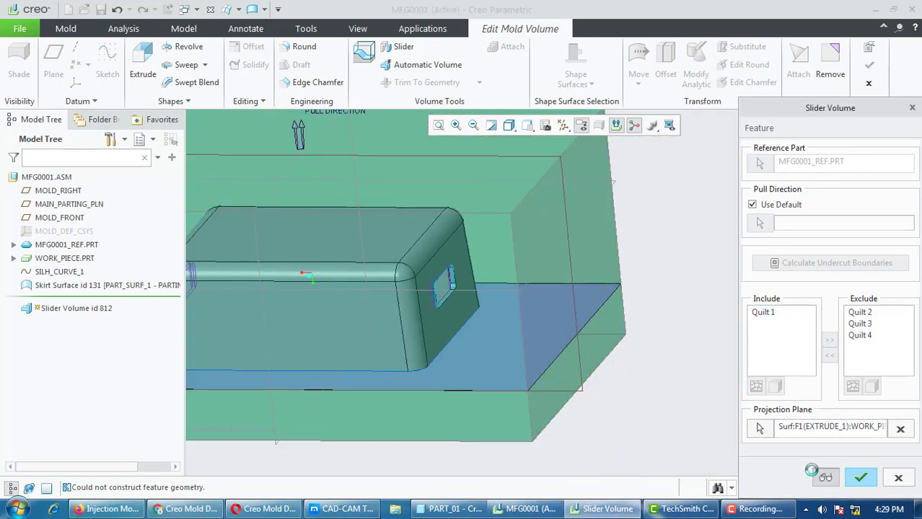
scroll(653, 354, "down", 2)
mouse_move(662, 355)
middle_mouse_down()
mouse_move(679, 316)
mouse_move(677, 334)
mouse_move(659, 342)
mouse_move(675, 340)
mouse_move(666, 399)
middle_mouse_up()
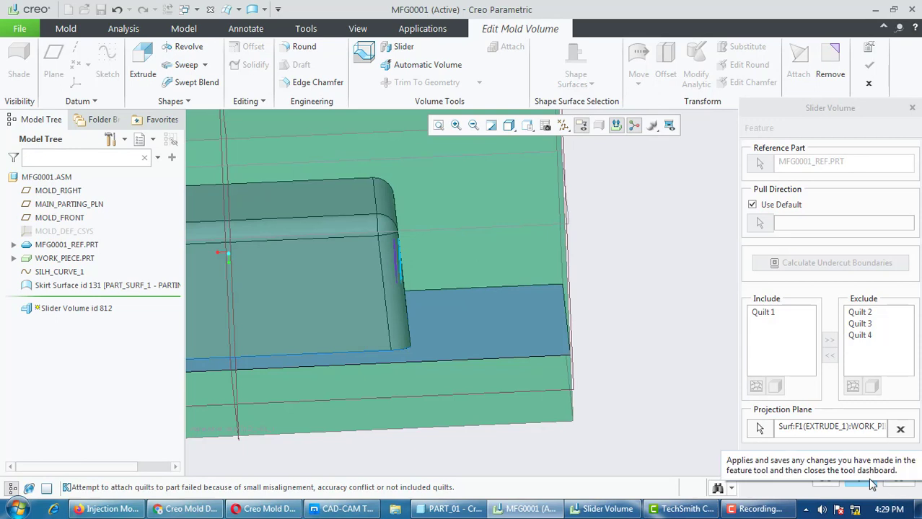
left_click(860, 478)
left_click(574, 286)
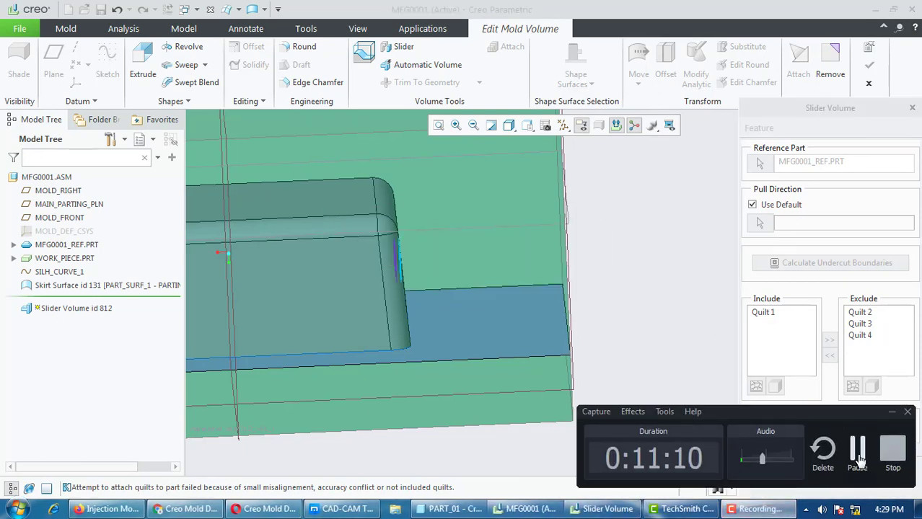
left_click(858, 454)
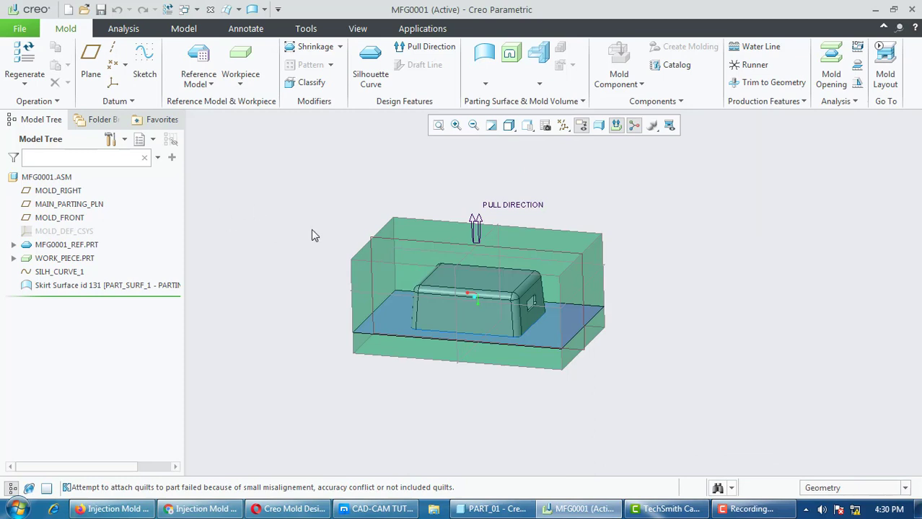
Create a new mold volume with a slider using the default pull direction, and calculate the reference part's undercut boundaries
scroll(358, 248, "down", 2)
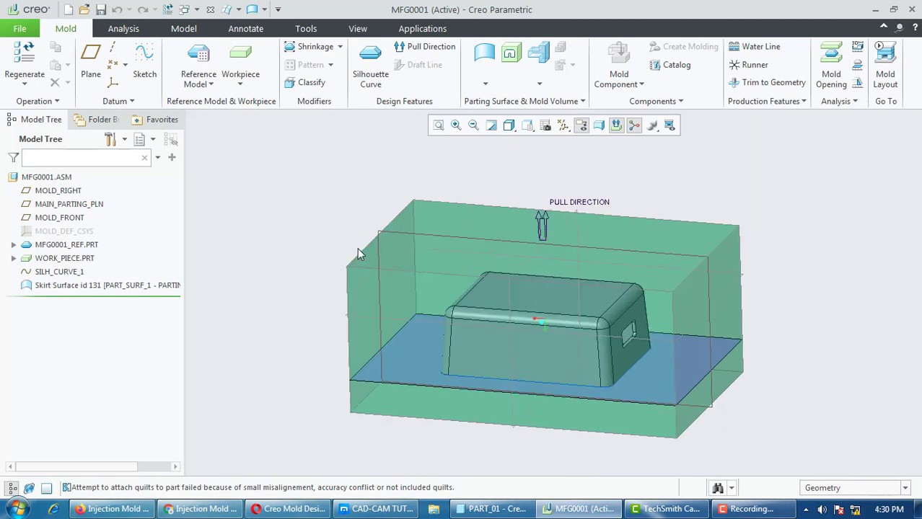
middle_click_drag(302, 256, 300, 260)
key("ctrl+d")
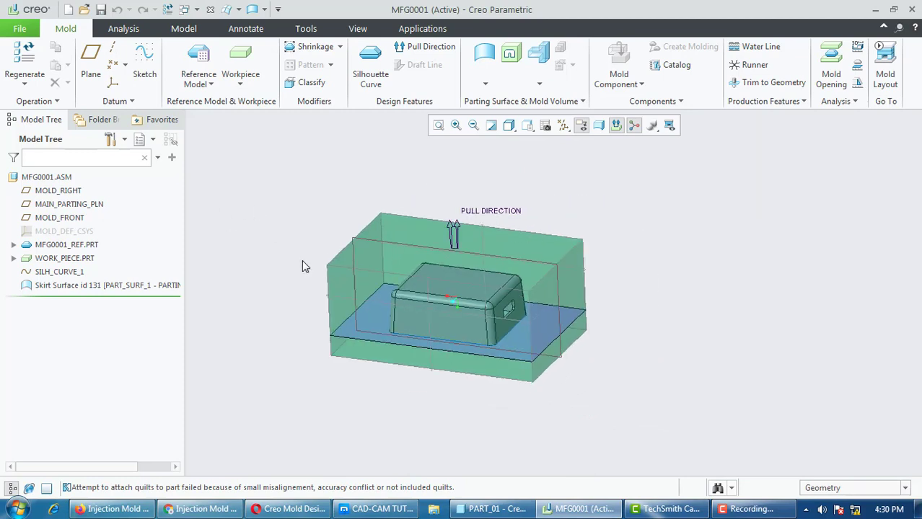
left_click(539, 54)
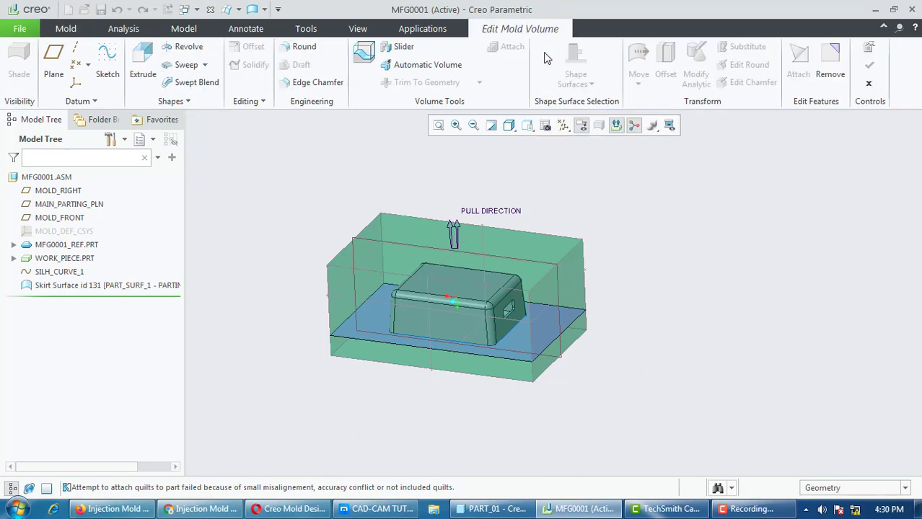
left_click(399, 48)
left_click_drag(835, 118, 766, 92)
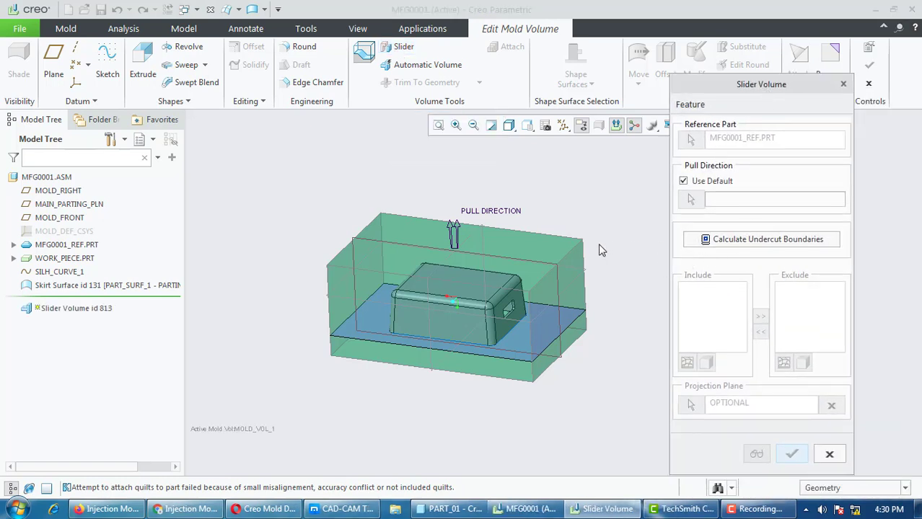
middle_click_drag(448, 222, 481, 222)
middle_click_drag(453, 295, 634, 263)
scroll(434, 313, "down", 4)
scroll(436, 305, "up", 1)
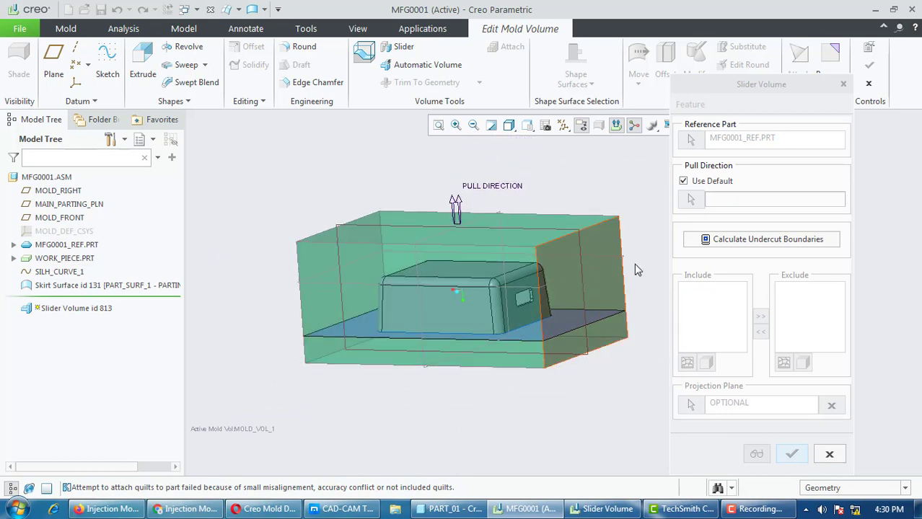
middle_click_drag(563, 294, 509, 323)
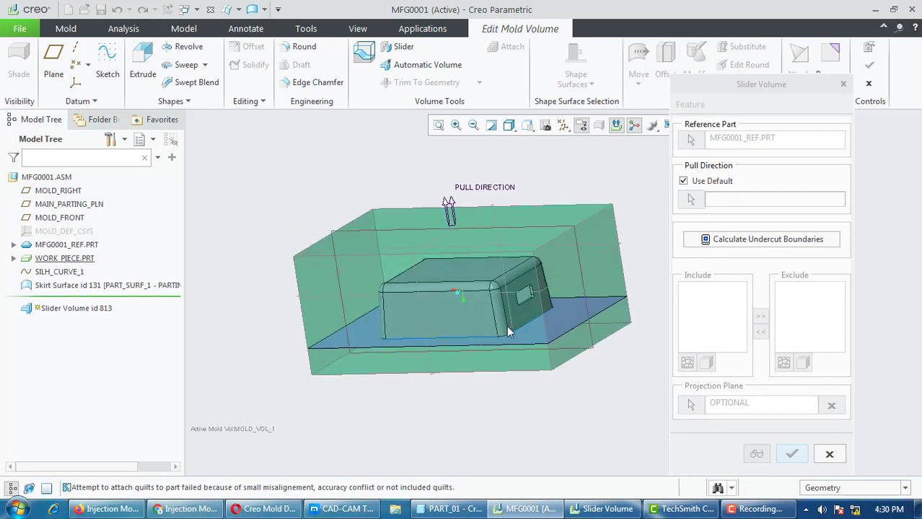
left_click(777, 245)
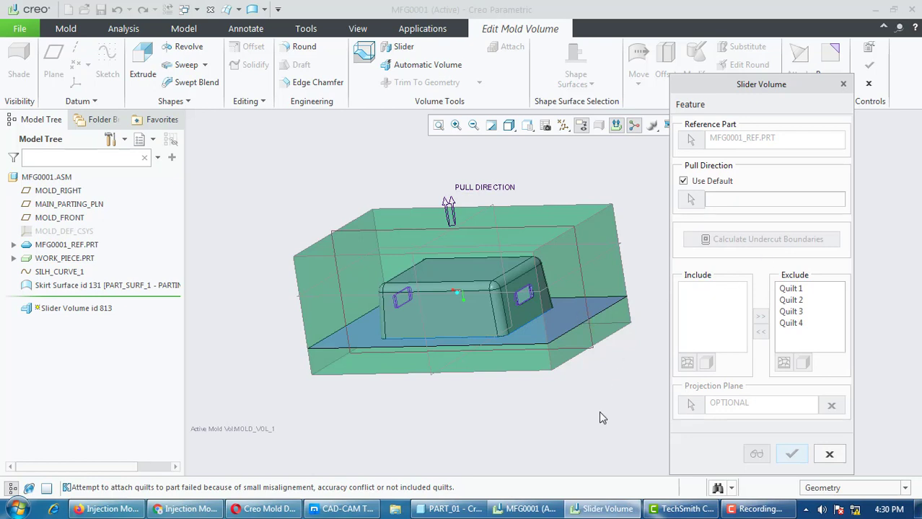
Match the excluded quilts to their end openings, then include Quilt 1 and Quilt 2 in the slider and display them as a mesh
left_click(794, 301)
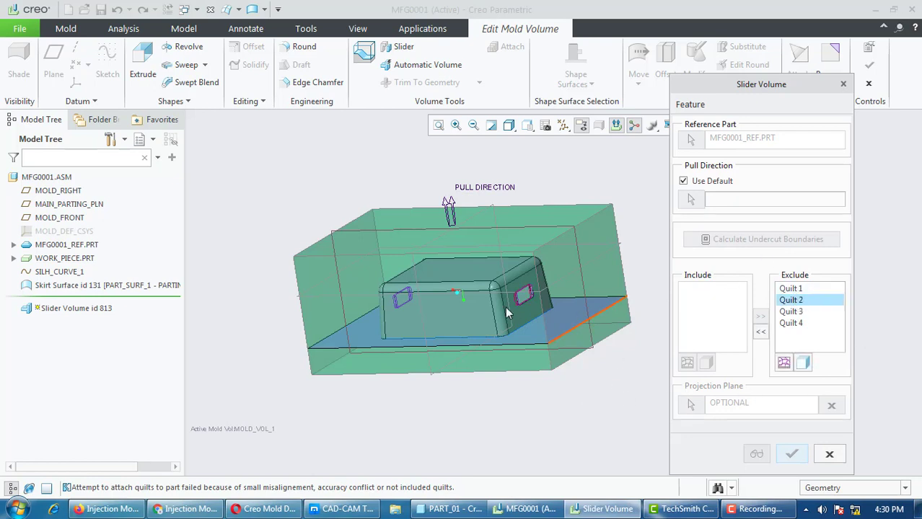
left_click(796, 312)
left_click(797, 323)
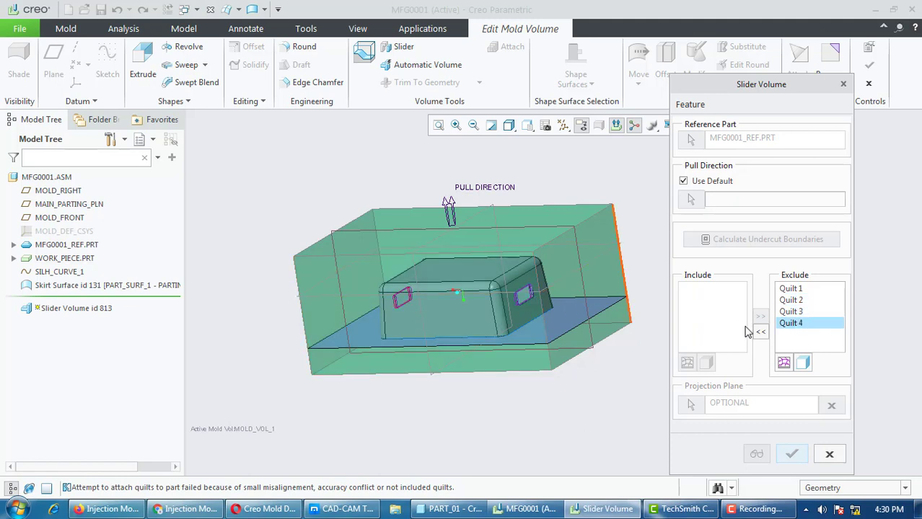
mouse_move(282, 313)
middle_mouse_down()
mouse_move(305, 299)
mouse_move(284, 311)
middle_mouse_up()
left_click(793, 289)
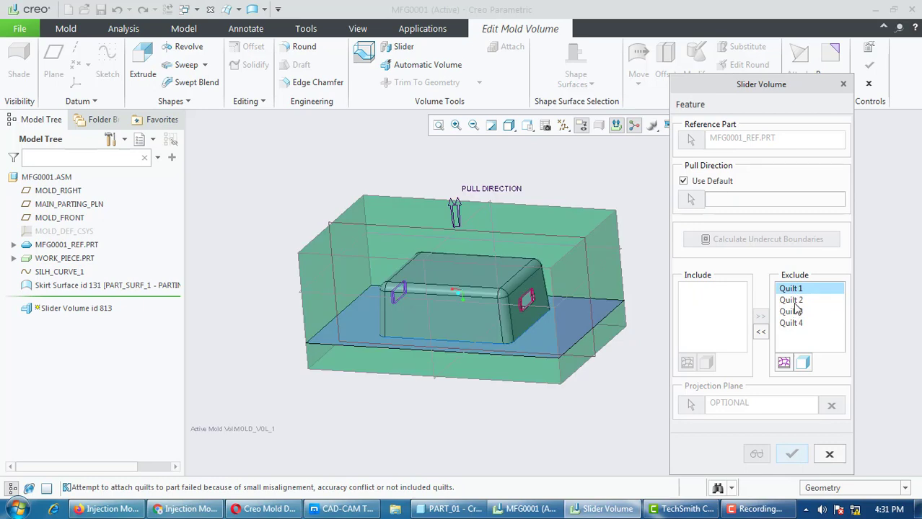
left_click(761, 334)
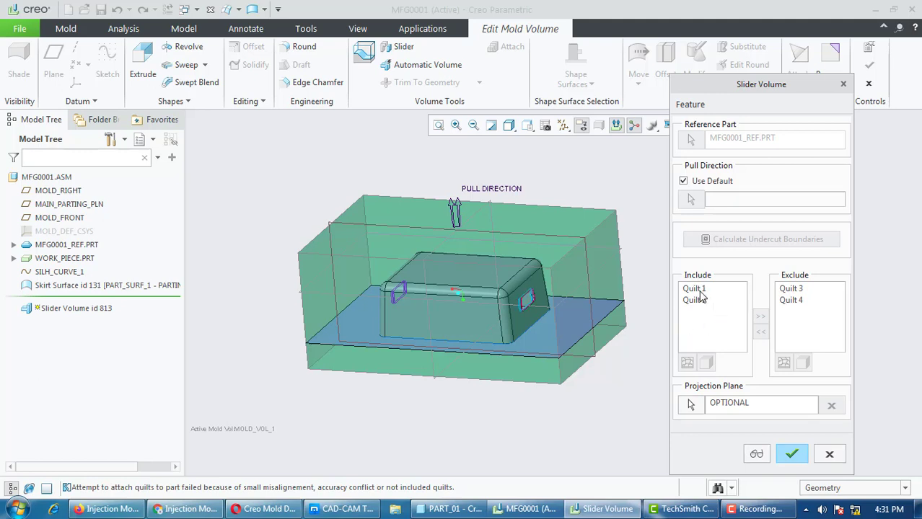
left_click(695, 288)
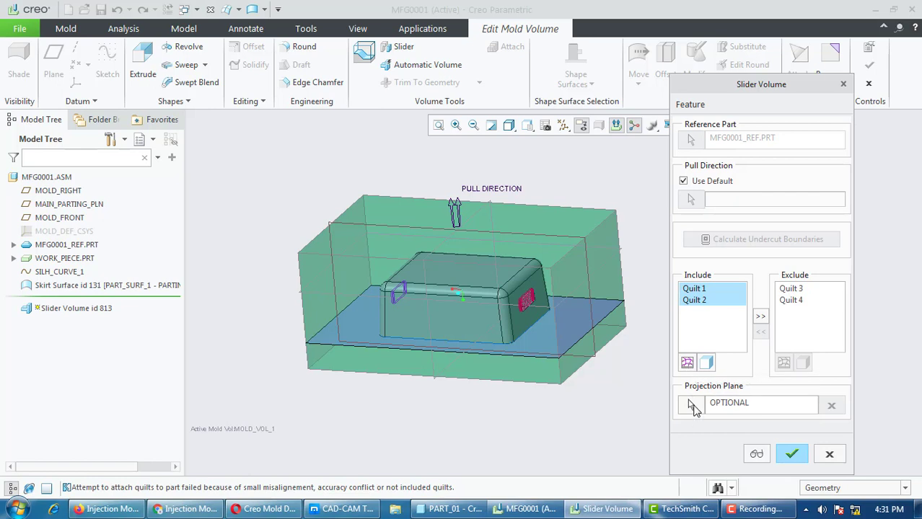
Set the projection plane to the workpiece end face nearest the included opening and preview the slider volume
left_click(692, 405)
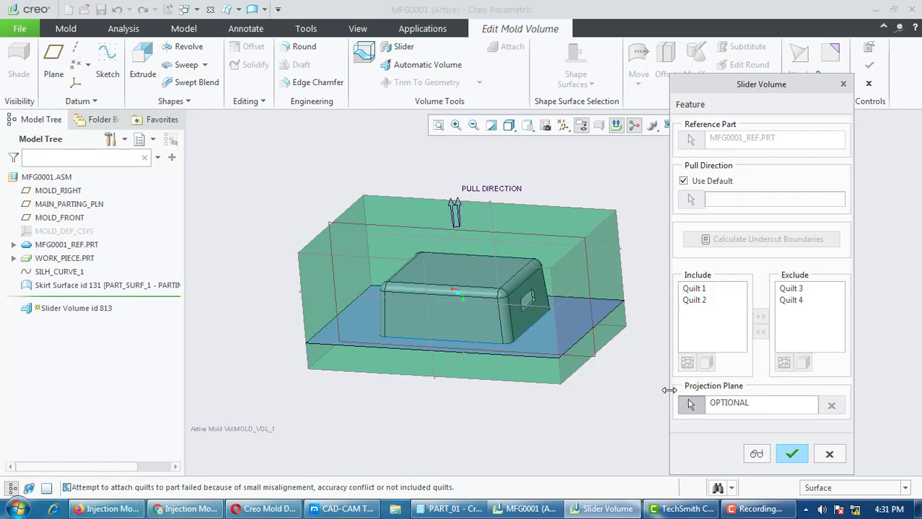
left_click(608, 243)
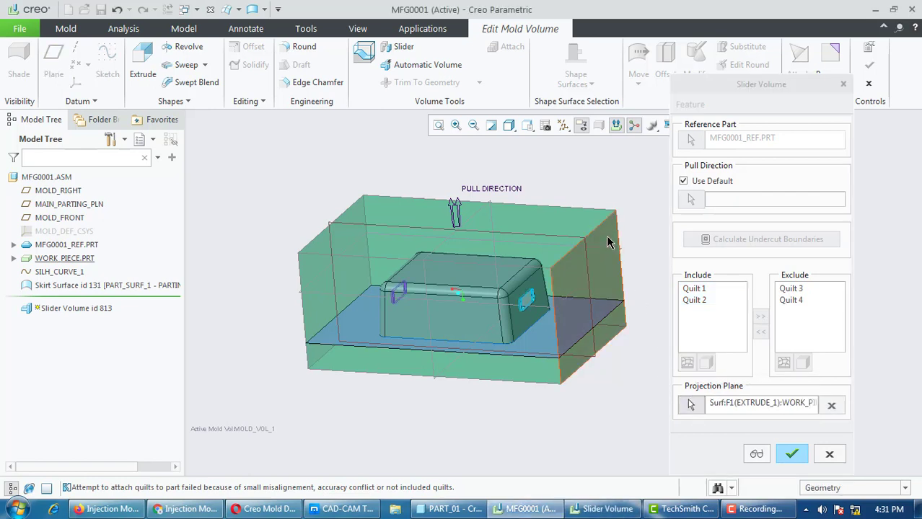
left_click(756, 454)
scroll(551, 365, "down", 3)
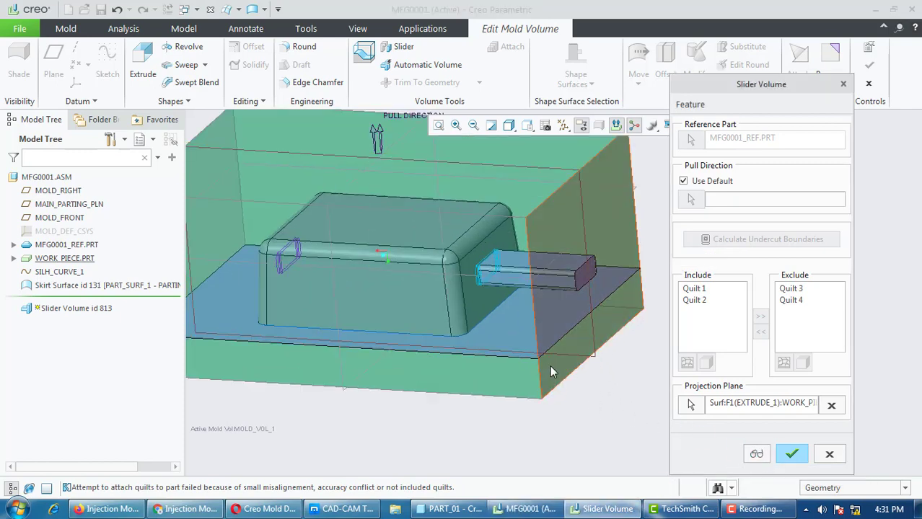
Accept the slider volume built from Quilt 1 and Quilt 2 and projected to the workpiece end face
scroll(551, 367, "up", 3)
scroll(584, 403, "down", 1)
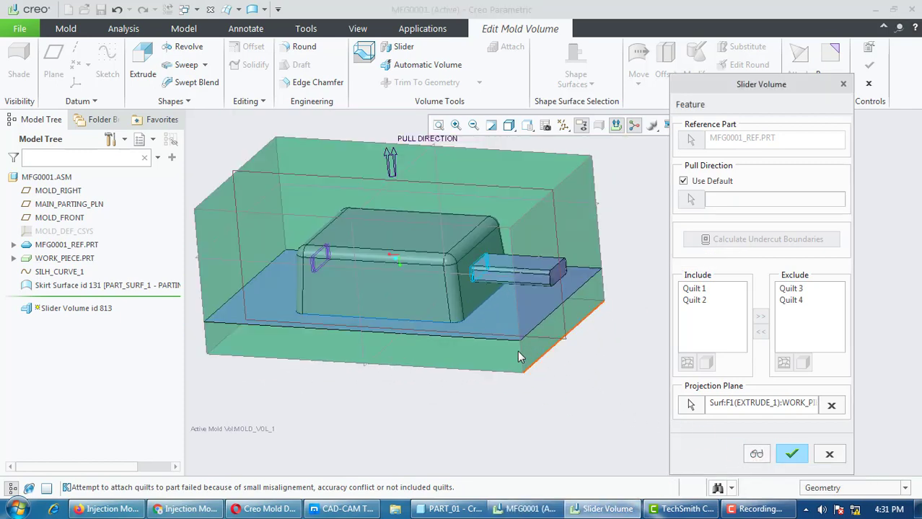
mouse_move(520, 357)
middle_mouse_down()
mouse_move(525, 366)
mouse_move(586, 371)
mouse_move(591, 379)
mouse_move(575, 388)
middle_mouse_up()
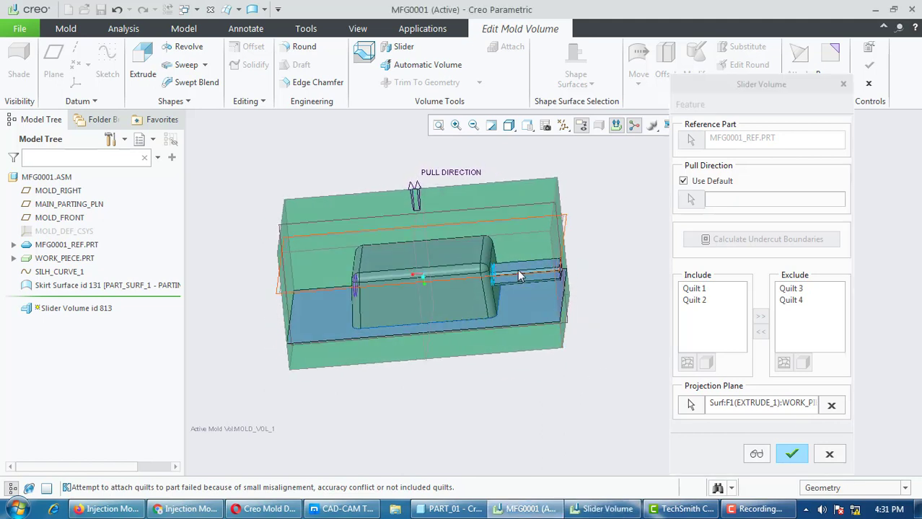
left_click(799, 460)
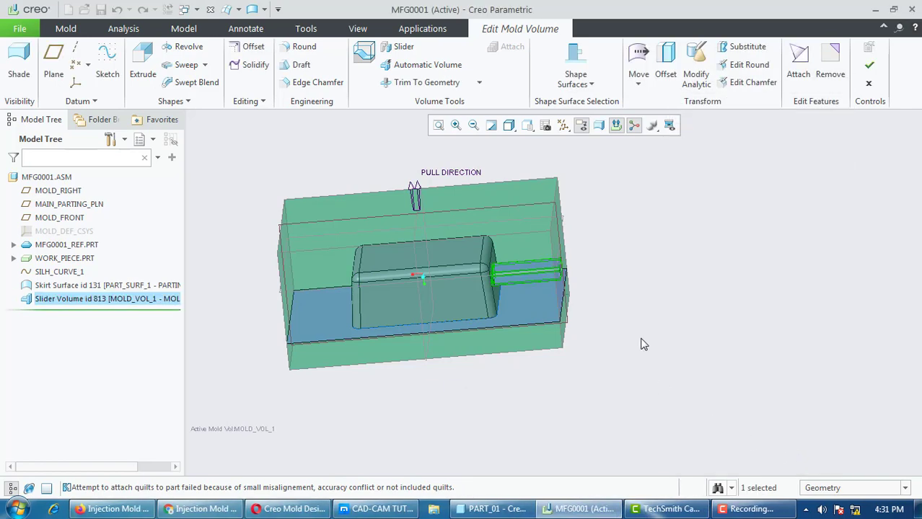
middle_click_drag(642, 343, 366, 307)
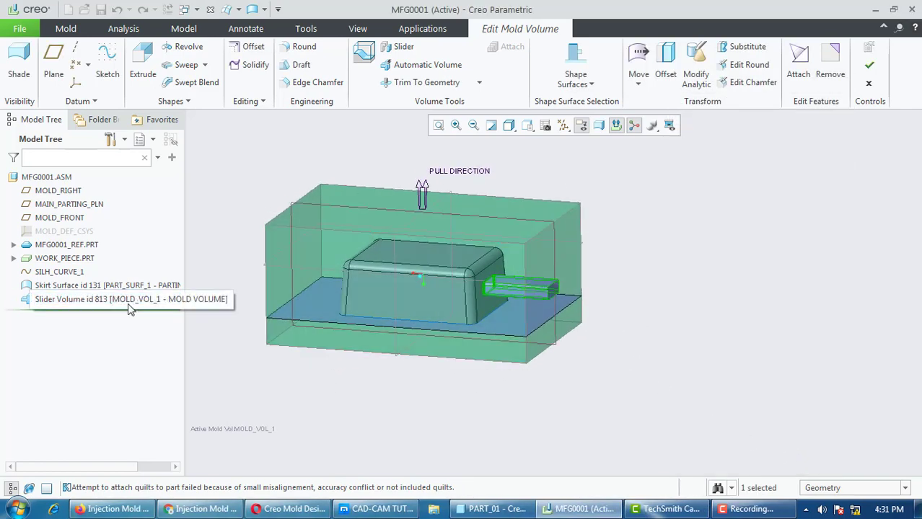
scroll(289, 272, "down", 3)
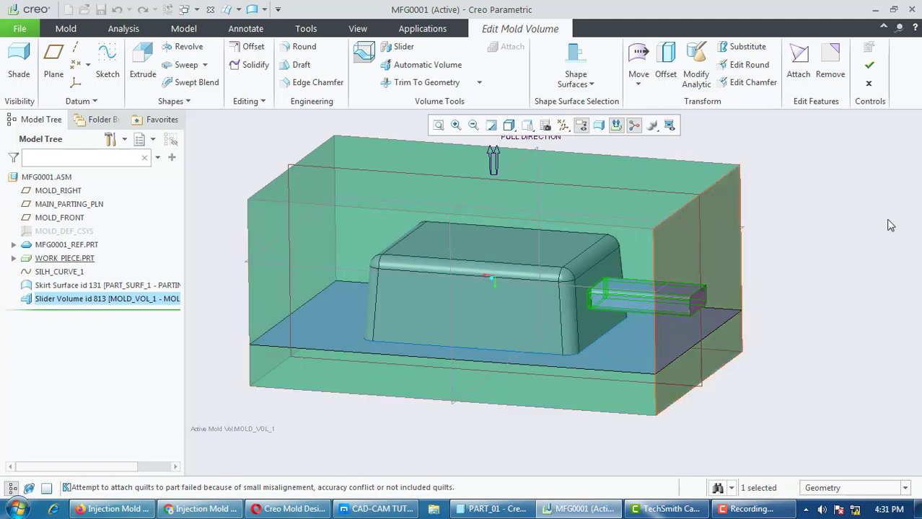
left_click(889, 219)
mouse_move(644, 293)
middle_mouse_down()
mouse_move(654, 263)
mouse_move(652, 302)
mouse_move(646, 286)
middle_mouse_up()
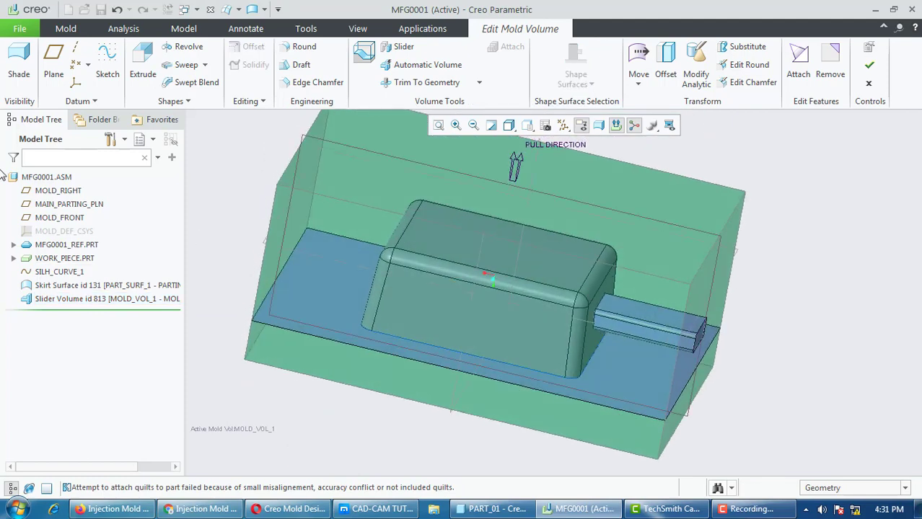
Hide the workpiece and the skirt parting surface so only the reference part and slider volume remain displayed
right_click(63, 261)
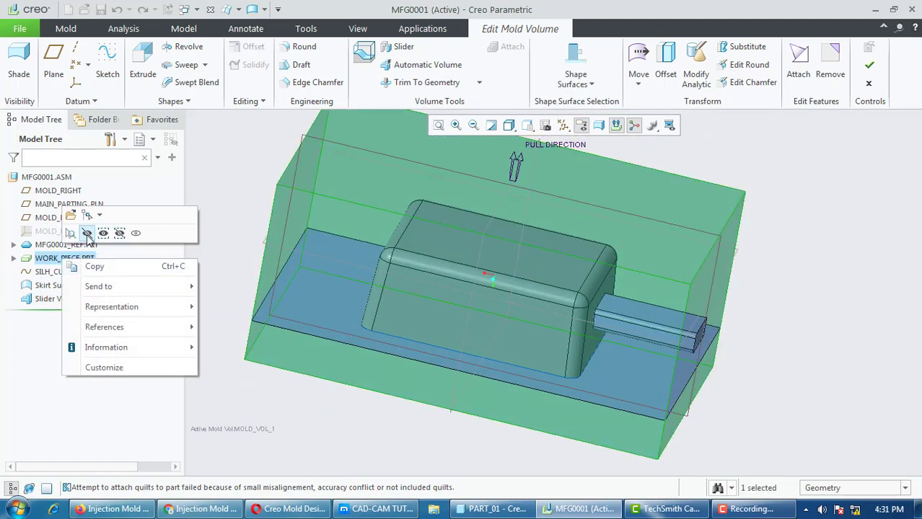
left_click(87, 234)
middle_click_drag(456, 357, 449, 270)
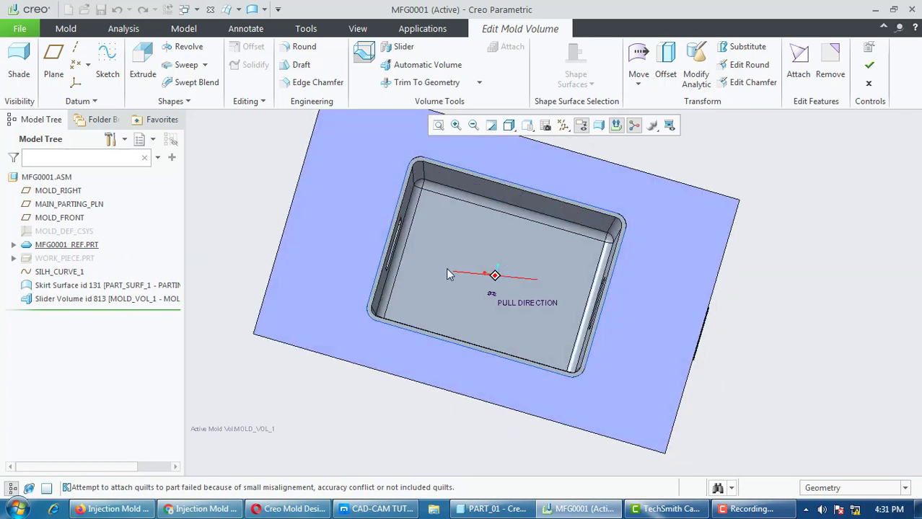
right_click(65, 287)
left_click(85, 264)
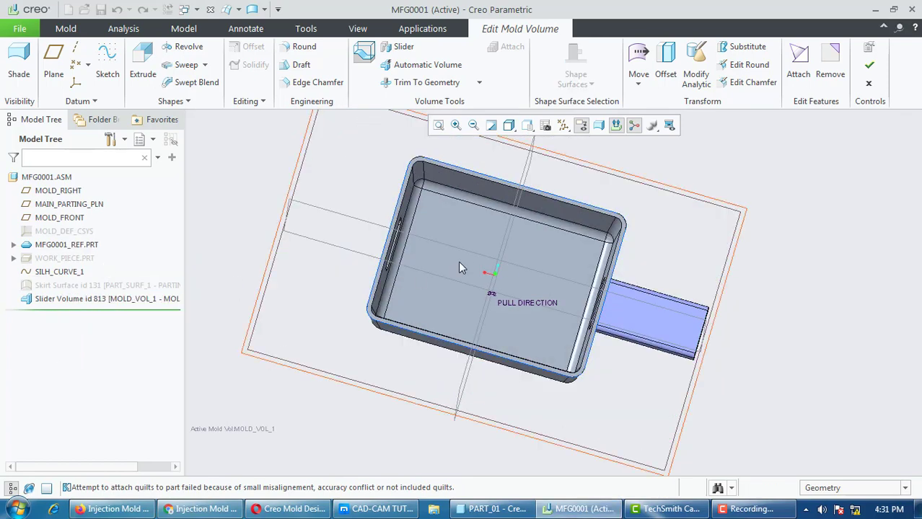
Examine from inside the reference part how the slider volume closes off the end-wall opening
middle_click_drag(461, 263, 526, 333)
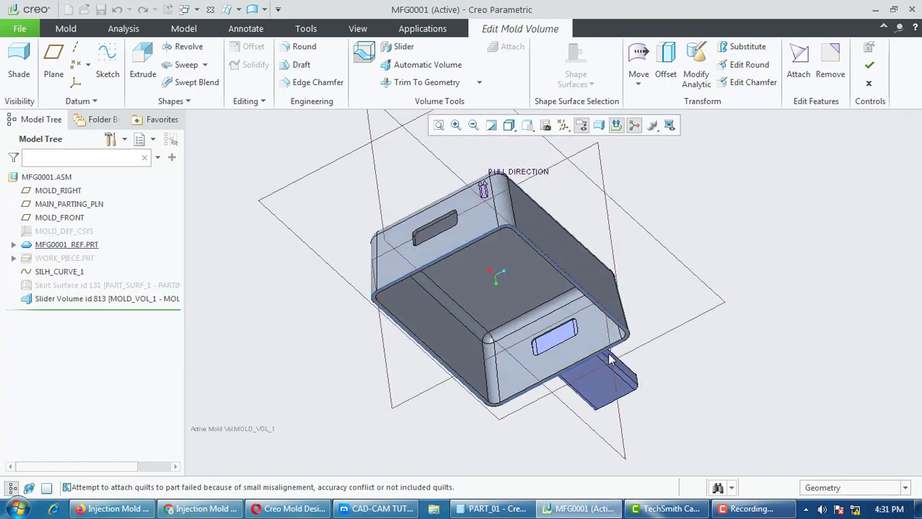
scroll(526, 333, "down", 6)
middle_click_drag(468, 343, 462, 293)
scroll(462, 292, "down", 4)
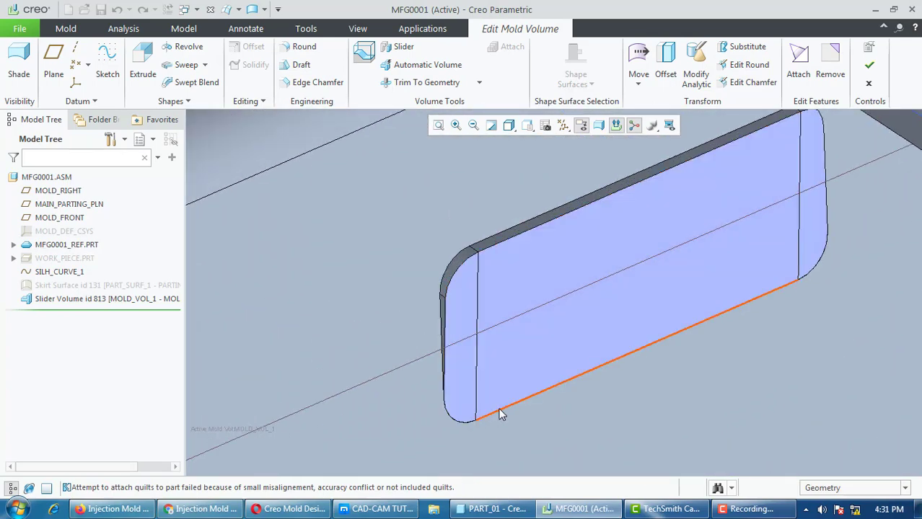
left_click(499, 410)
mouse_move(499, 384)
middle_mouse_down()
mouse_move(506, 386)
mouse_move(495, 383)
middle_mouse_up()
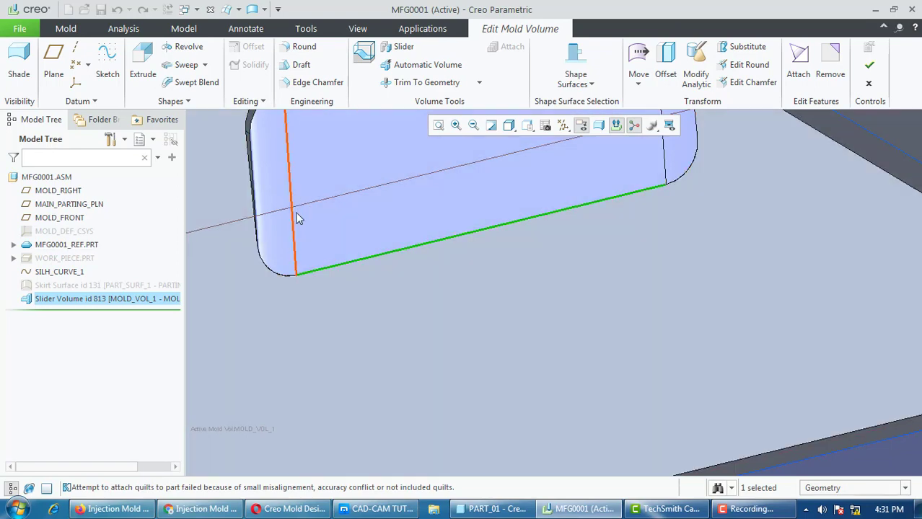
scroll(298, 218, "up", 4)
scroll(300, 222, "down", 3)
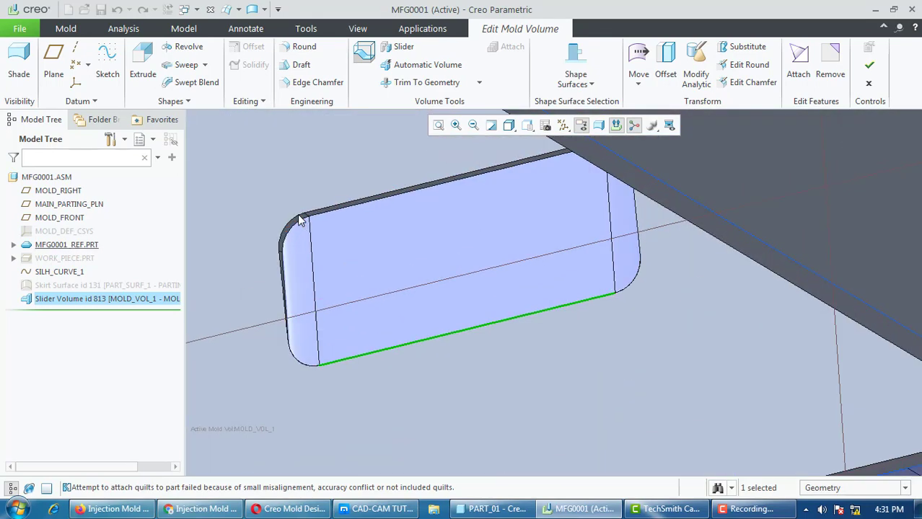
scroll(301, 220, "down", 4)
scroll(350, 219, "up", 3)
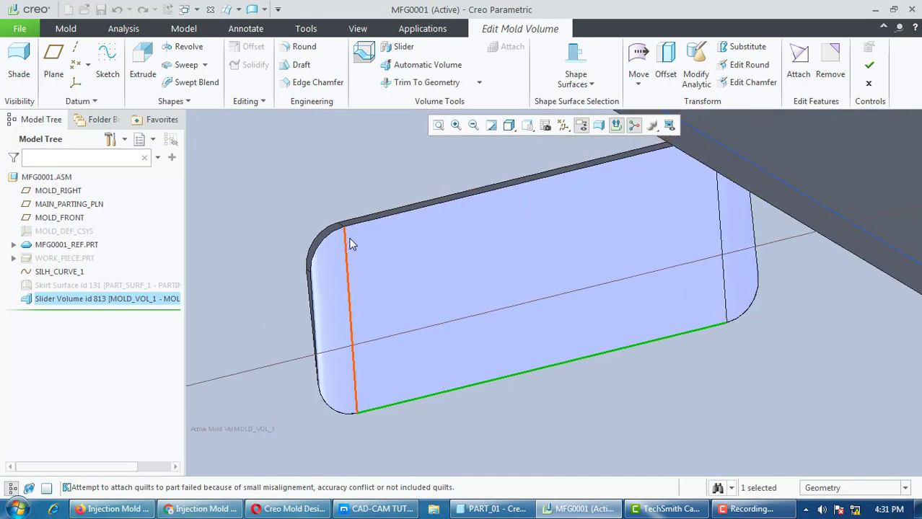
scroll(352, 274, "up", 2)
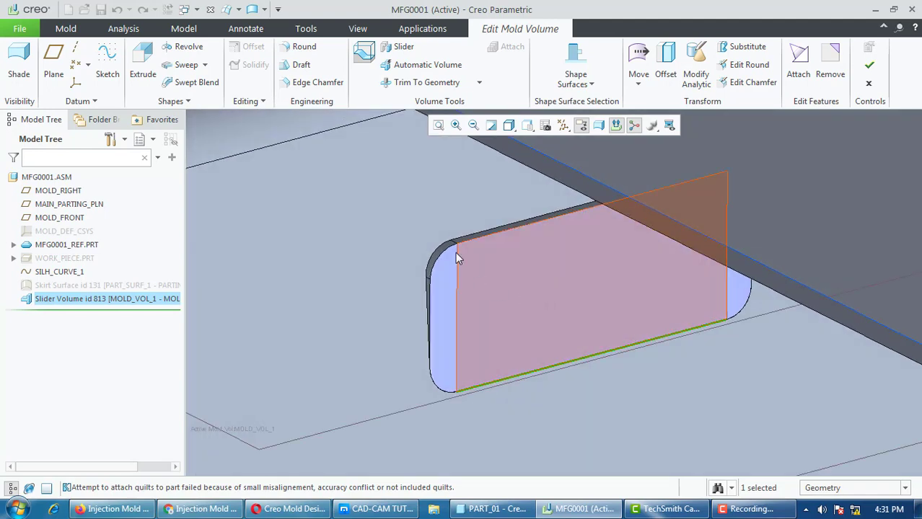
scroll(444, 332, "down", 2)
scroll(452, 316, "up", 3)
scroll(466, 381, "down", 1)
mouse_move(467, 381)
middle_mouse_down()
mouse_move(422, 405)
mouse_move(536, 398)
mouse_move(528, 376)
middle_mouse_up()
Orient the view normal to the part's long side and display the model as wireframe
left_click(546, 129)
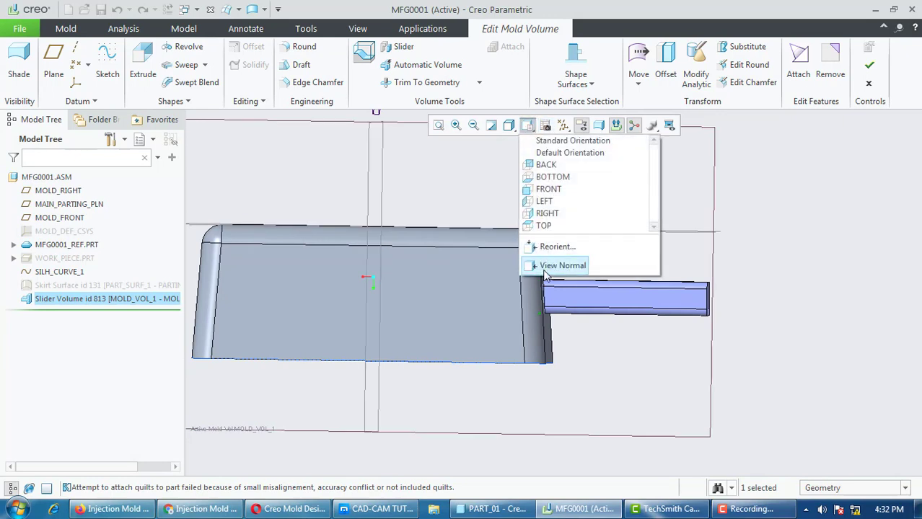
left_click(549, 264)
left_click(503, 351)
scroll(577, 325, "down", 3)
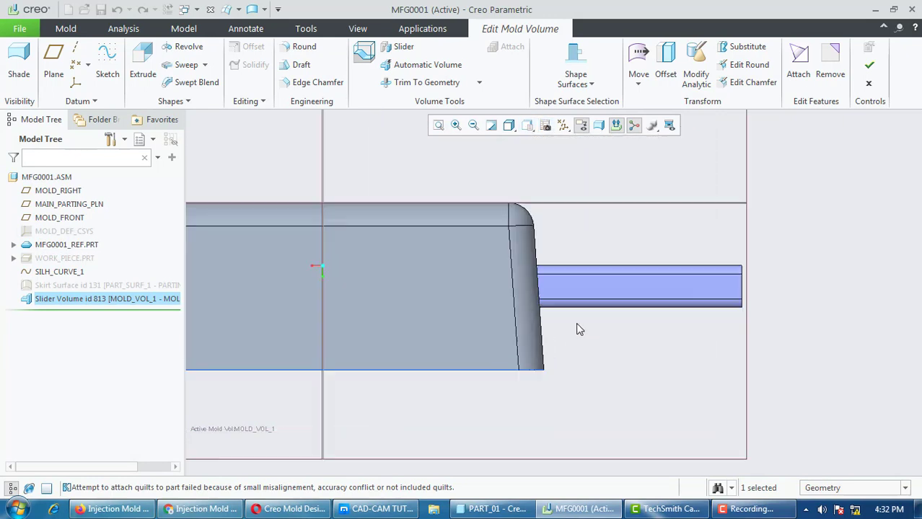
left_click(509, 125)
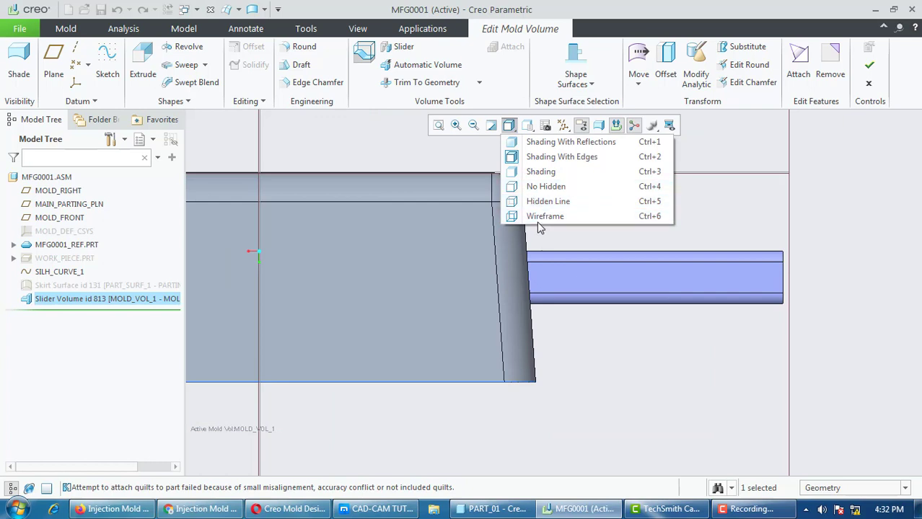
left_click(541, 186)
scroll(534, 278, "down", 1)
scroll(513, 267, "down", 1)
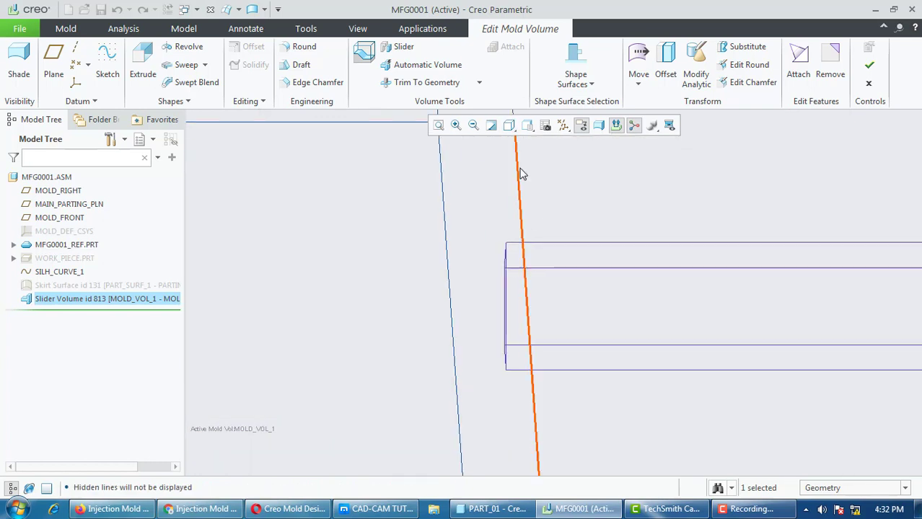
left_click(510, 125)
left_click(523, 217)
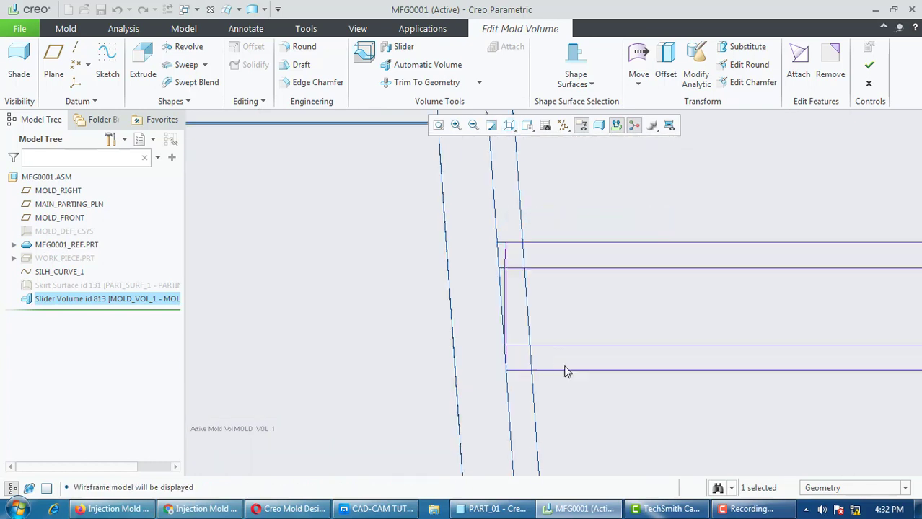
Examine the slider volume's inner end against the tapered wall around the opening
scroll(568, 352, "down", 1)
left_click(569, 308)
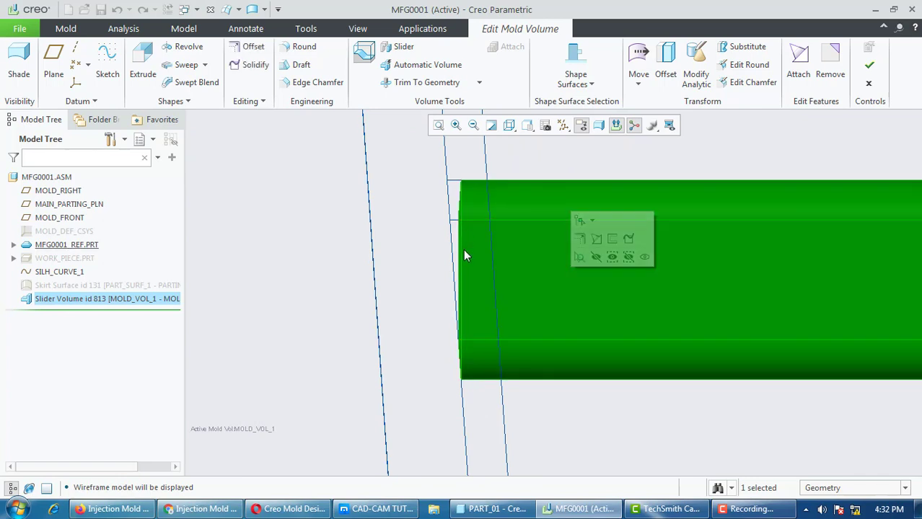
scroll(541, 339, "up", 2)
scroll(504, 292, "down", 3)
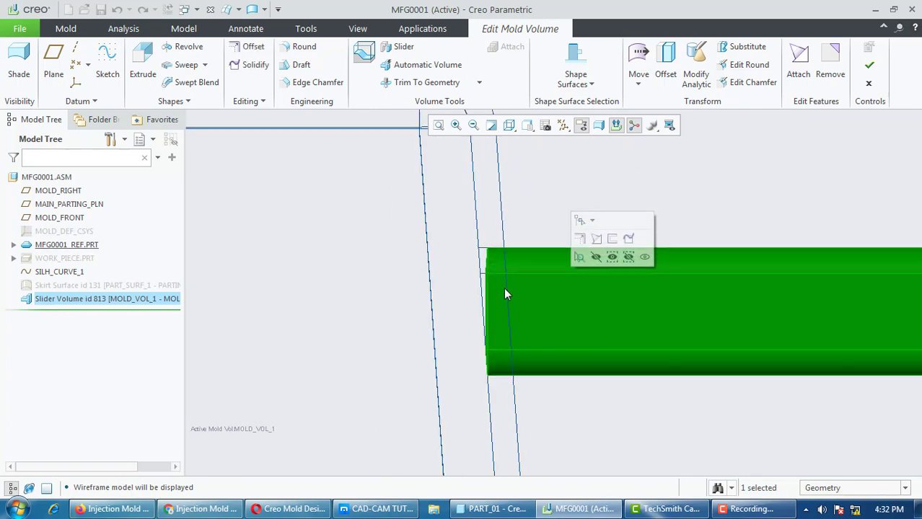
scroll(482, 244, "down", 1)
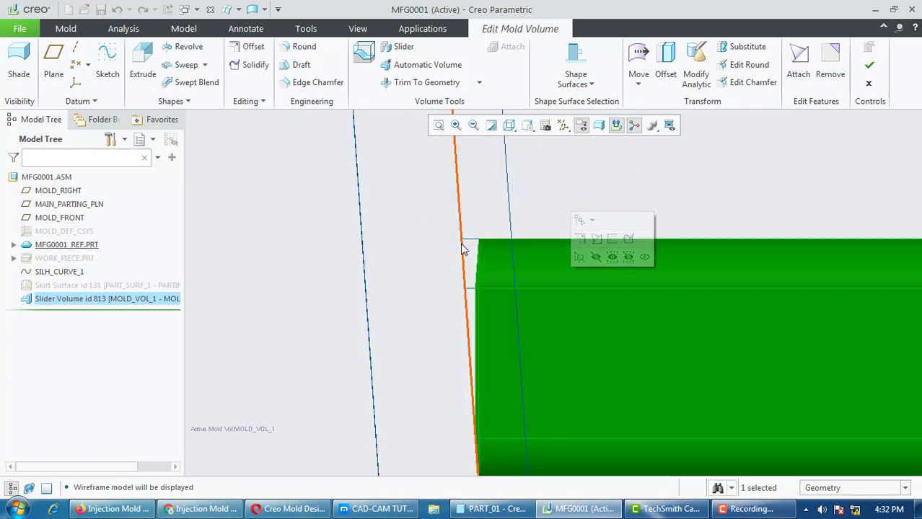
scroll(466, 249, "up", 3)
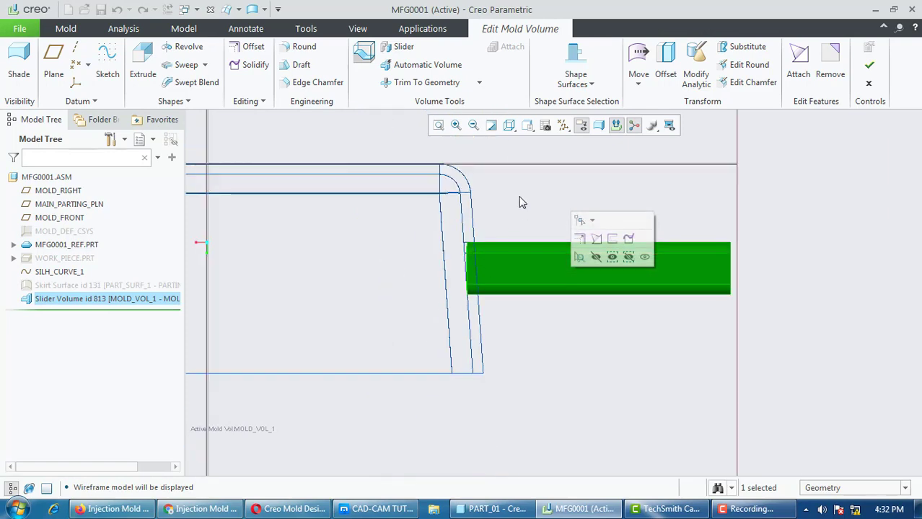
Restore the Shading With Edges display, clear the selection, and finish the mold volume
left_click(508, 125)
left_click(556, 157)
scroll(582, 334, "up", 5)
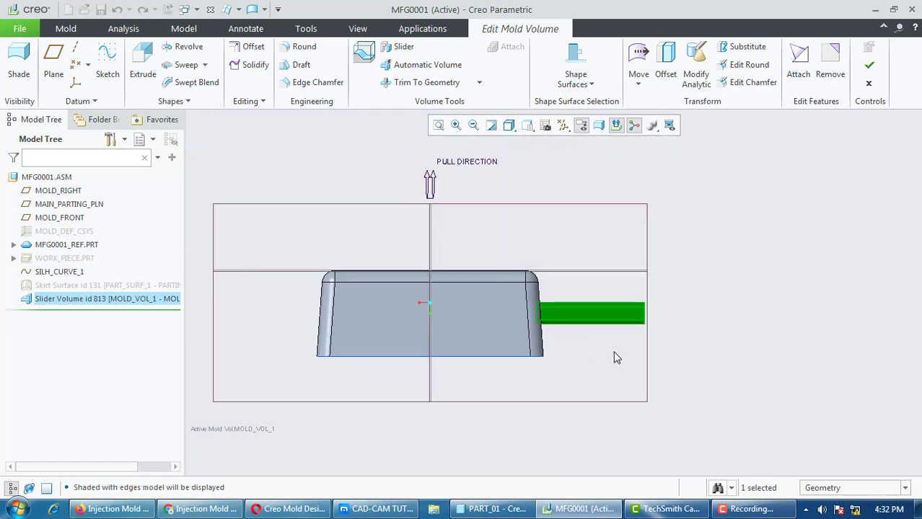
mouse_move(613, 356)
middle_mouse_down()
mouse_move(614, 306)
mouse_move(615, 334)
middle_mouse_up()
left_click(685, 249)
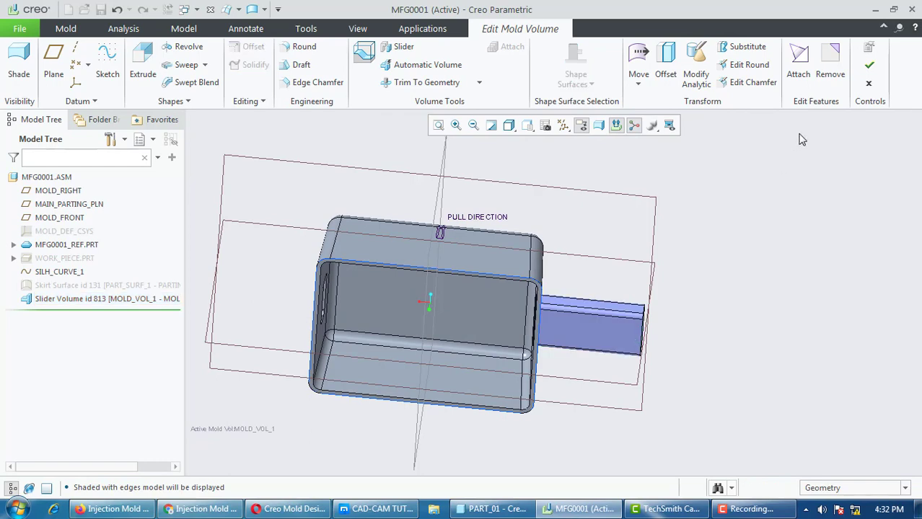
left_click(871, 66)
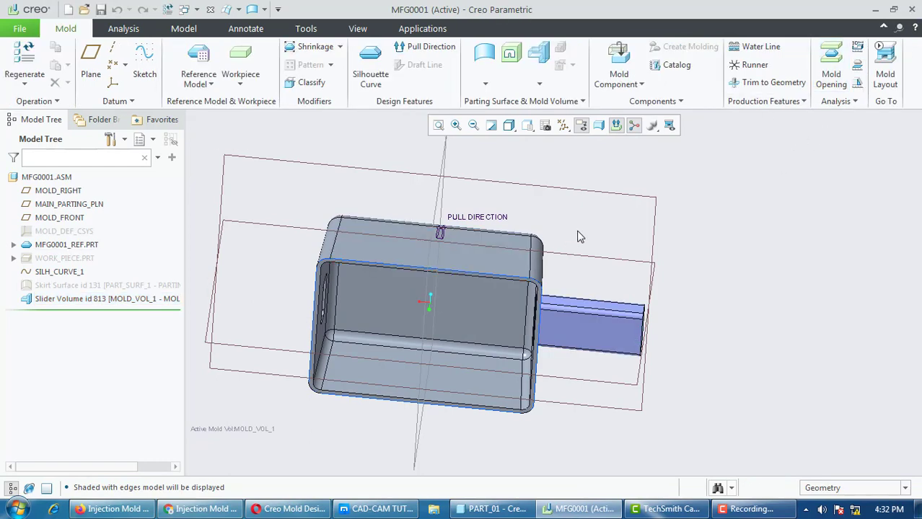
Move the insertion point before the slider volume and start a surface copy of the inner end wall around the opening
middle_click_drag(536, 281, 572, 228)
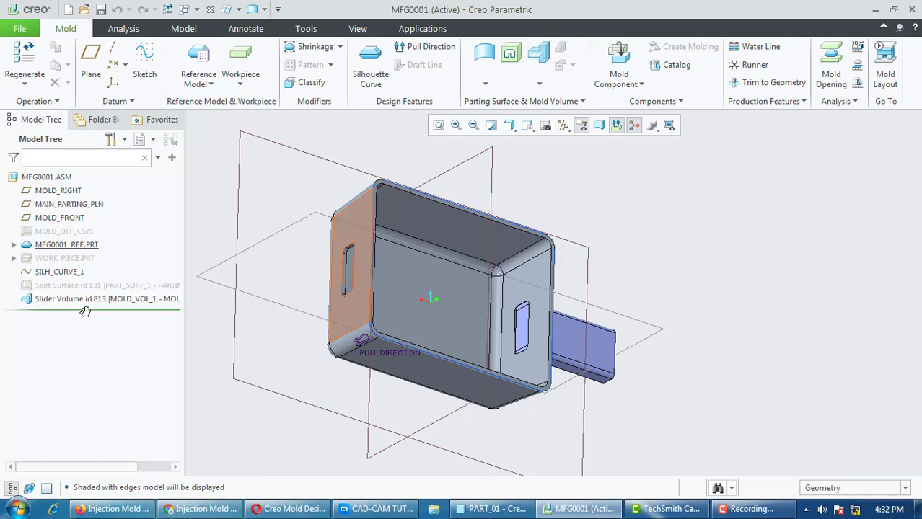
left_click_drag(82, 311, 87, 286)
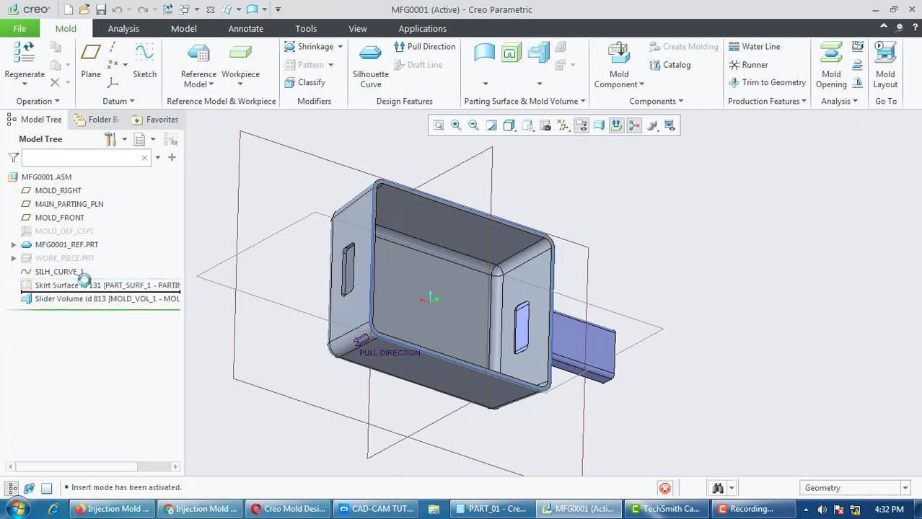
left_click(184, 29)
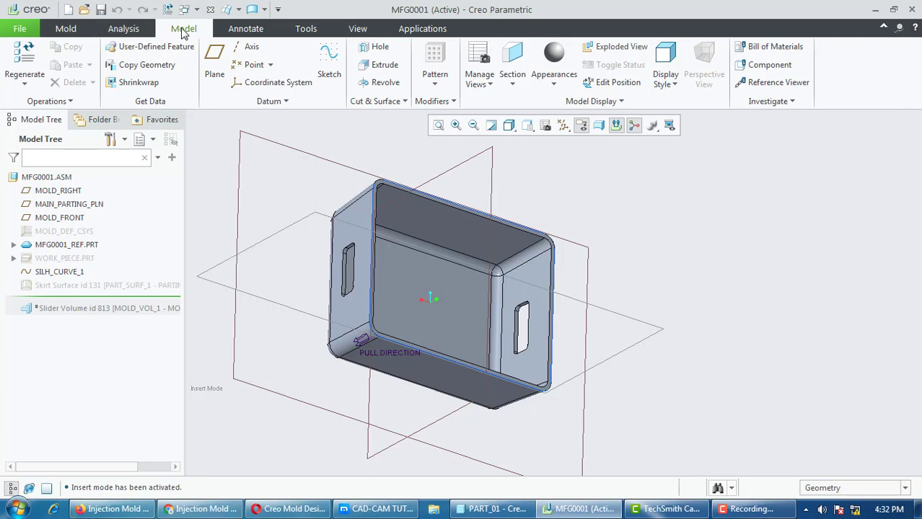
scroll(548, 309, "up", 3)
left_click(525, 263)
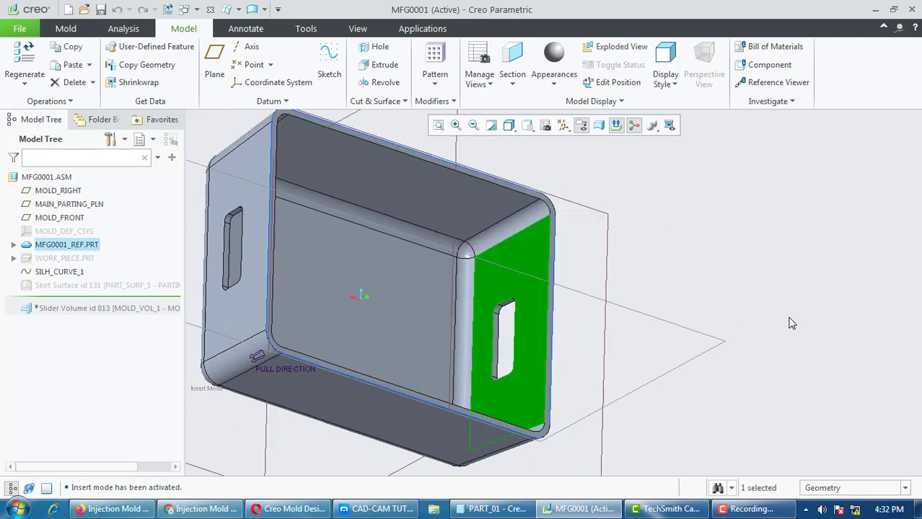
key("ctrl+c")
key("ctrl+v")
Set the inner wall copy to exclude surfaces and fill holes, fill the opening in that wall, and finish the copy
scroll(477, 264, "down", 1)
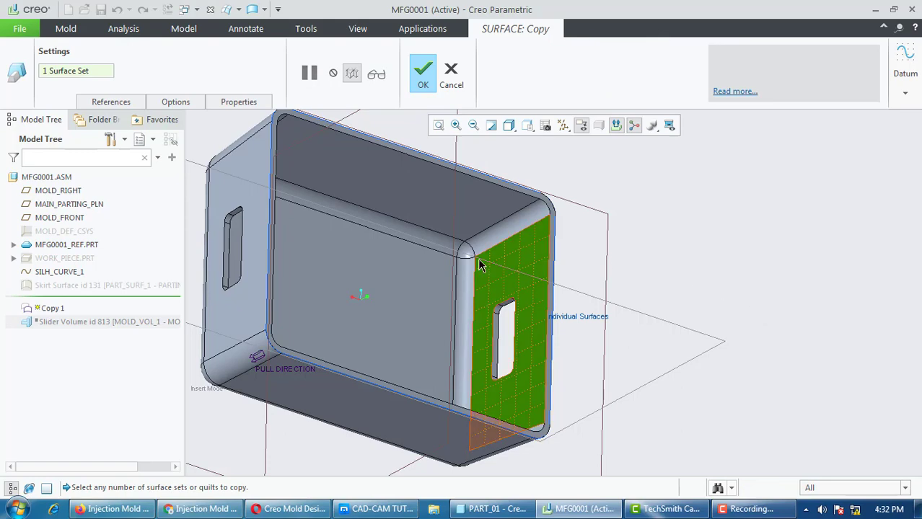
scroll(534, 256, "down", 1)
mouse_move(535, 257)
middle_mouse_down()
mouse_move(639, 253)
mouse_move(720, 267)
mouse_move(693, 276)
middle_mouse_up()
scroll(437, 210, "up", 2)
scroll(354, 207, "up", 2)
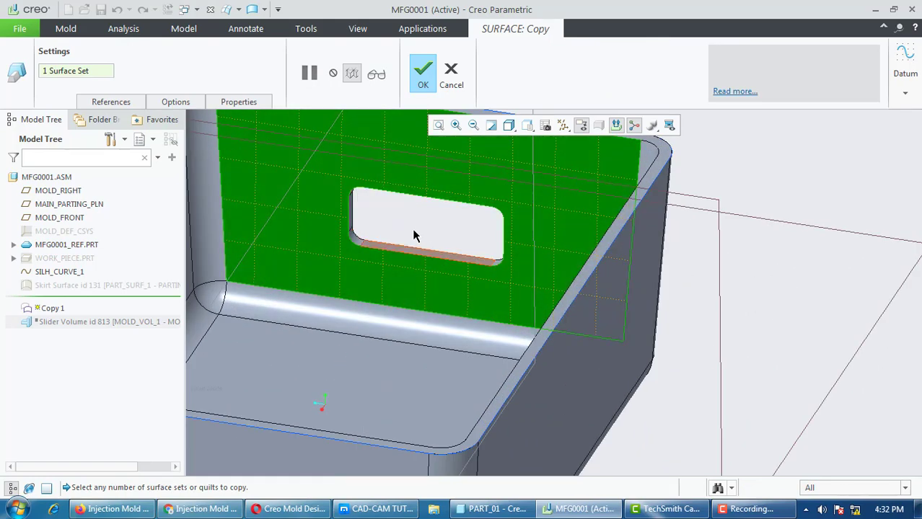
left_click(189, 102)
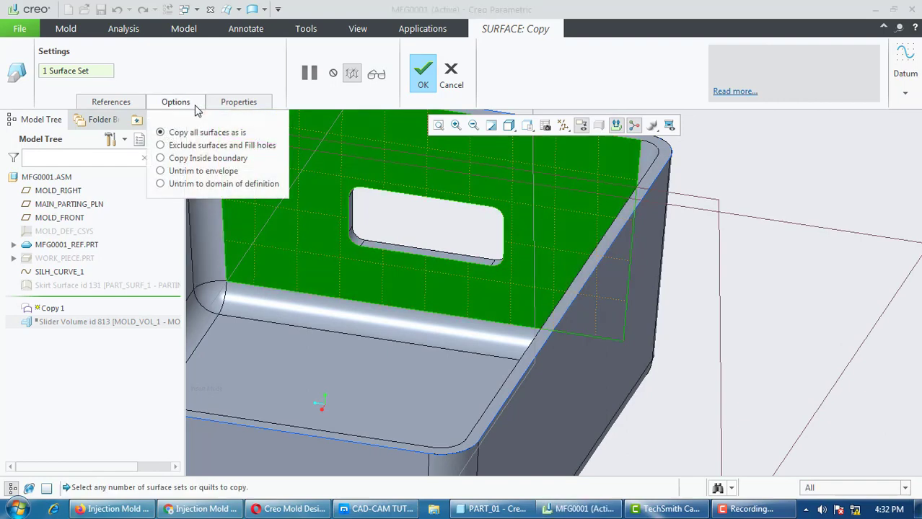
left_click(195, 147)
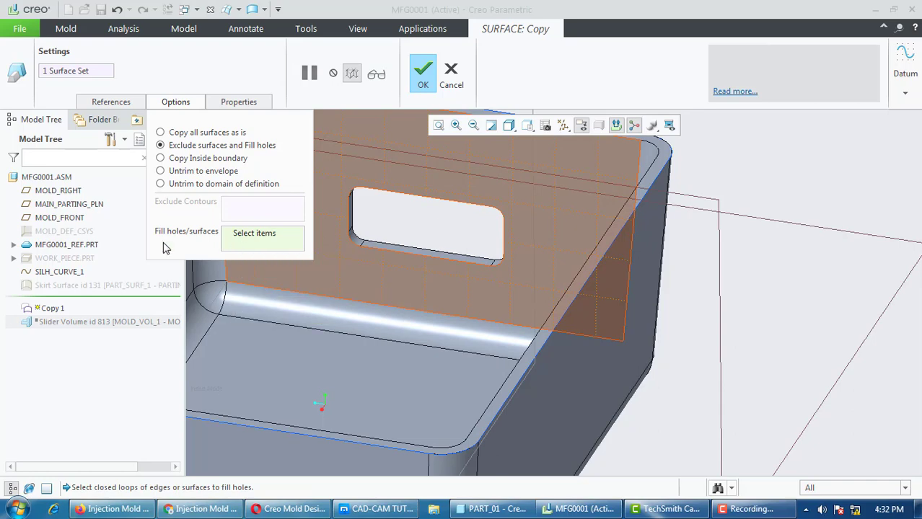
left_click(422, 201)
left_click(376, 74)
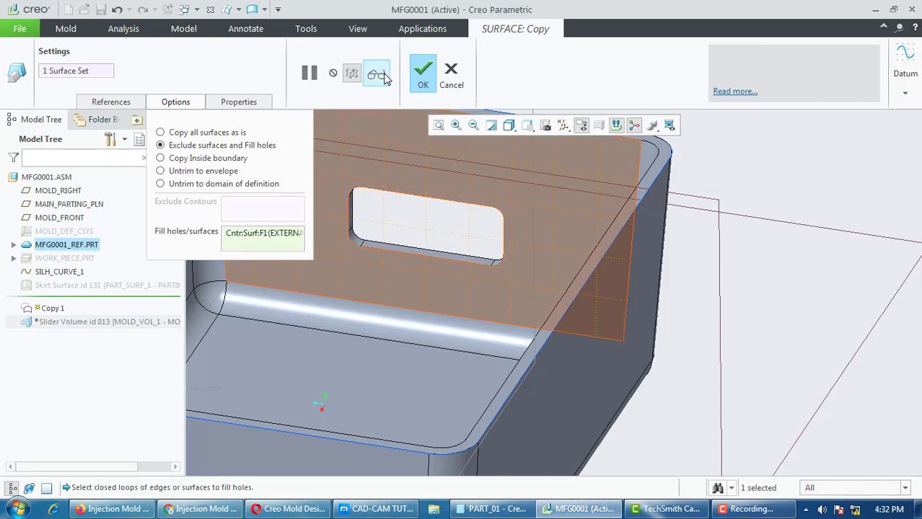
left_click(422, 72)
Restore the default view orientation and move the insertion point back below the slider volume
key("ctrl+d")
middle_click_drag(678, 272, 754, 345)
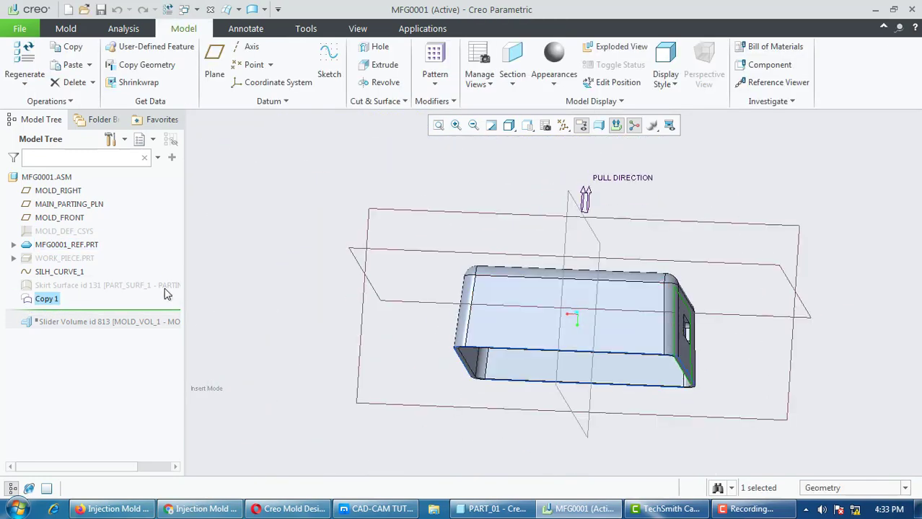
left_click(65, 28)
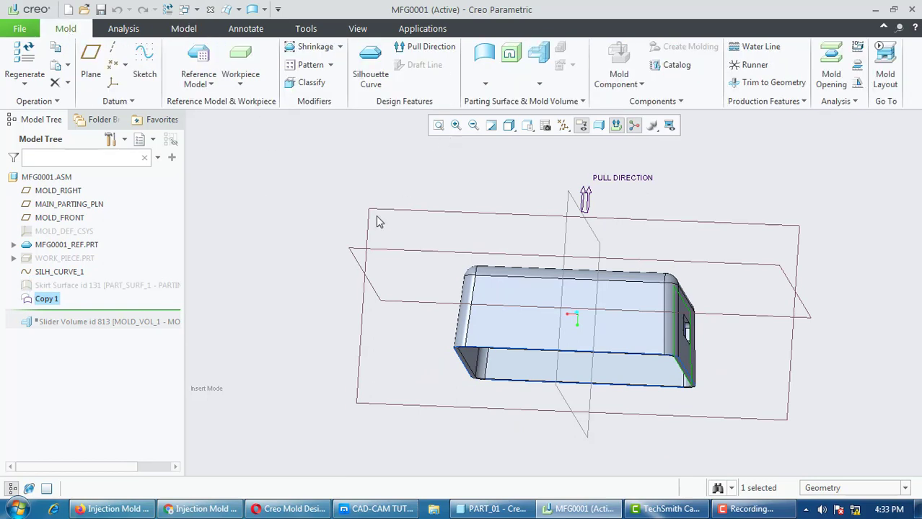
middle_click_drag(376, 220, 373, 239)
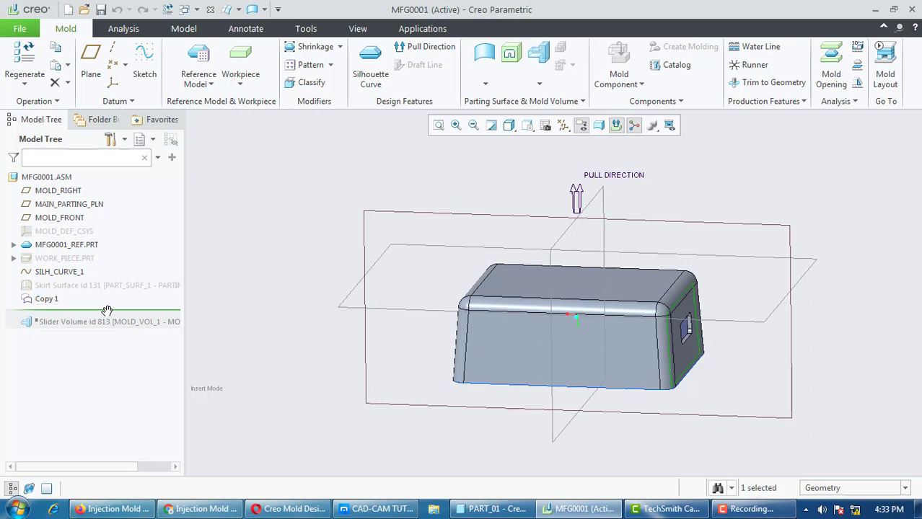
left_click_drag(106, 318, 106, 326)
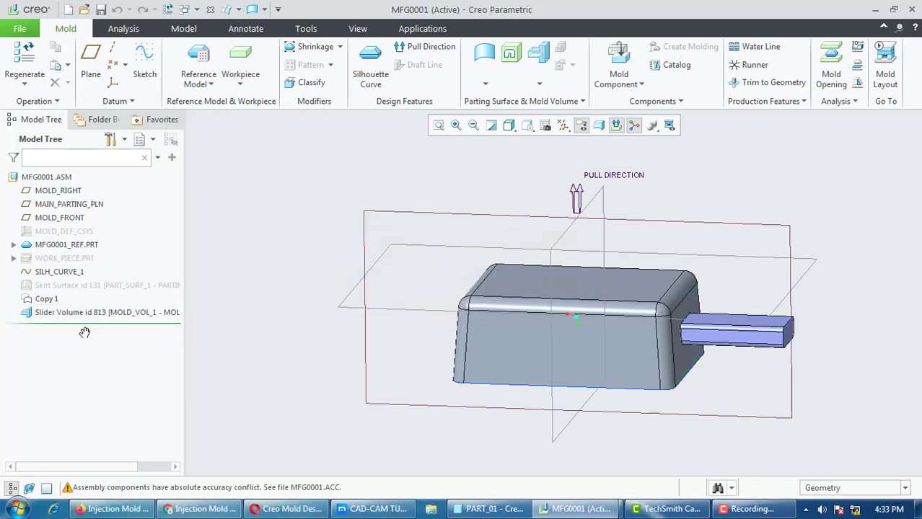
left_click(37, 301)
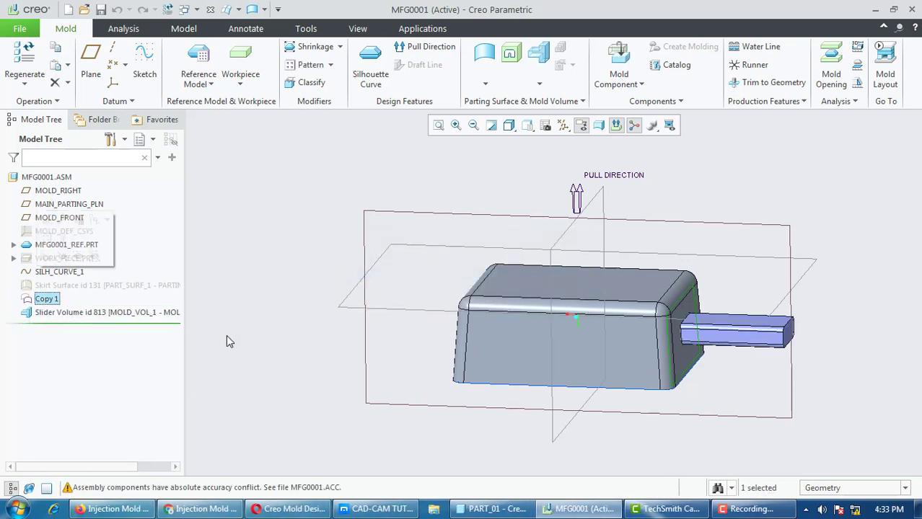
middle_click_drag(326, 335, 26, 329)
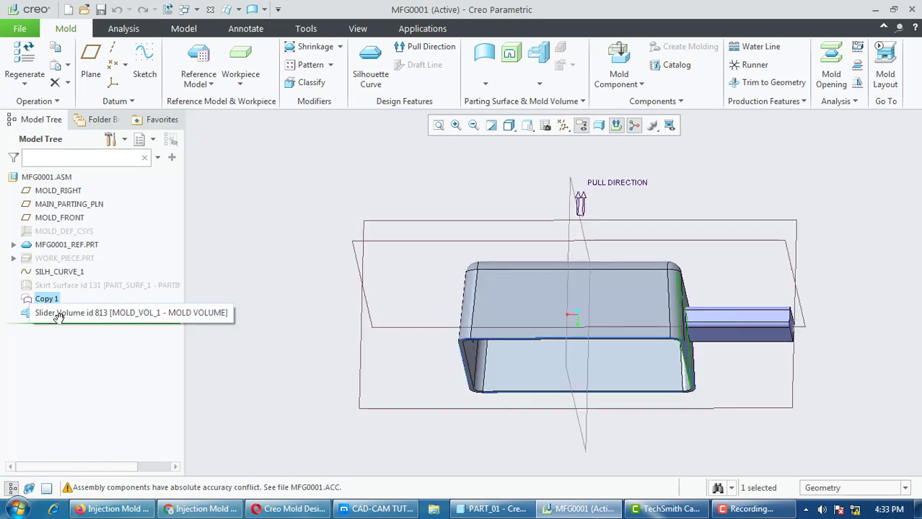
middle_click_drag(319, 354, 401, 287)
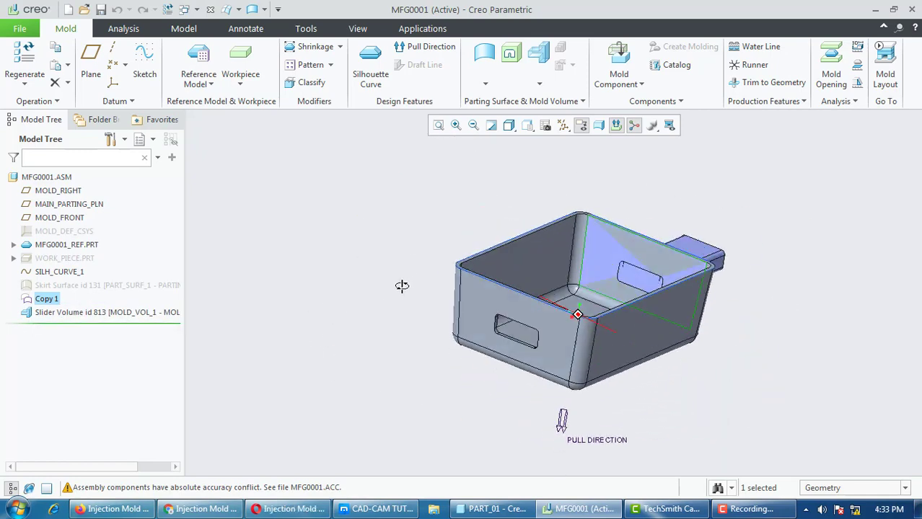
left_click(56, 258)
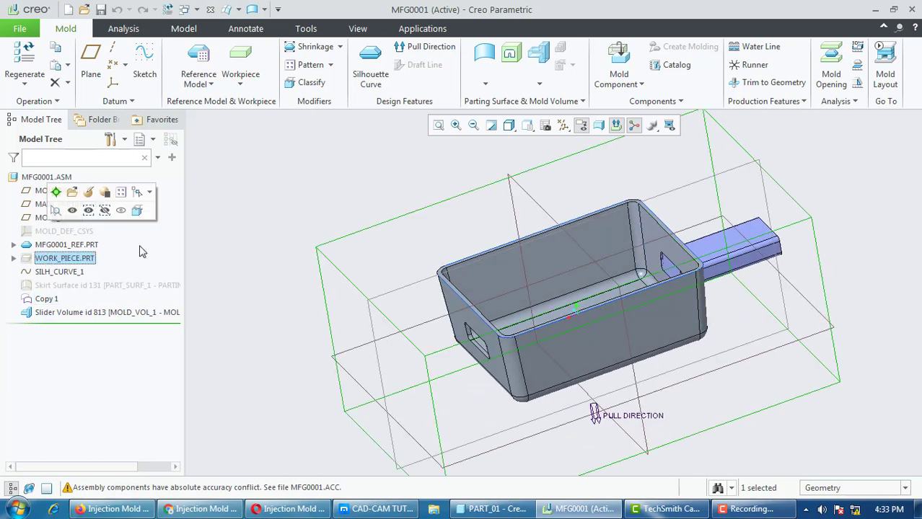
left_click(321, 232)
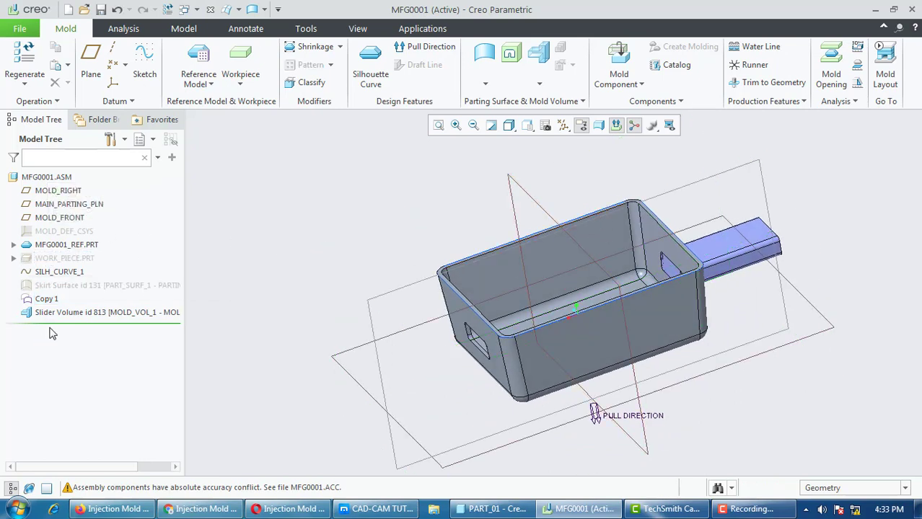
Redefine the slider mold volume that passes through the side opening
right_click(82, 317)
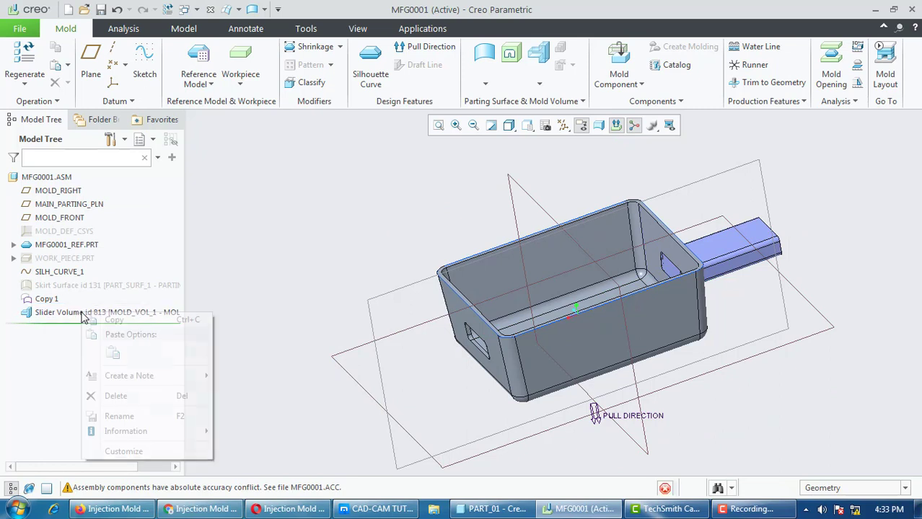
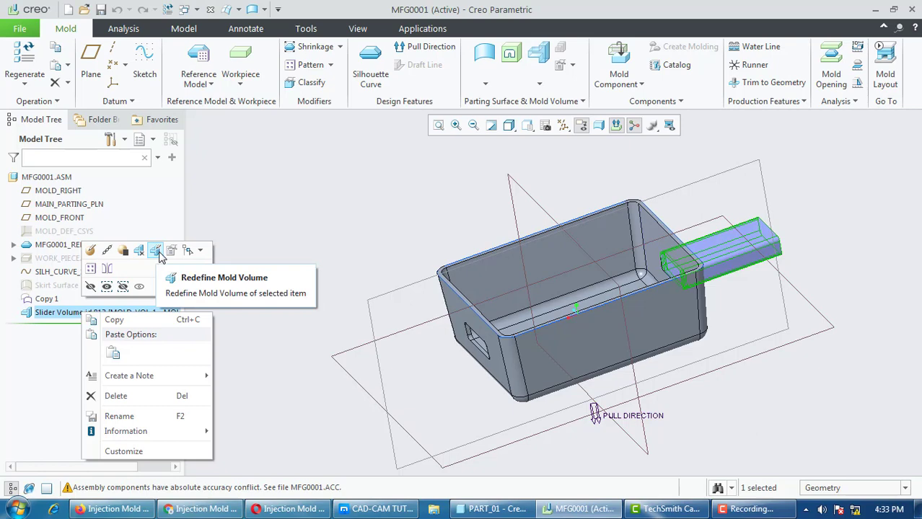
left_click(156, 251)
mouse_move(453, 198)
middle_mouse_down()
mouse_move(485, 179)
mouse_move(469, 205)
middle_mouse_up()
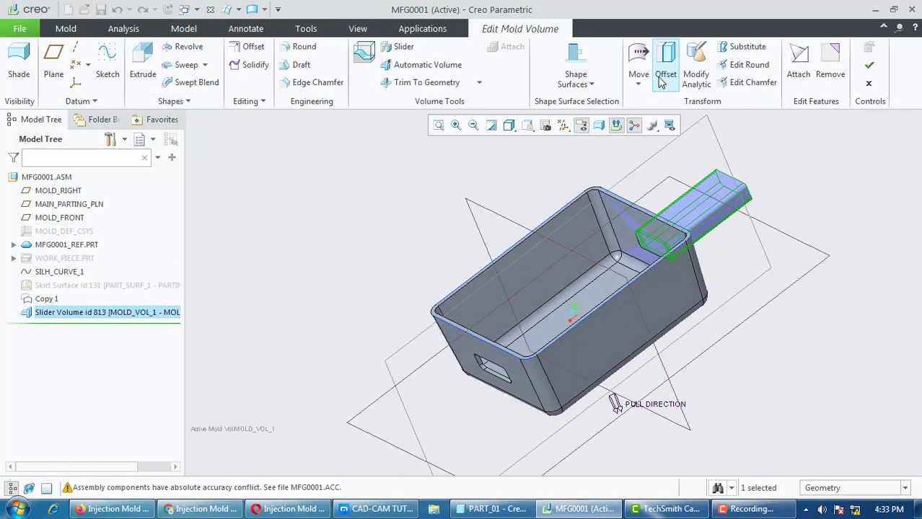
middle_click_drag(644, 243, 653, 247)
scroll(649, 246, "down", 3)
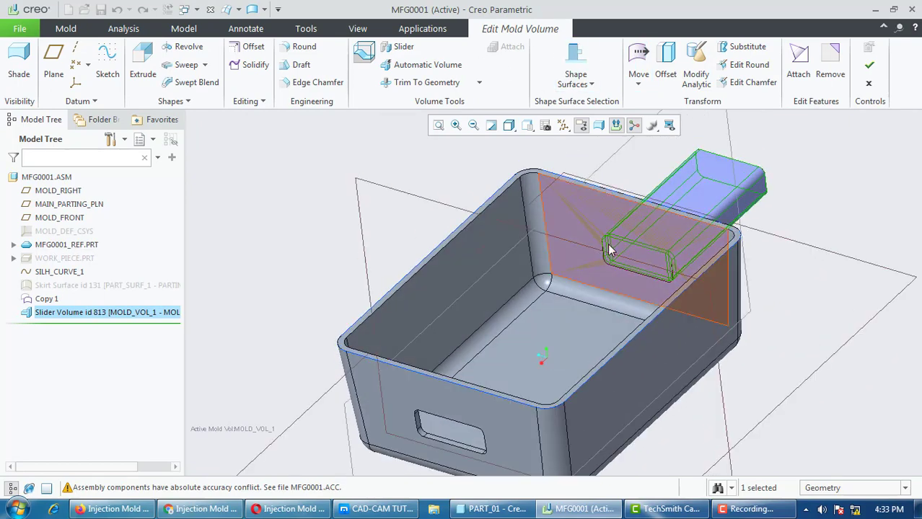
scroll(610, 258, "down", 3)
scroll(607, 259, "down", 5)
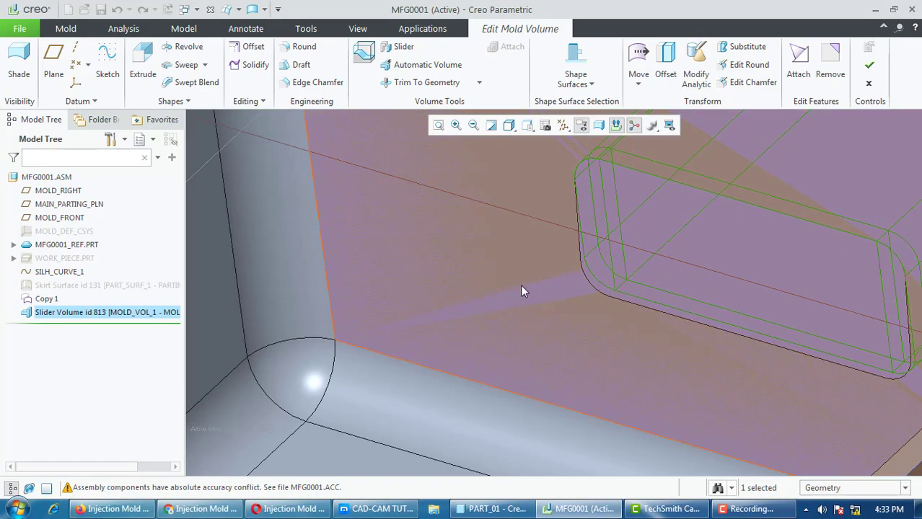
scroll(520, 285, "up", 3)
Hide the filled wall copy and start a Replace of the surface at the slider volume's inner end
right_click(47, 299)
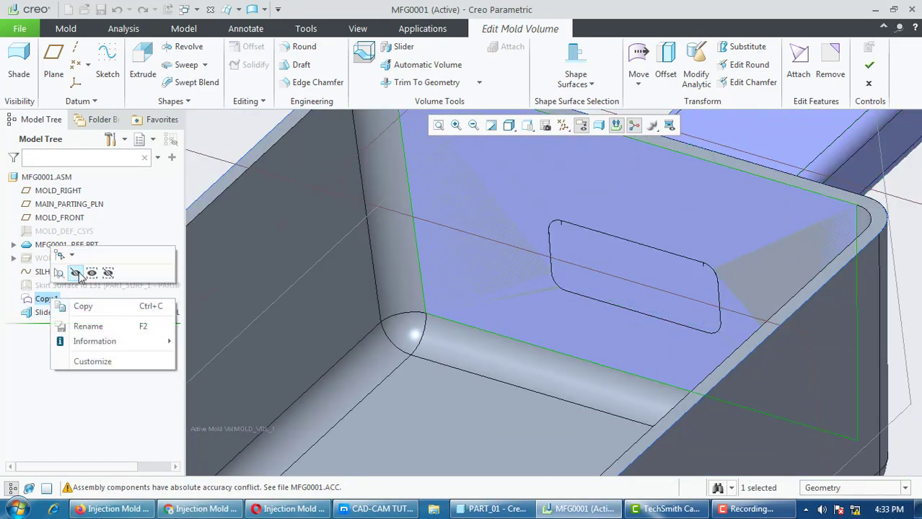
left_click(76, 270)
scroll(553, 270, "down", 2)
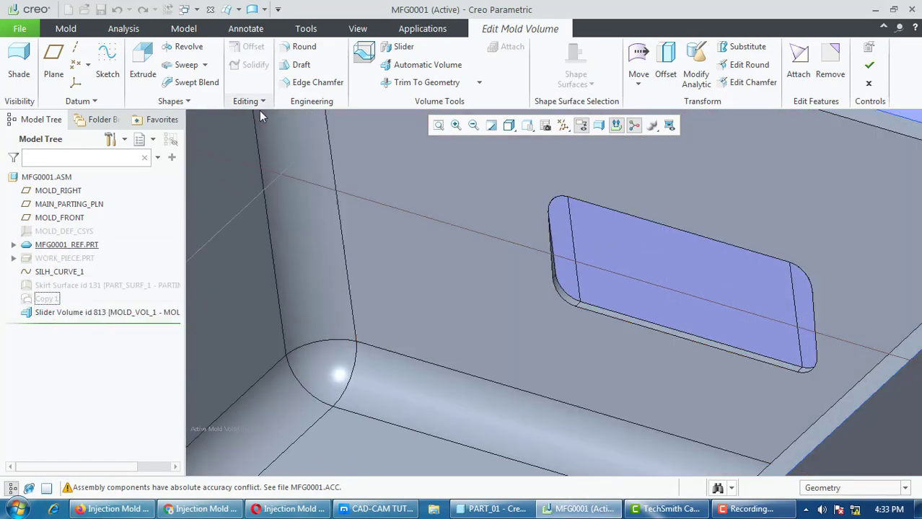
left_click(260, 102)
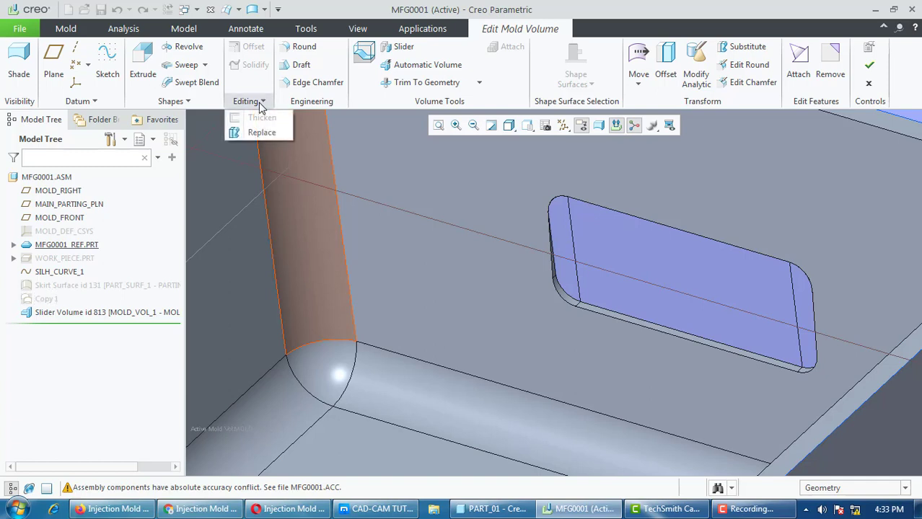
left_click(264, 134)
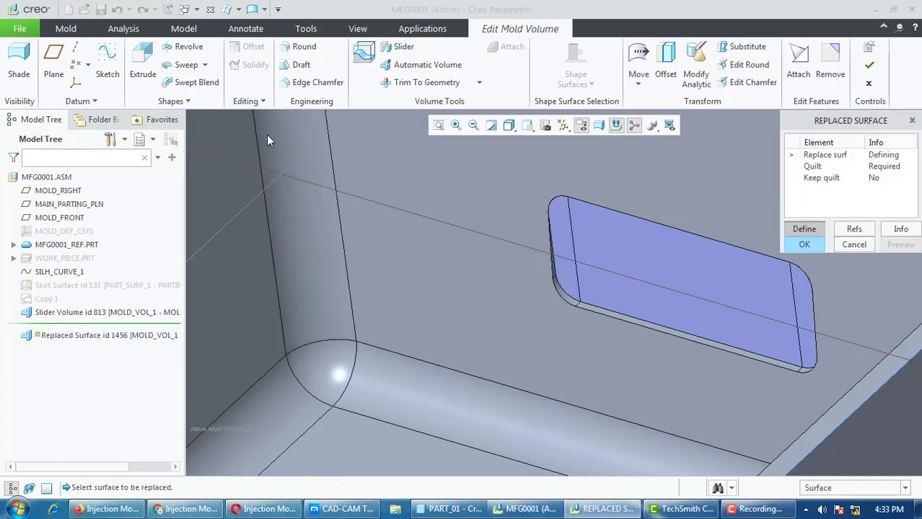
left_click(557, 243)
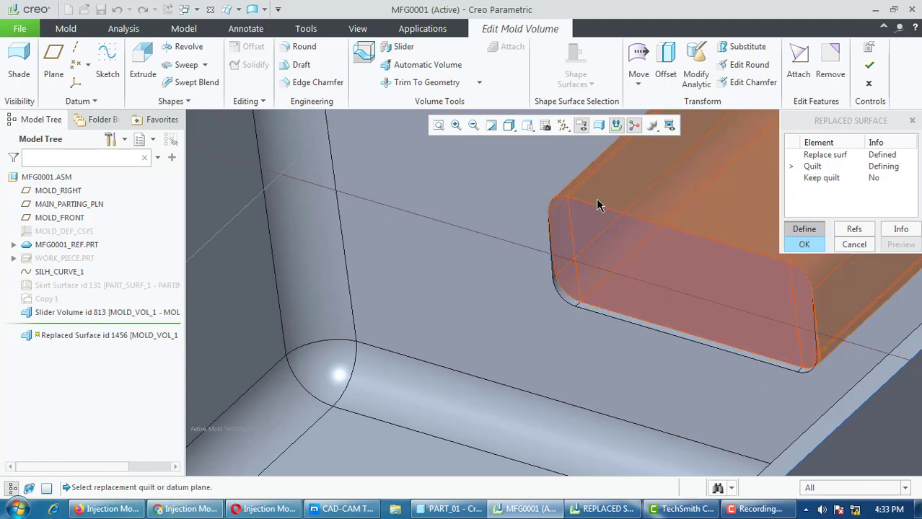
scroll(593, 285, "down", 3)
scroll(561, 280, "up", 3)
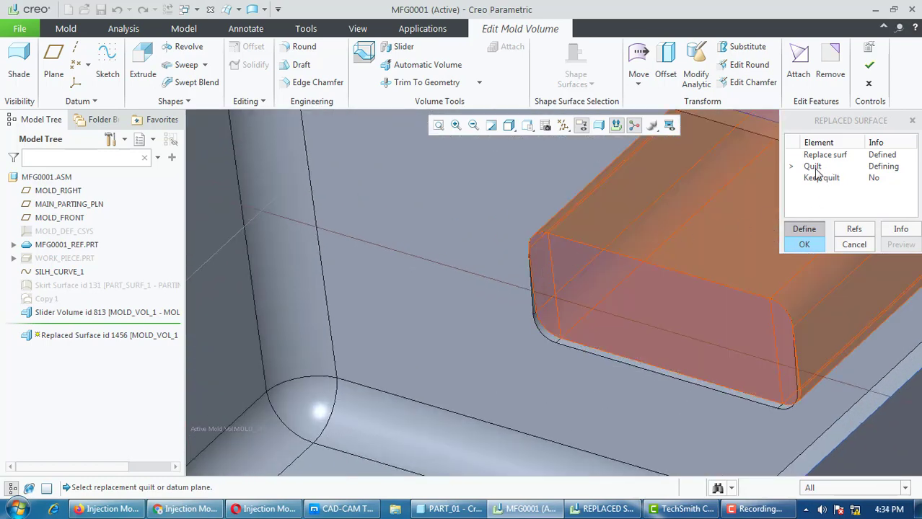
Redisplay the filled wall copy and use it as the replacement quilt
right_click(47, 299)
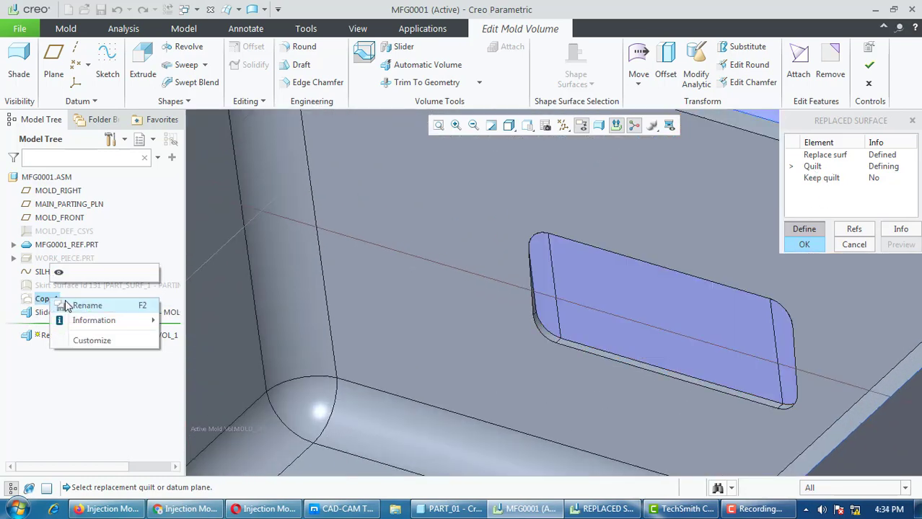
left_click(59, 275)
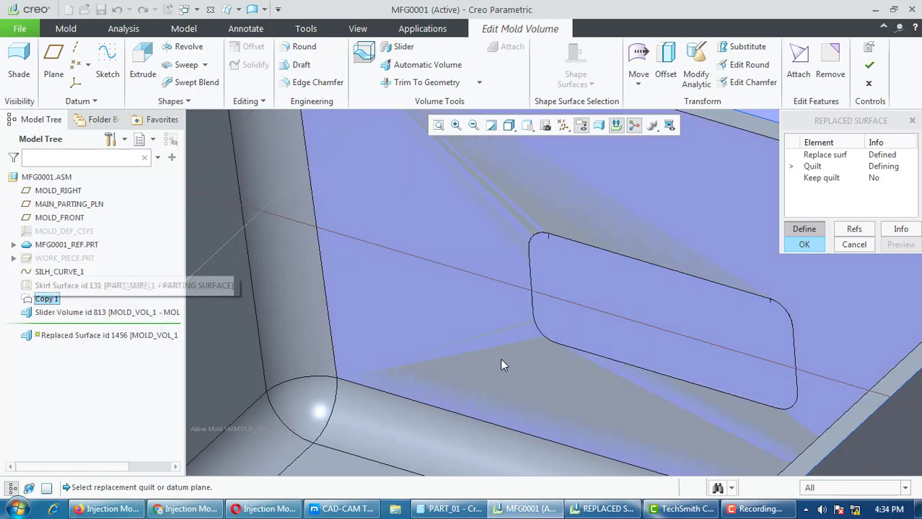
left_click(411, 231)
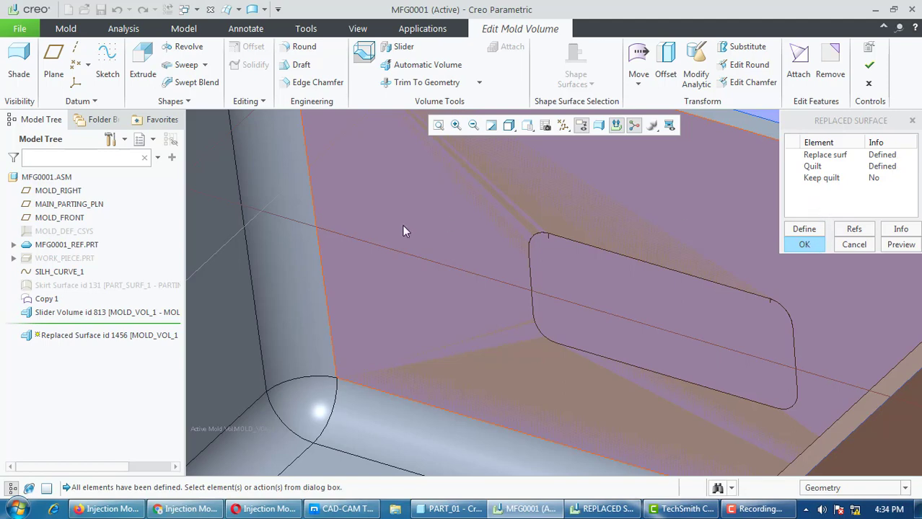
Set Keep Quilt to Yes and try to build the replaced surface
left_click(822, 179)
left_click(805, 229)
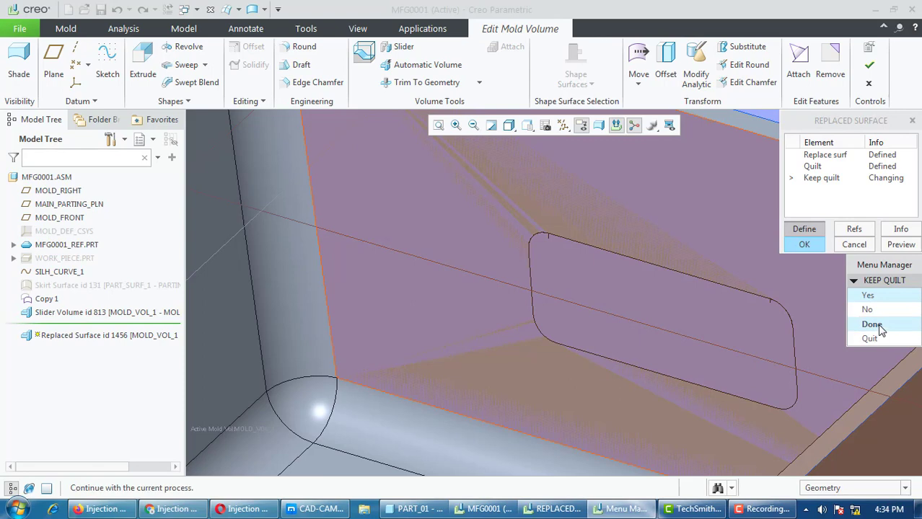
left_click(874, 325)
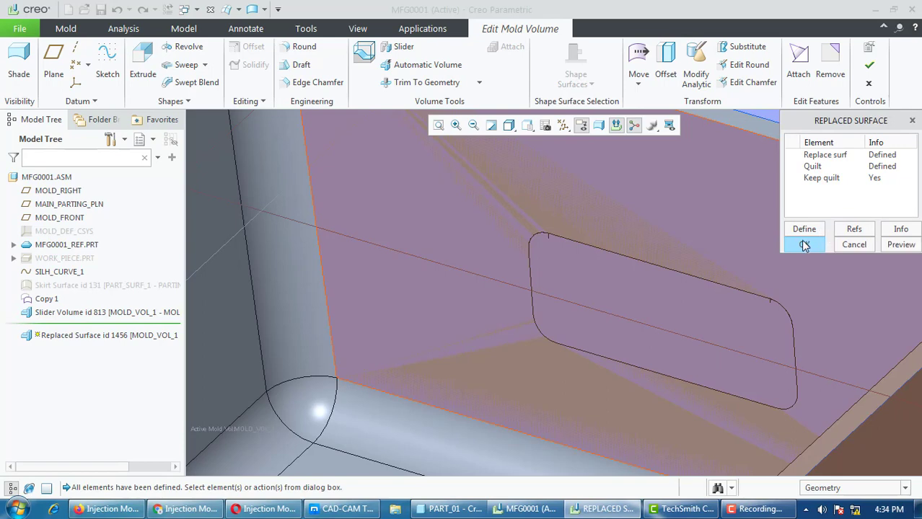
left_click(804, 245)
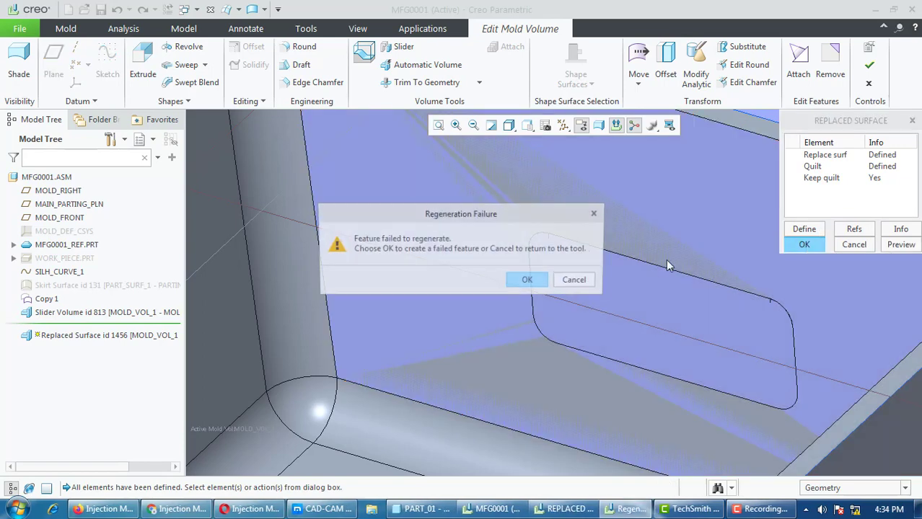
left_click(578, 282)
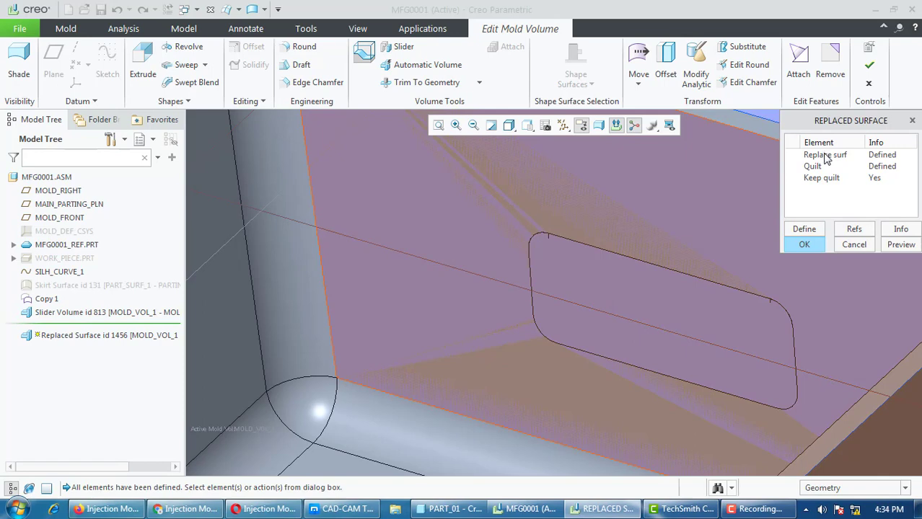
Cancel the surface replacement and stay in the slider volume's redefinition
left_click(827, 157)
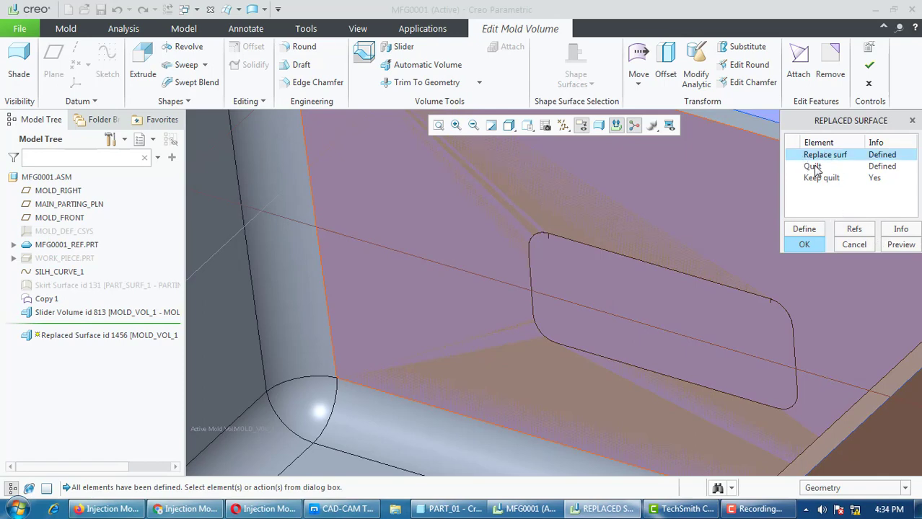
left_click(813, 167)
left_click(826, 157)
left_click(854, 245)
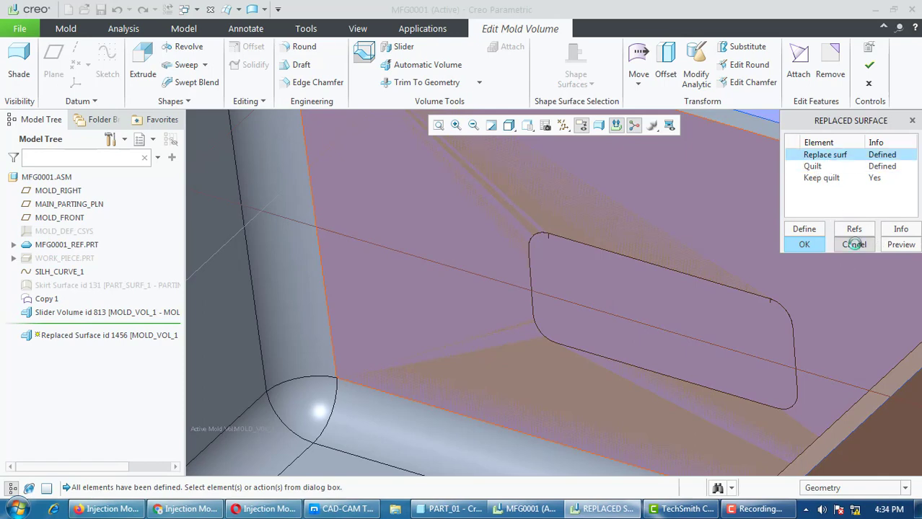
left_click(870, 214)
scroll(533, 312, "up", 3)
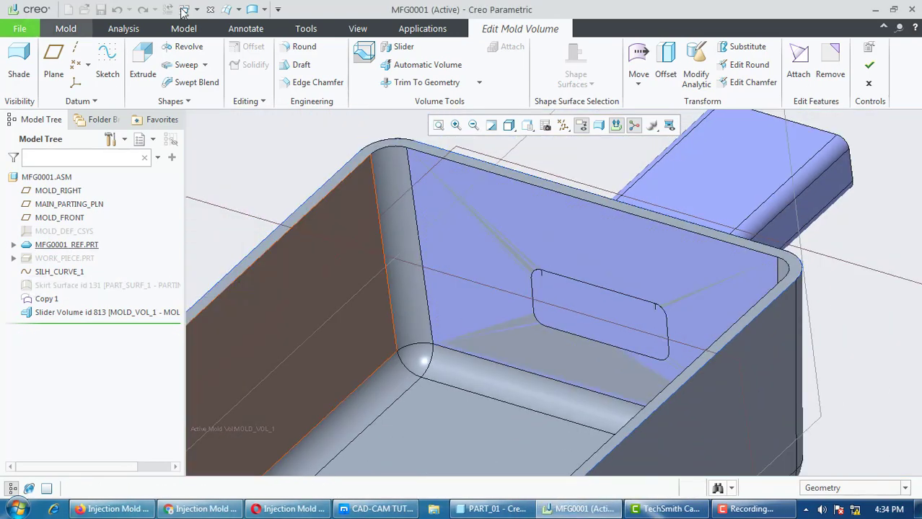
Hide Copy 1 and start replacing a surface, selecting the slider volume's flat inner end in the wall opening as the surface to replace
right_click(46, 300)
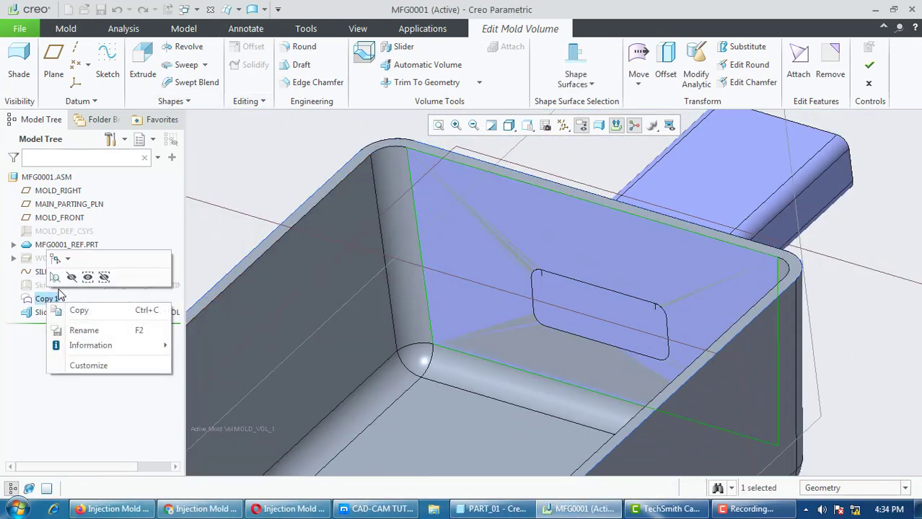
left_click(69, 274)
left_click(253, 101)
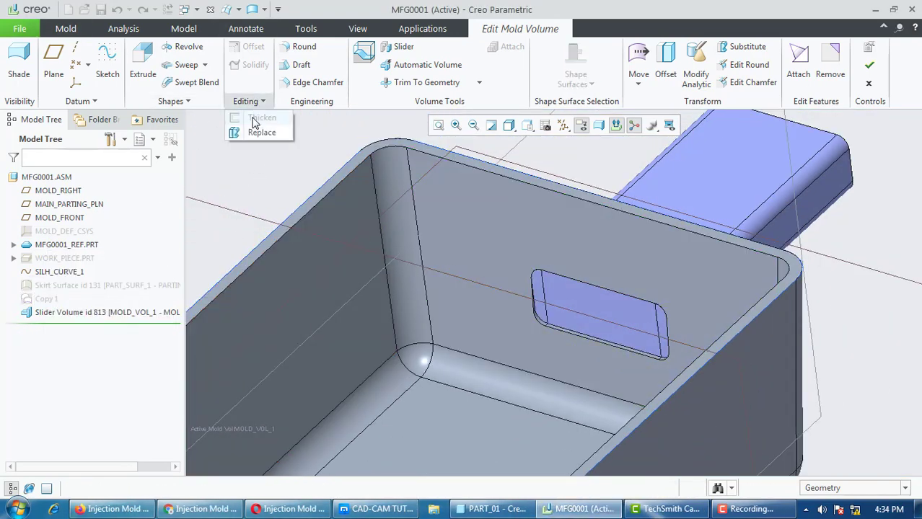
left_click(257, 132)
scroll(635, 321, "down", 4)
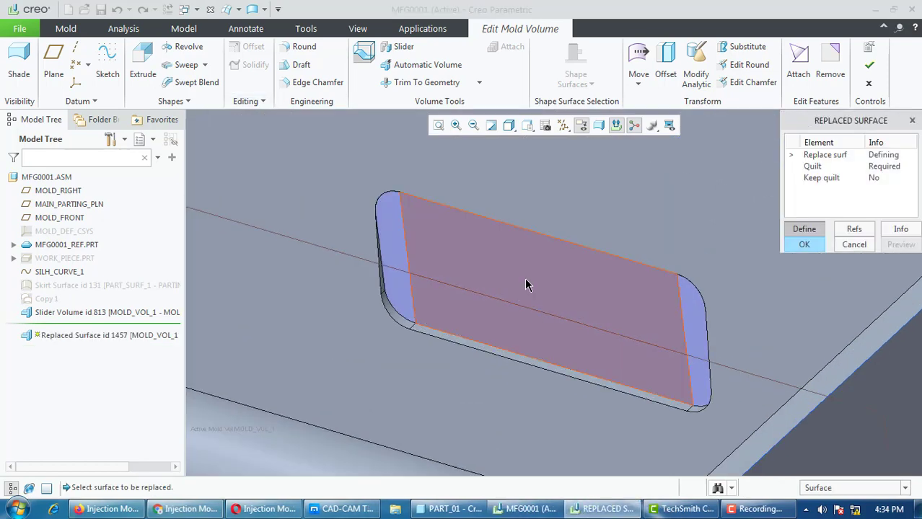
left_click(526, 285)
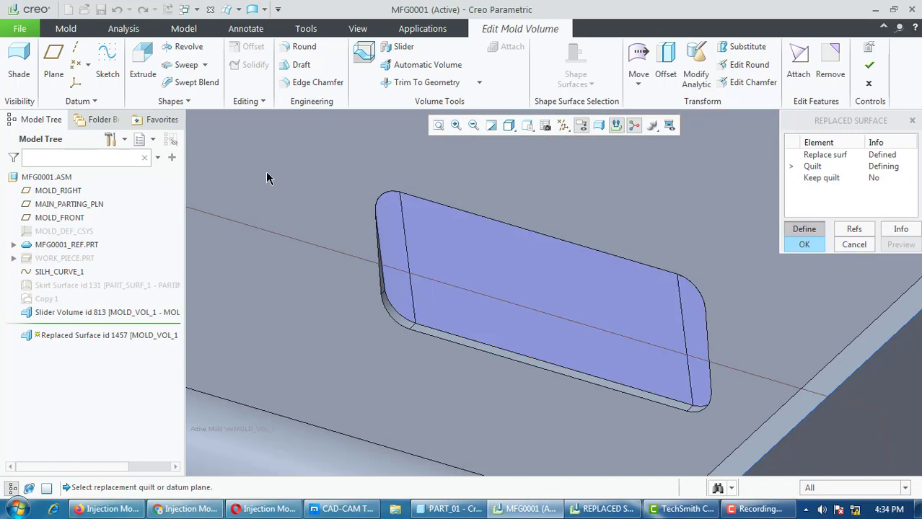
Redisplay Copy 1 and define it as the replacement quilt for the slider's inner end
left_click(50, 297)
right_click(50, 301)
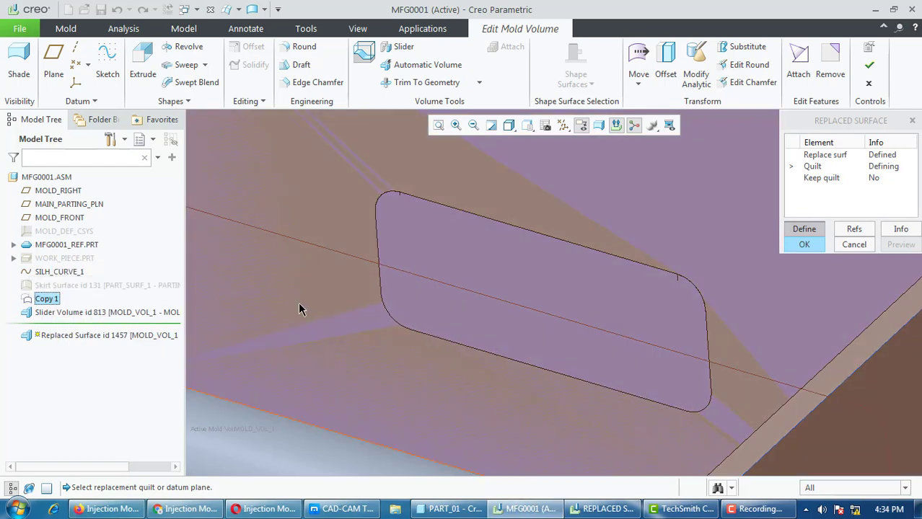
middle_click(300, 309)
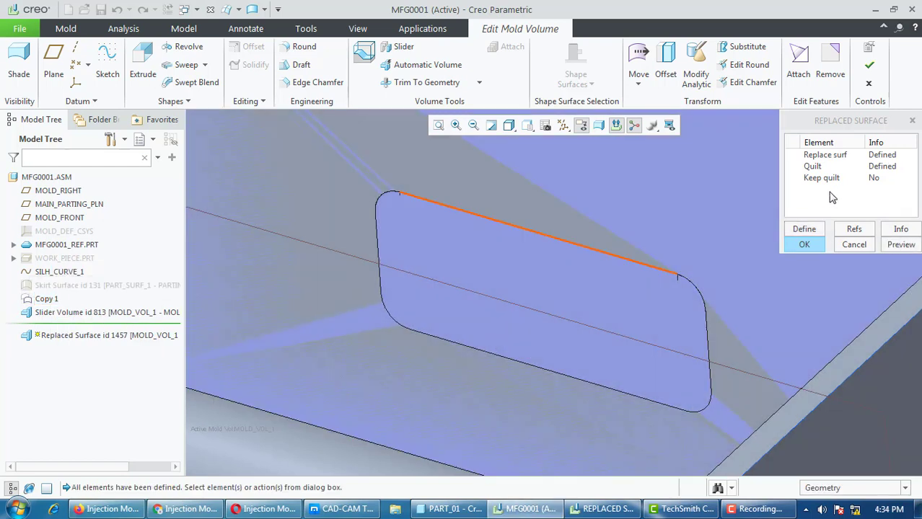
Set Keep Quilt to Yes and preview the replaced surface
left_click(821, 181)
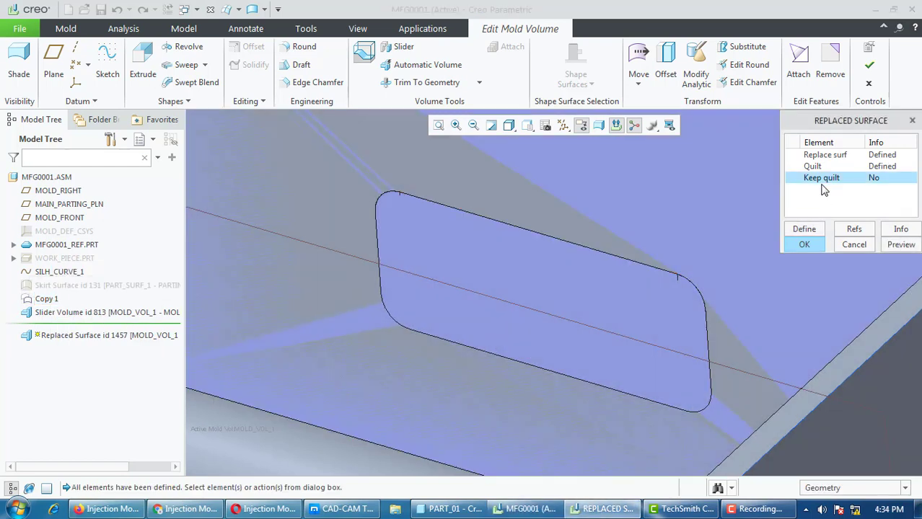
left_click(804, 229)
left_click(868, 296)
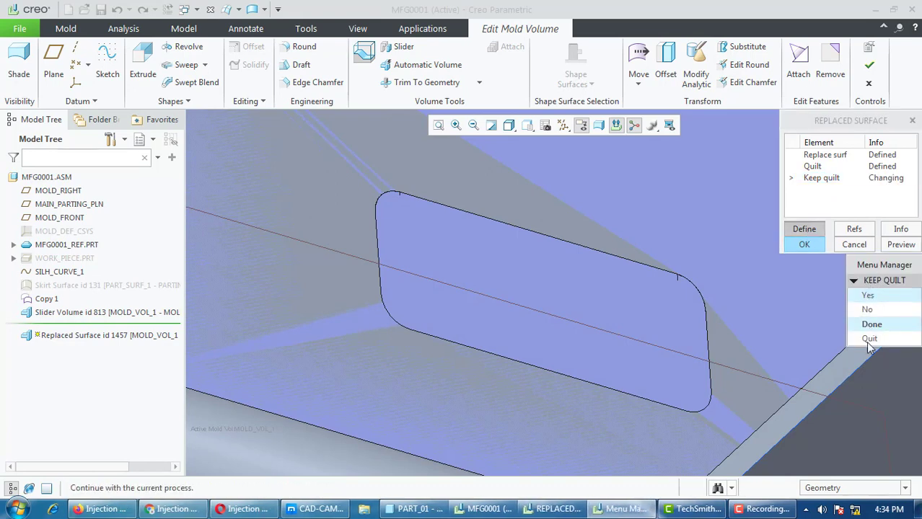
left_click(868, 325)
left_click(902, 245)
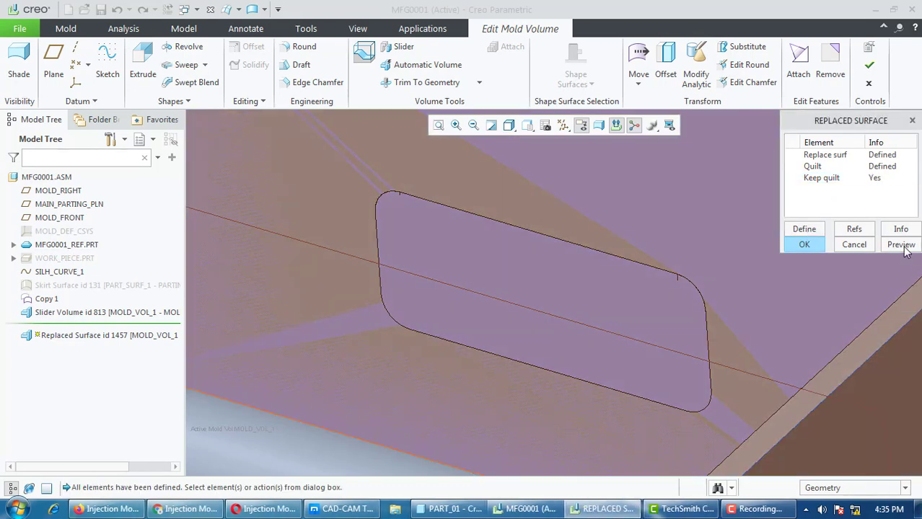
Hide Copy 1 again and inspect the previewed slider end inside the wall opening
scroll(648, 285, "up", 2)
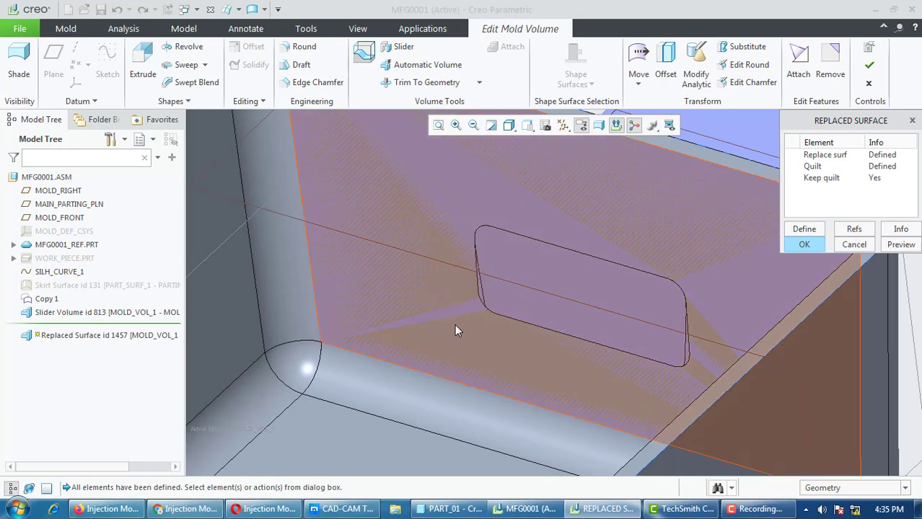
right_click(41, 299)
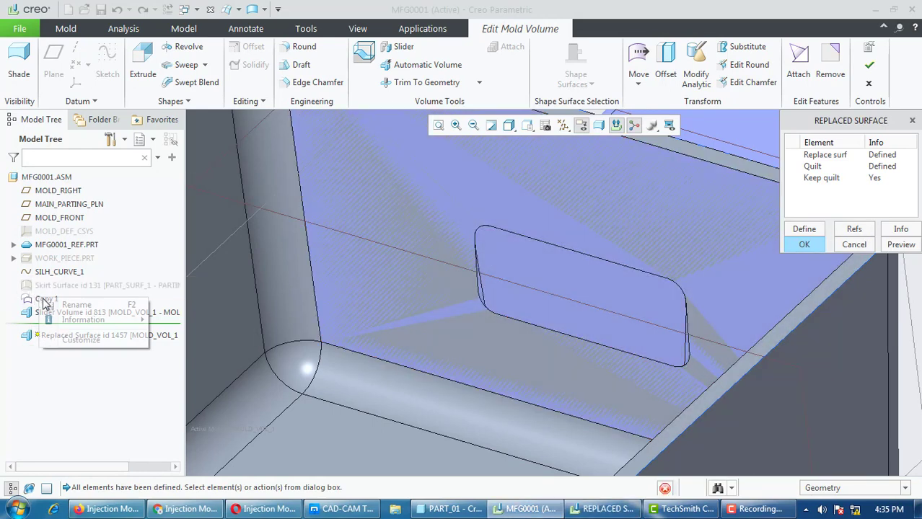
left_click(64, 273)
mouse_move(550, 325)
middle_mouse_down()
mouse_move(549, 309)
mouse_move(561, 323)
middle_mouse_up()
scroll(323, 287, "down", 5)
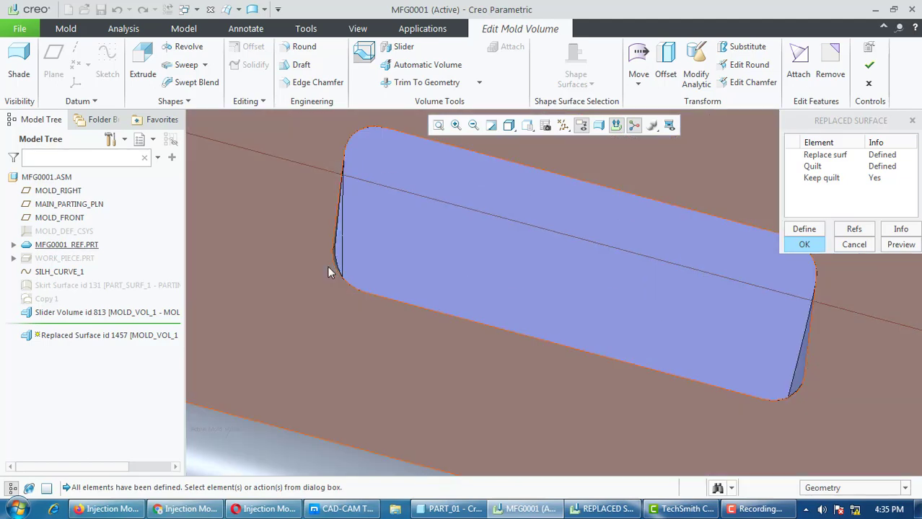
scroll(340, 271, "up", 5)
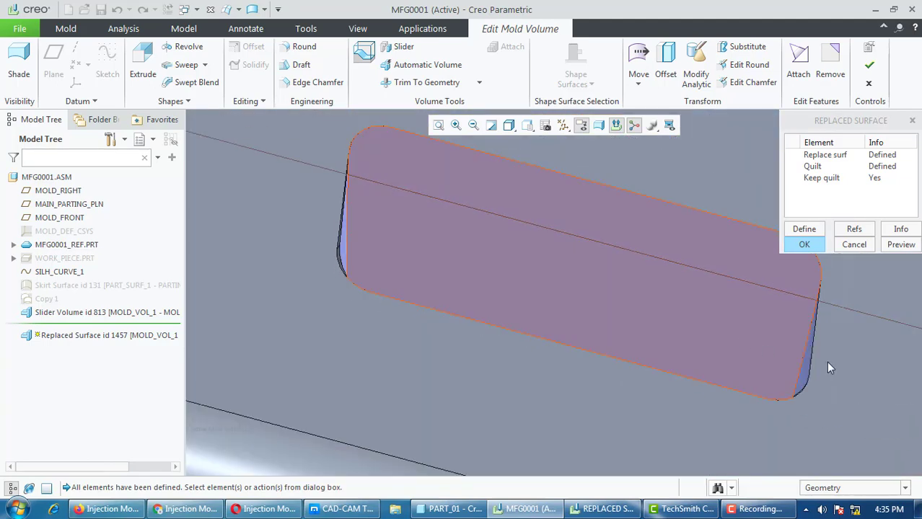
Inspect the slider volume at the window corners and complete the first surface replacement
scroll(785, 378, "down", 5)
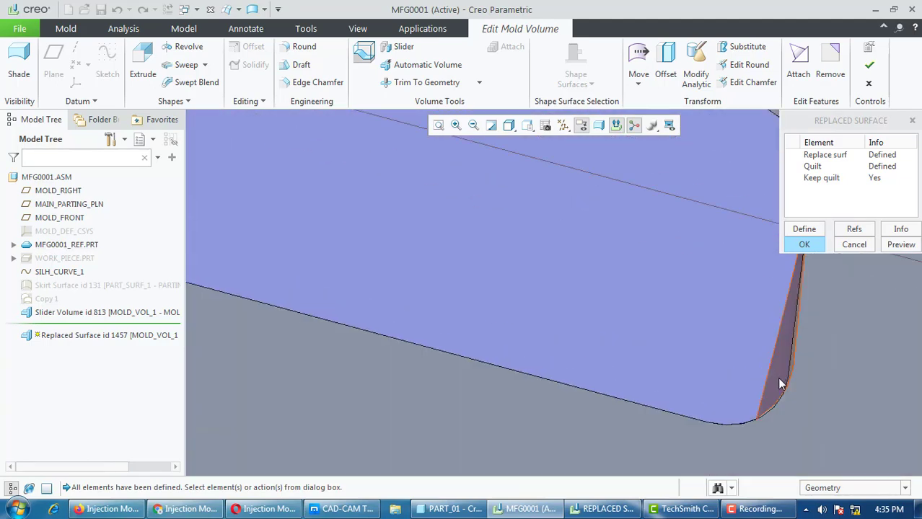
scroll(772, 380, "up", 5)
scroll(720, 366, "down", 3)
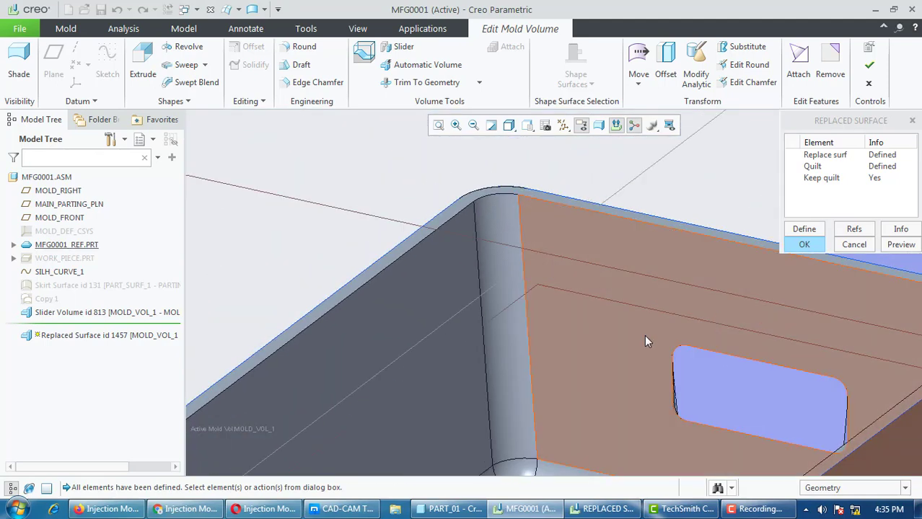
left_click(804, 245)
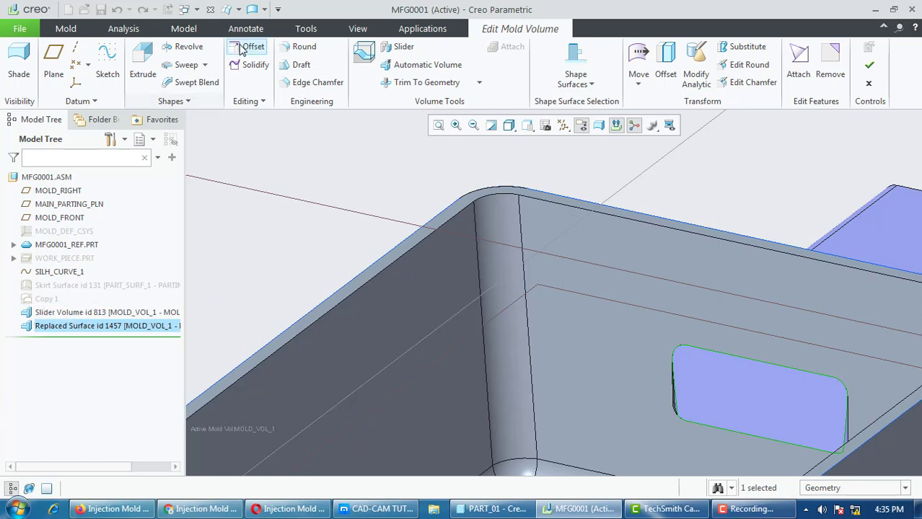
Start another surface Replace on the volume and choose the narrow slider face at the window's left edge as the surface to replace
left_click(247, 105)
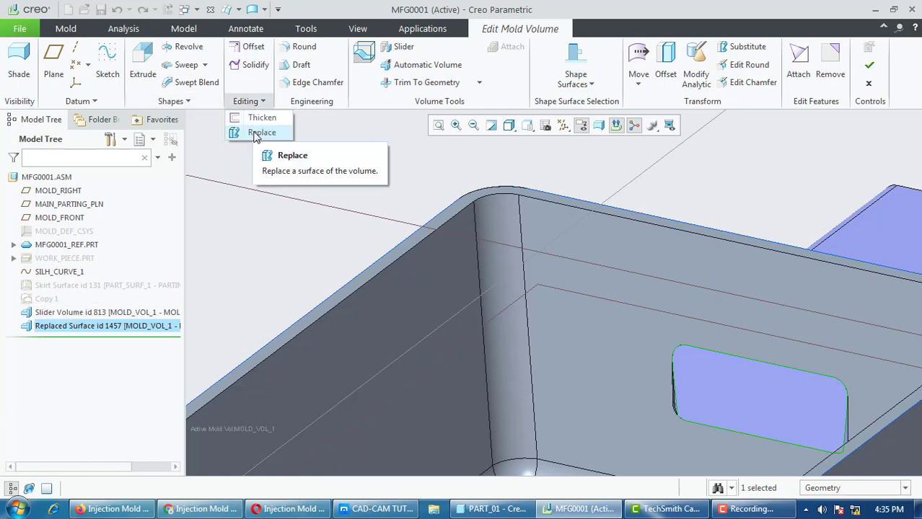
left_click(253, 131)
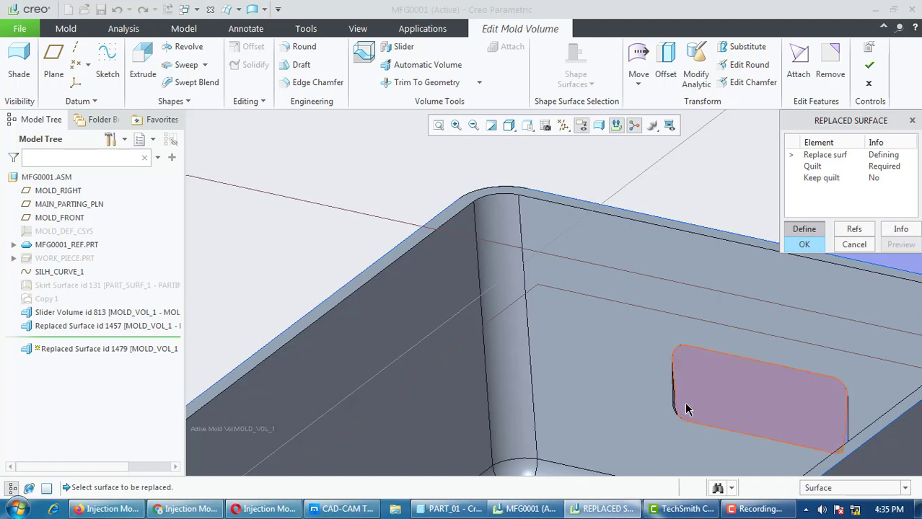
middle_click_drag(671, 426, 692, 401)
scroll(636, 466, "down", 7)
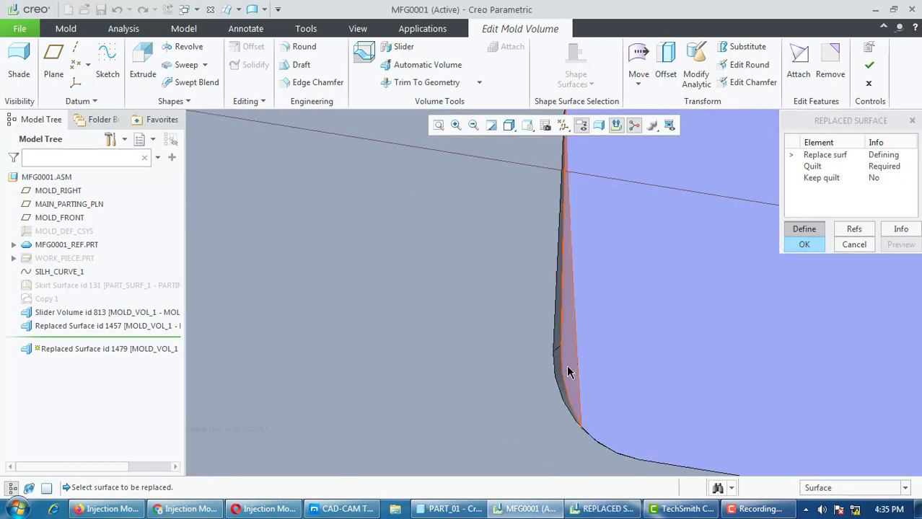
left_click(571, 368)
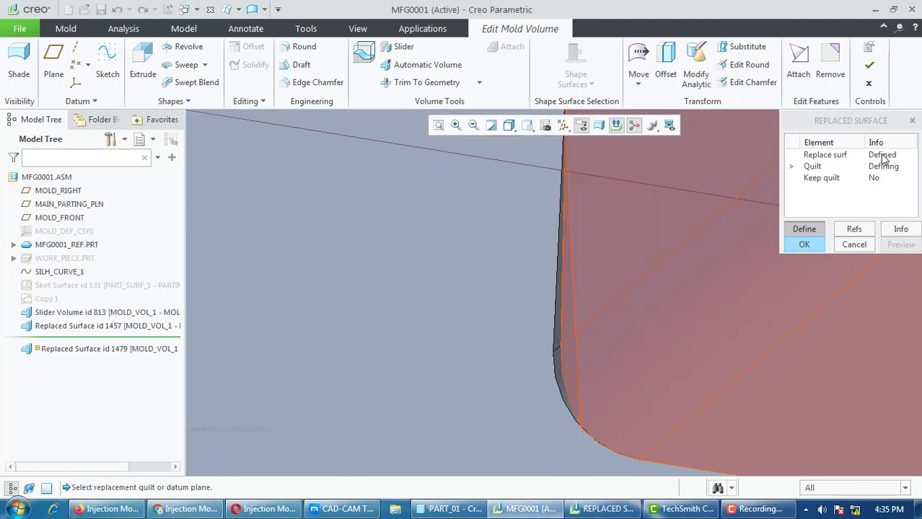
Show Copy 1 and pick it on the box's inner wall as the replacement quilt
right_click(54, 299)
left_click(61, 274)
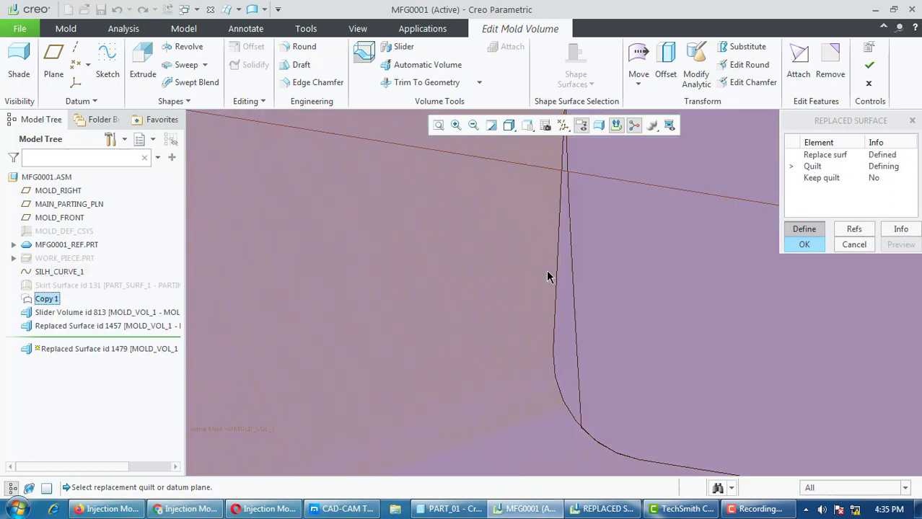
scroll(512, 285, "up", 4)
scroll(445, 349, "up", 3)
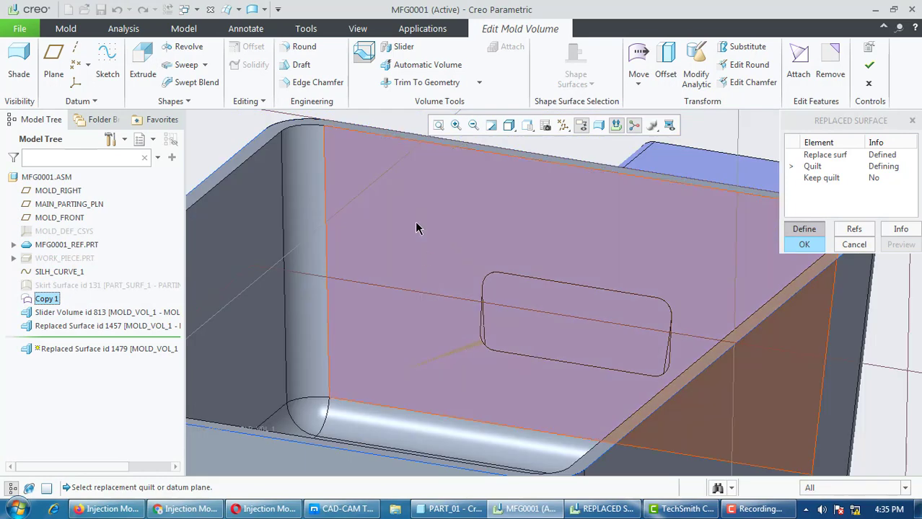
left_click(416, 226)
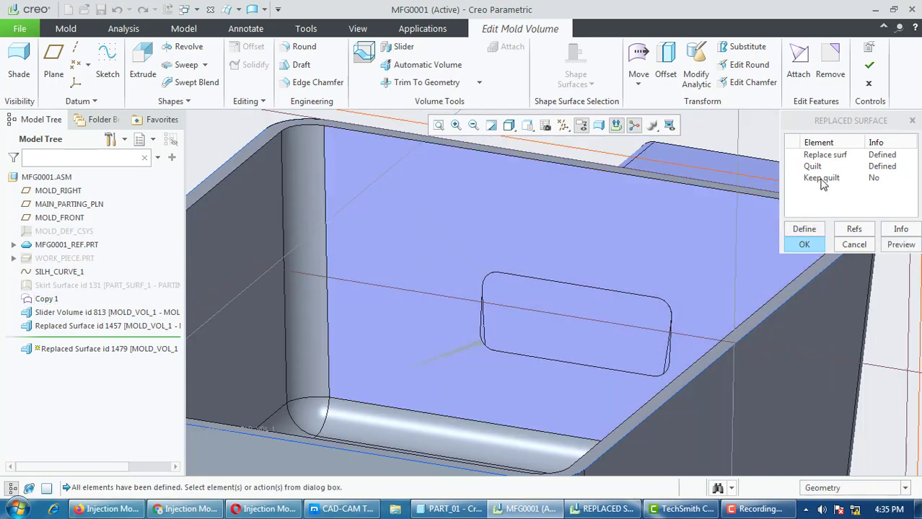
Set Keep quilt to Yes, preview the replacement around the window and complete it
left_click(820, 178)
left_click(805, 230)
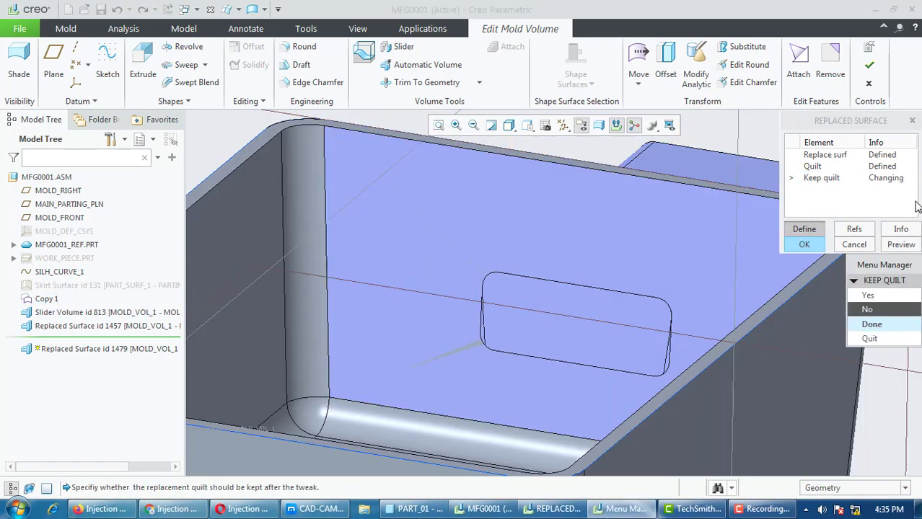
left_click(866, 296)
left_click(862, 325)
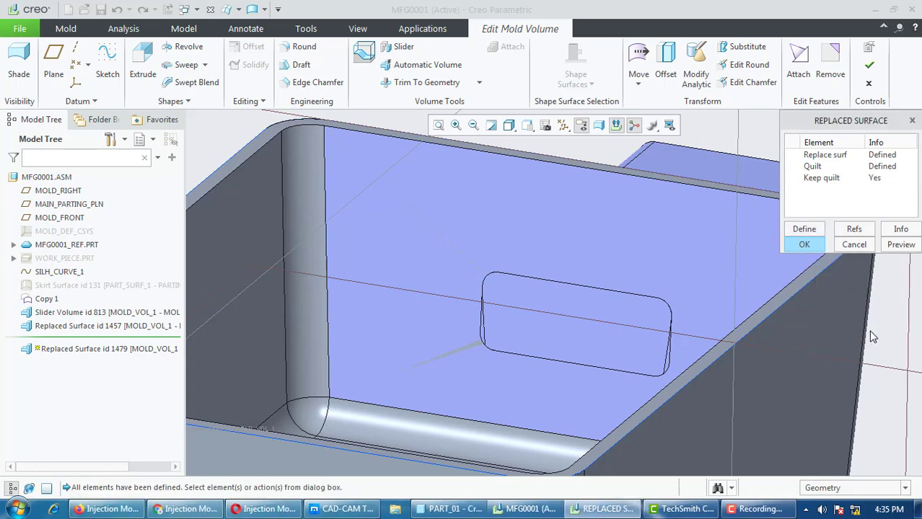
left_click(901, 245)
scroll(476, 343, "down", 3)
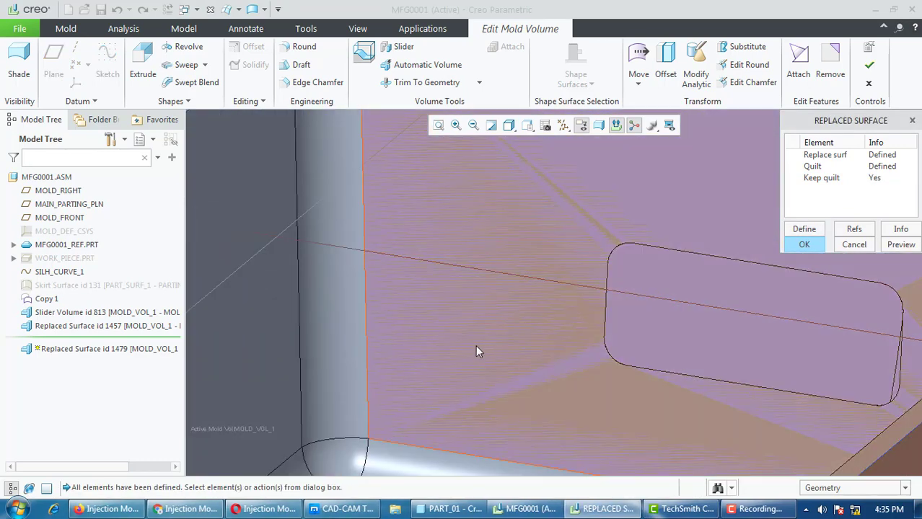
scroll(479, 350, "up", 2)
middle_click_drag(802, 351, 642, 331)
scroll(596, 292, "down", 3)
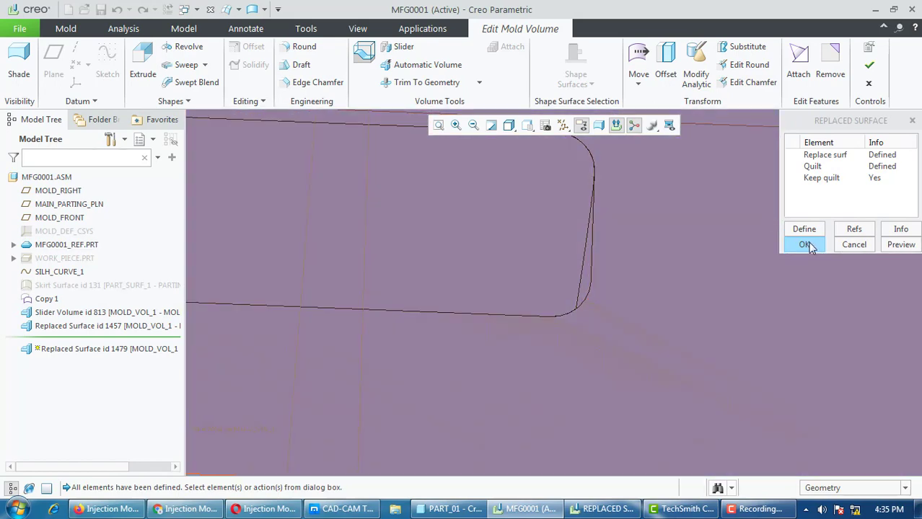
left_click(806, 244)
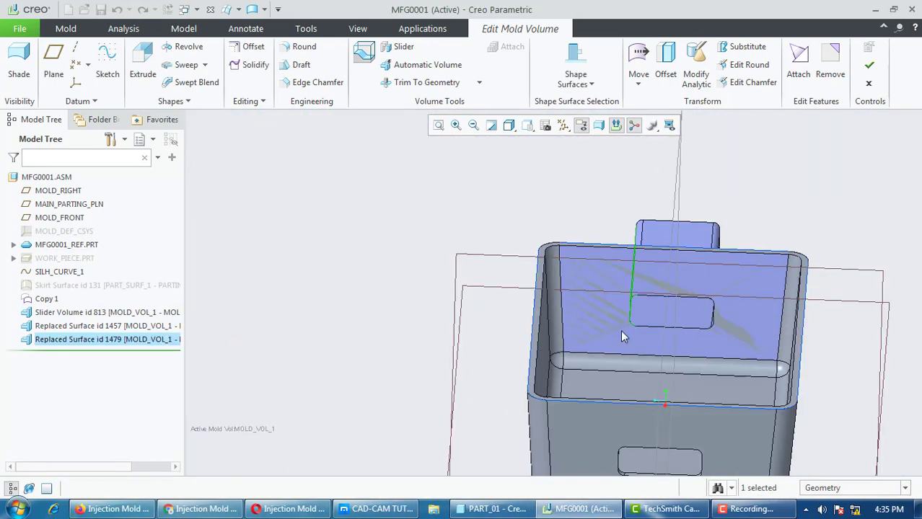
Hide the Copy 1 quilt to expose the slider volume inside the window
left_click(359, 176)
left_click(249, 101)
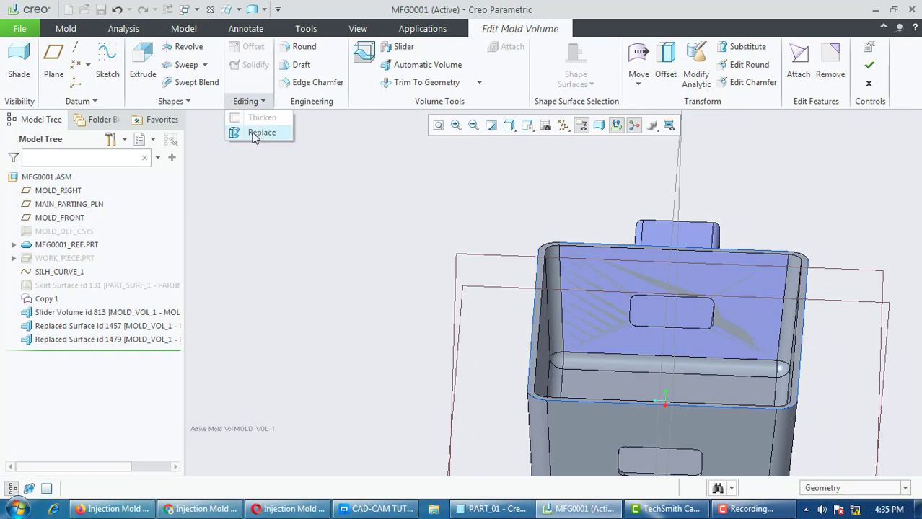
left_click(39, 298)
right_click(52, 302)
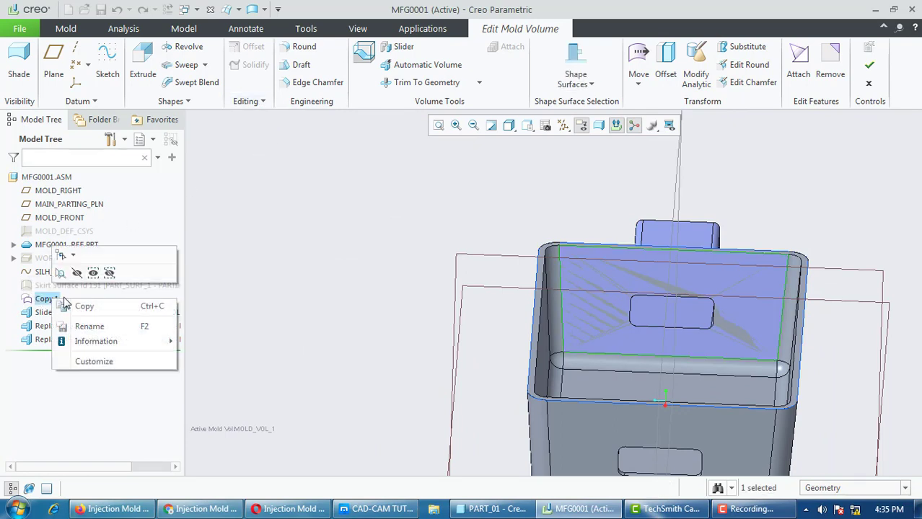
left_click(77, 273)
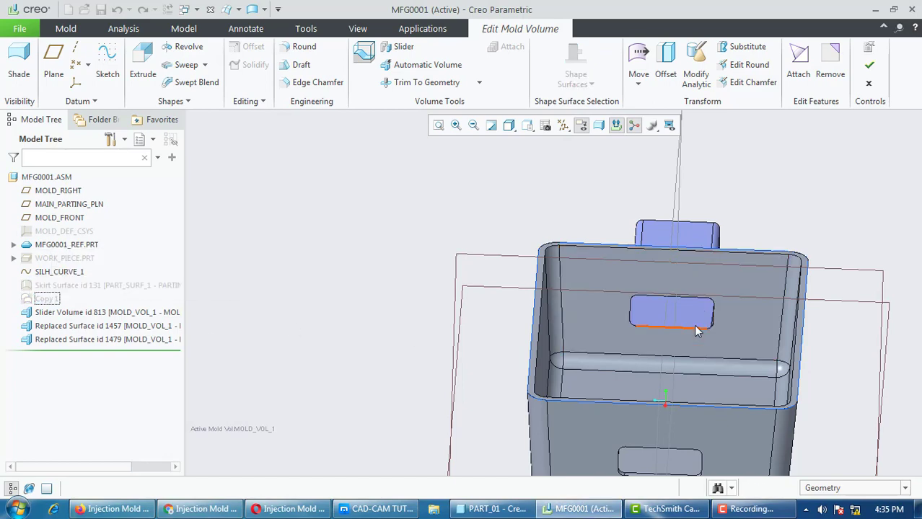
Start a third surface Replace and choose the narrow slider face at the window's right edge as the surface to replace
middle_click_drag(696, 330, 707, 309)
scroll(690, 301, "down", 8)
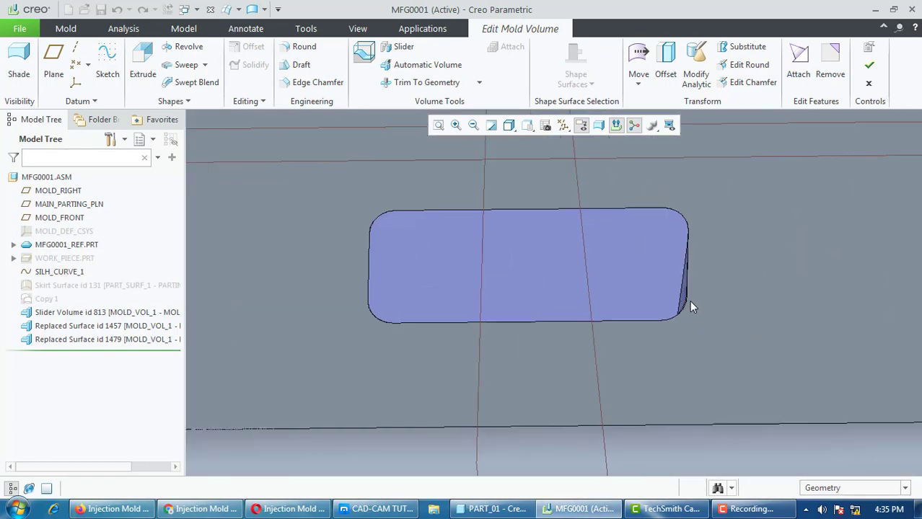
middle_click_drag(678, 287, 677, 283)
scroll(573, 303, "up", 4)
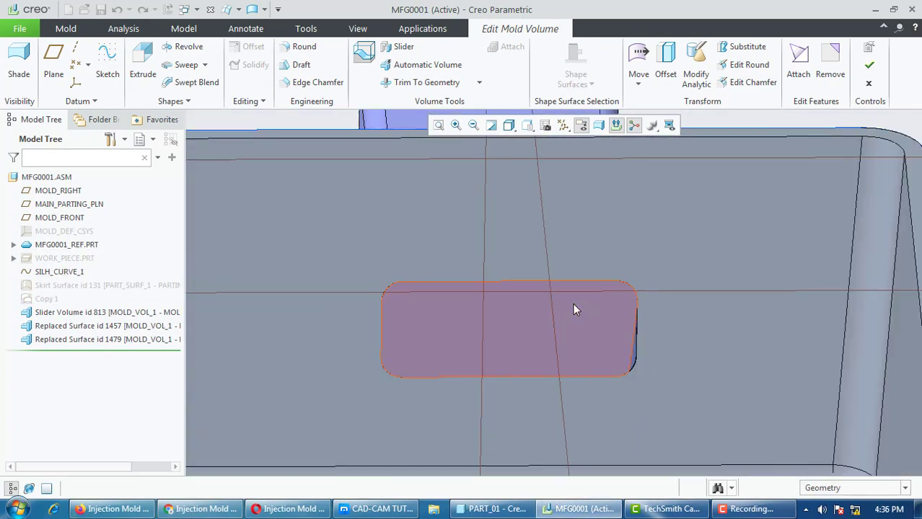
scroll(625, 349, "down", 4)
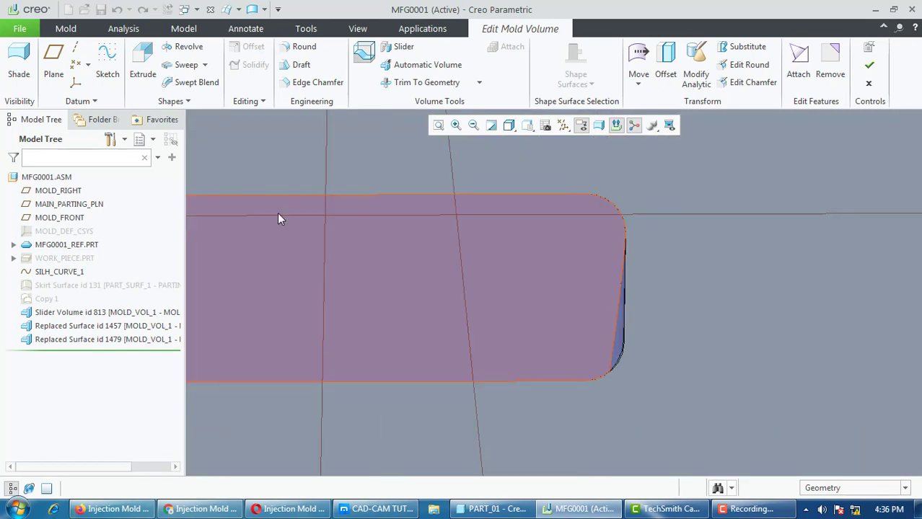
left_click(280, 219)
left_click(262, 102)
left_click(261, 133)
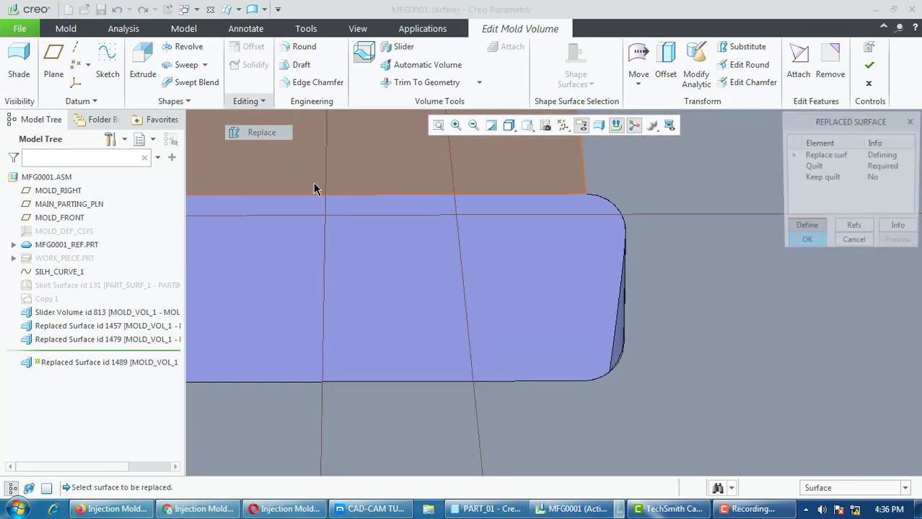
scroll(645, 350, "down", 3)
left_click(648, 350)
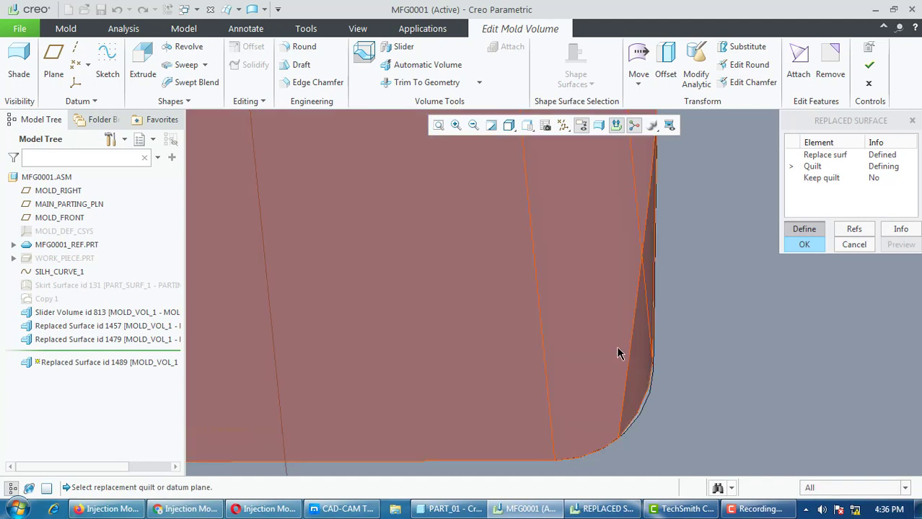
Show Copy 1 again and pick it as the replacement quilt for the right-hand face
scroll(618, 350, "up", 5)
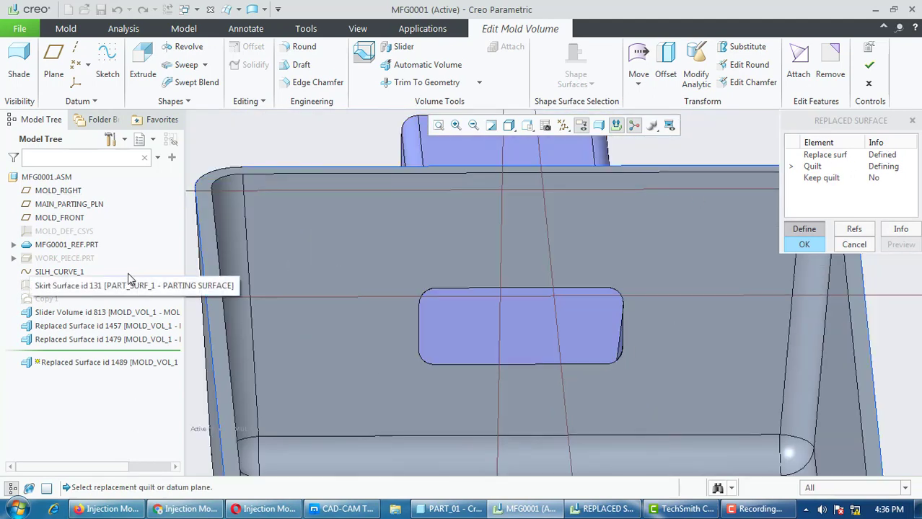
right_click(50, 298)
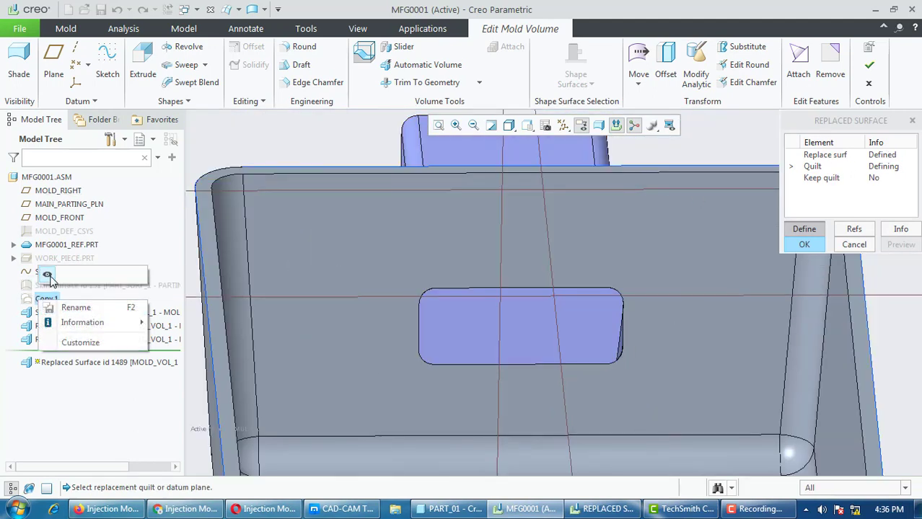
left_click(49, 279)
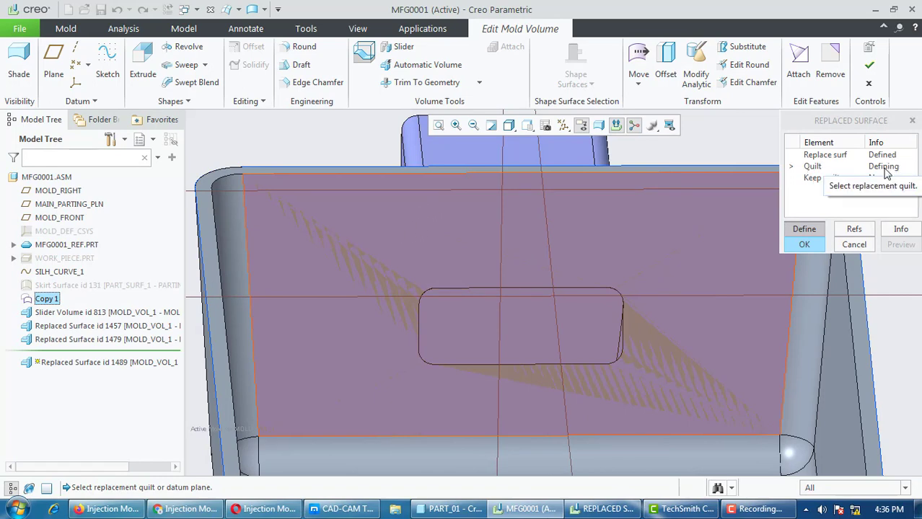
left_click(399, 252)
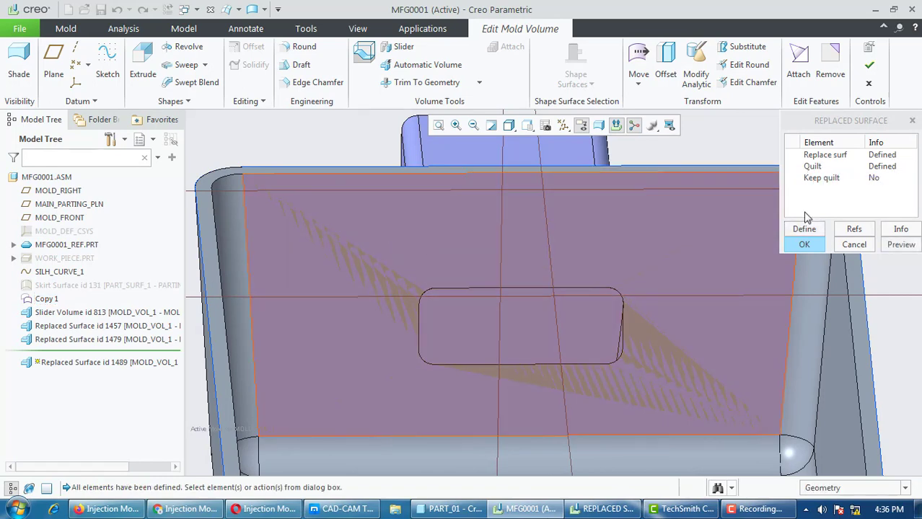
Set Keep quilt to No and complete the third surface replacement
left_click(820, 181)
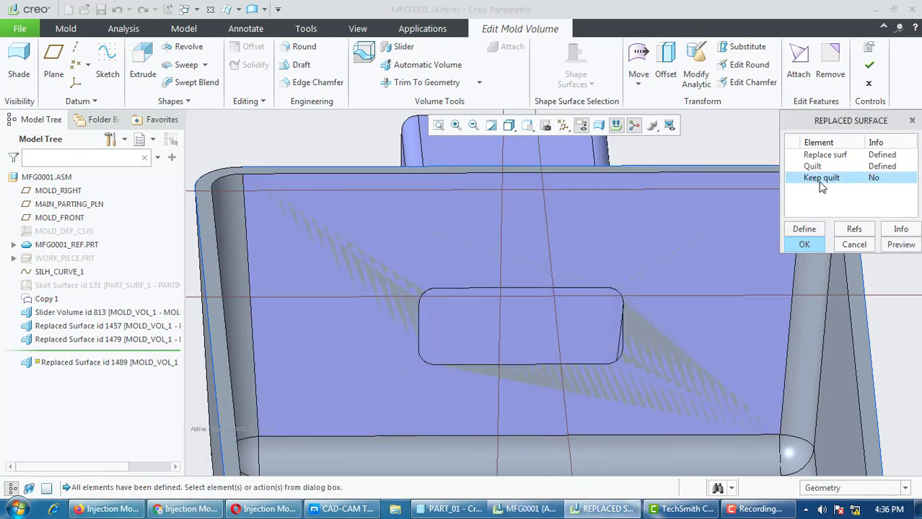
left_click(804, 230)
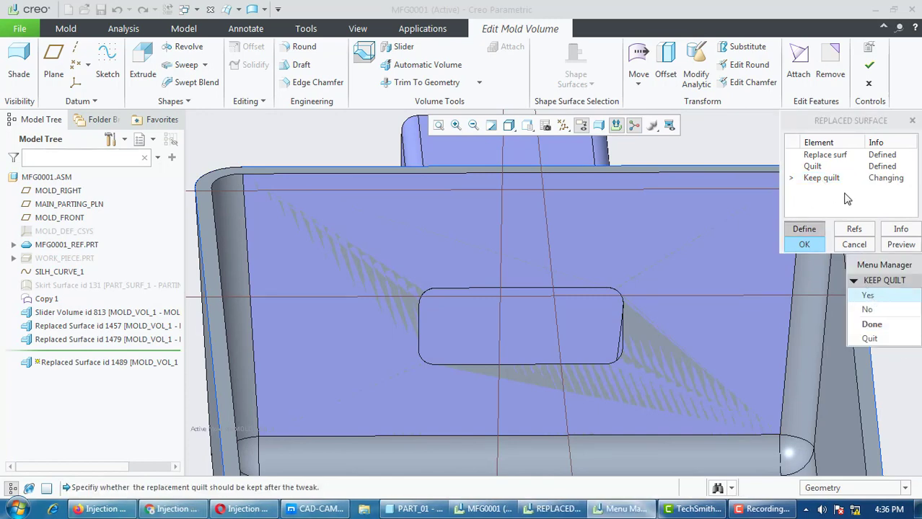
left_click(868, 310)
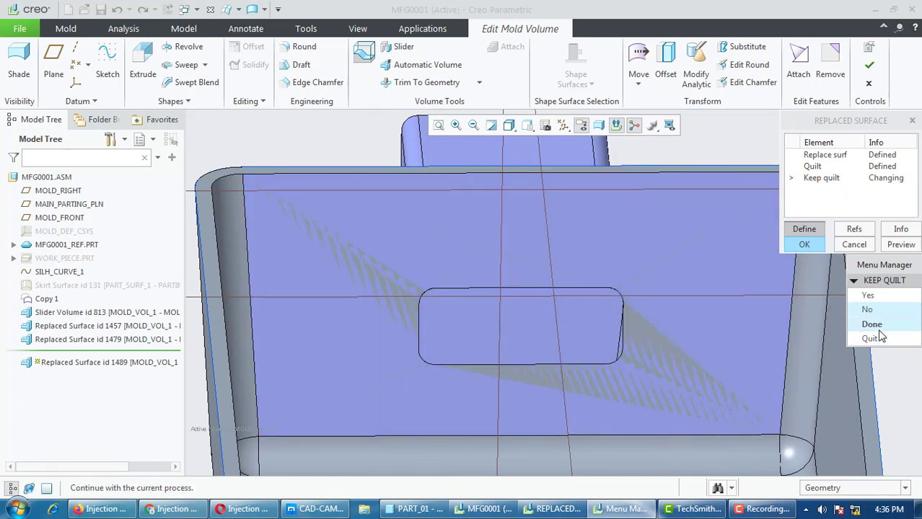
left_click(871, 325)
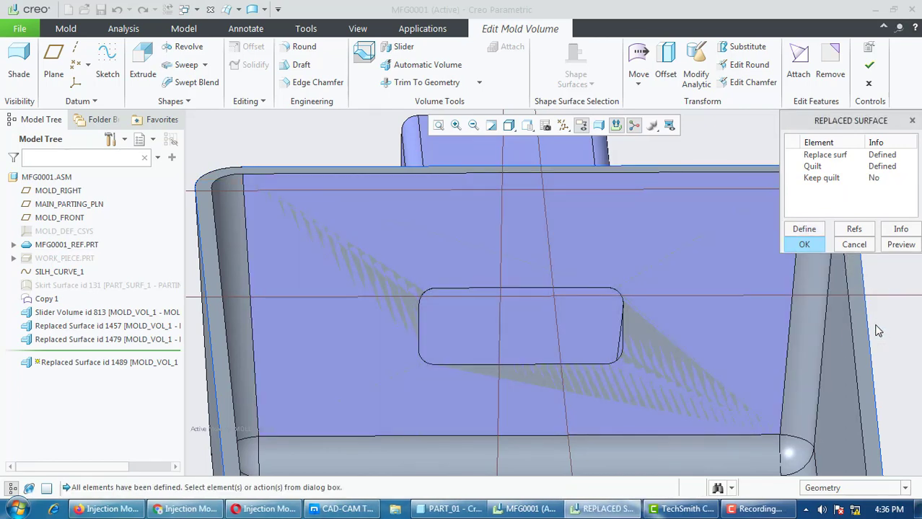
left_click(818, 247)
Check the slider volume at the window and finish editing the mold volume
middle_click_drag(692, 241, 690, 218)
left_click(772, 132)
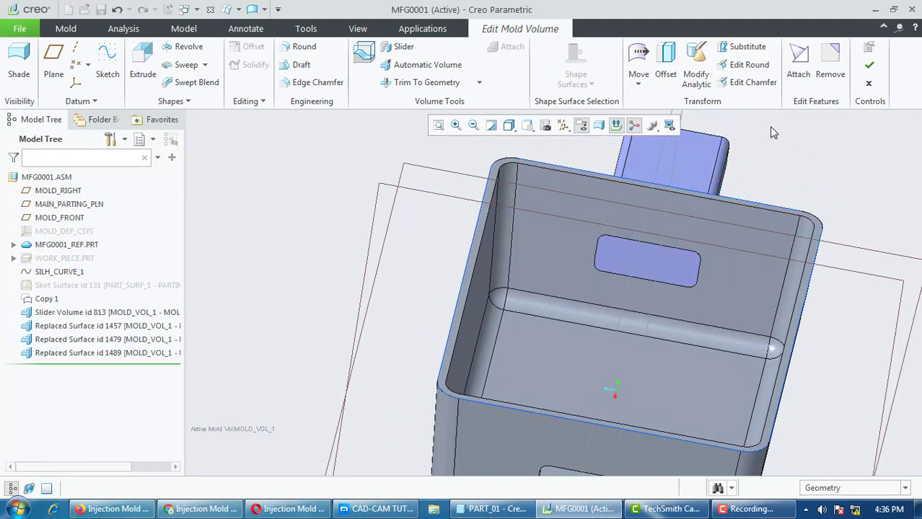
left_click(869, 67)
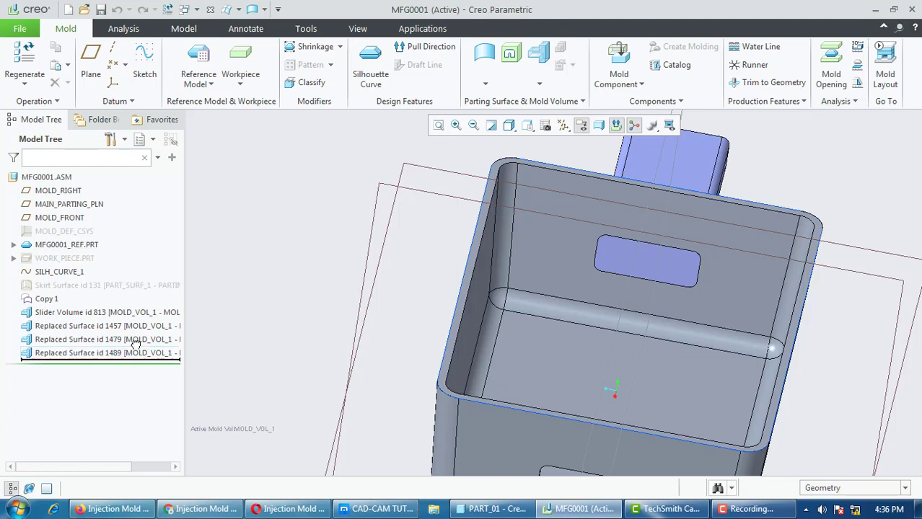
Move the insertion point to just after the Slider Volume feature and hide Copy 1
left_click_drag(145, 312, 145, 318)
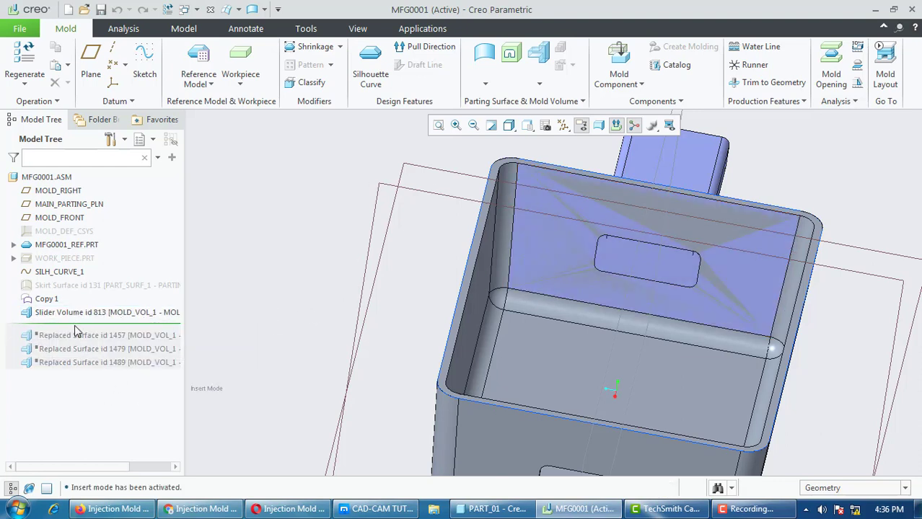
right_click(54, 299)
left_click(77, 271)
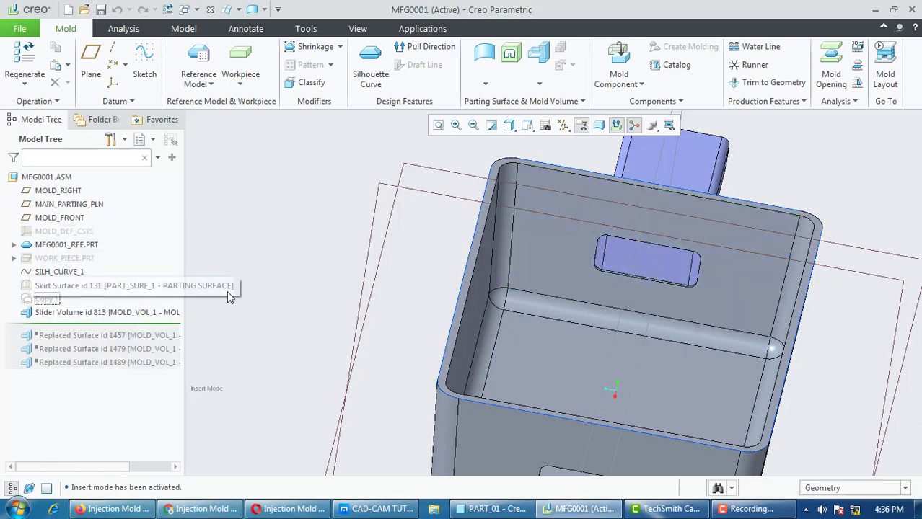
Inspect the window gap, return the insertion point to after the last replaced surface, and check the window's inner wall
middle_click_drag(647, 263, 647, 304)
scroll(648, 305, "up", 8)
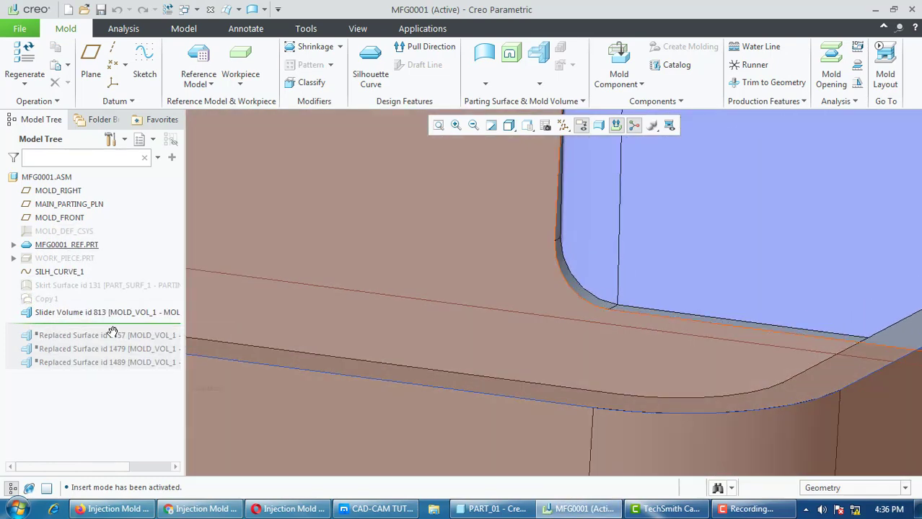
left_click_drag(113, 329, 109, 364)
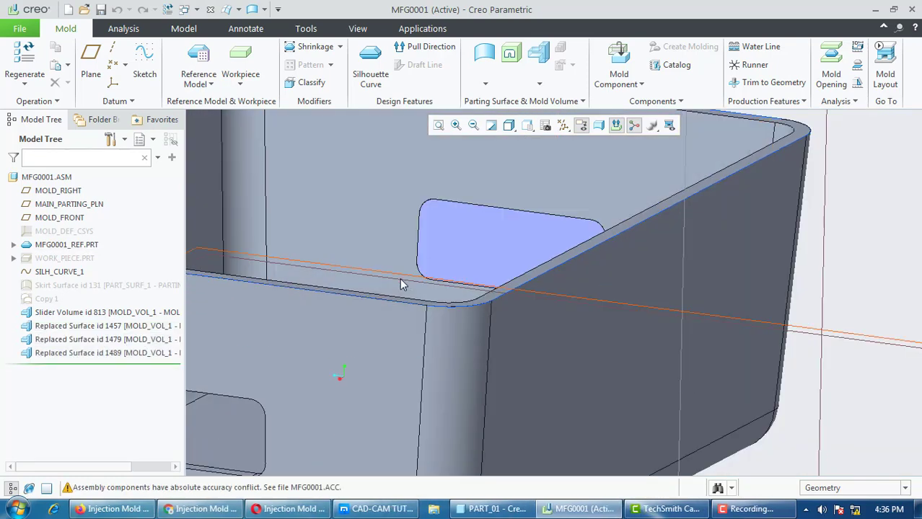
left_click(441, 240)
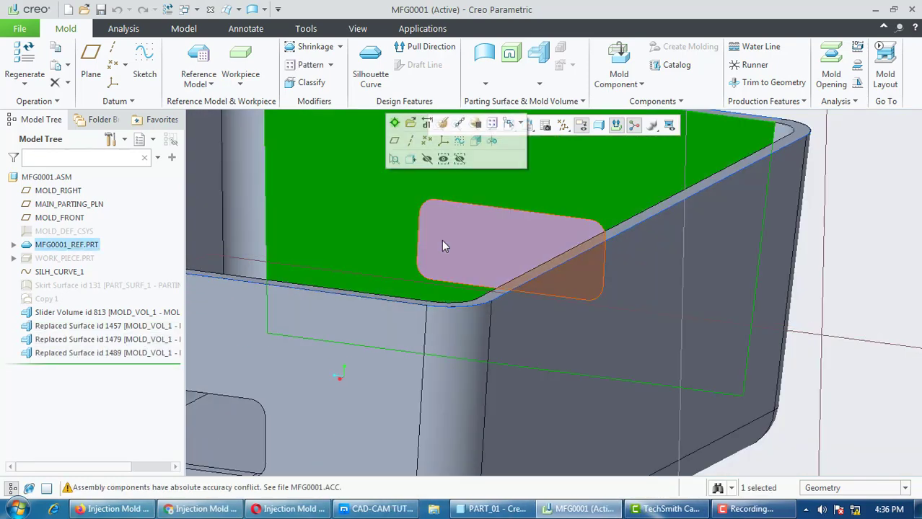
scroll(501, 266, "down", 5)
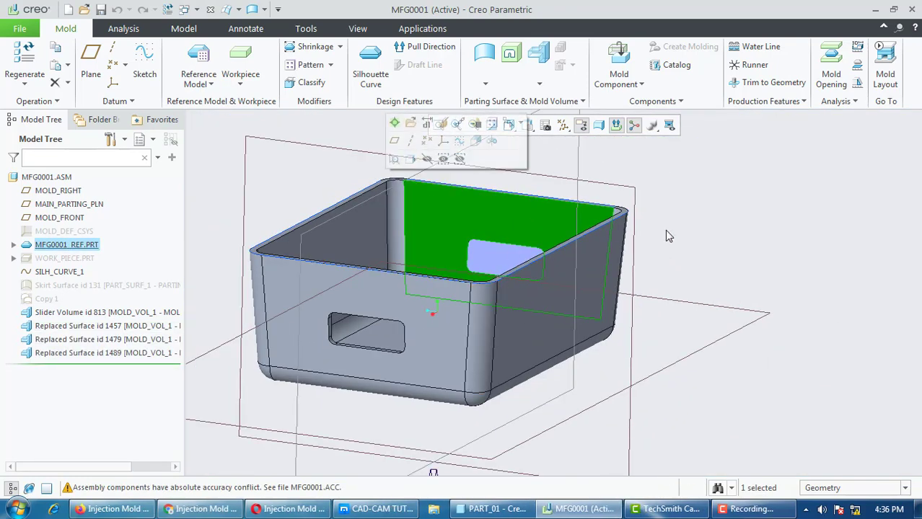
Reopen the mold volume for editing from its last replaced surface and show WORK_PIECE.PRT
right_click(54, 258)
left_click(137, 400)
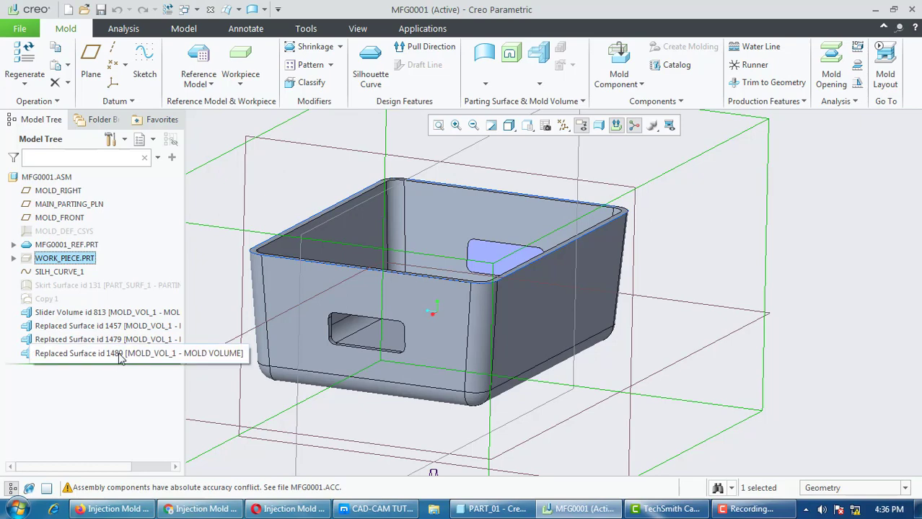
right_click(119, 354)
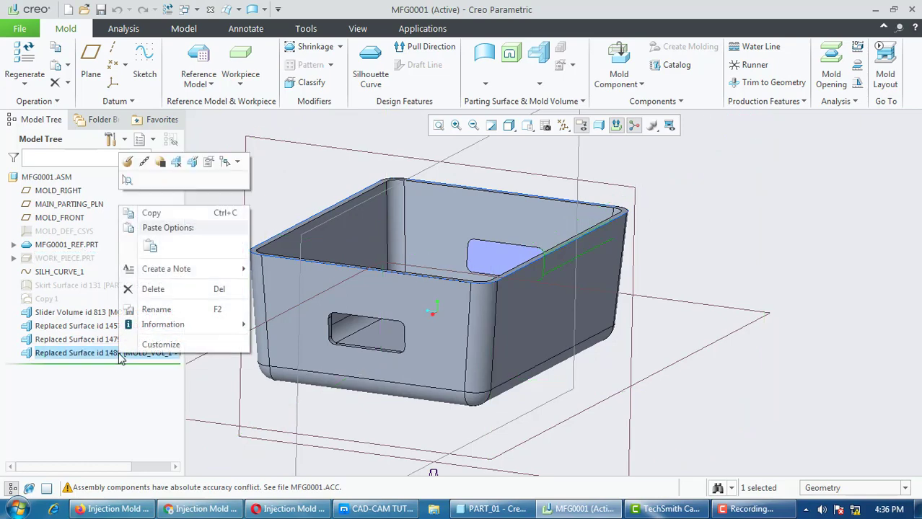
left_click(193, 163)
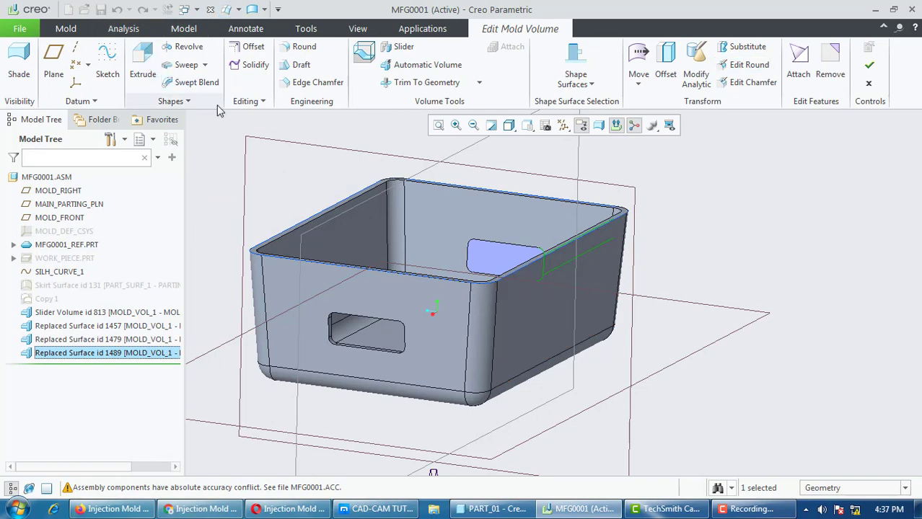
right_click(60, 259)
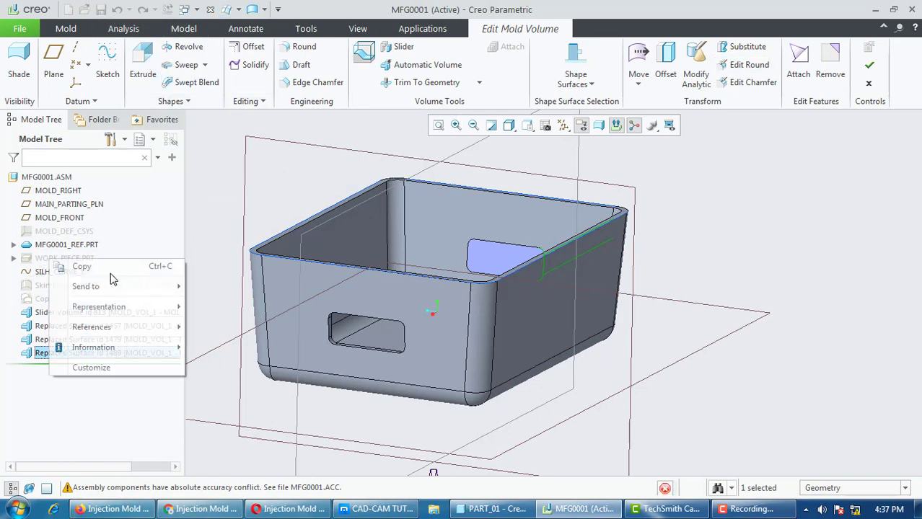
left_click(75, 233)
Start an Extrude sketch on the workpiece side face at the slider's outer end and orient the view to the sketch plane
middle_click_drag(404, 319, 564, 395)
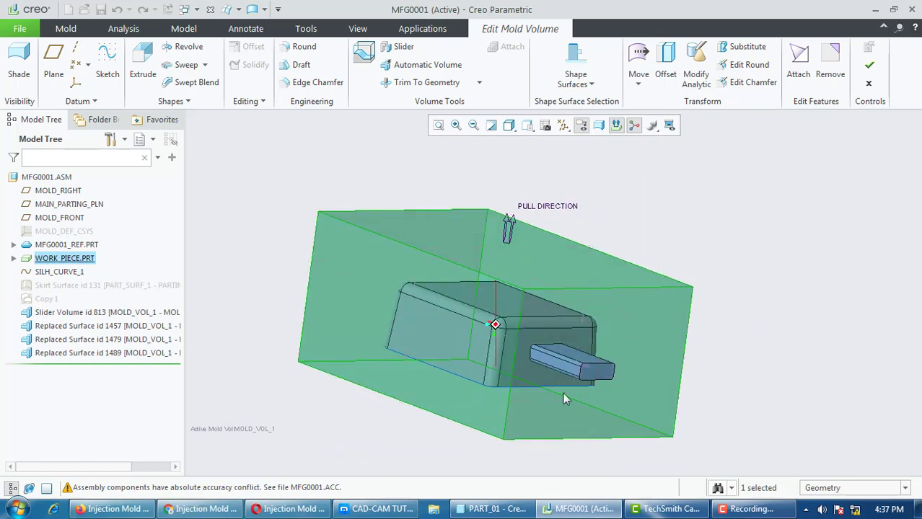
scroll(552, 368, "down", 3)
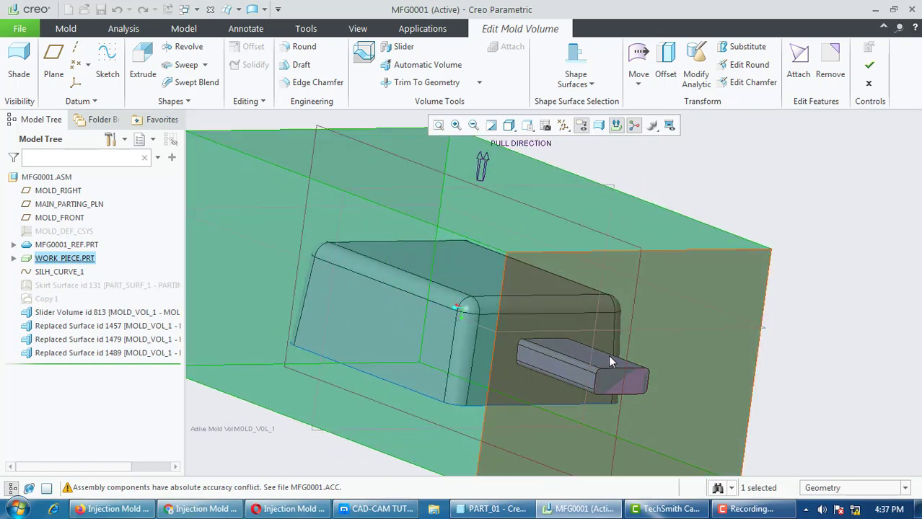
mouse_move(577, 364)
middle_mouse_down()
mouse_move(555, 372)
mouse_move(573, 383)
mouse_move(569, 415)
mouse_move(558, 397)
middle_mouse_up()
middle_click_drag(557, 364, 527, 360)
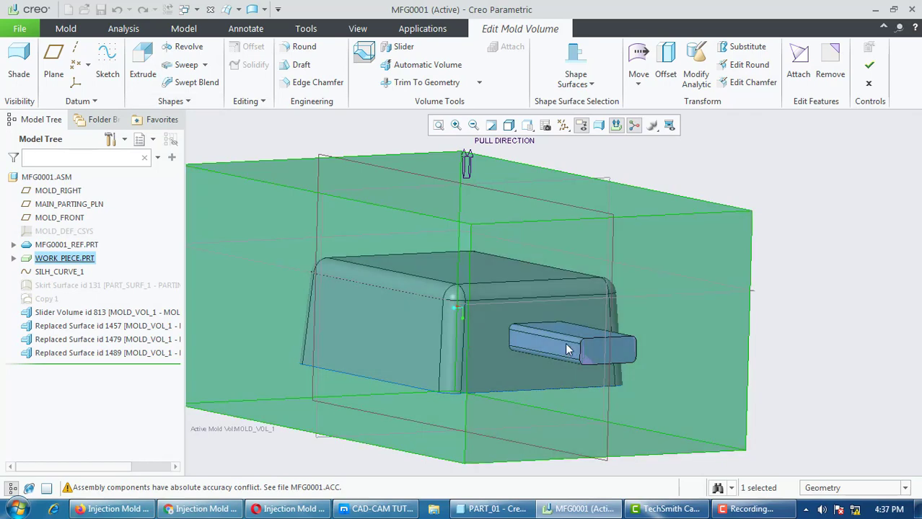
left_click(143, 60)
left_click(110, 104)
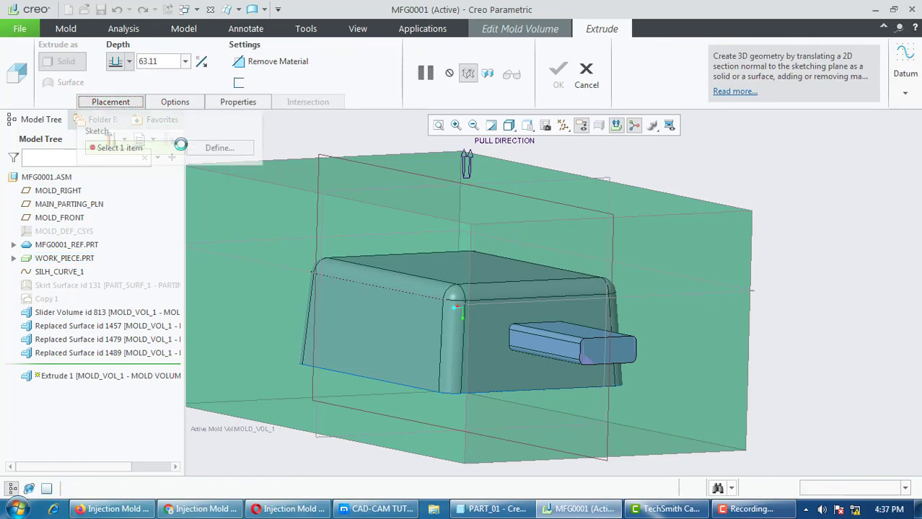
left_click(211, 149)
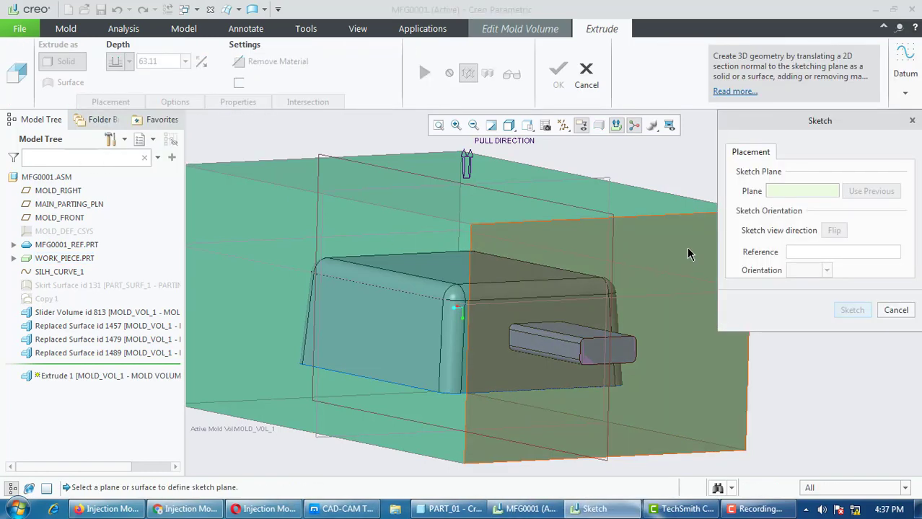
left_click(689, 258)
left_click(851, 310)
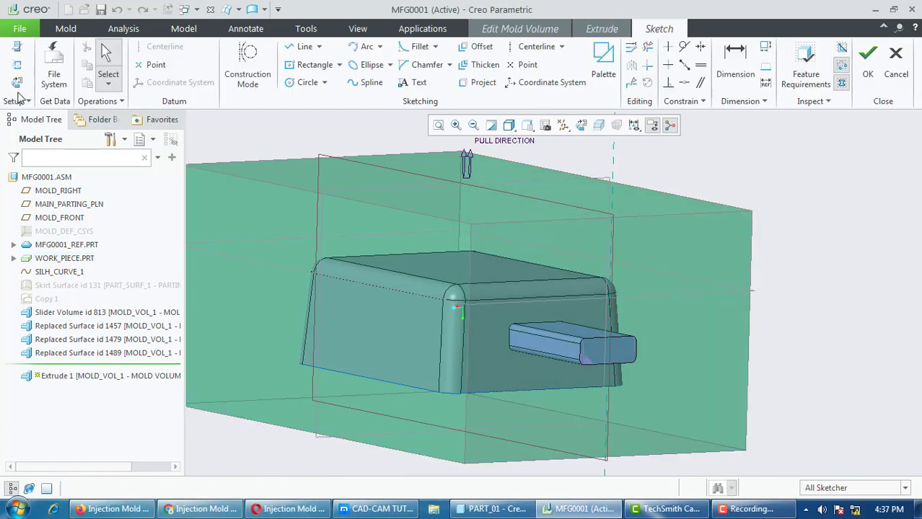
left_click(18, 83)
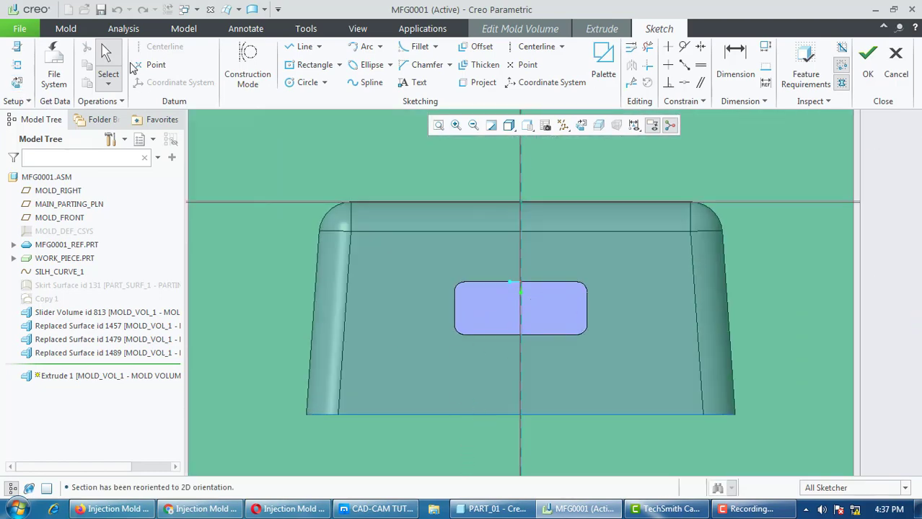
Add the box's open-rim edge and both vertical sides of the slider volume as sketch references
left_click(17, 66)
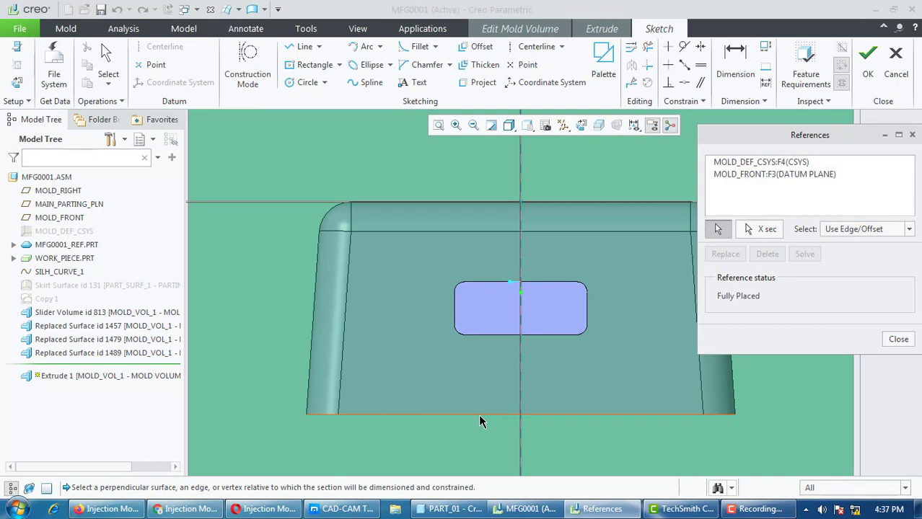
left_click(468, 425)
scroll(454, 274, "down", 4)
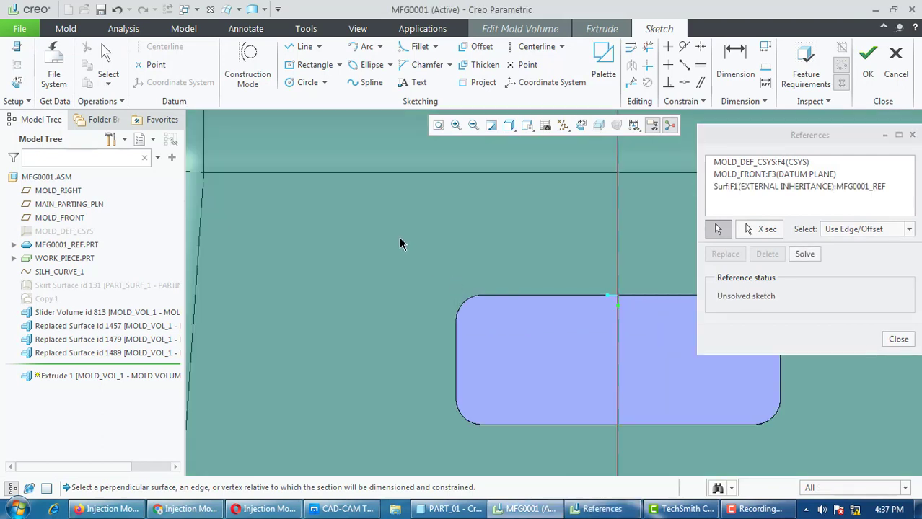
scroll(453, 305, "up", 3)
scroll(434, 305, "down", 2)
left_click(431, 298)
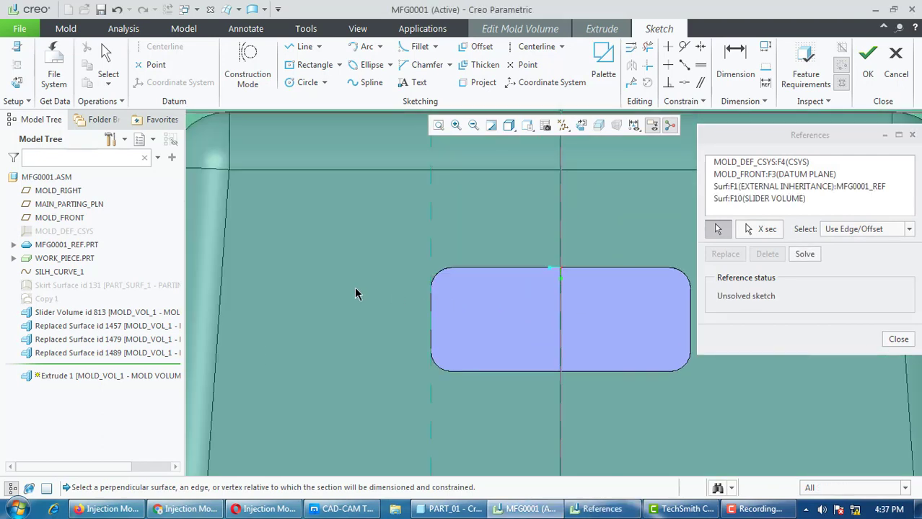
scroll(356, 294, "up", 3)
middle_click(563, 310)
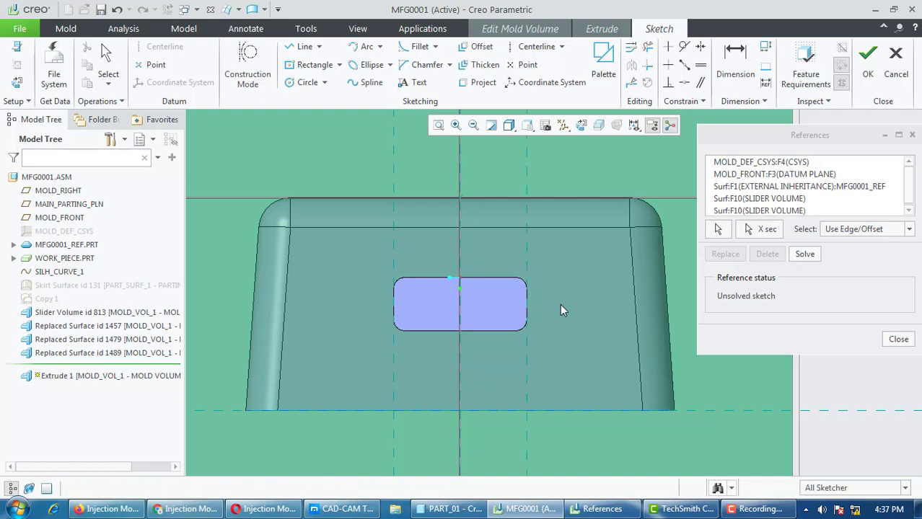
middle_click(563, 310)
Switch the display to No Hidden and sketch a corner rectangle between the slider's sides, from its mid-height to the box's rim line
left_click(511, 128)
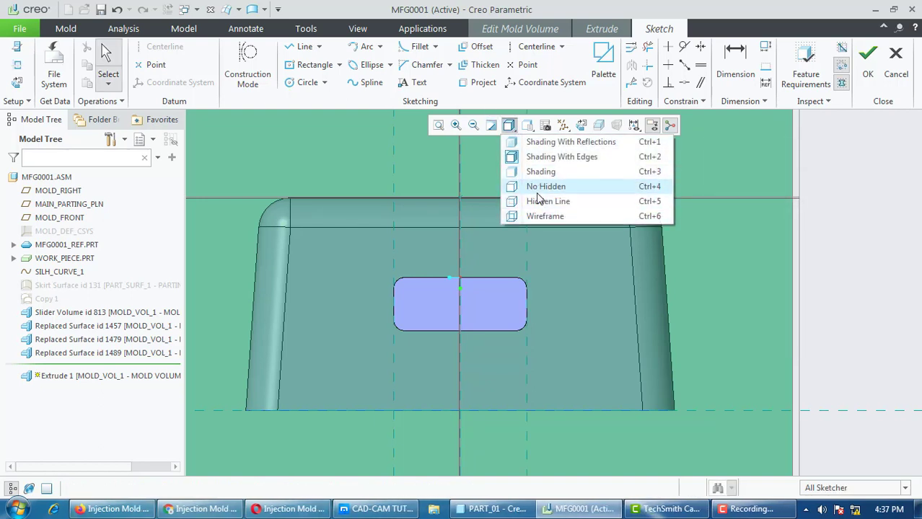
left_click(538, 191)
scroll(411, 329, "down", 3)
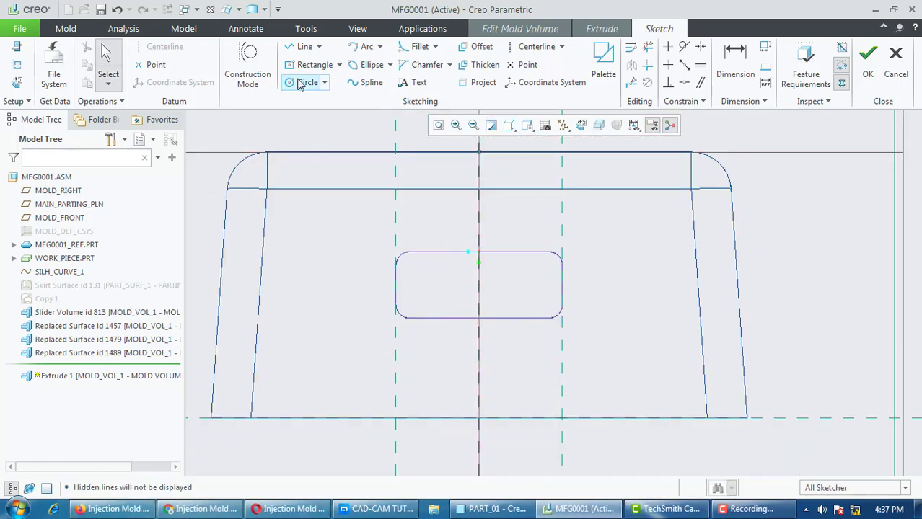
left_click(337, 66)
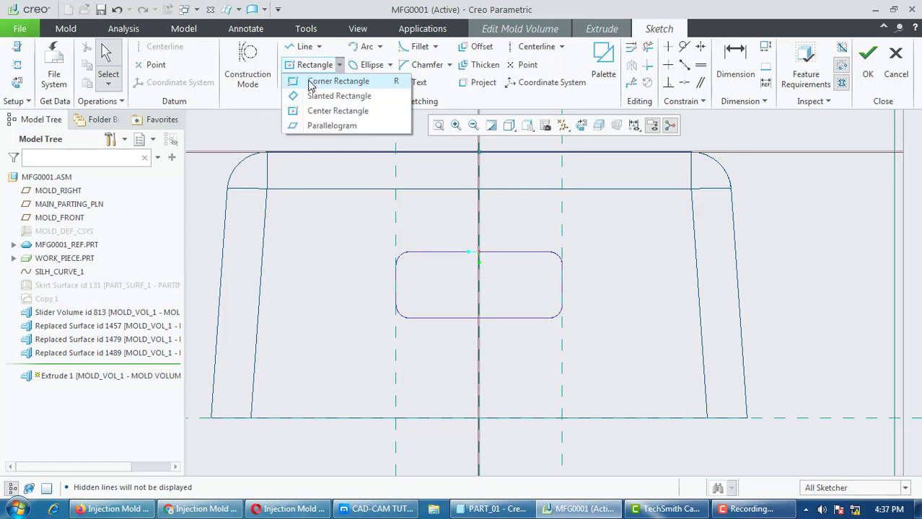
left_click(329, 83)
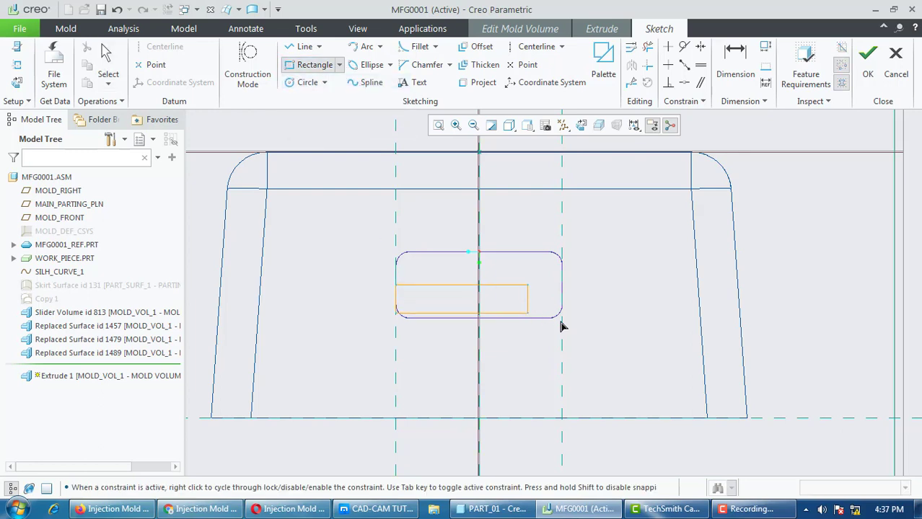
left_click(562, 418)
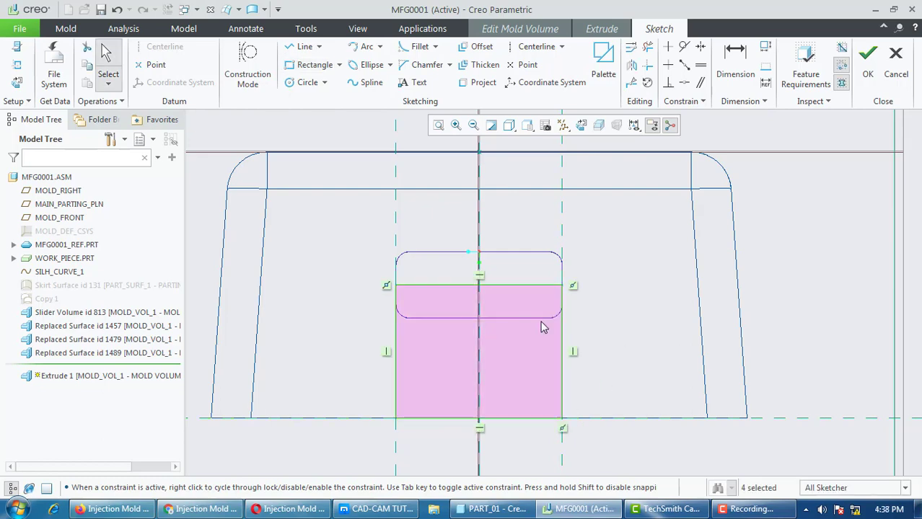
Return the display to Shading With Edges, check the rectangle against the slider, and accept the sketch
left_click(509, 125)
left_click(526, 157)
mouse_move(430, 265)
middle_mouse_down()
mouse_move(488, 263)
mouse_move(386, 258)
middle_mouse_up()
scroll(386, 258, "up", 4)
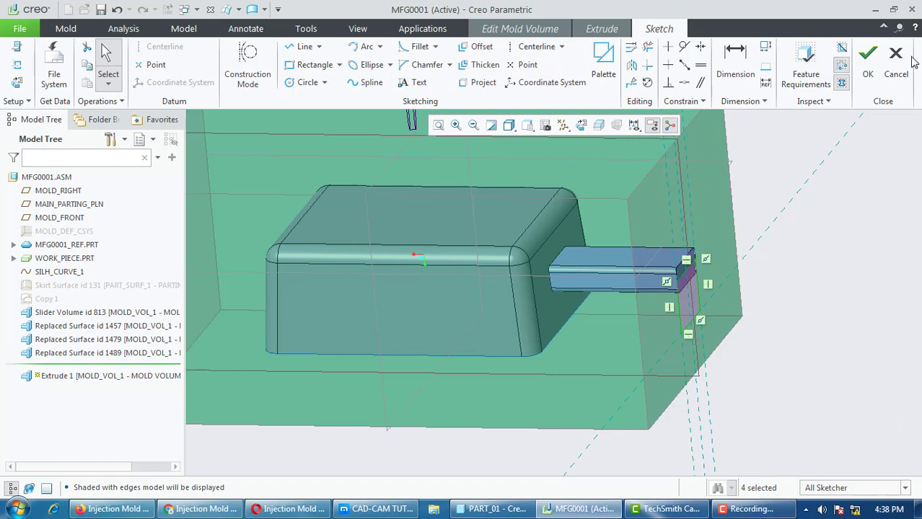
middle_click_drag(704, 197, 663, 216)
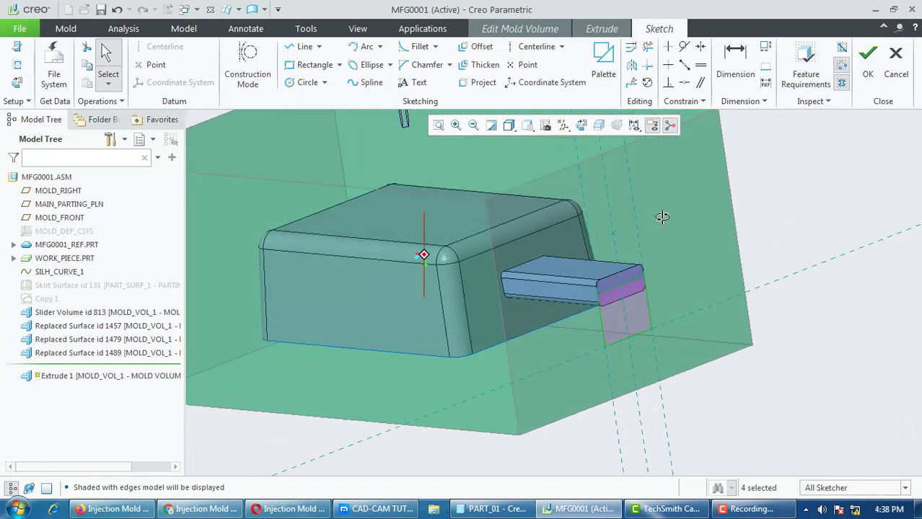
left_click(869, 65)
Set the extrusion depth up to the box's outer side wall around the window and check where it meets the wall
mouse_move(798, 206)
middle_mouse_down()
mouse_move(825, 191)
mouse_move(794, 217)
middle_mouse_up()
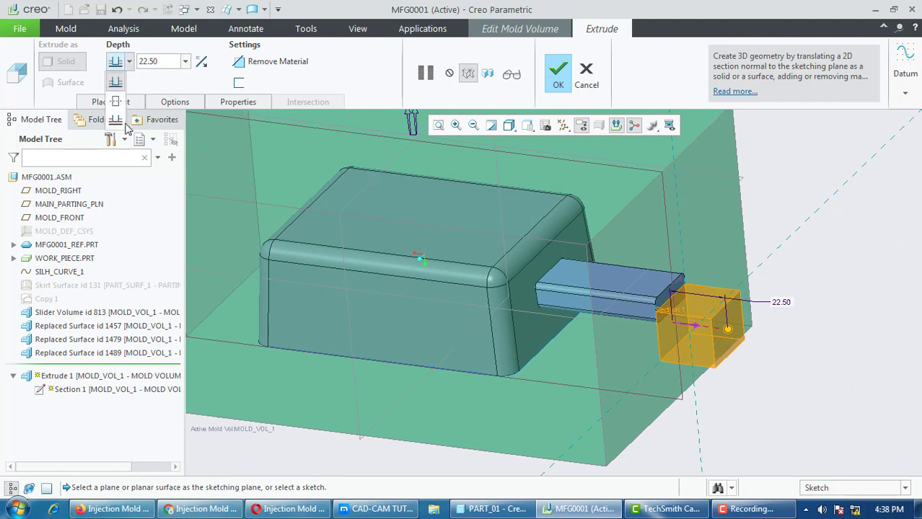
left_click(117, 122)
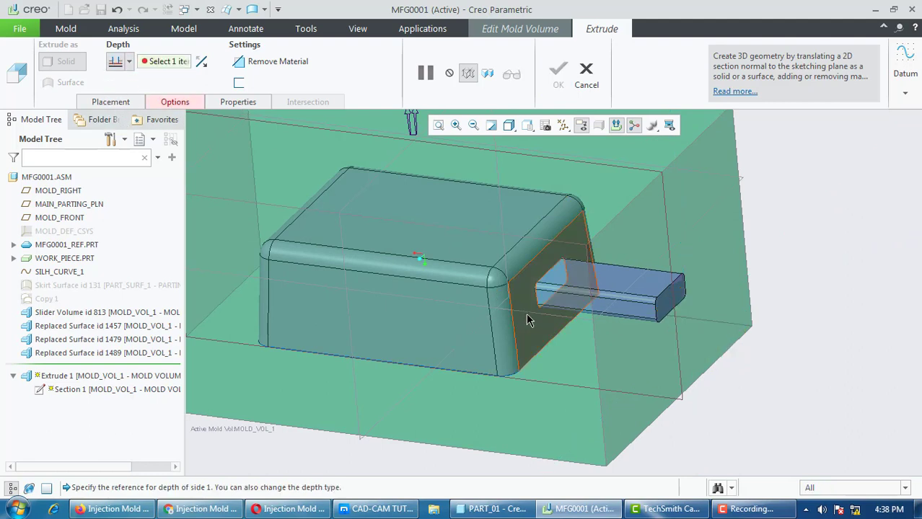
left_click(527, 321)
middle_click_drag(527, 321, 544, 298)
scroll(545, 298, "down", 4)
scroll(554, 267, "down", 2)
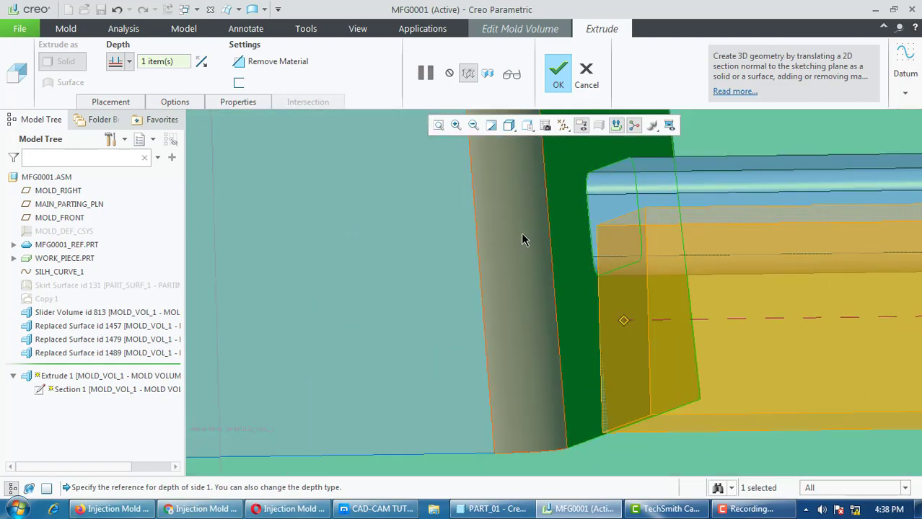
scroll(570, 253, "up", 5)
middle_click_drag(552, 251, 531, 215)
Preview and accept the extrusion, then finish editing the mold volume
left_click(512, 75)
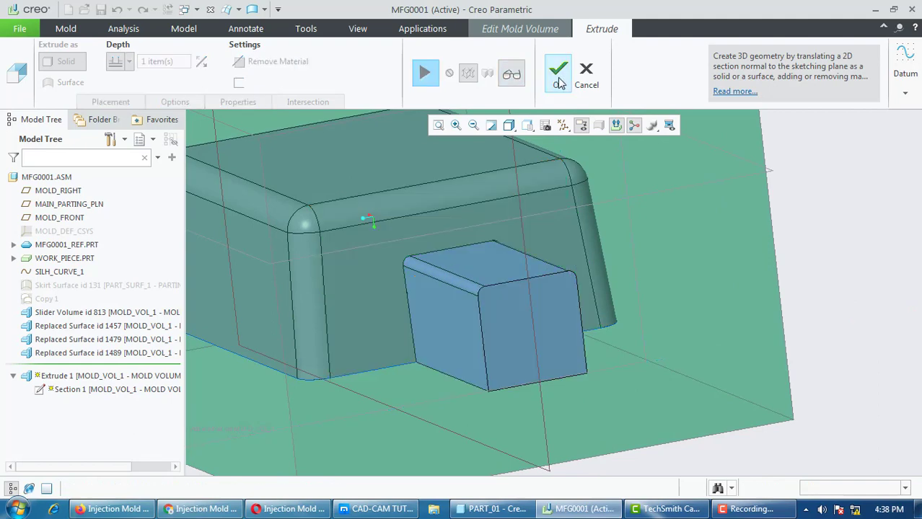
left_click(557, 72)
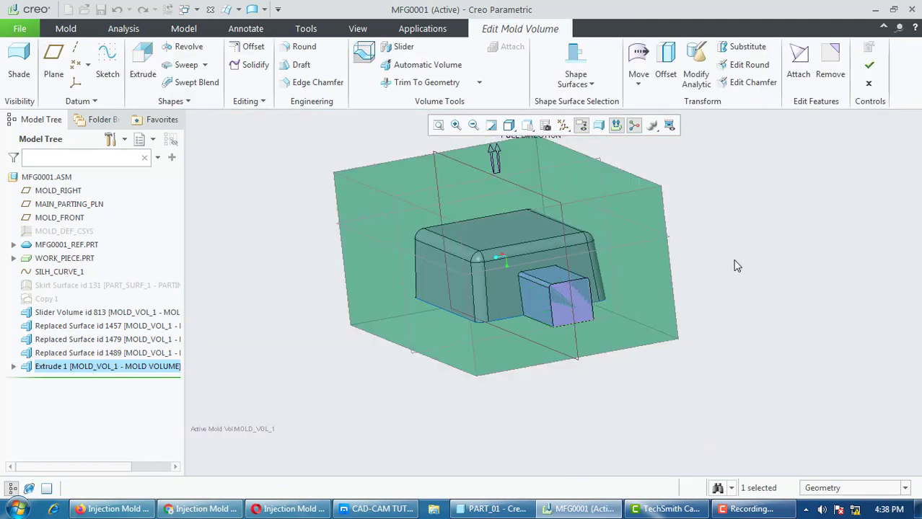
left_click(734, 266)
mouse_move(734, 266)
middle_mouse_down()
mouse_move(768, 181)
mouse_move(751, 259)
mouse_move(741, 259)
middle_mouse_up()
left_click(869, 68)
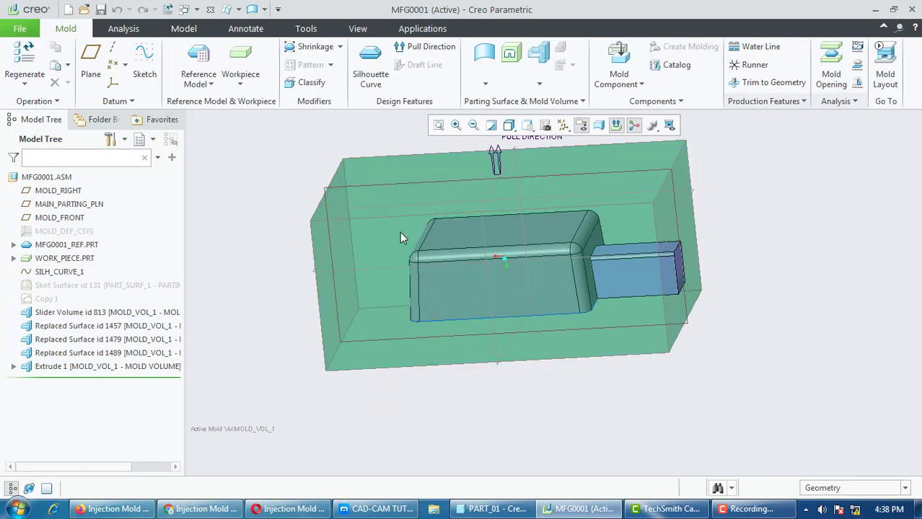
Group the slider volume, the three replaced surfaces and the extrusion into one local group
left_click(130, 318)
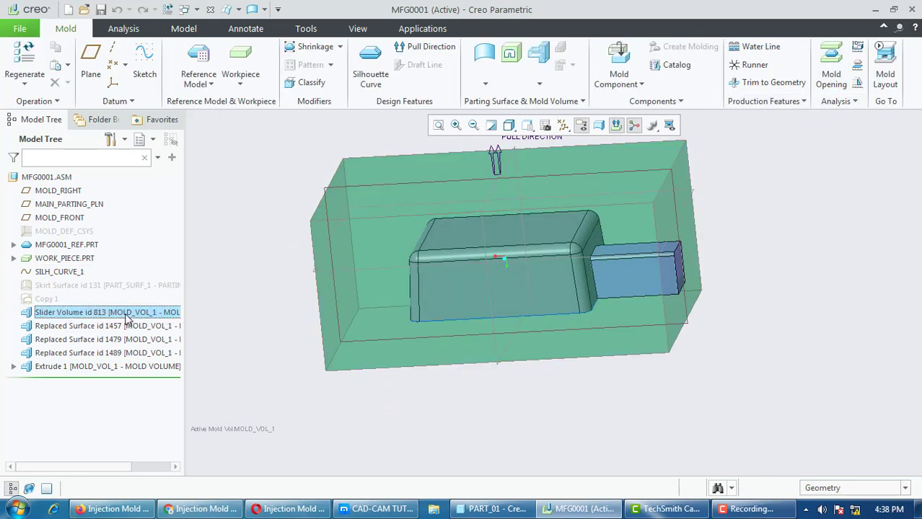
left_click(139, 369, "shift")
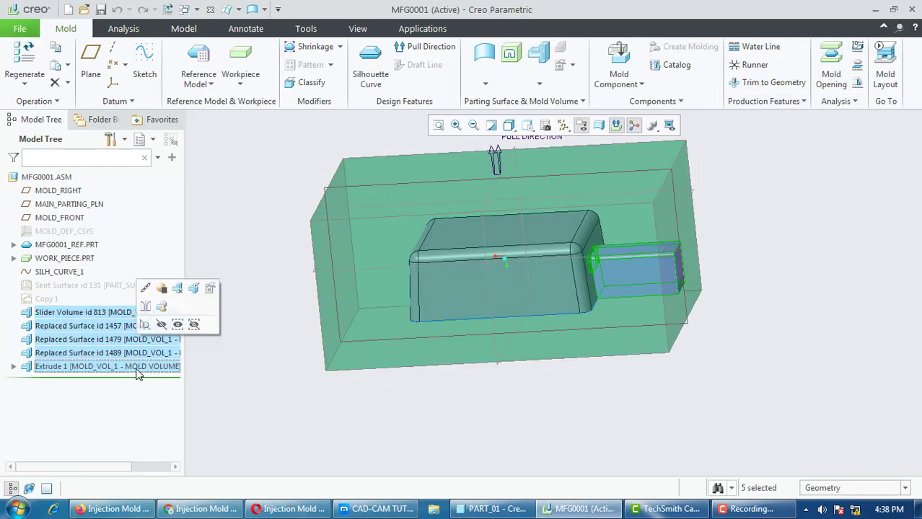
left_click(162, 308)
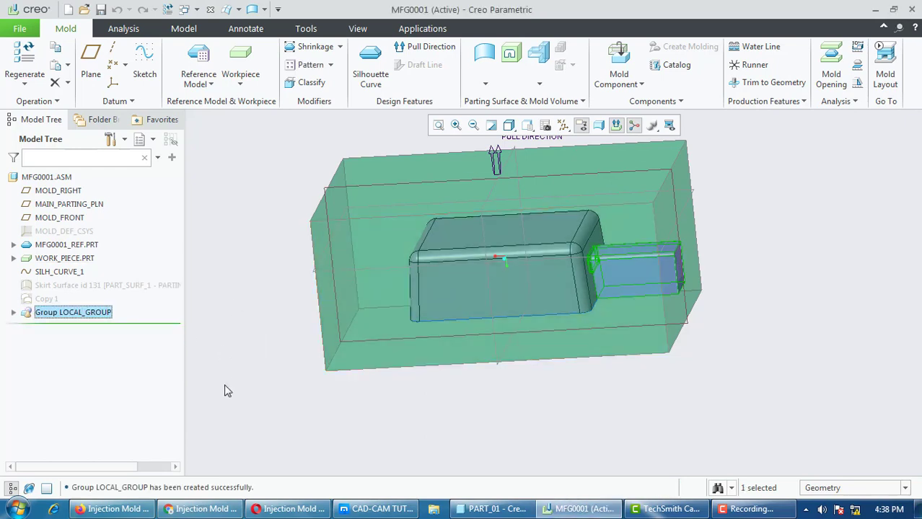
Hide the workpiece and the reference part, and inspect the slider volume from several angles
right_click(58, 261)
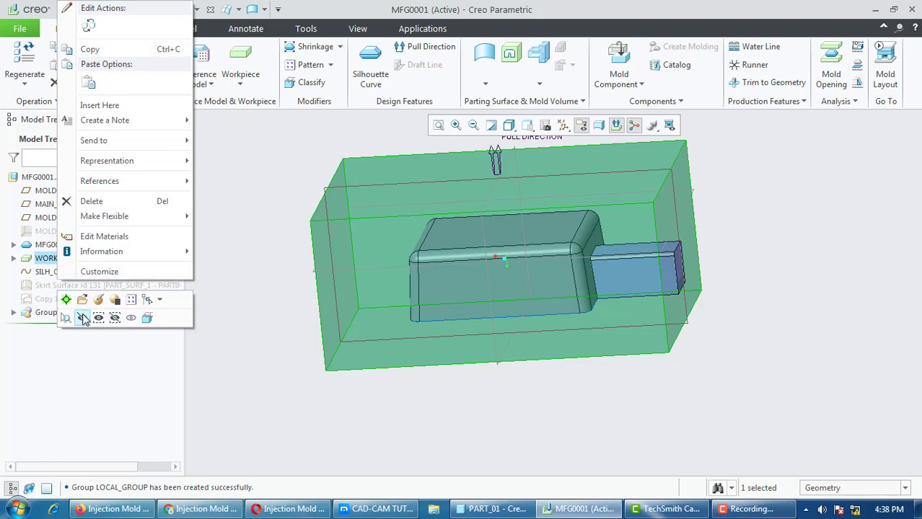
left_click(83, 320)
middle_click_drag(444, 314, 447, 333)
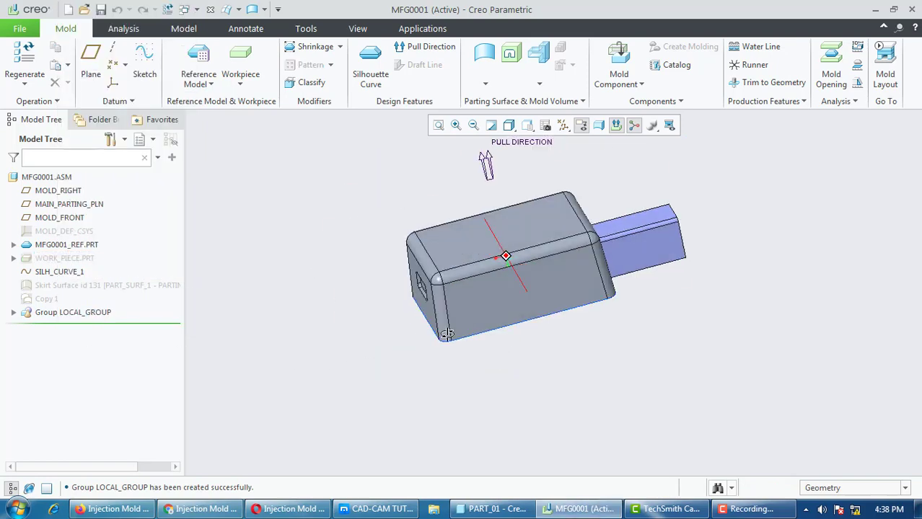
right_click(49, 248)
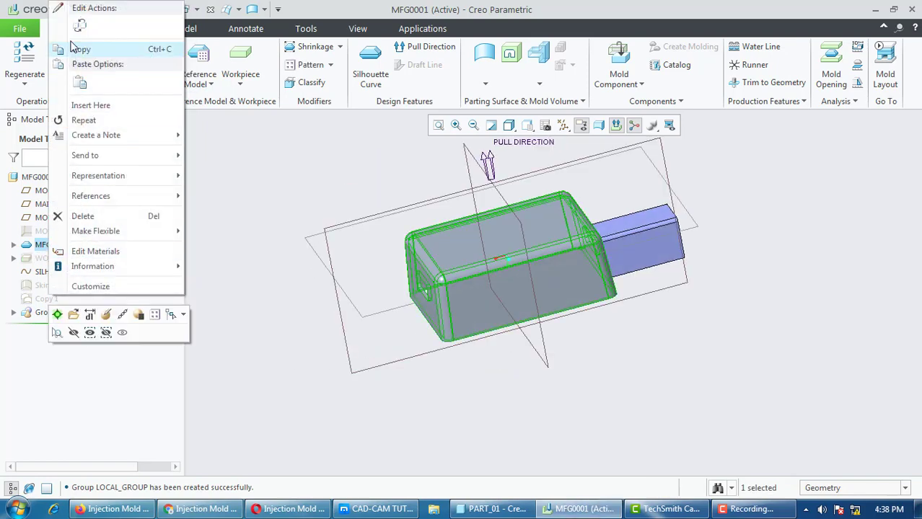
left_click(74, 334)
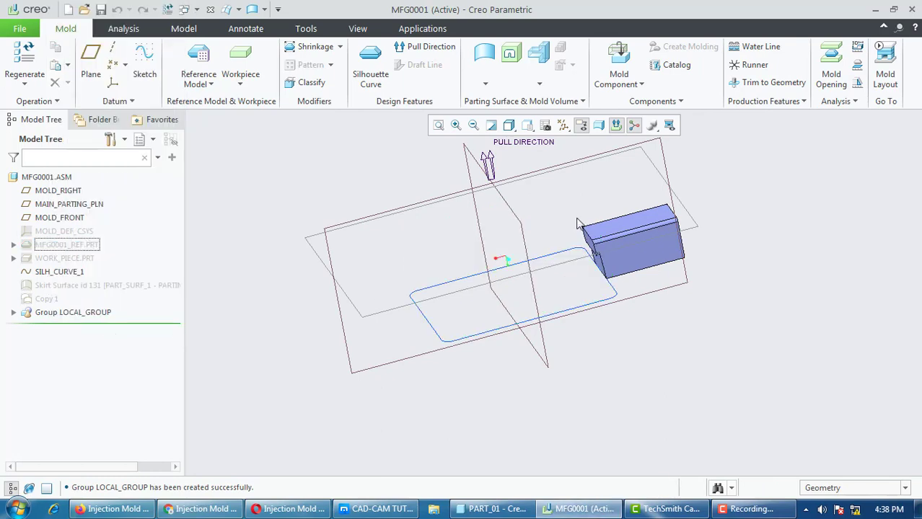
middle_click_drag(580, 224, 633, 225)
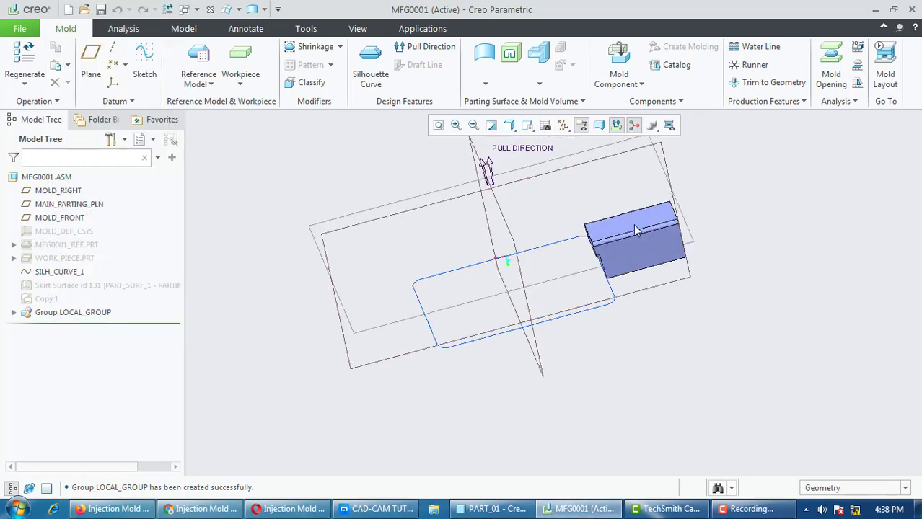
scroll(621, 226, "down", 3)
scroll(605, 261, "up", 3)
middle_click_drag(615, 276, 591, 282)
mouse_move(466, 330)
middle_mouse_down()
mouse_move(490, 304)
mouse_move(456, 323)
middle_mouse_up()
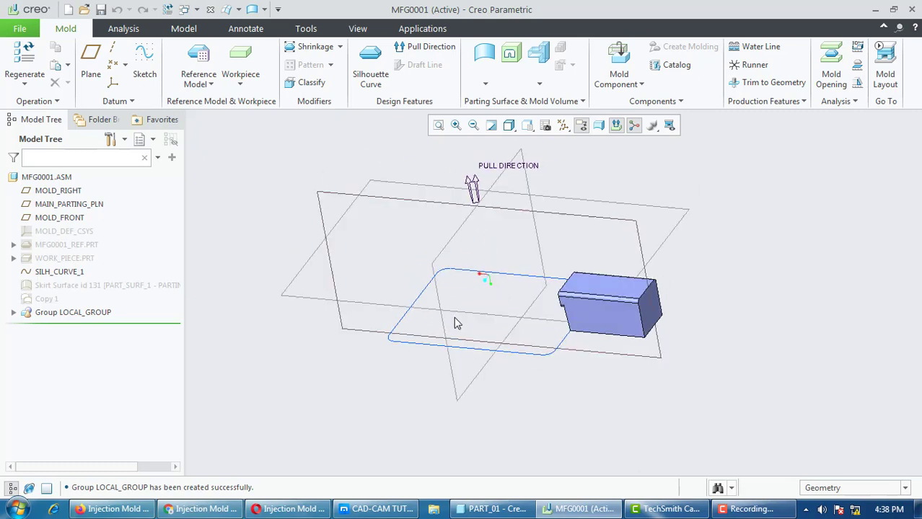
left_click(754, 512)
left_click(857, 450)
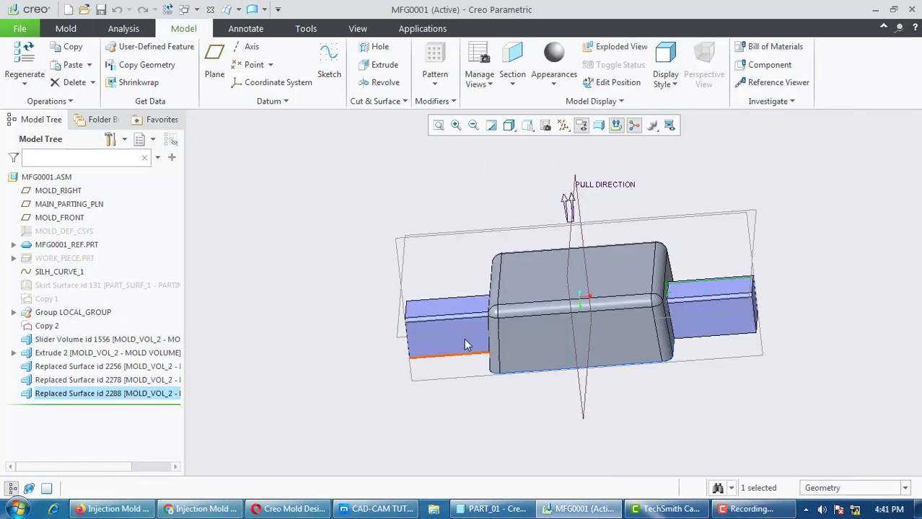
Unhide the Copy 1 surface and highlight the first slider's local group in the model
middle_click_drag(555, 303, 560, 287)
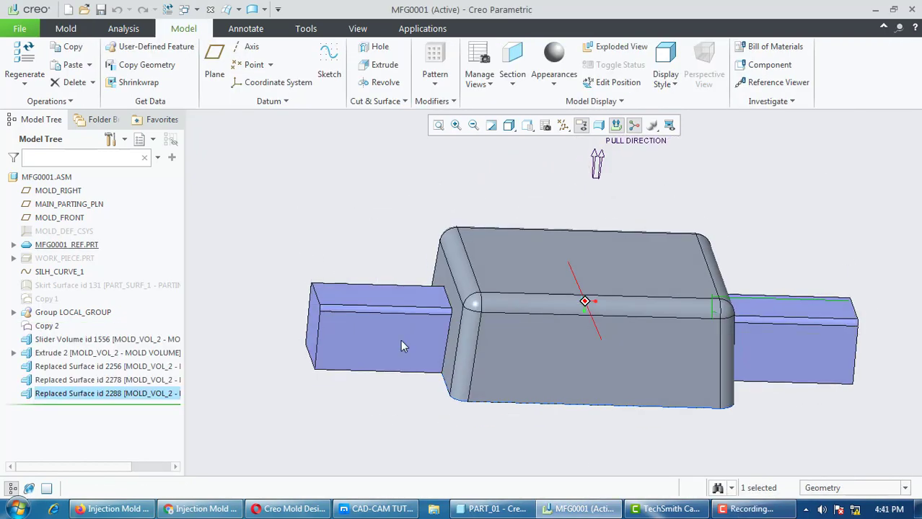
left_click(64, 313)
right_click(52, 300)
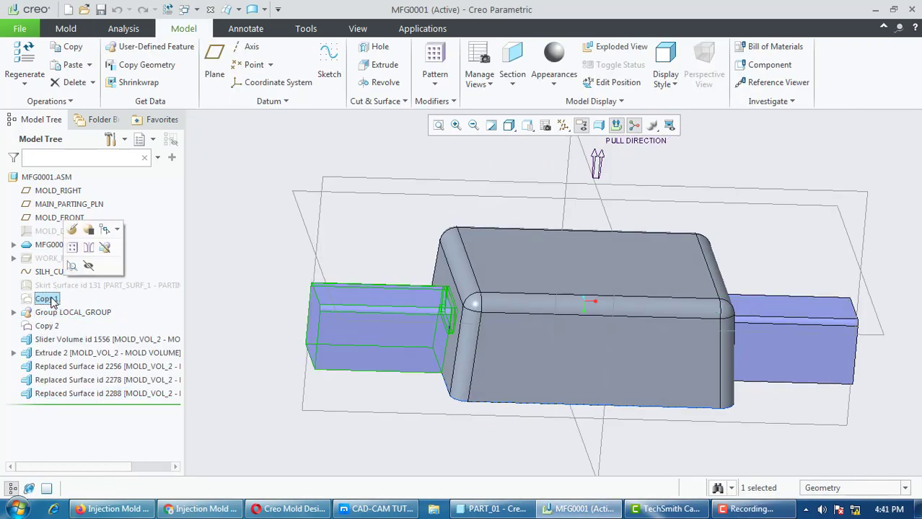
left_click(76, 272)
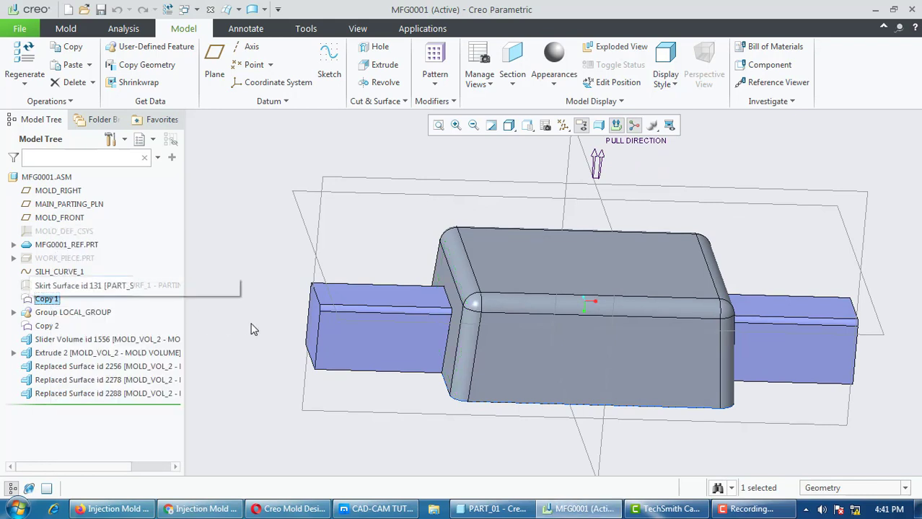
left_click(233, 265)
left_click(51, 314)
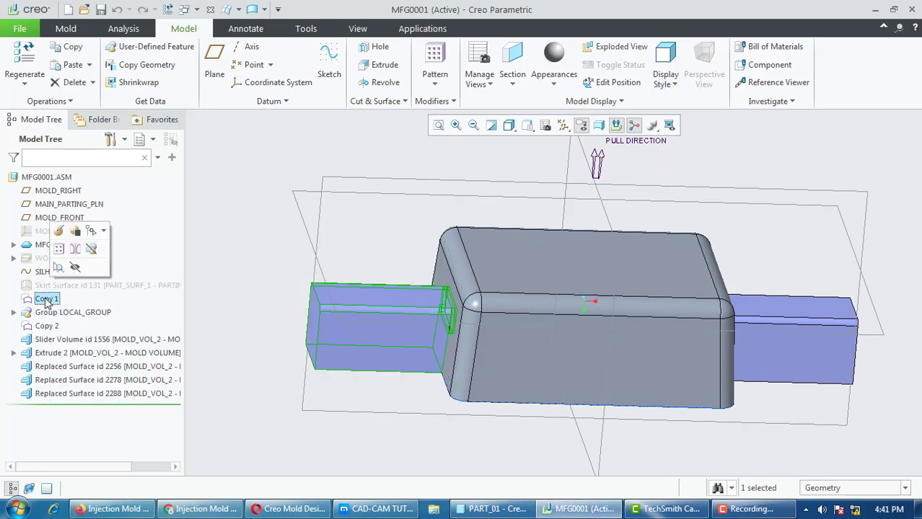
left_click(44, 341)
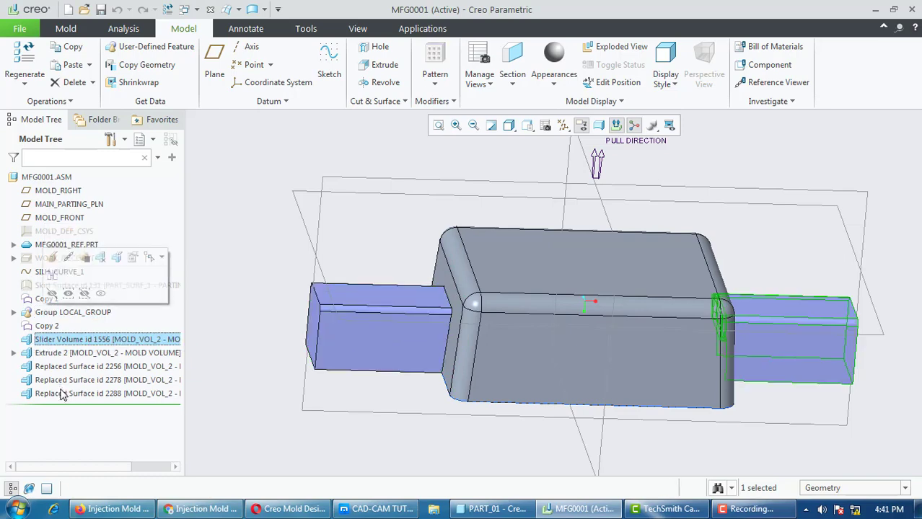
left_click(63, 395, "shift")
right_click(63, 396)
left_click(88, 384)
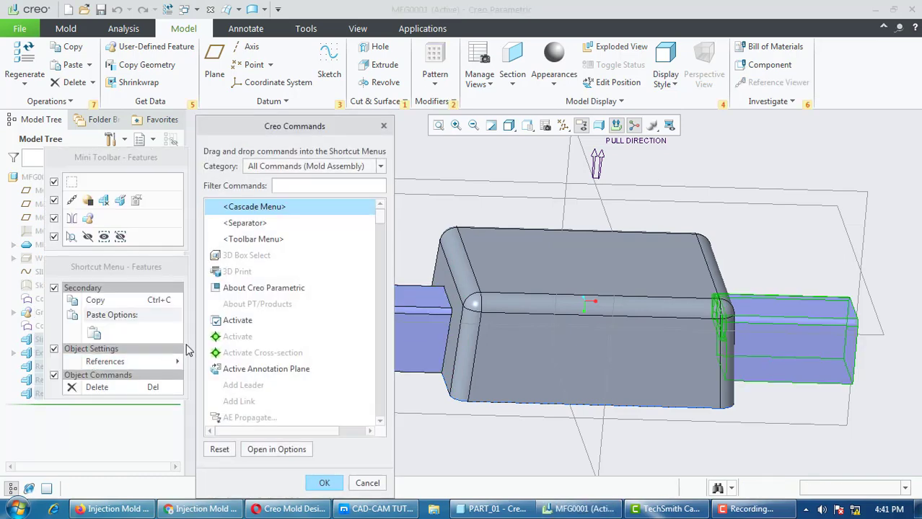
left_click(367, 484)
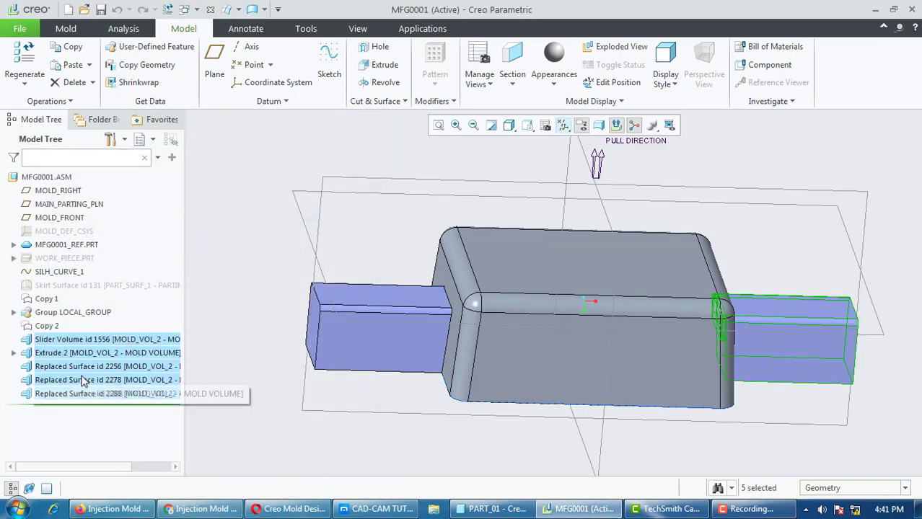
right_click(89, 339)
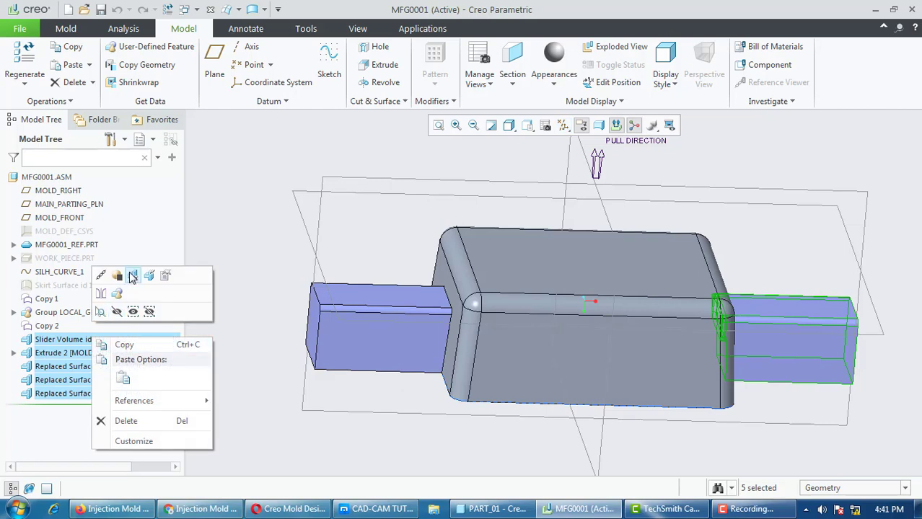
key("Escape")
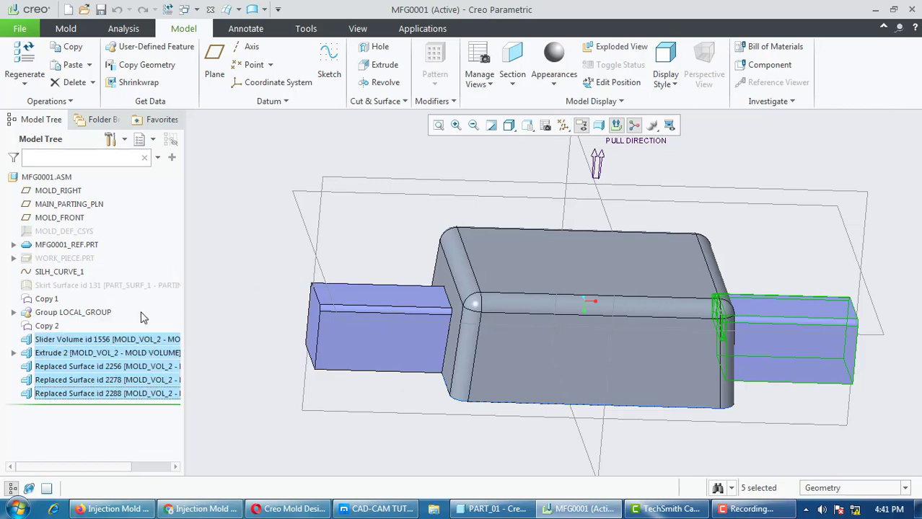
Group the second slider's volume, its extrusion and its three replaced surfaces into one local group
left_click(108, 341)
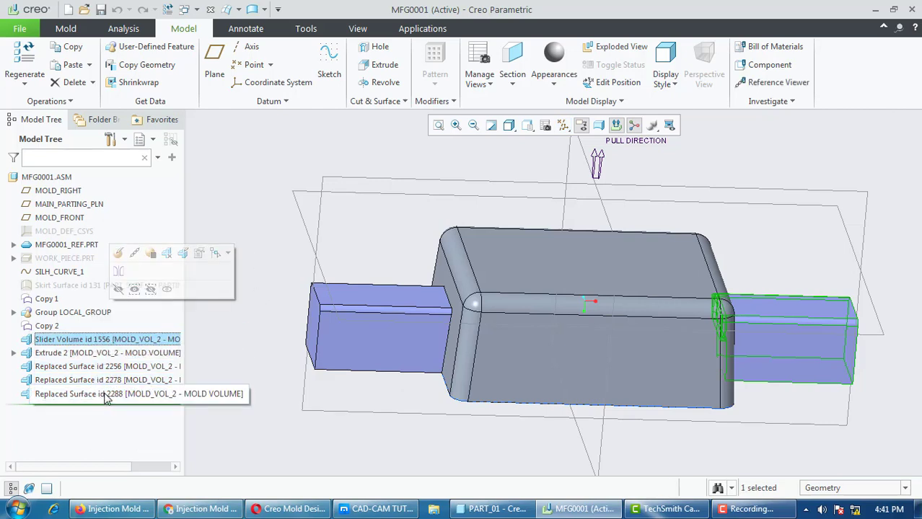
left_click(105, 394, "shift")
left_click(130, 330)
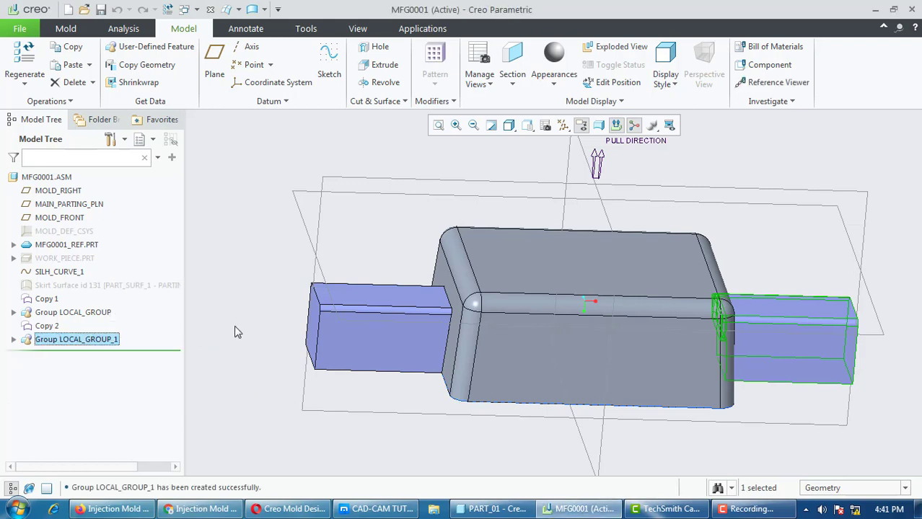
Rename the first slider's local group as slider_01
left_click(88, 320)
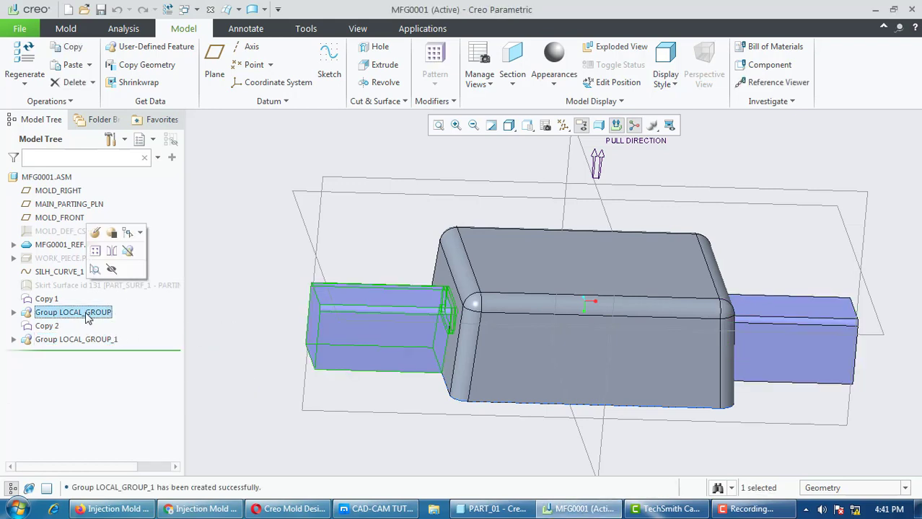
left_click(87, 318)
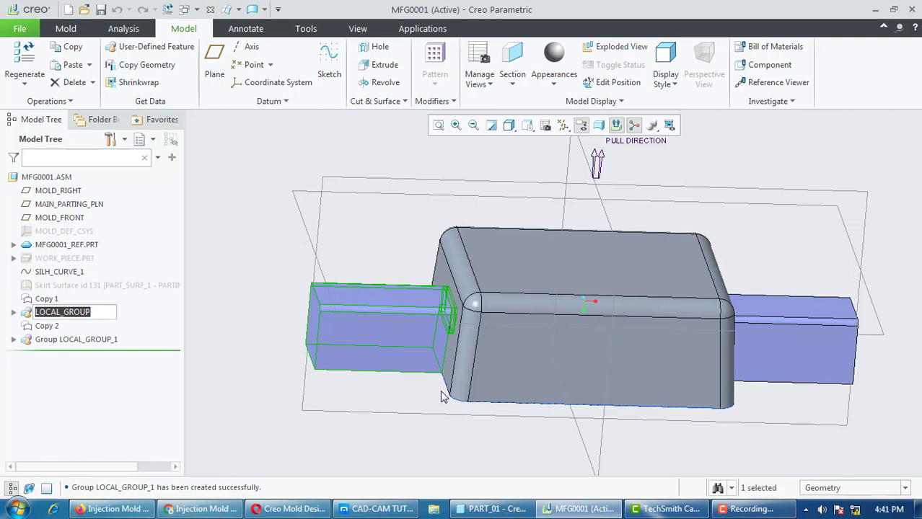
type("slider_01")
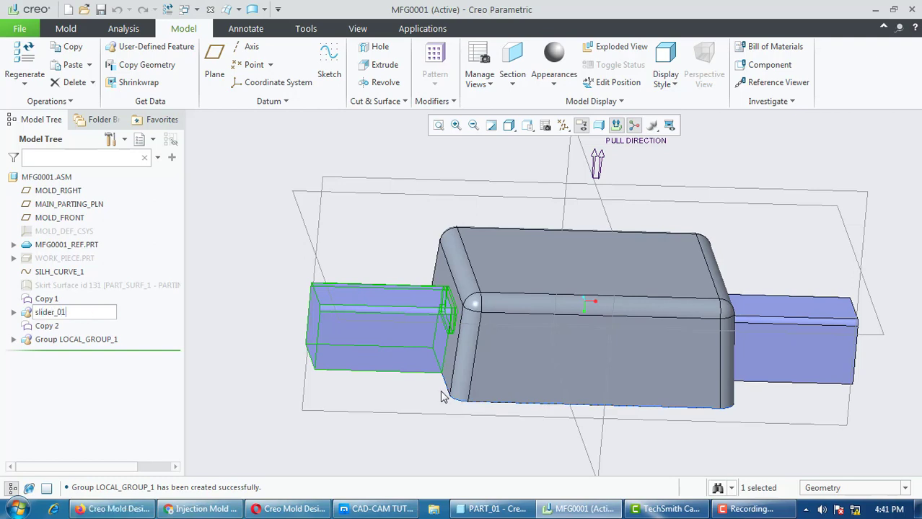
key("Return")
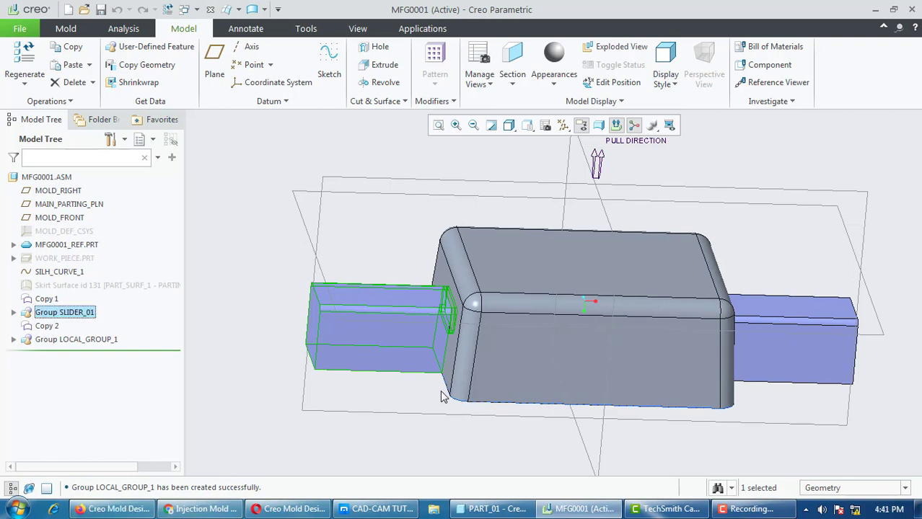
Rename the second slider's local group as slider_02 and save the mold assembly
left_click(76, 339)
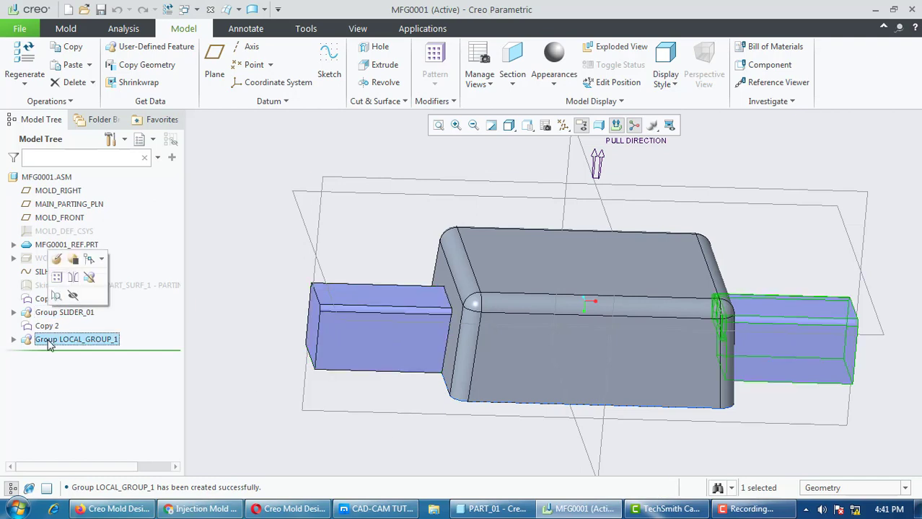
left_click(49, 340)
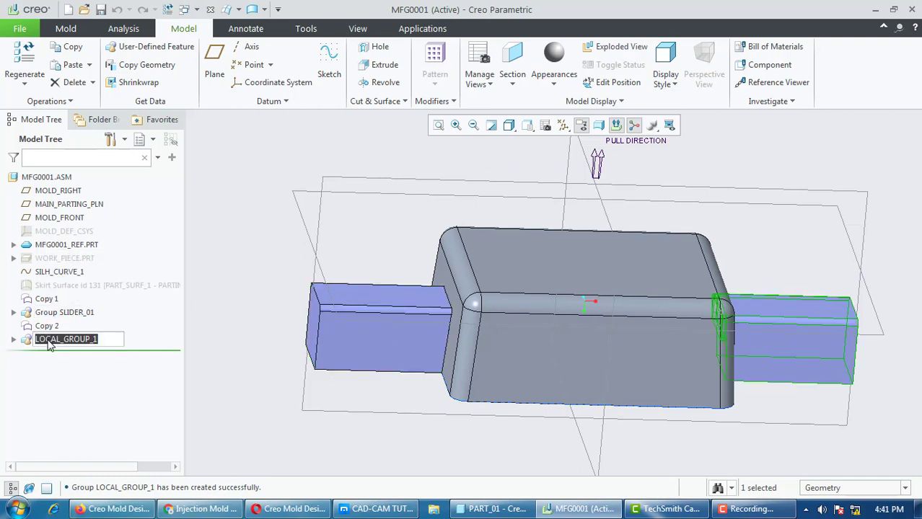
type("slider_02")
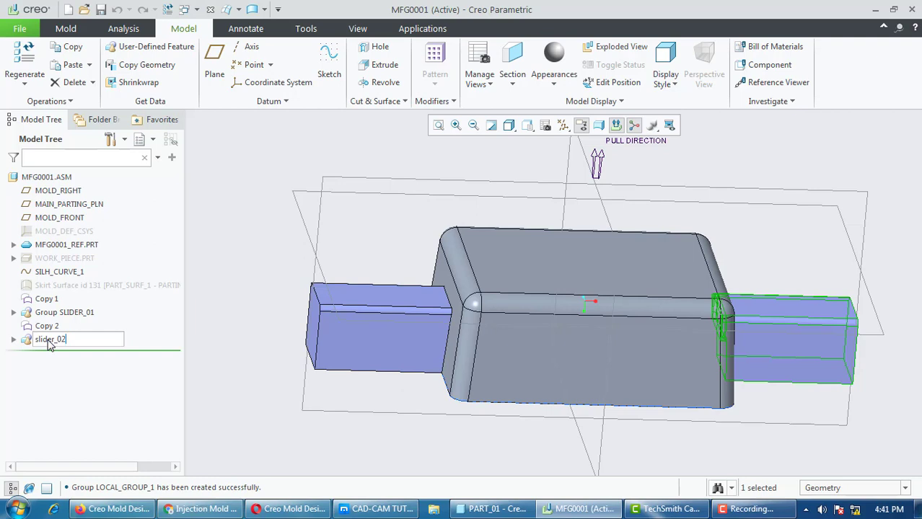
key("Return")
key("ctrl+s")
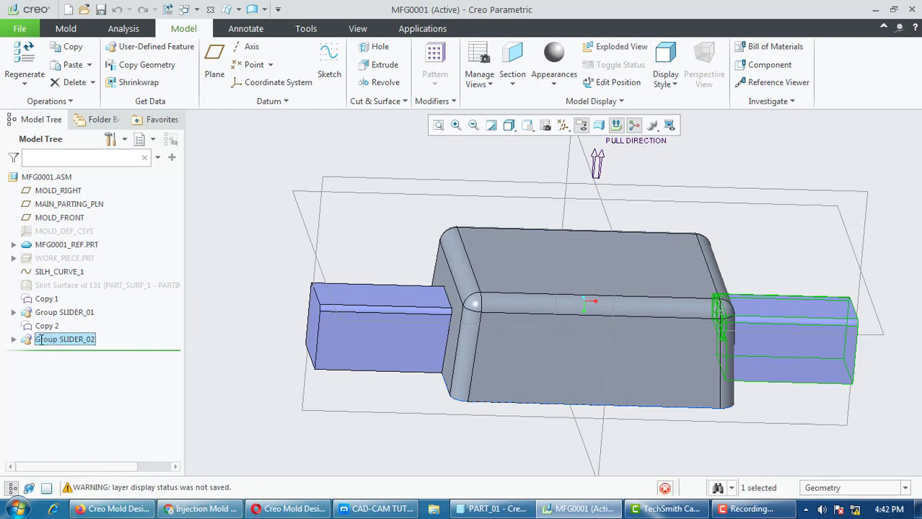
Unhide the workpiece and the skirt parting surface, and view the box's open side
right_click(70, 261)
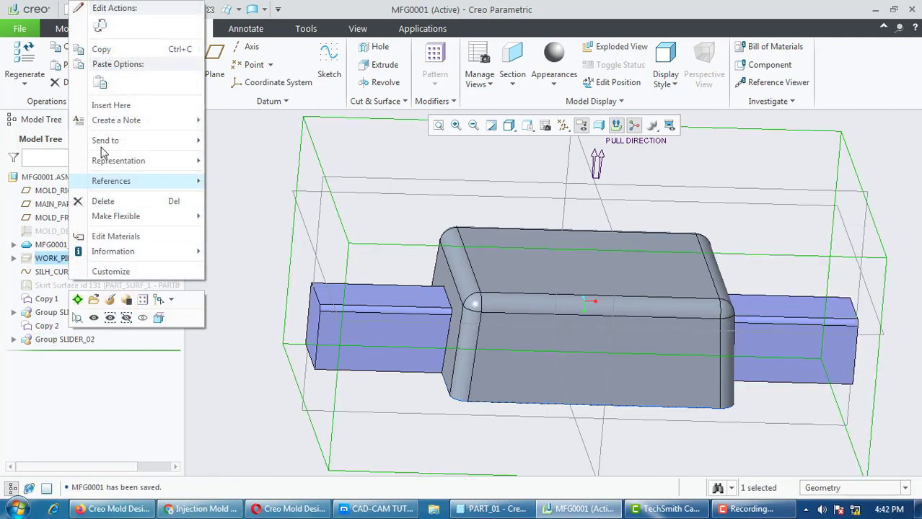
left_click(93, 318)
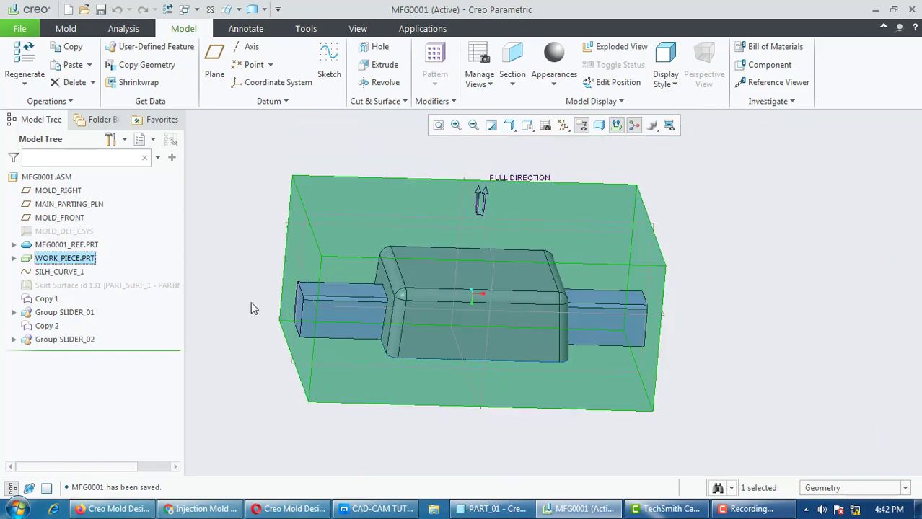
mouse_move(251, 308)
middle_mouse_down()
mouse_move(257, 246)
mouse_move(257, 255)
middle_mouse_up()
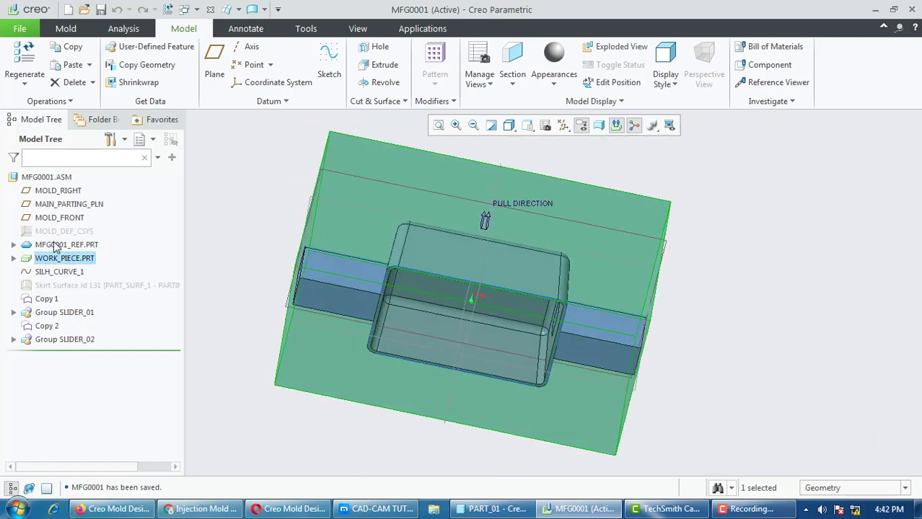
right_click(57, 285)
left_click(81, 259)
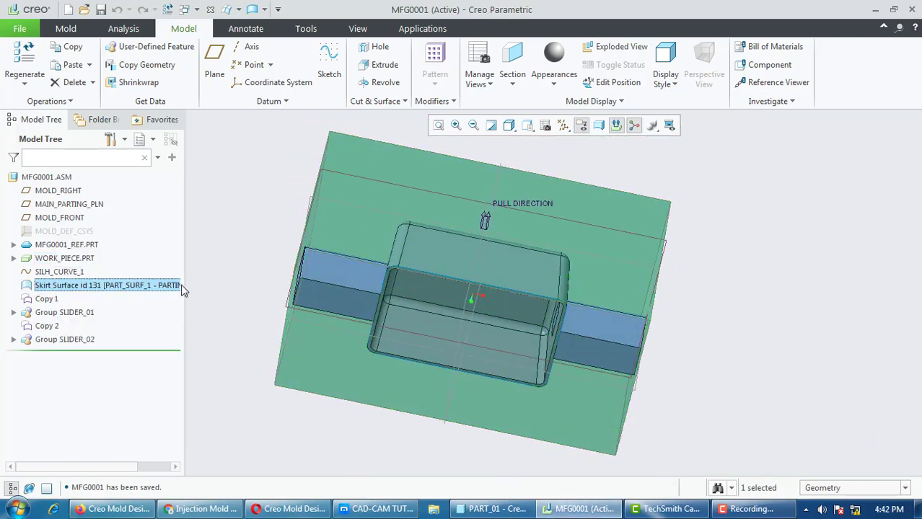
left_click(273, 274)
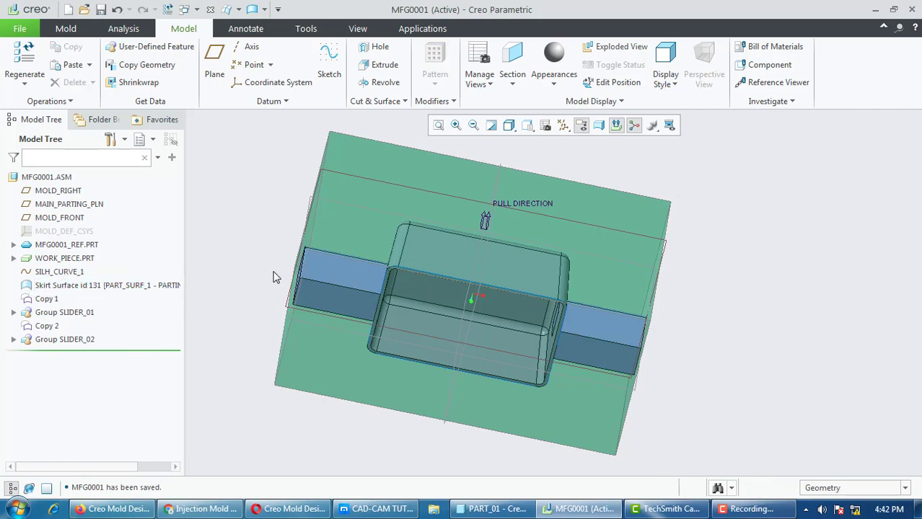
middle_click_drag(274, 275, 302, 189)
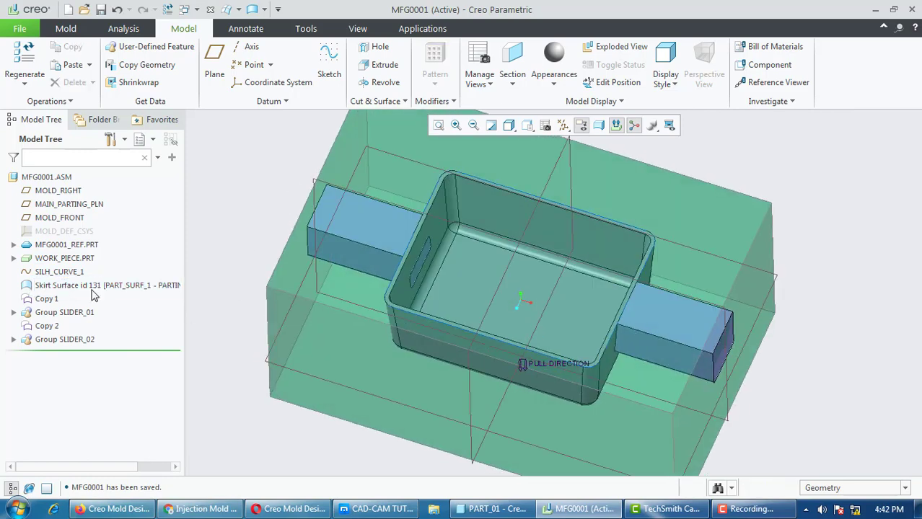
Redefine the skirt parting surface, accepting its existing element definitions
left_click(61, 287)
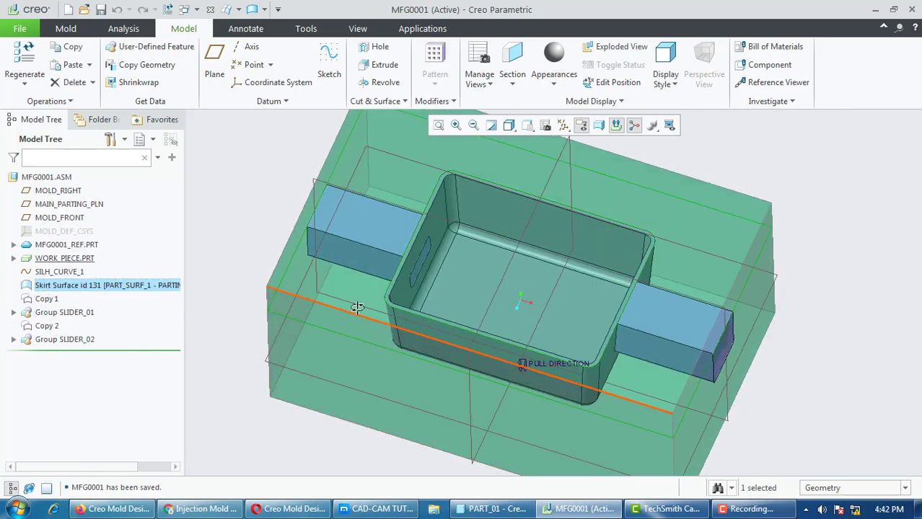
mouse_move(354, 304)
middle_mouse_down()
mouse_move(358, 274)
mouse_move(339, 296)
middle_mouse_up()
right_click(71, 287)
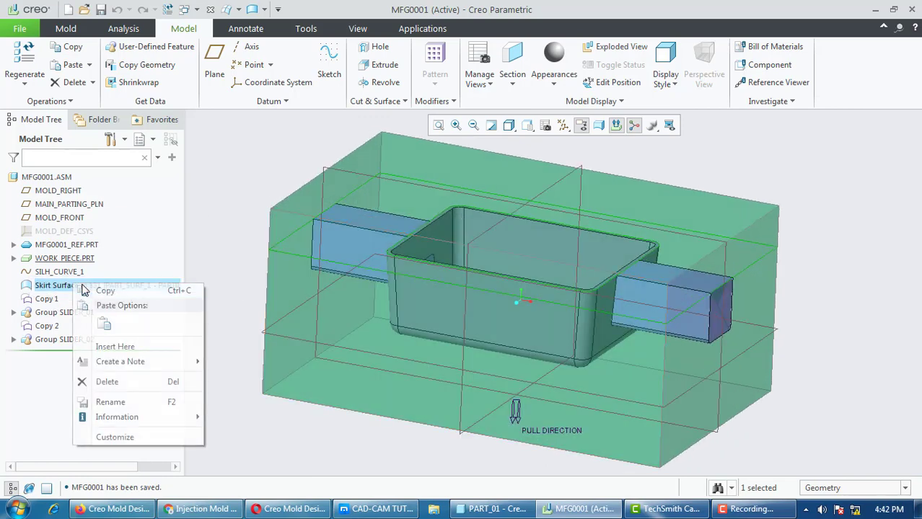
left_click(86, 225)
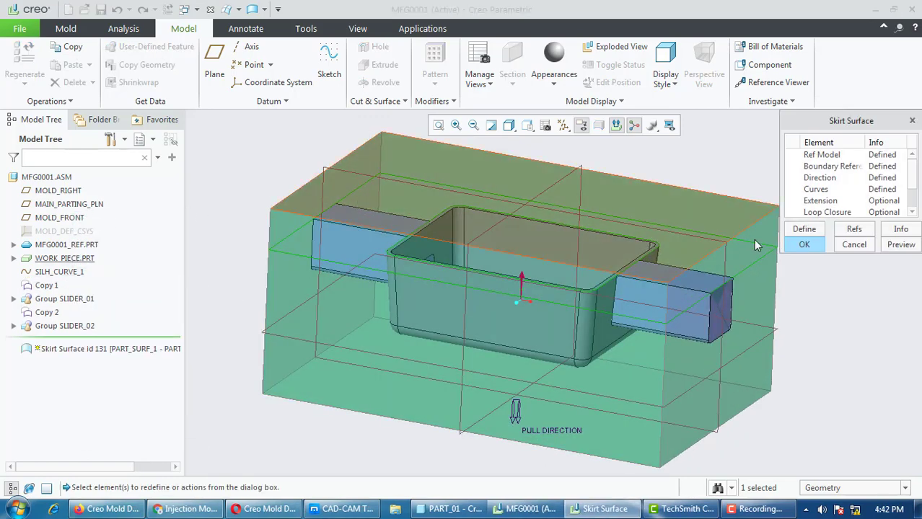
left_click(801, 247)
middle_click_drag(800, 252, 340, 263)
Create a reference part cutout by subtracting the box reference model from the workpiece
left_click(65, 28)
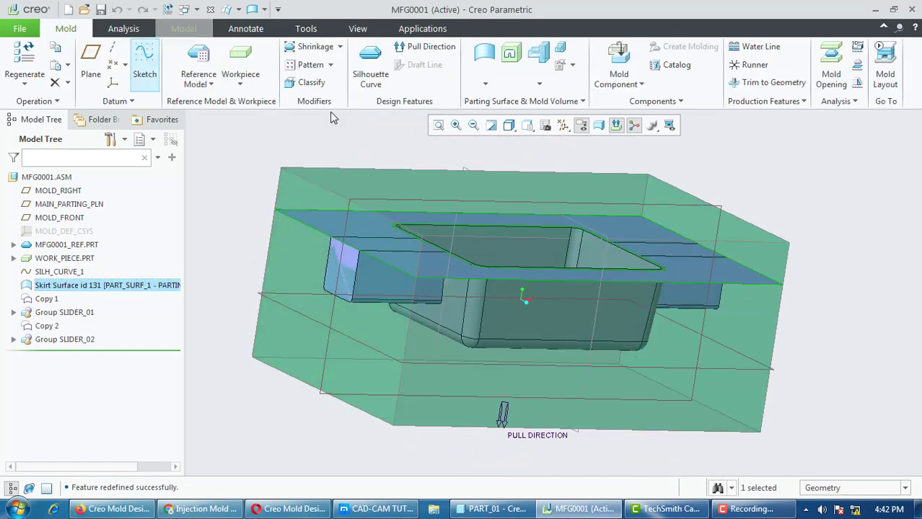
middle_click_drag(455, 231, 374, 251)
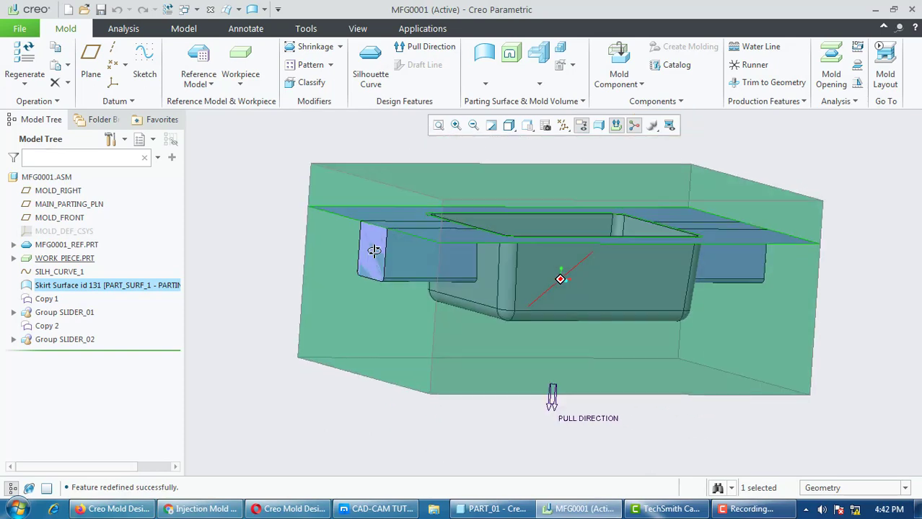
left_click(60, 314)
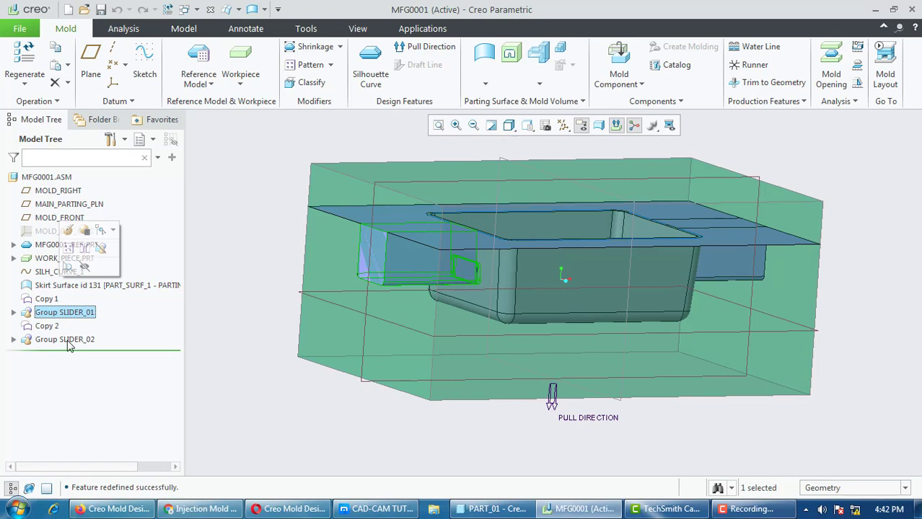
left_click(67, 340)
left_click(278, 378)
middle_click_drag(339, 402, 367, 351)
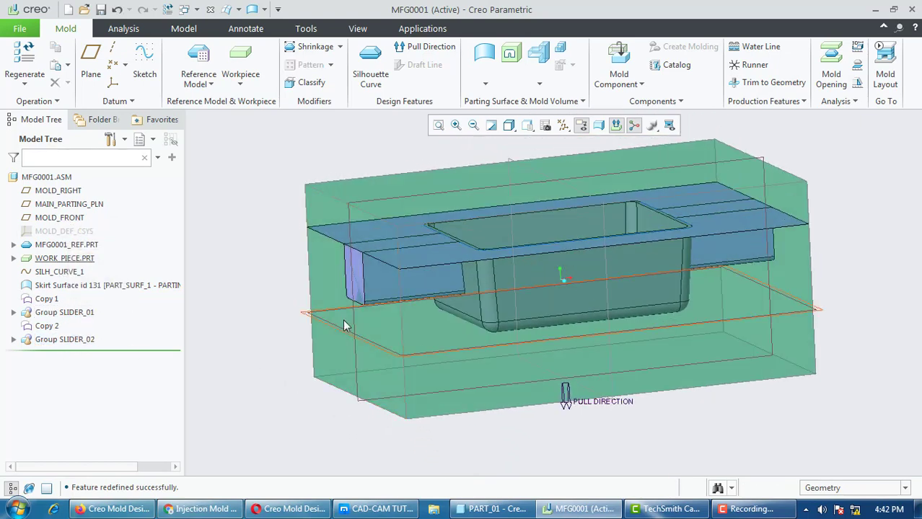
left_click(510, 55)
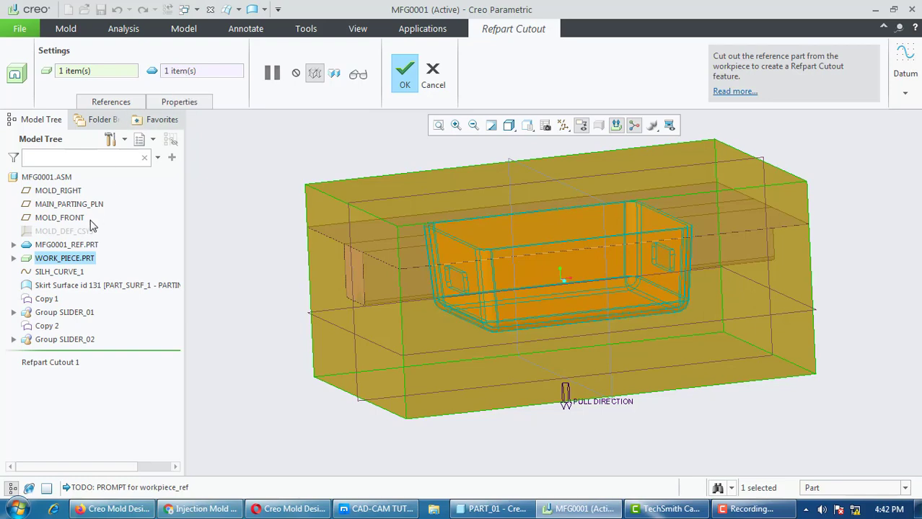
left_click(405, 73)
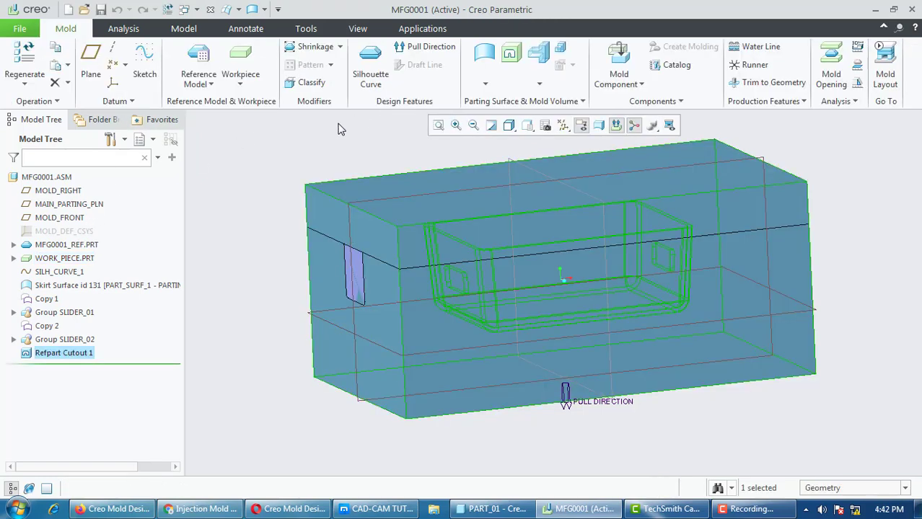
left_click(274, 150)
middle_click_drag(274, 150, 355, 193)
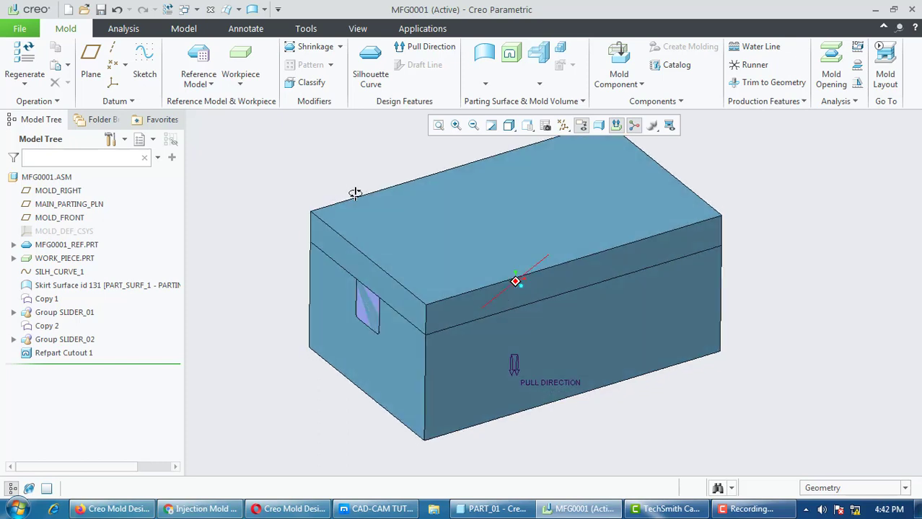
Try to split the reference part cutout volume with the skirt parting surface PART_SURF_1
left_click(541, 86)
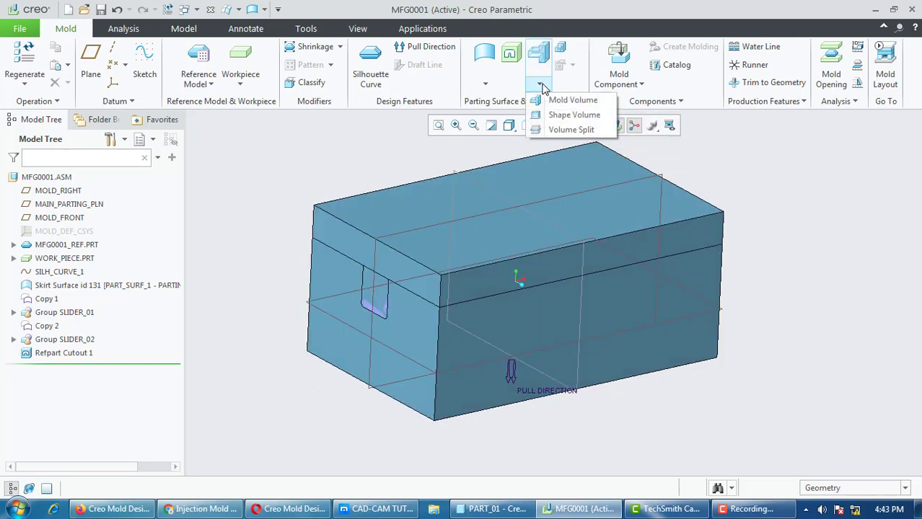
left_click(568, 130)
left_click(88, 71)
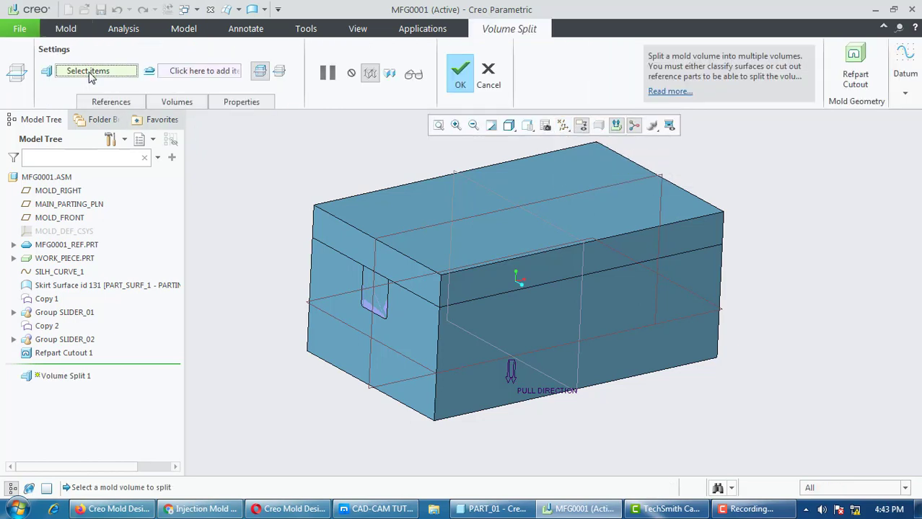
left_click(63, 353)
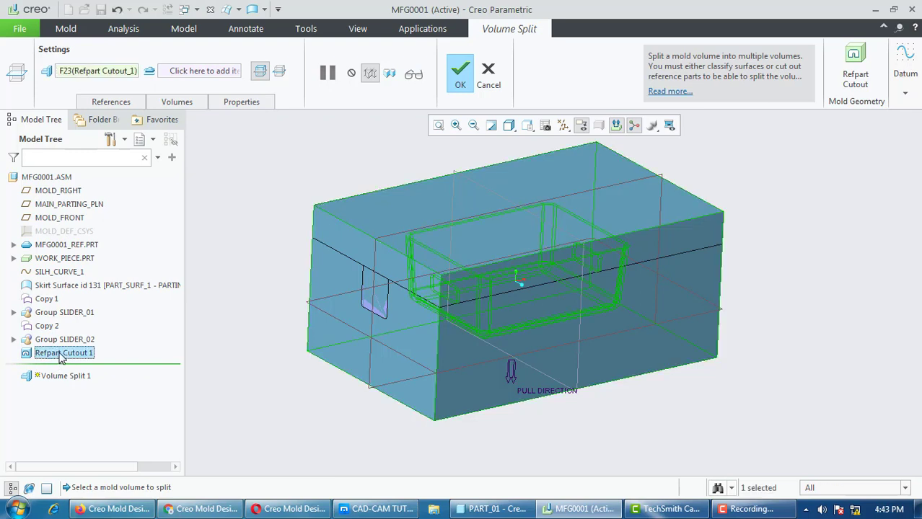
left_click(185, 70)
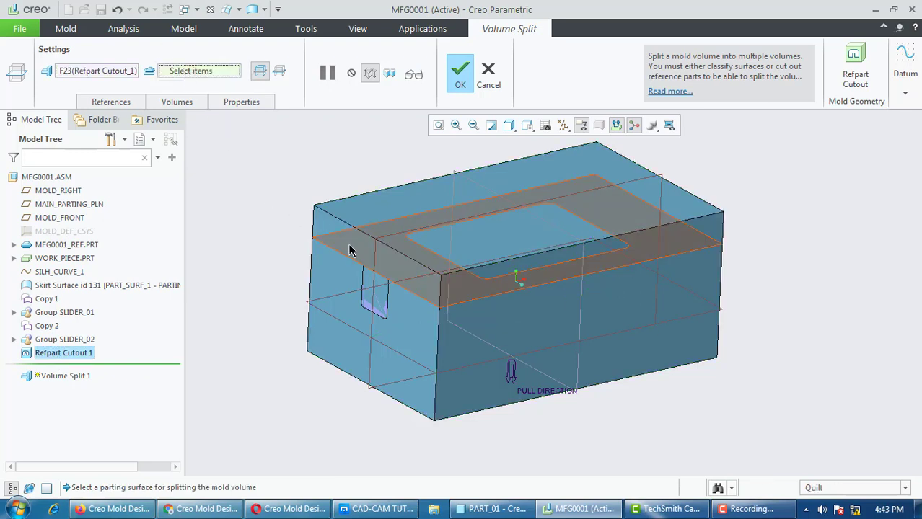
left_click(76, 285)
middle_click_drag(268, 200, 310, 209)
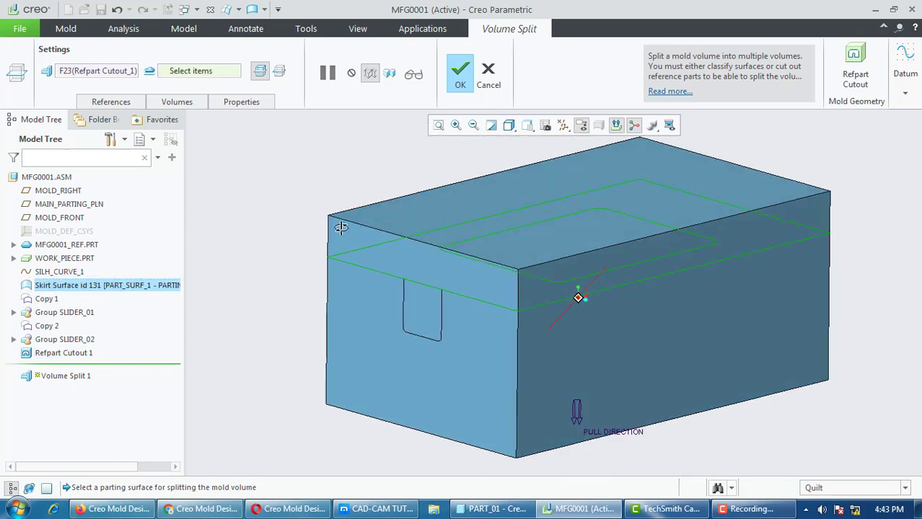
left_click(111, 102)
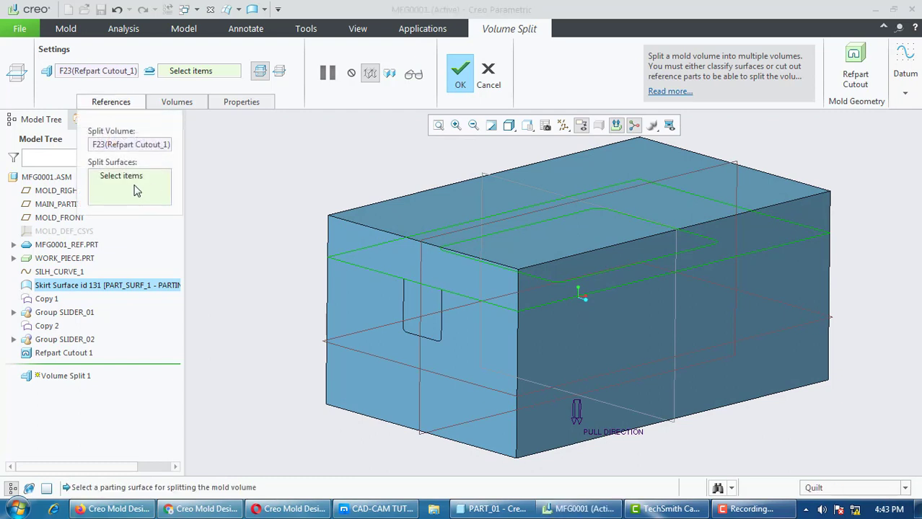
left_click(393, 265)
scroll(274, 244, "up", 2)
scroll(250, 230, "down", 2)
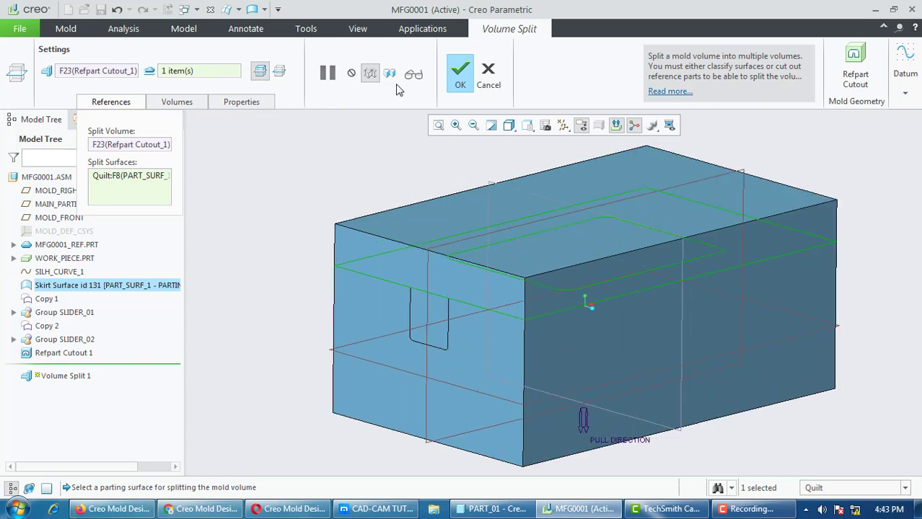
left_click(462, 78)
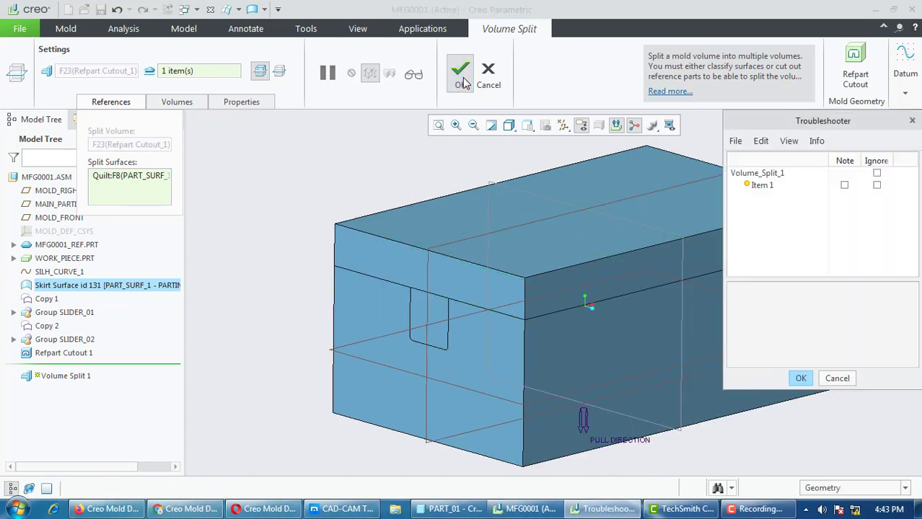
Dismiss the troubleshooter, accept the split as a failed feature, and delete that failed volume split
left_click(838, 378)
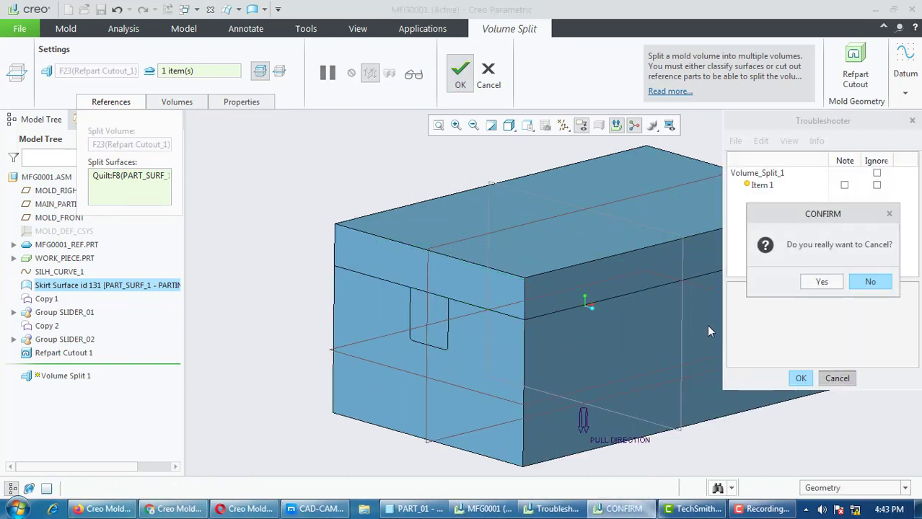
left_click(822, 282)
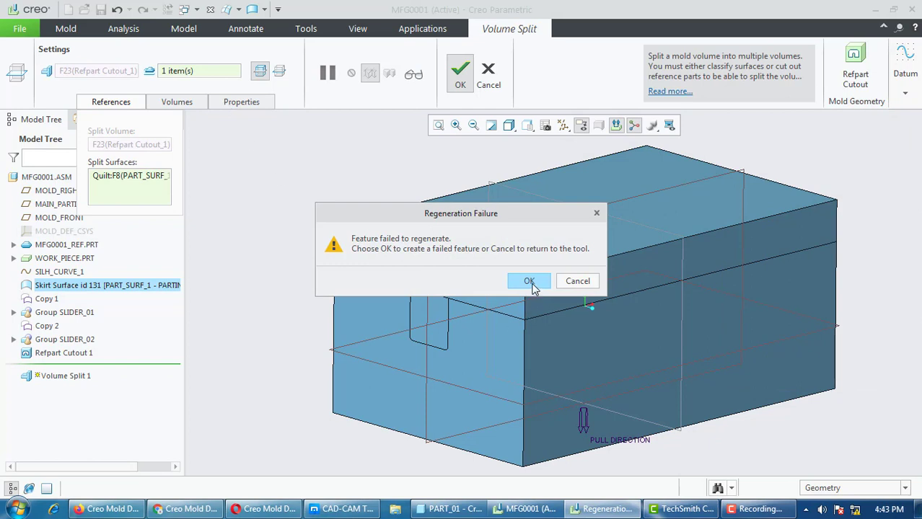
left_click(531, 282)
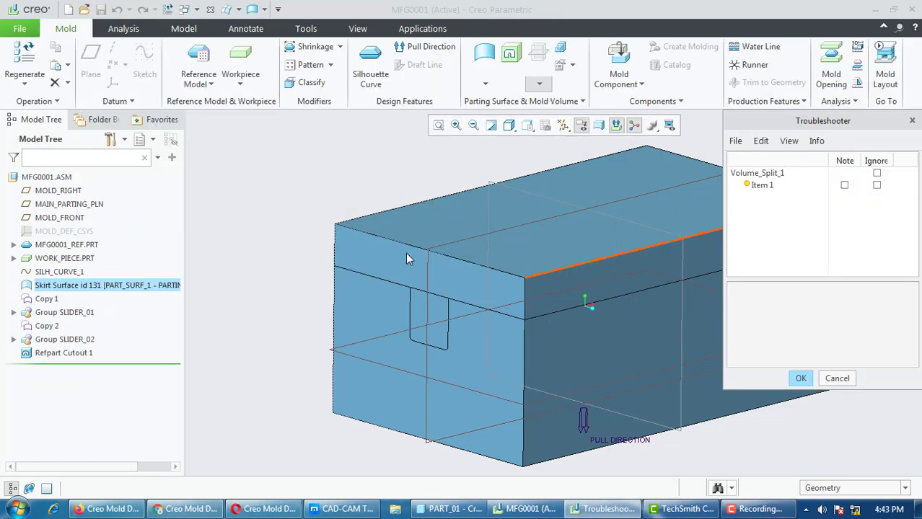
left_click(837, 379)
left_click(822, 282)
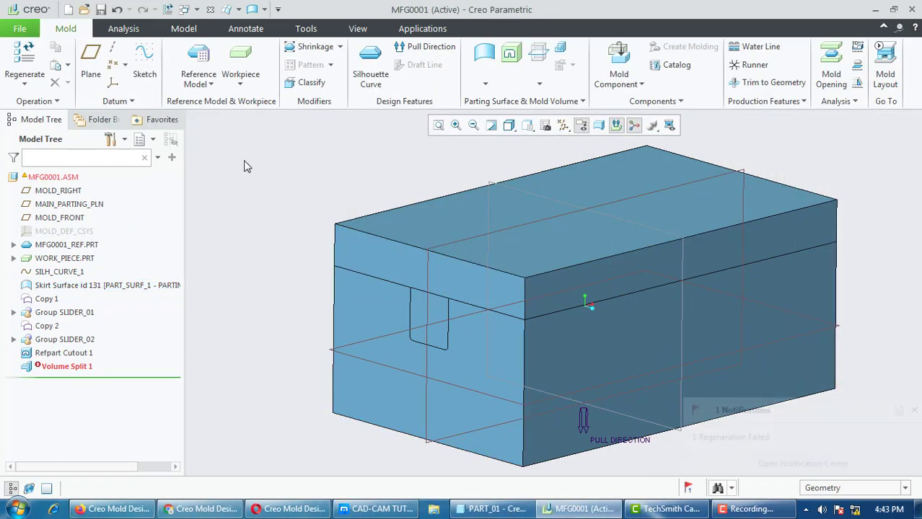
right_click(45, 368)
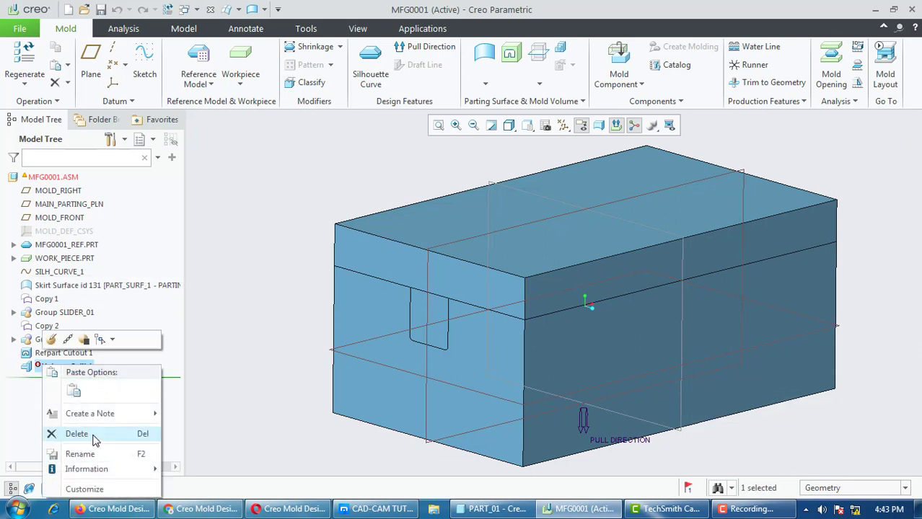
left_click(72, 433)
left_click(426, 275)
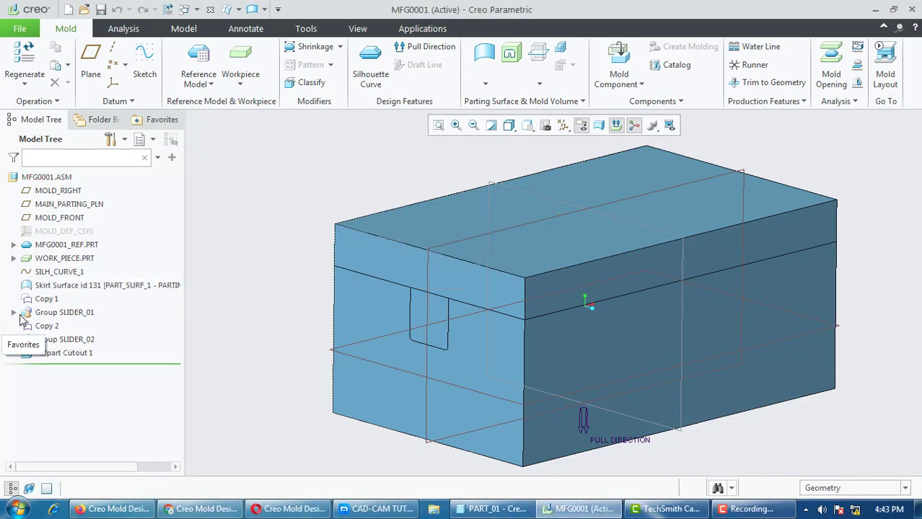
Hide the slider_01 and slider_02 groups
left_click(73, 318)
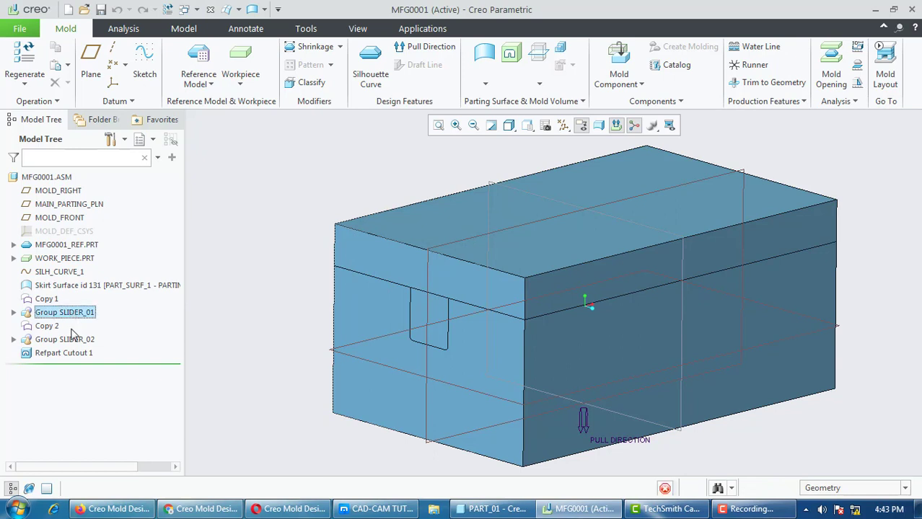
left_click(72, 339, "ctrl")
right_click(74, 339)
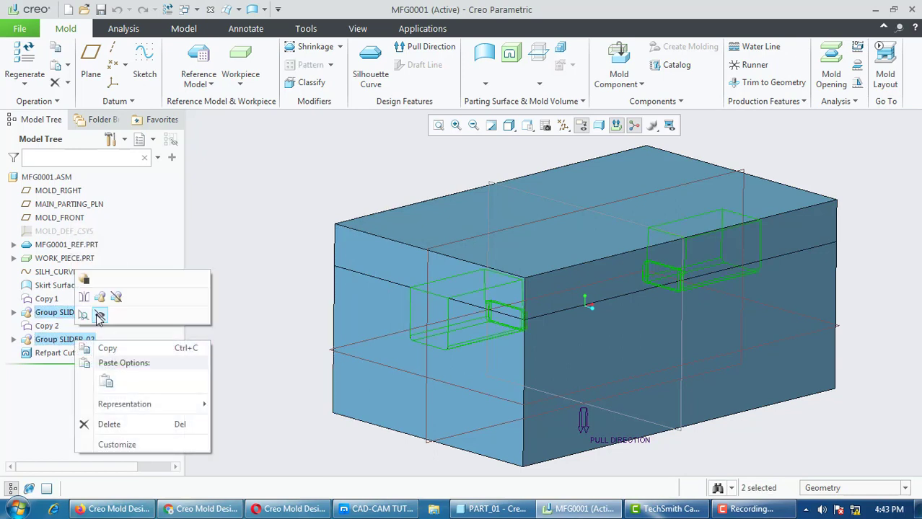
left_click(100, 314)
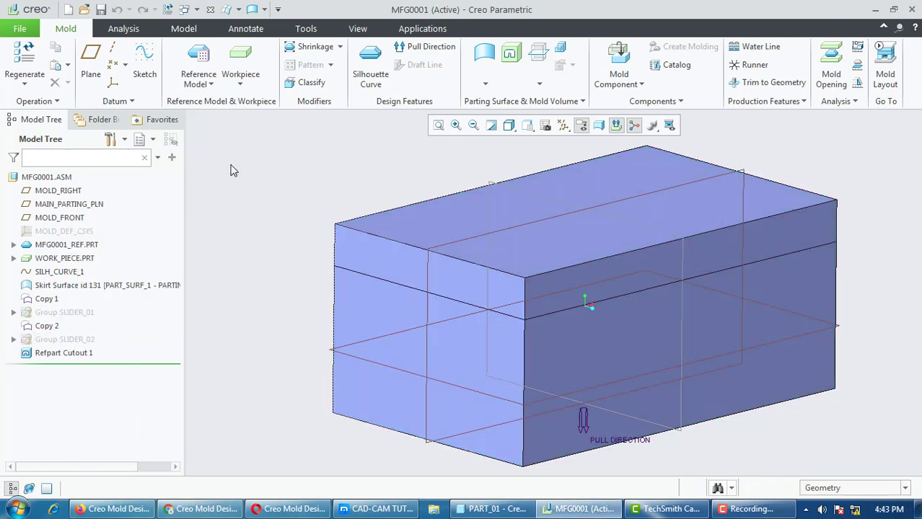
Try to split the reference part cutout volume with the skirt parting surface, preview the split, and cancel the feature
left_click(539, 57)
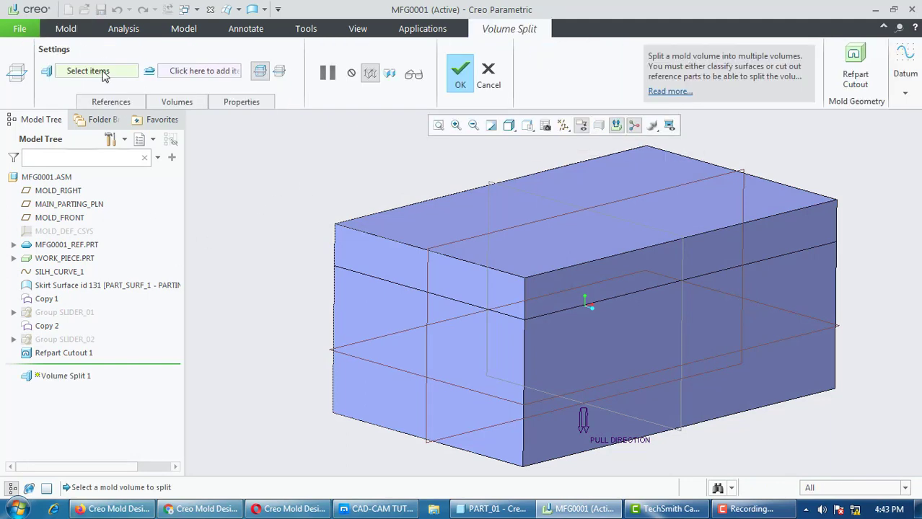
left_click(105, 75)
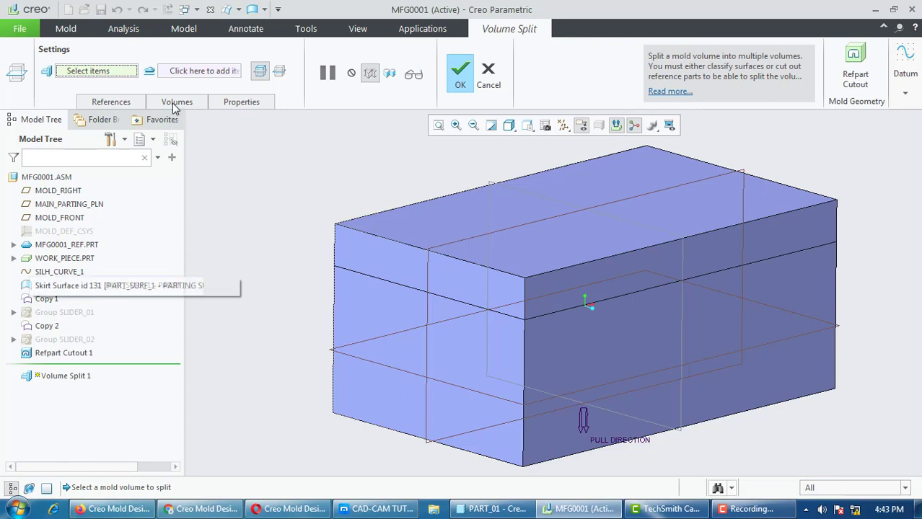
left_click(66, 358)
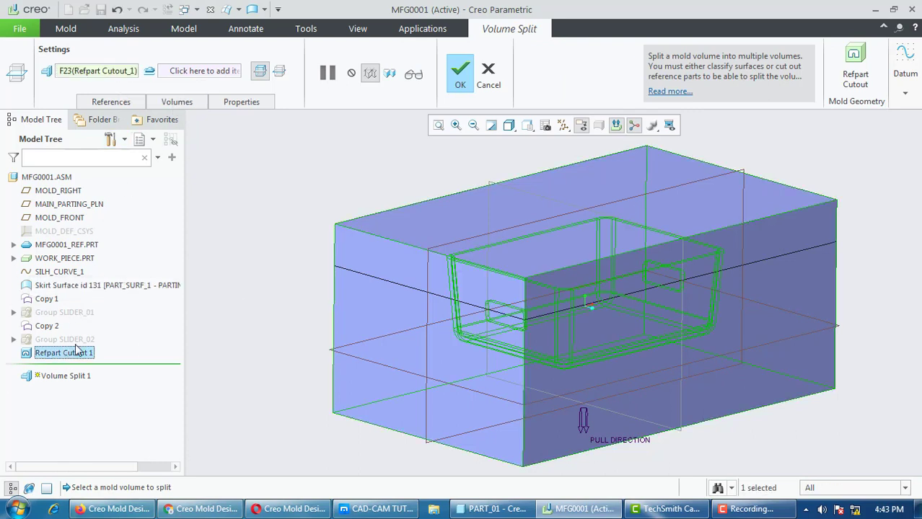
left_click(192, 70)
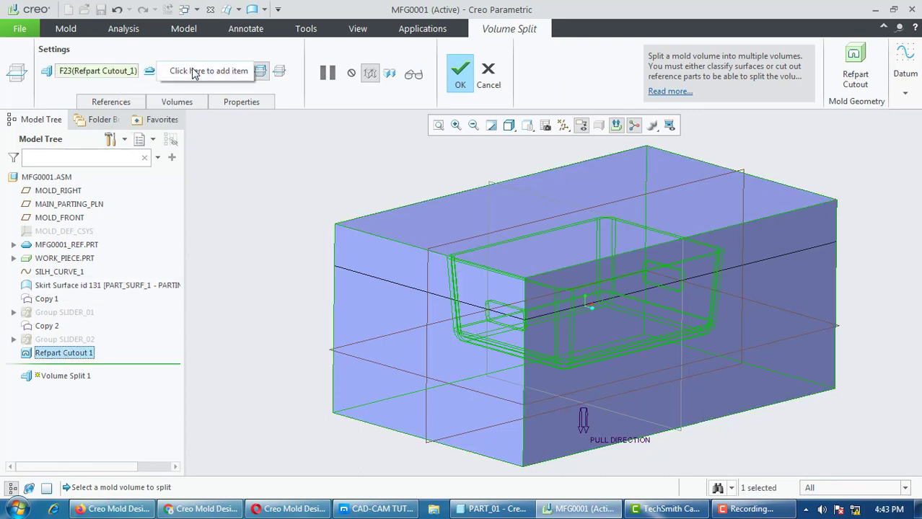
left_click(387, 282)
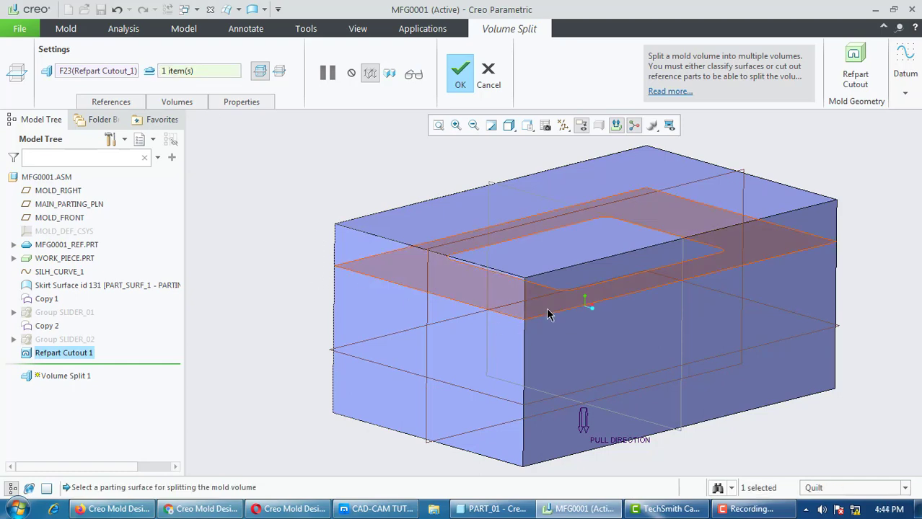
mouse_move(547, 313)
middle_mouse_down()
mouse_move(536, 331)
mouse_move(528, 295)
middle_mouse_up()
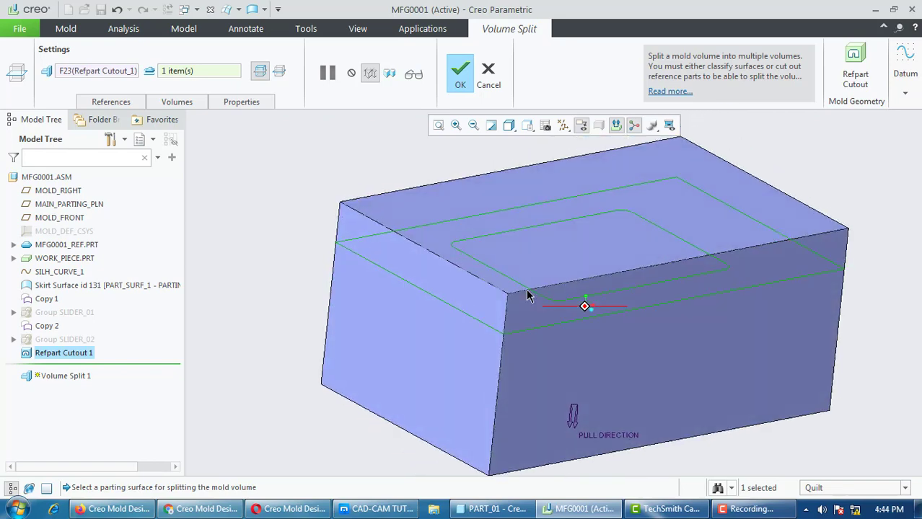
left_click(414, 75)
left_click(837, 378)
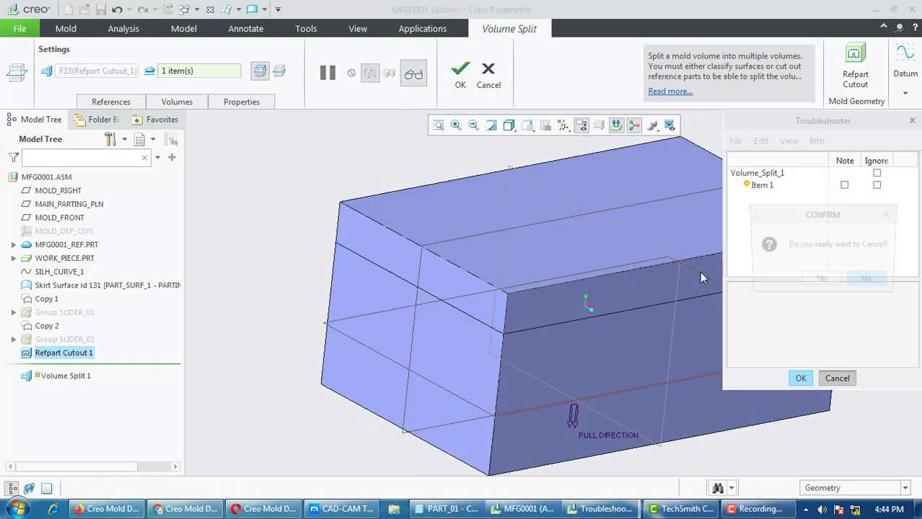
left_click(822, 282)
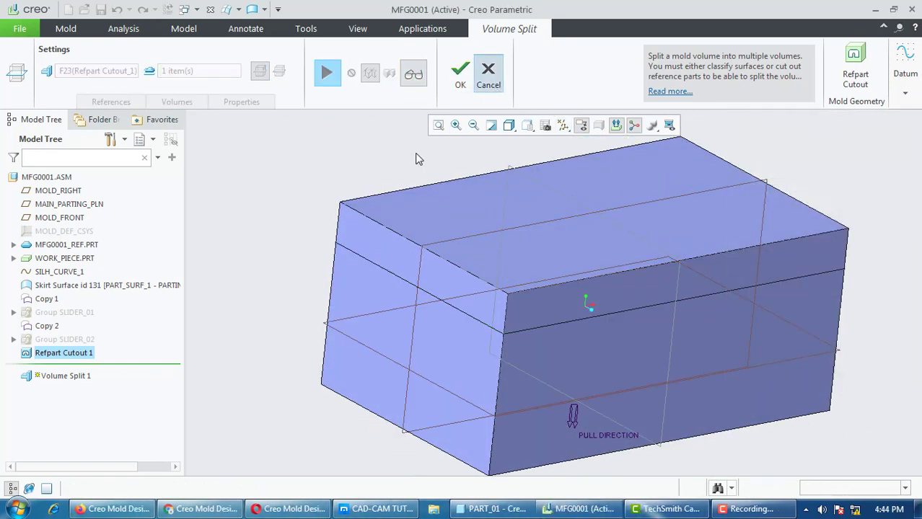
left_click(489, 75)
key("Return")
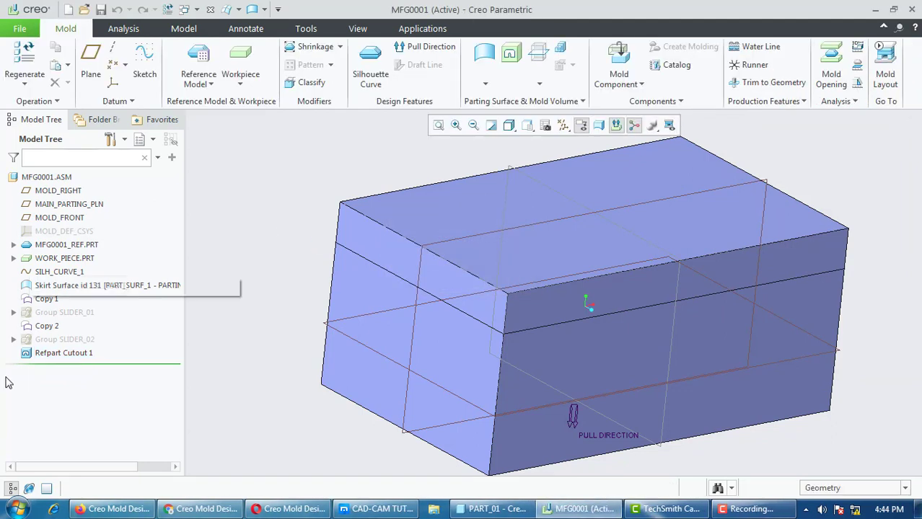
Move the model's insertion point to just before Refpart Cutout 1
right_click(69, 355)
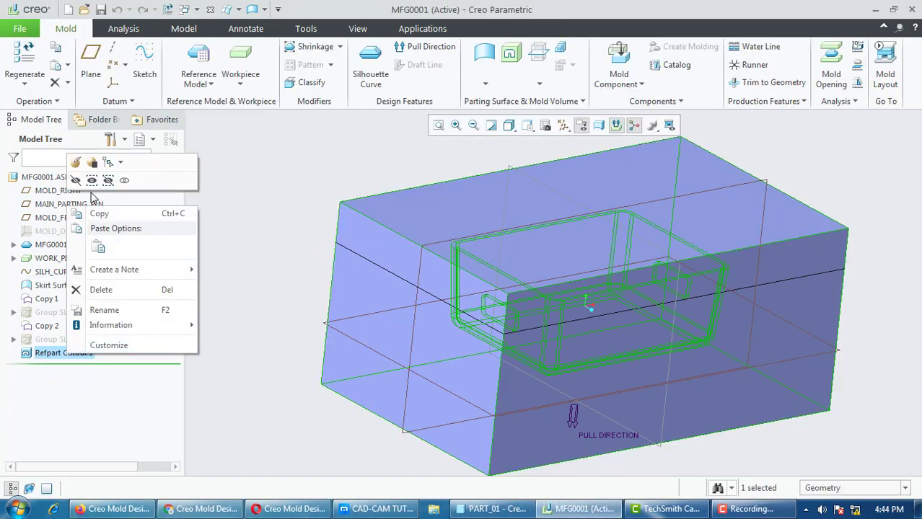
left_click(296, 348)
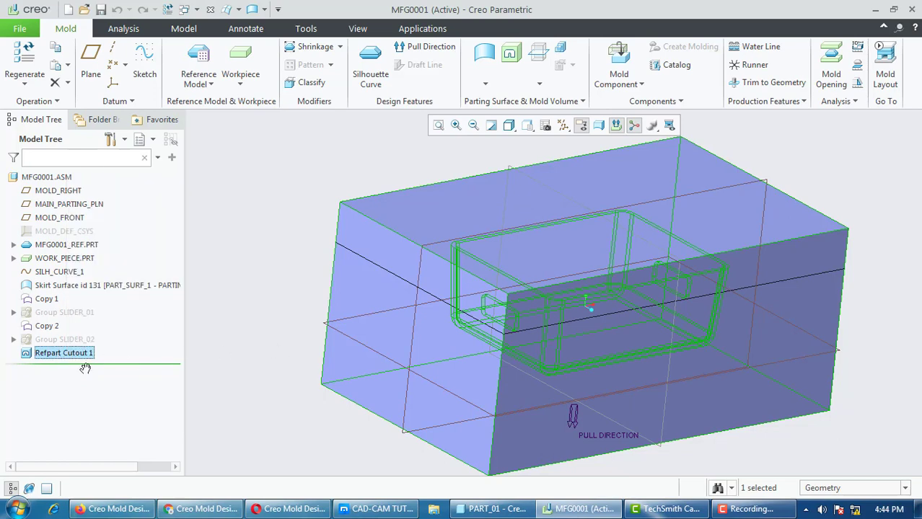
left_click_drag(86, 369, 89, 346)
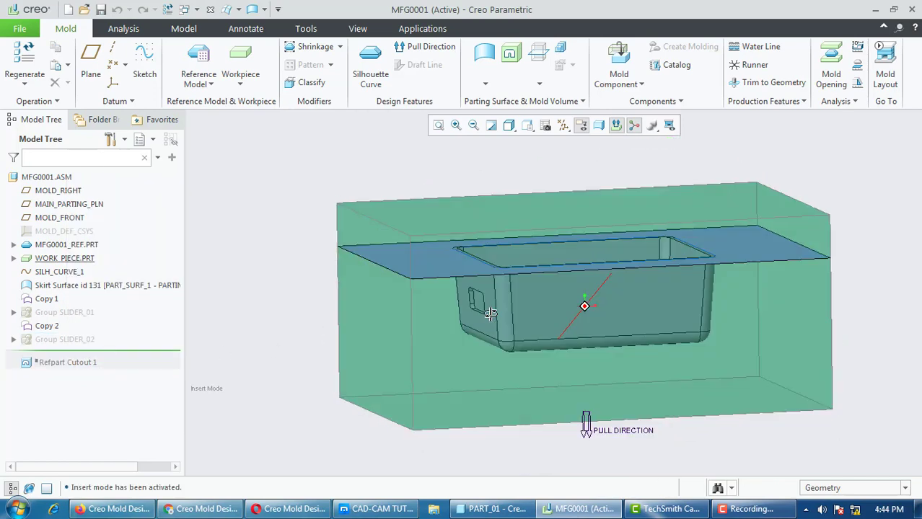
Hide the workpiece WORK_PIECE.PRT to expose the box's side-wall windows
middle_click_drag(490, 314, 570, 364)
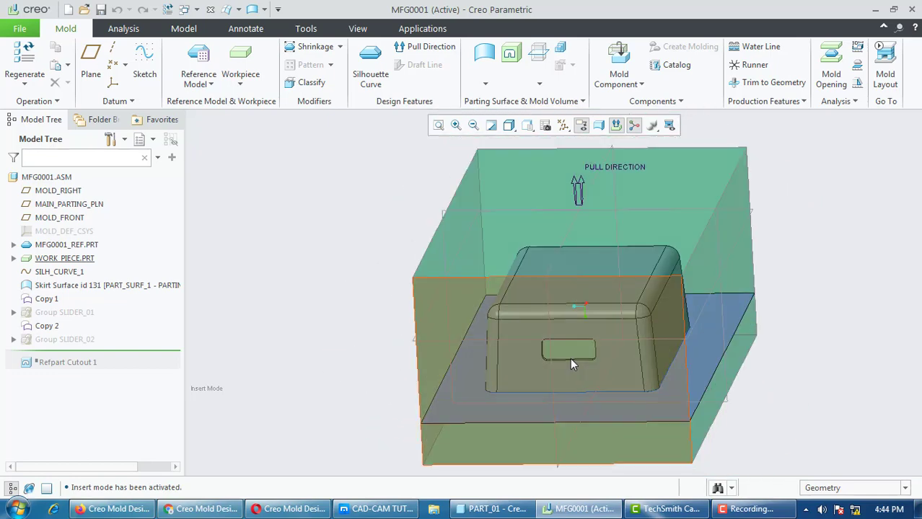
scroll(569, 358, "down", 2)
right_click(50, 247)
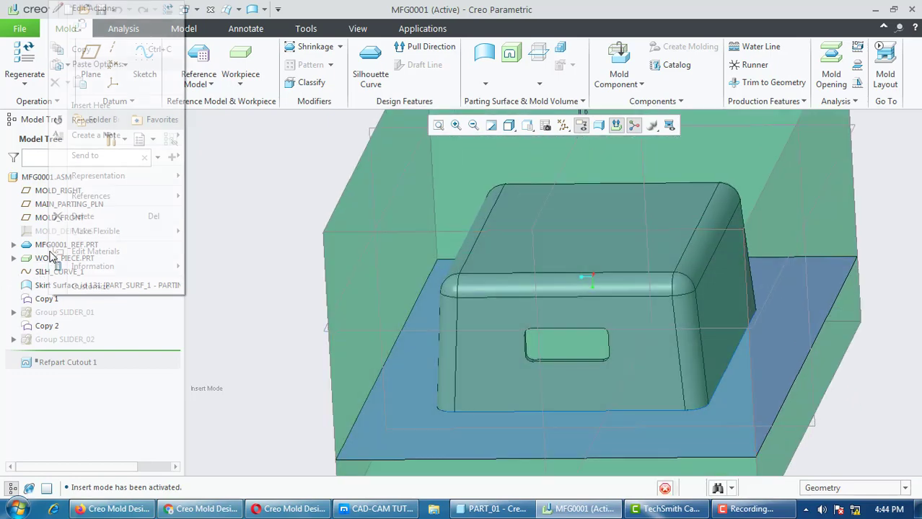
key("Escape")
right_click(47, 261)
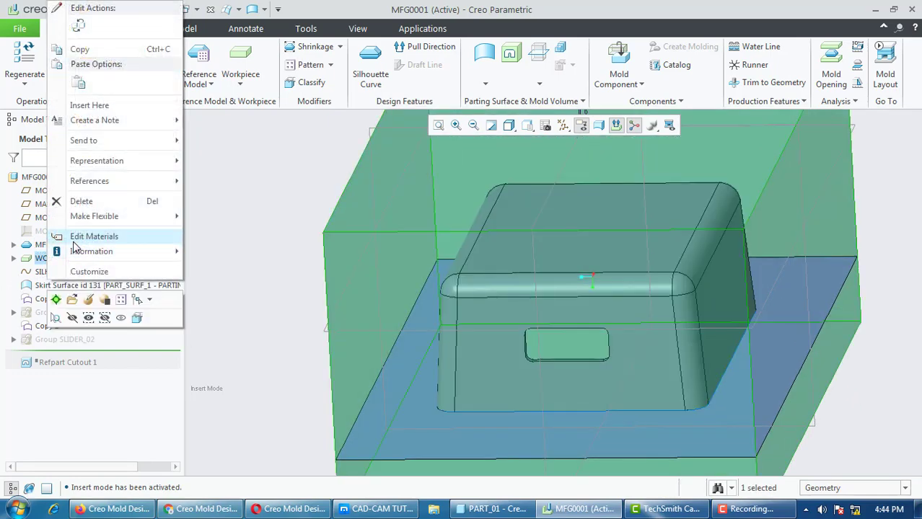
left_click(72, 302)
middle_click_drag(527, 347, 761, 333)
mouse_move(672, 327)
middle_mouse_down()
mouse_move(687, 331)
mouse_move(679, 333)
middle_mouse_up()
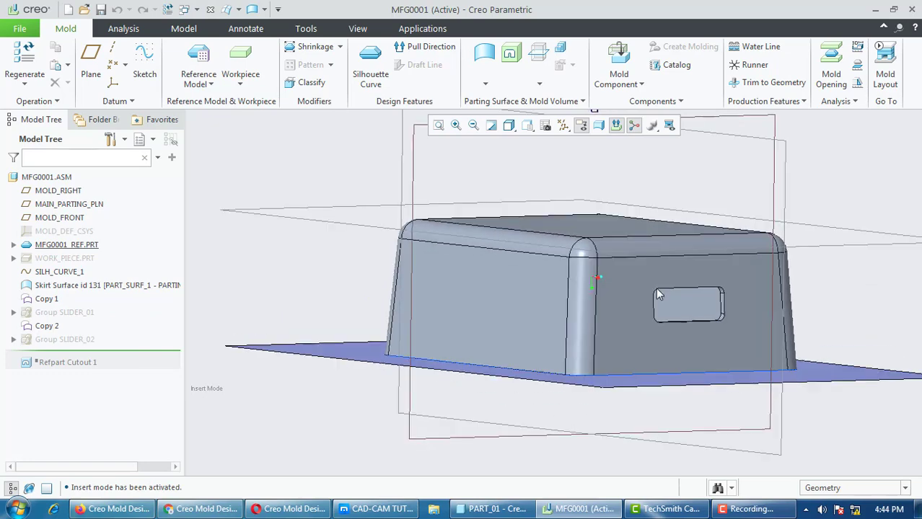
Start a new parting surface and close one side-wall window with a Fill Loops surface along its inner edge loop
left_click(486, 55)
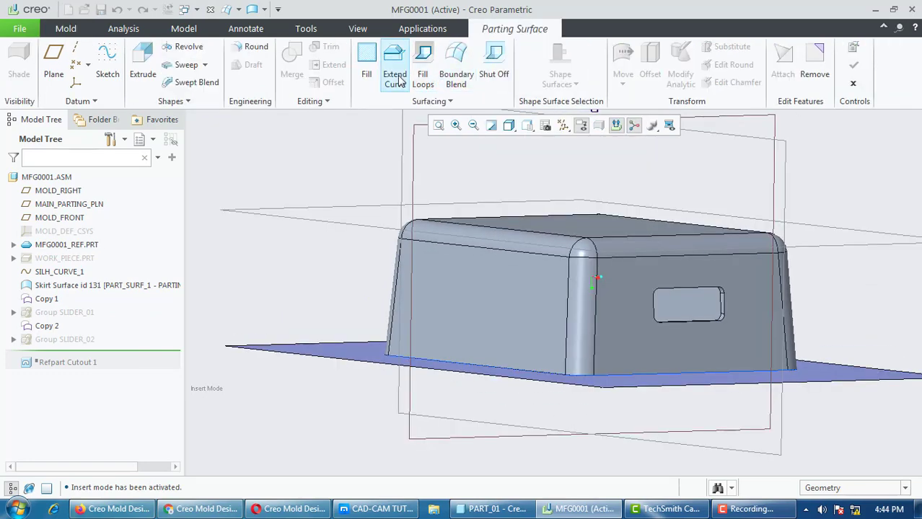
left_click(424, 66)
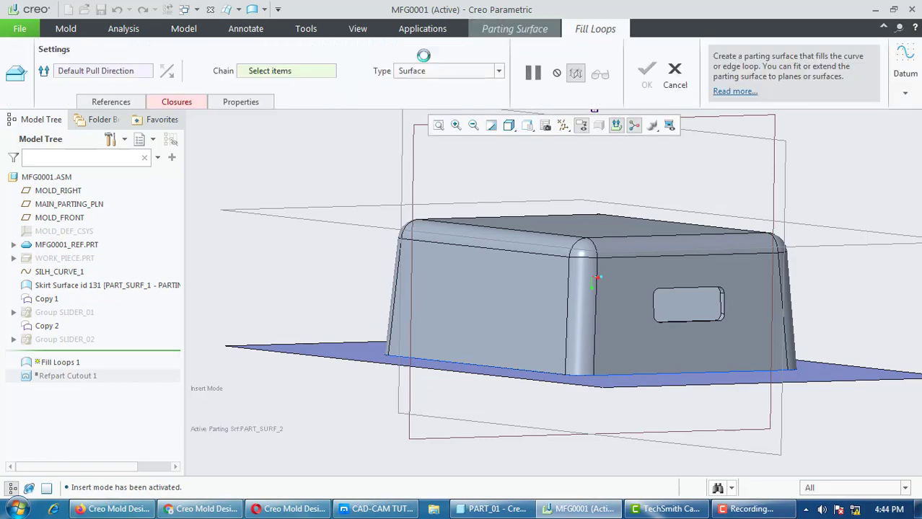
middle_click_drag(717, 320, 573, 293)
scroll(575, 296, "up", 3)
scroll(607, 194, "down", 2)
scroll(598, 209, "down", 2)
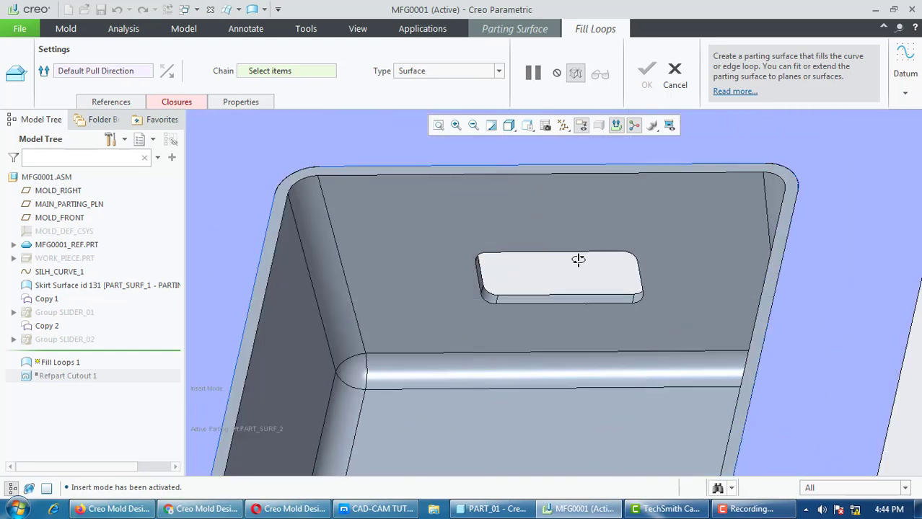
mouse_move(581, 259)
middle_mouse_down()
mouse_move(570, 321)
mouse_move(577, 260)
mouse_move(596, 303)
mouse_move(570, 339)
mouse_move(577, 273)
middle_mouse_up()
scroll(574, 268, "down", 3)
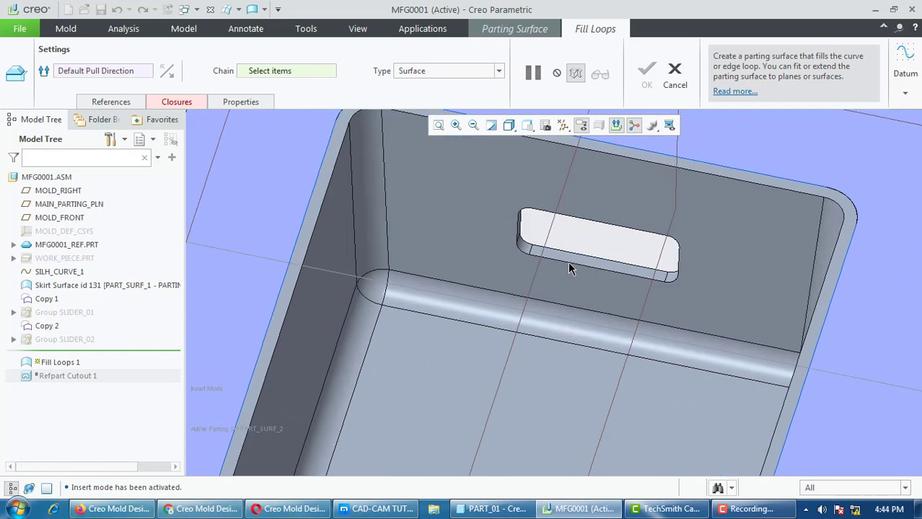
left_click(570, 268)
scroll(534, 260, "down", 2)
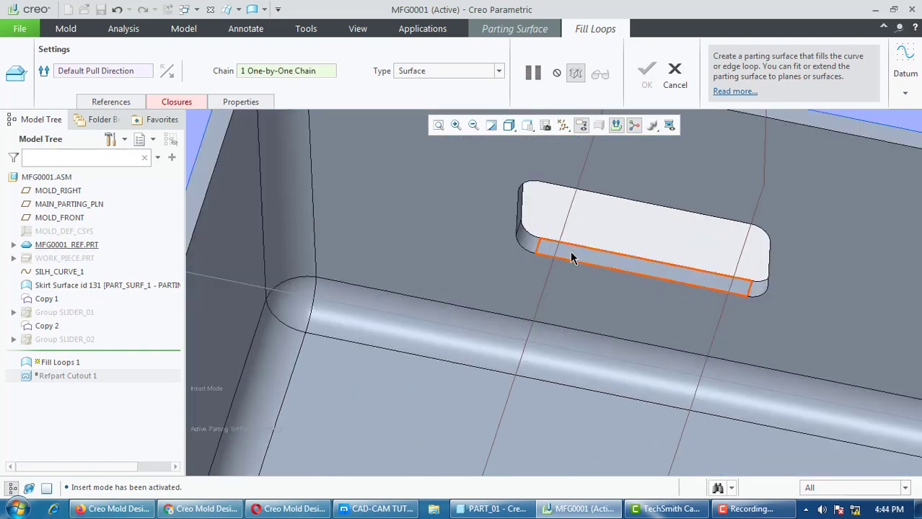
left_click(520, 241)
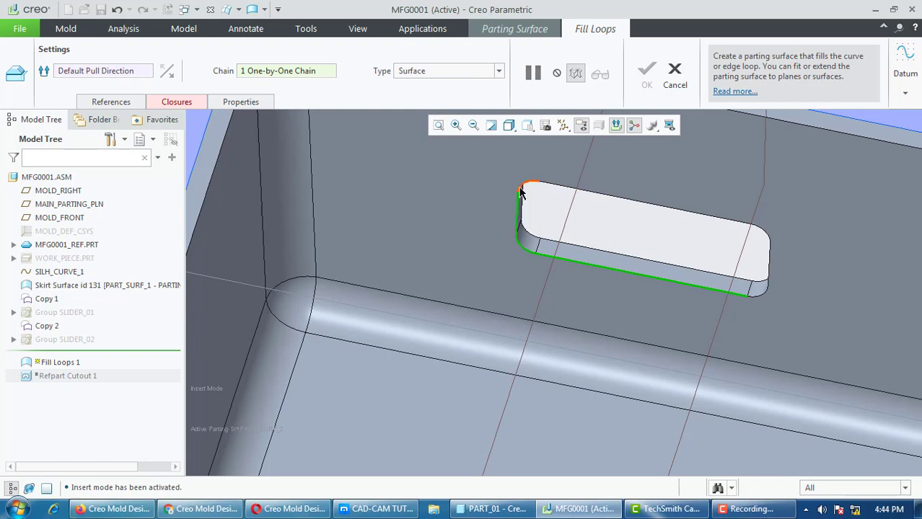
left_click(566, 186)
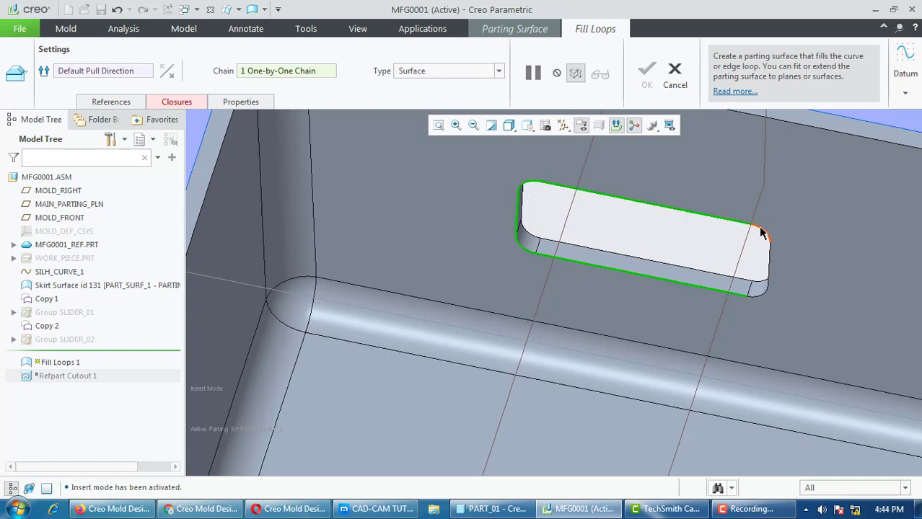
left_click(764, 300)
scroll(595, 225, "up", 3)
left_click(648, 74)
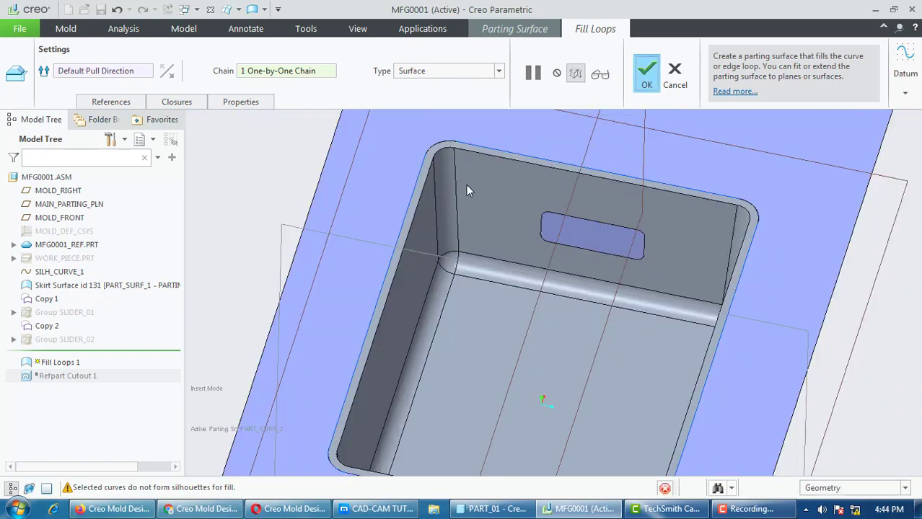
Close the opposite side-wall window with a second Fill Loops surface using its inner surface chain, and finish the parting surface
middle_click_drag(520, 221, 417, 233)
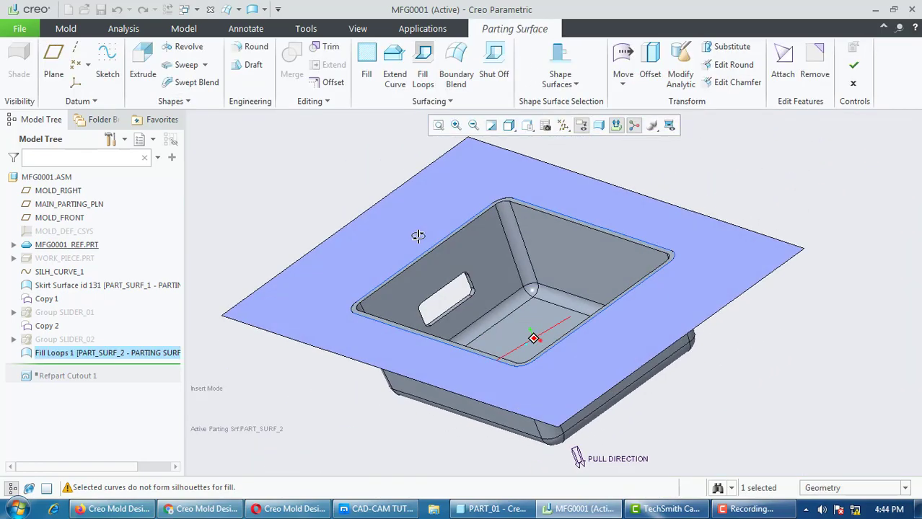
left_click(423, 68)
scroll(436, 277, "down", 3)
left_click(450, 290)
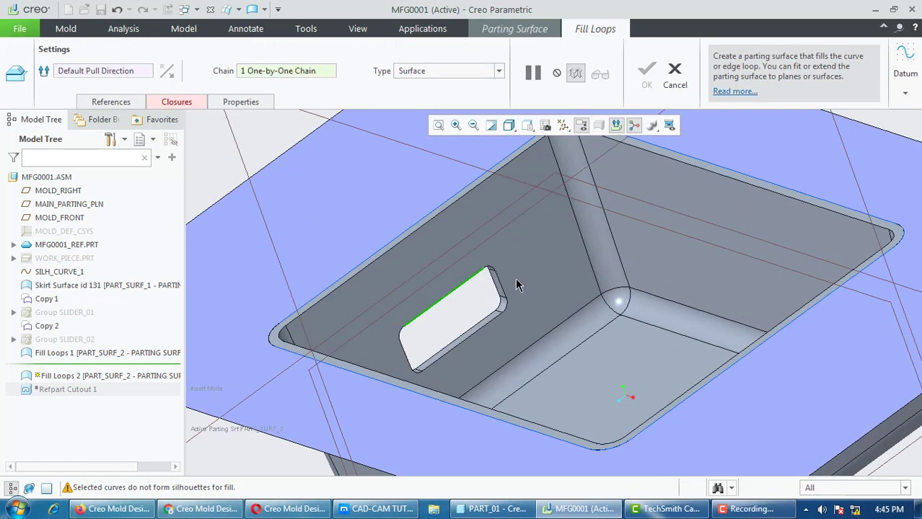
scroll(474, 285, "down", 3)
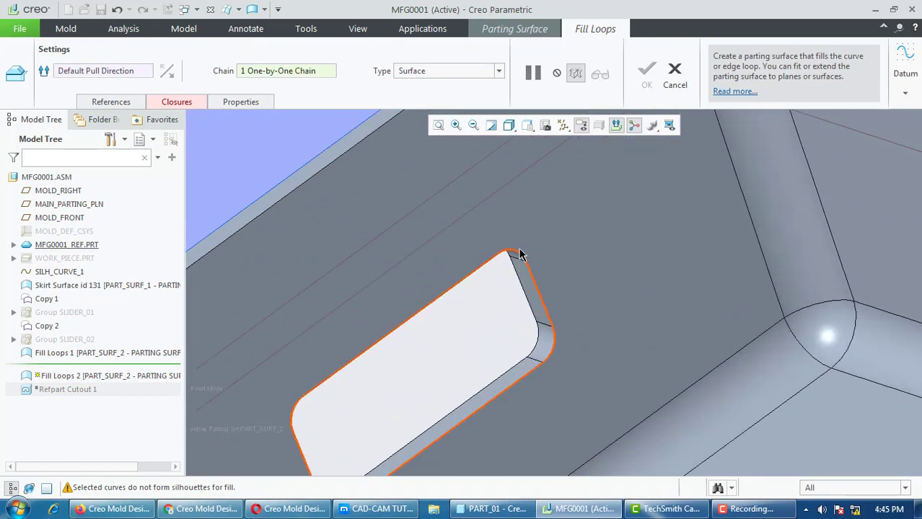
left_click(533, 281, "shift")
scroll(494, 287, "up", 3)
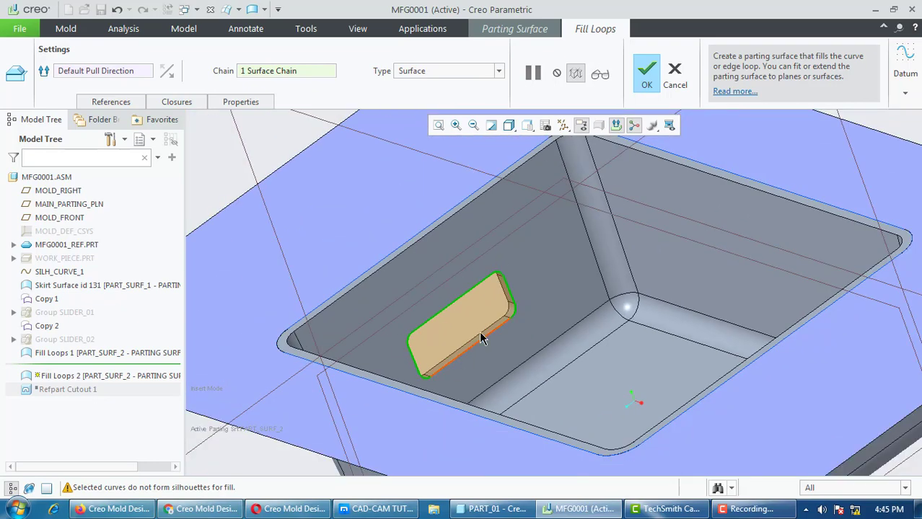
left_click(646, 85)
mouse_move(484, 251)
middle_mouse_down()
mouse_move(485, 363)
mouse_move(459, 364)
mouse_move(480, 371)
mouse_move(480, 340)
middle_mouse_up()
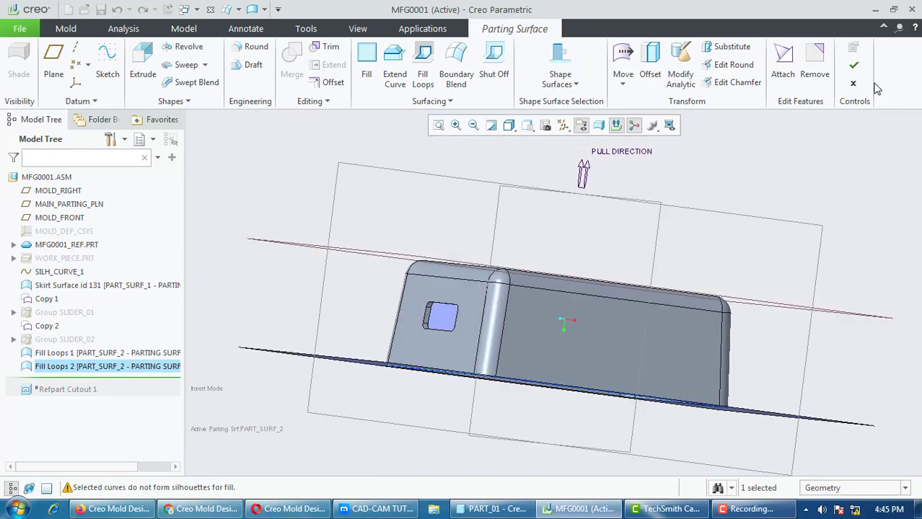
left_click(394, 209)
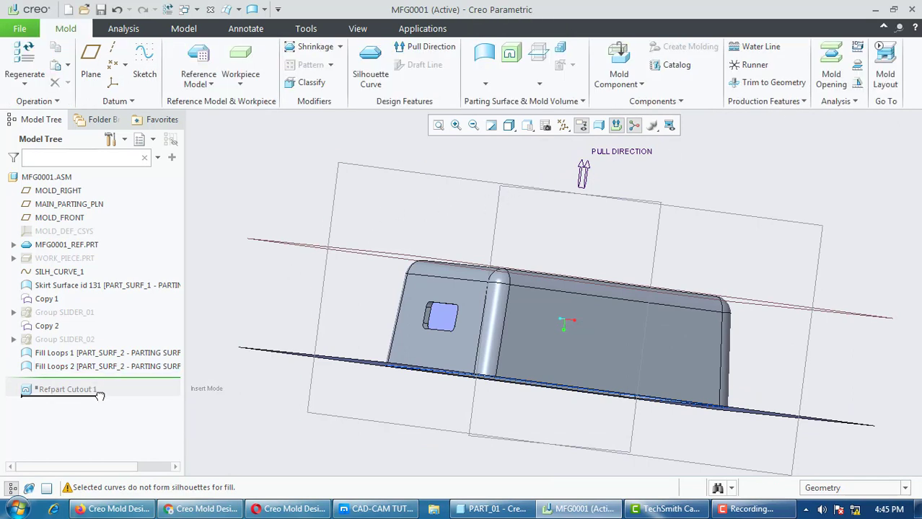
Move the insertion point back past Refpart Cutout 1 and delete that cutout
left_click_drag(100, 396, 98, 396)
scroll(344, 261, "up", 3)
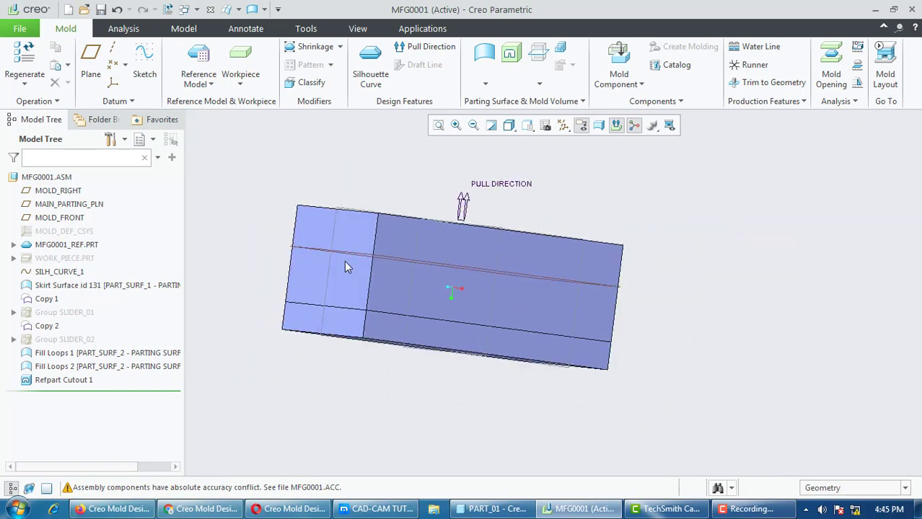
middle_click_drag(344, 260, 307, 337)
right_click(69, 383)
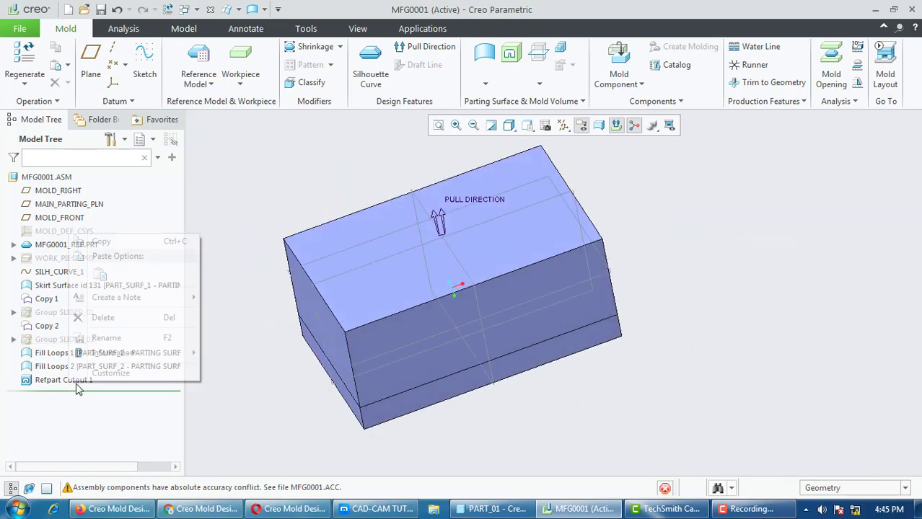
left_click(109, 317)
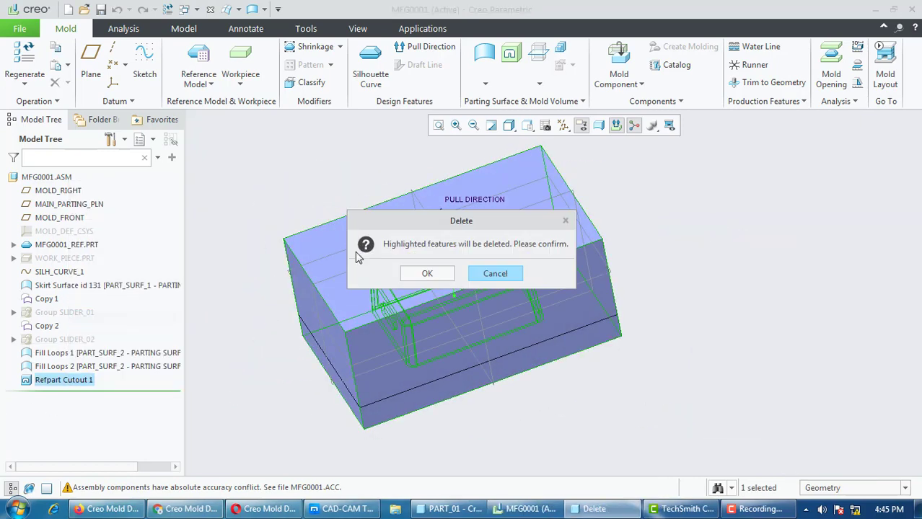
left_click(429, 275)
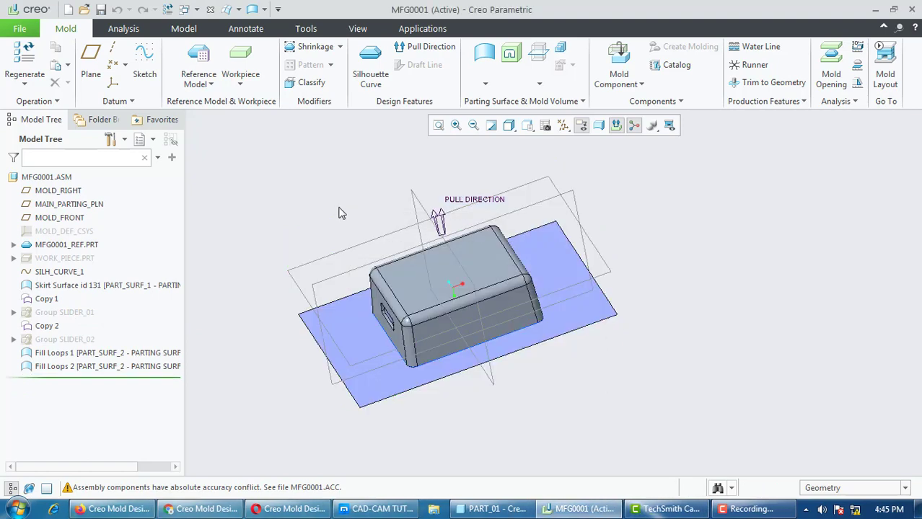
Show the hidden workpiece WORK_PIECE.PRT again
right_click(72, 261)
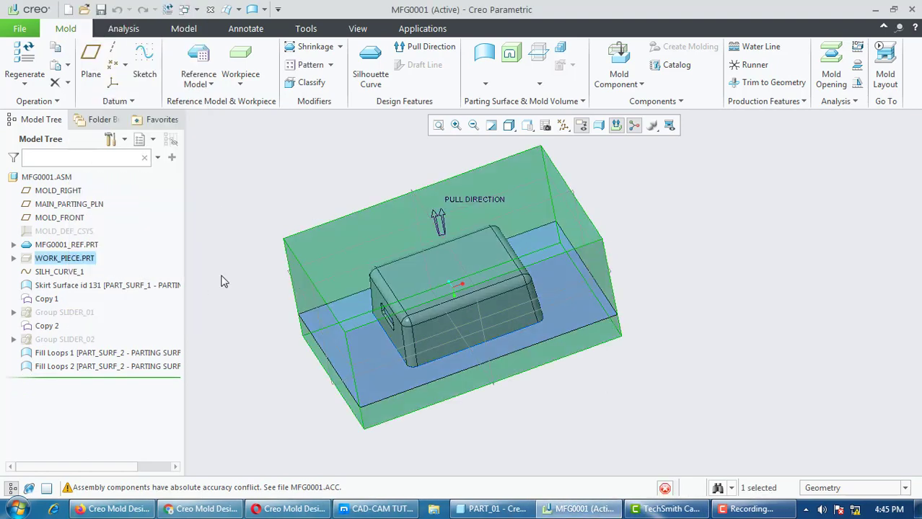
Create a Refpart Cutout that removes the reference part MFG0001_REF.PRT from the workpiece WORK_PIECE.PRT
left_click(101, 318)
scroll(285, 185, "down", 3)
scroll(419, 218, "up", 3)
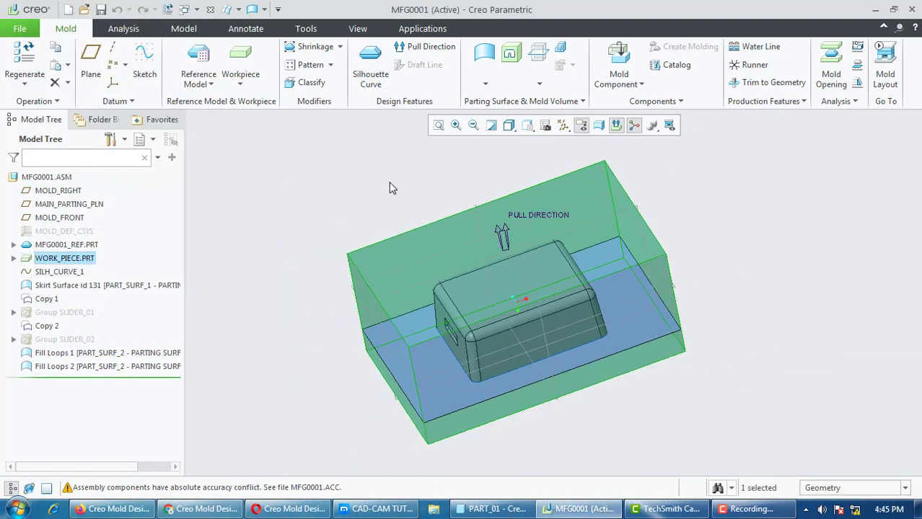
middle_click_drag(391, 183, 397, 169)
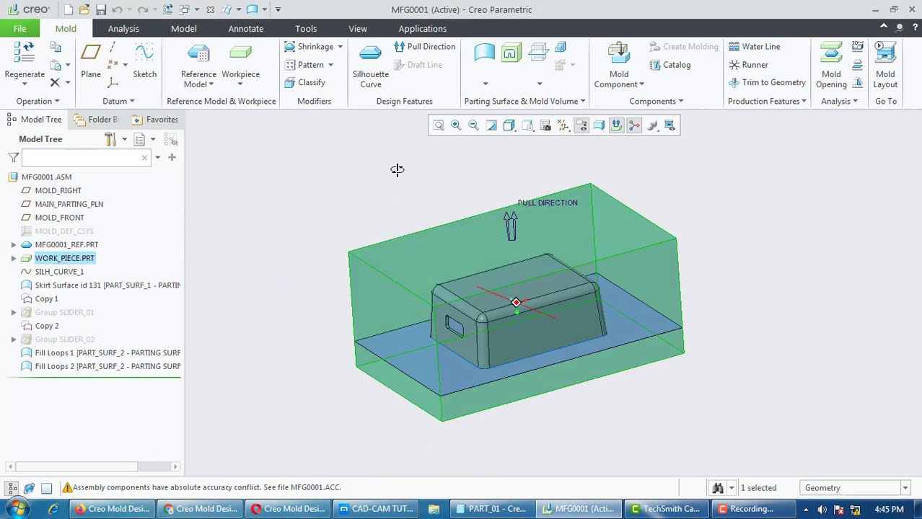
left_click(512, 55)
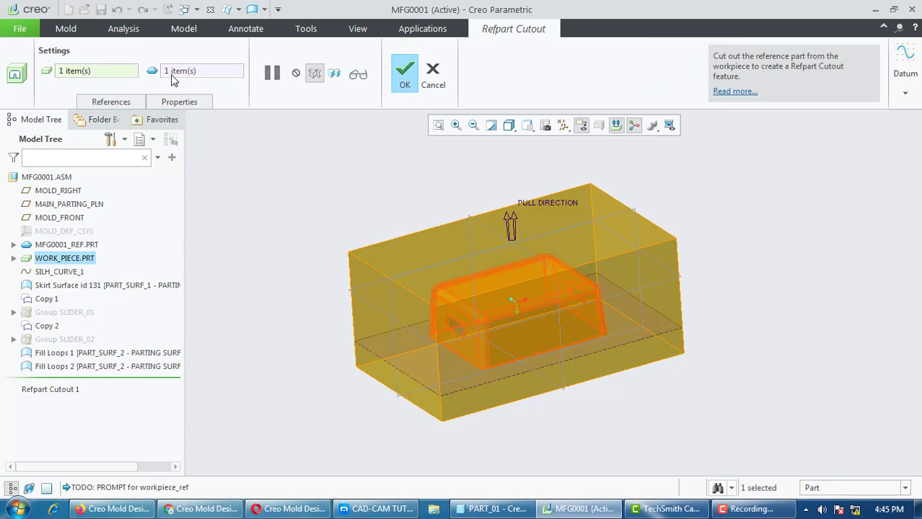
left_click(405, 74)
left_click(253, 222)
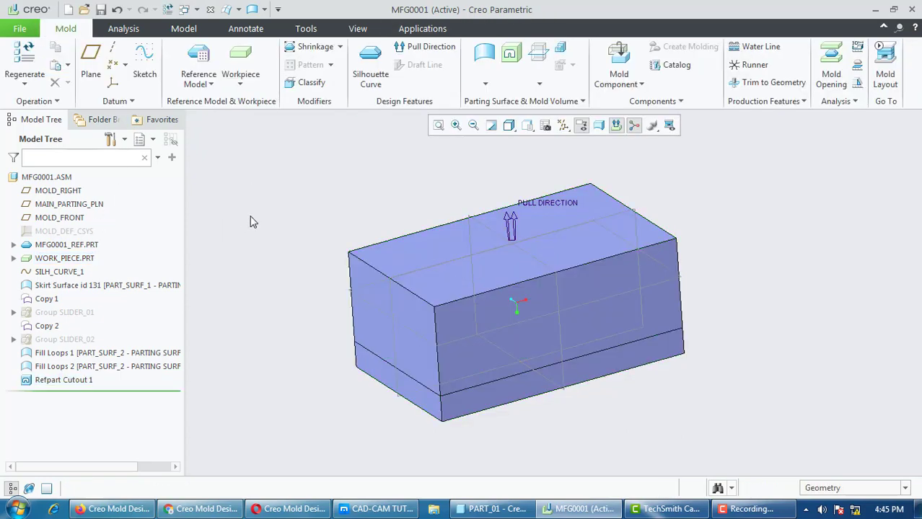
Start a Volume Split of the Refpart Cutout 1 volume and choose the skirt surface as its first splitting surface
left_click(542, 56)
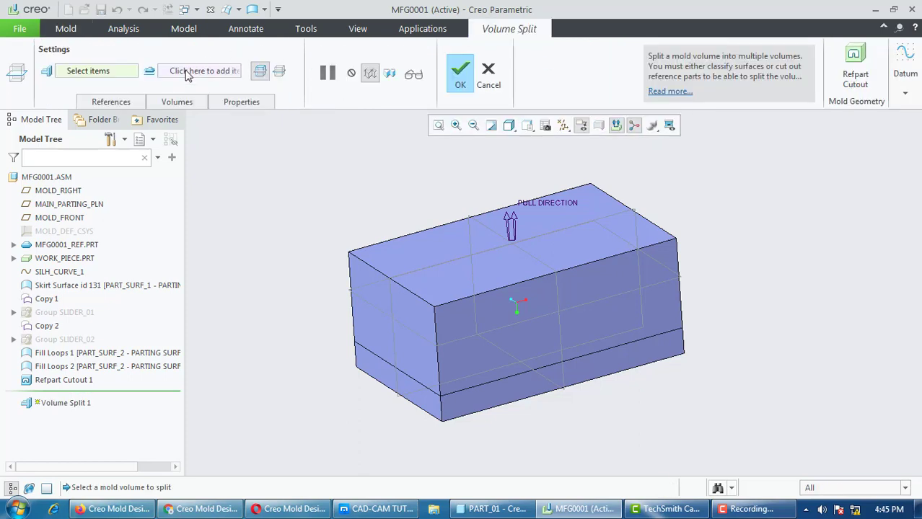
left_click(92, 73)
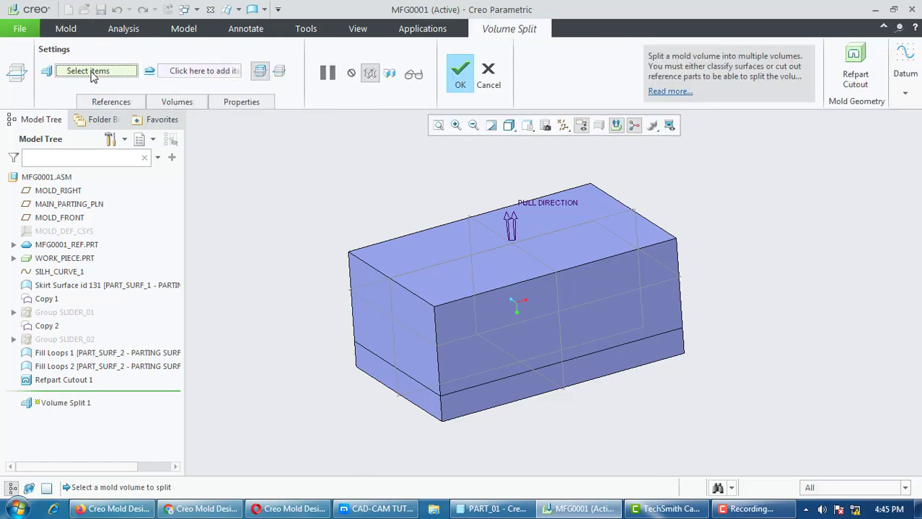
left_click(82, 383)
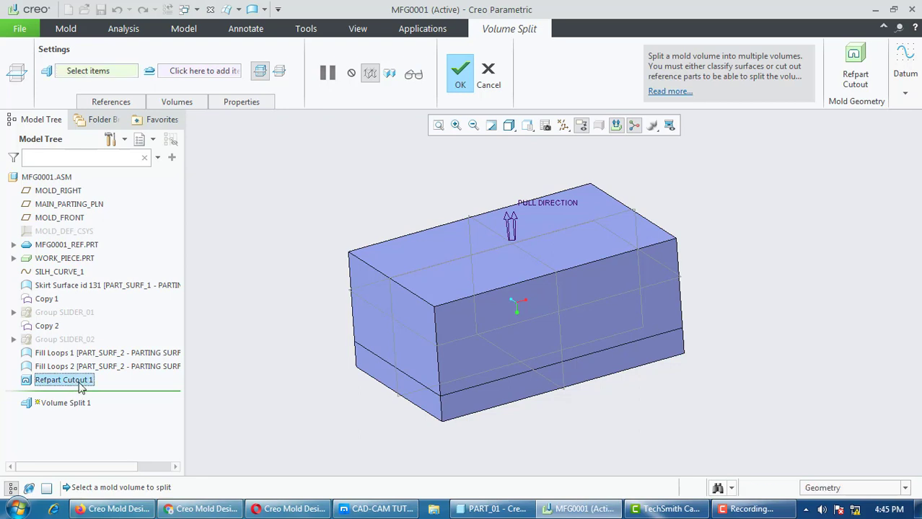
left_click(183, 75)
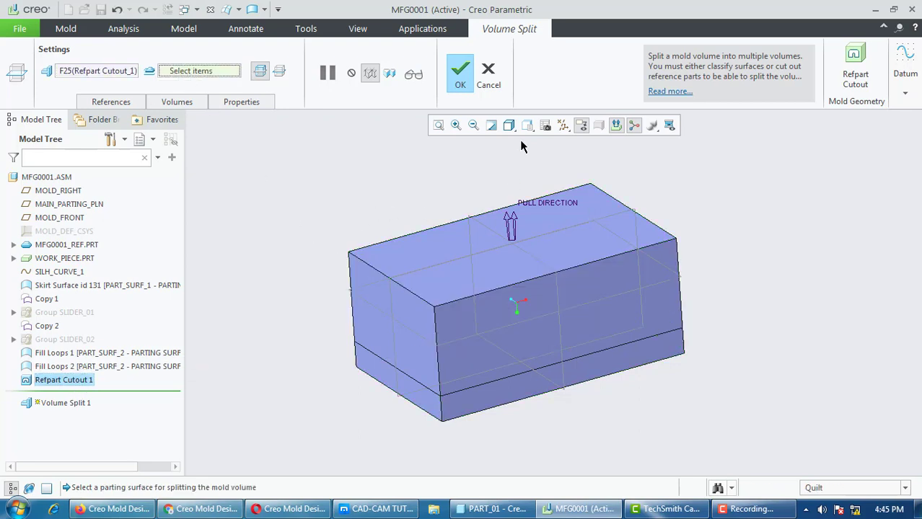
middle_click_drag(309, 329, 309, 189)
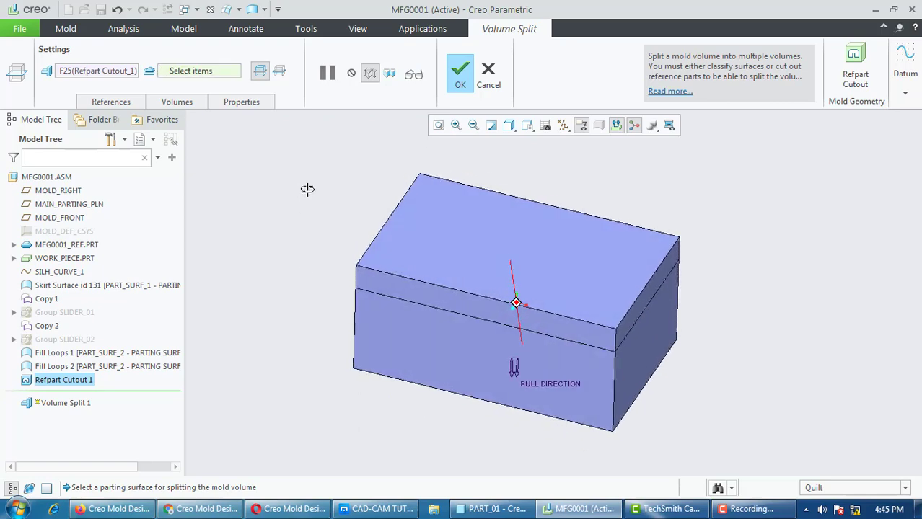
left_click(396, 291)
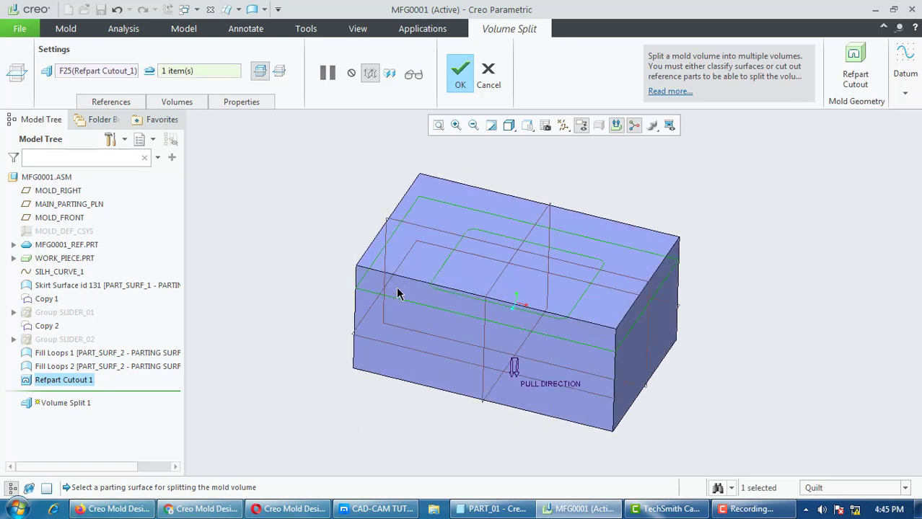
Switch to wireframe display and add both side-window fill surfaces to the splitting surfaces of the volume split
left_click(509, 127)
left_click(517, 215)
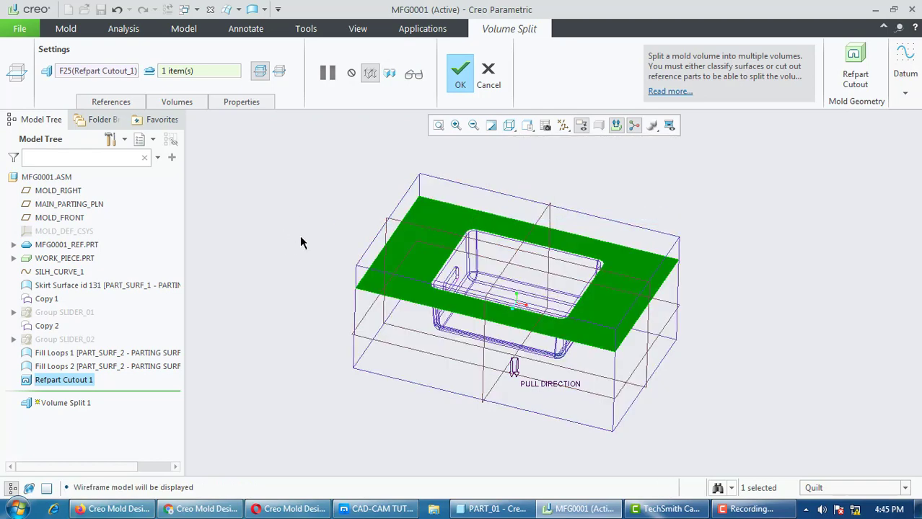
middle_click_drag(301, 242, 415, 278)
scroll(509, 315, "down", 3)
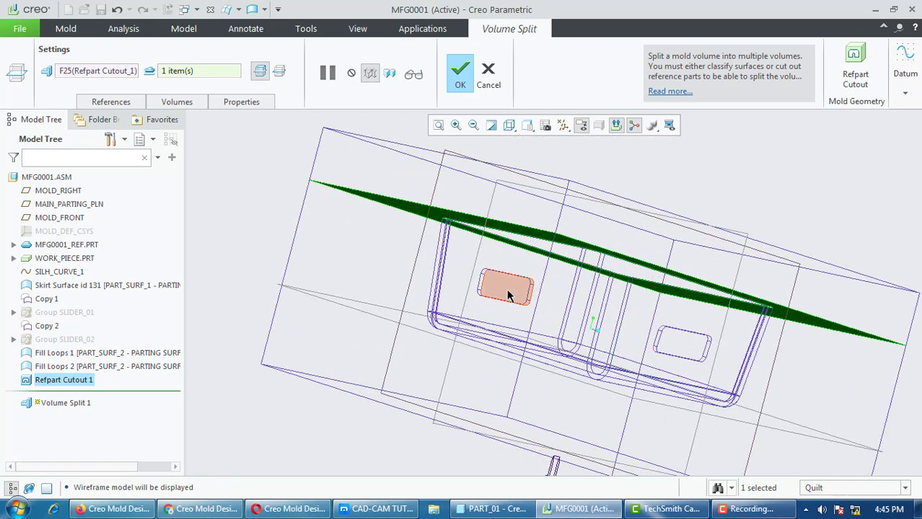
left_click(506, 288)
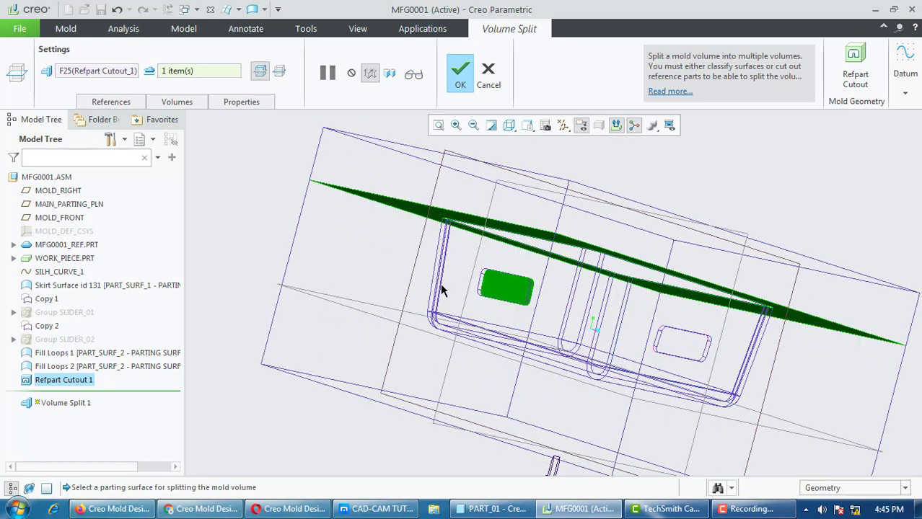
middle_click_drag(433, 282, 575, 330)
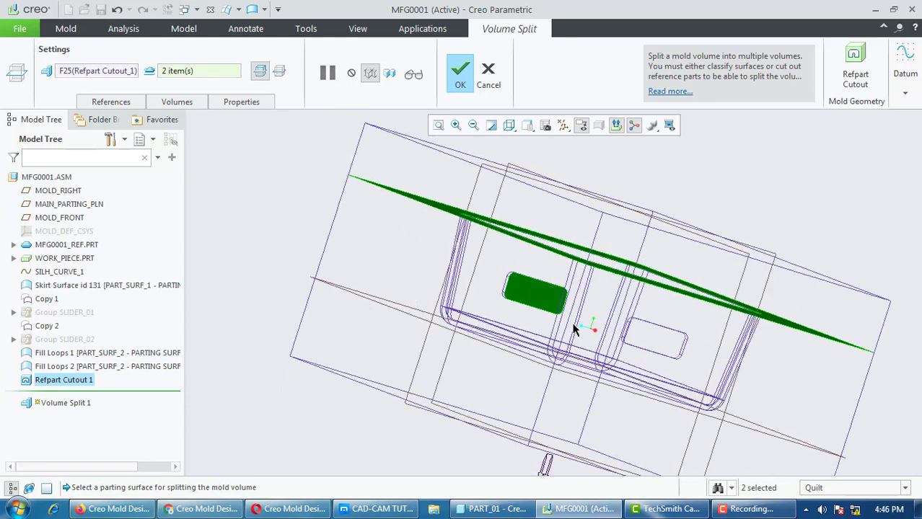
left_click(659, 341)
mouse_move(438, 303)
middle_mouse_down()
mouse_move(298, 255)
mouse_move(352, 303)
mouse_move(342, 296)
mouse_move(402, 156)
middle_mouse_up()
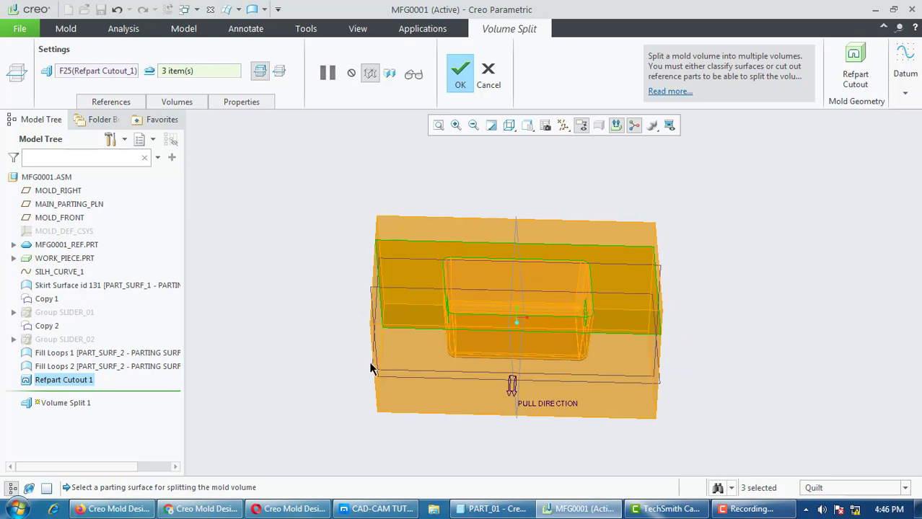
middle_click_drag(357, 224, 372, 203)
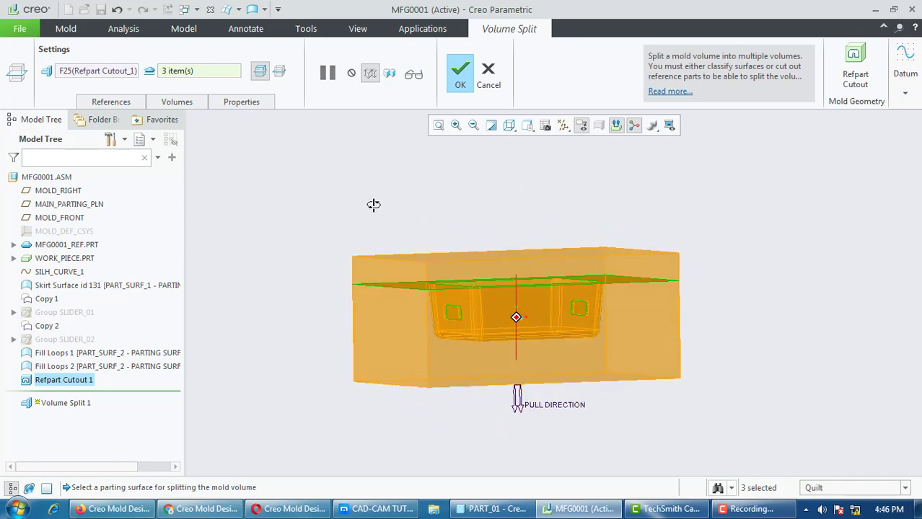
Name the two resulting volumes core_insert (the core side) and cavity_insert (the cavity side), and complete the volume split
left_click(188, 103)
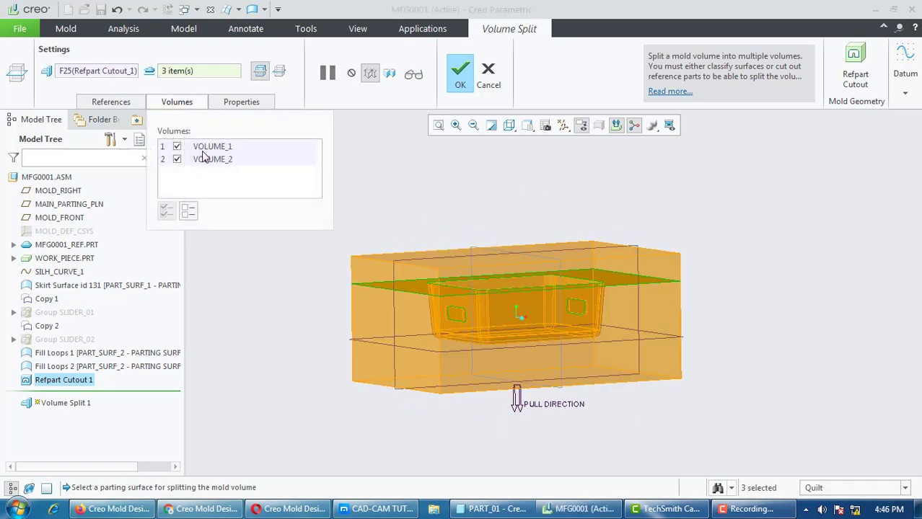
double_click(231, 146)
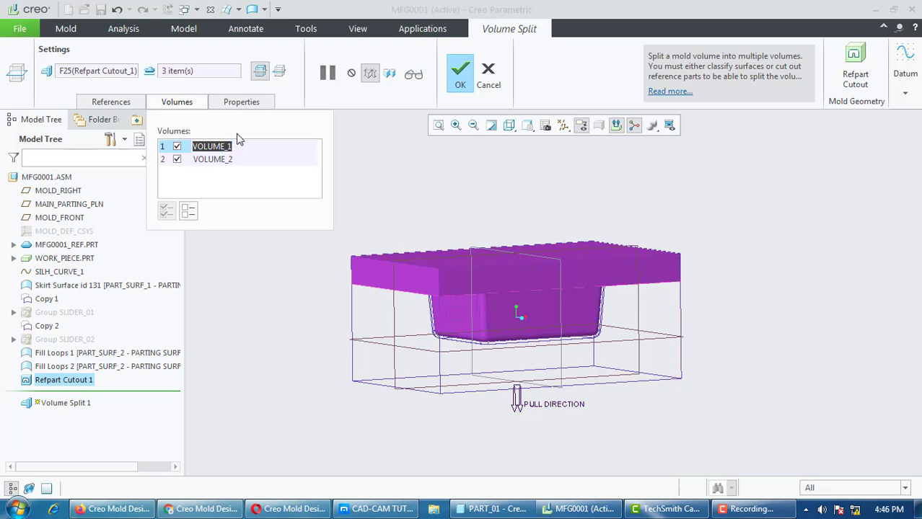
type("core_insert")
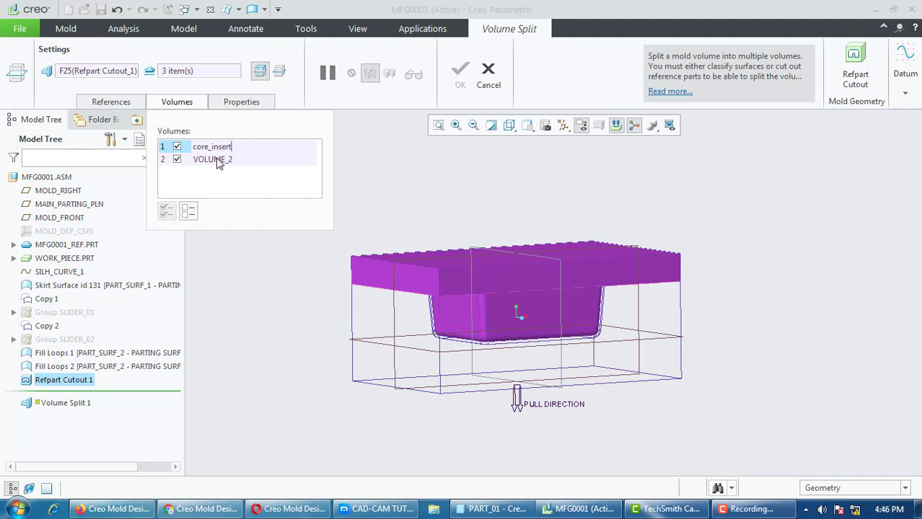
left_click(219, 159)
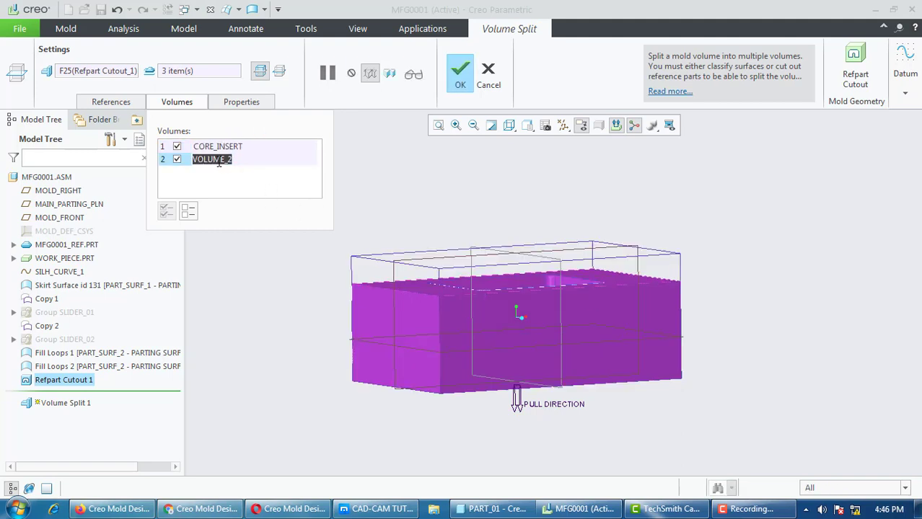
type("cavity")
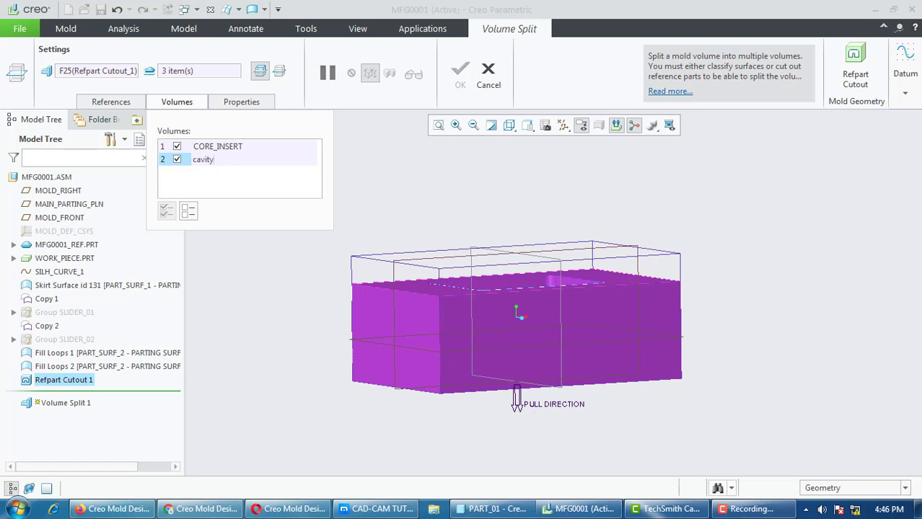
type("_insert")
key("Return")
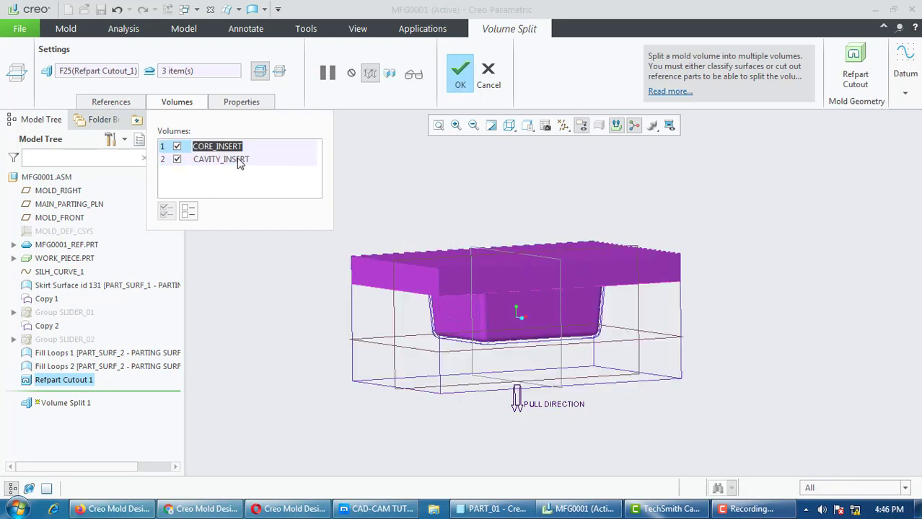
left_click(462, 85)
Switch the model display from wireframe to Shading
left_click(508, 126)
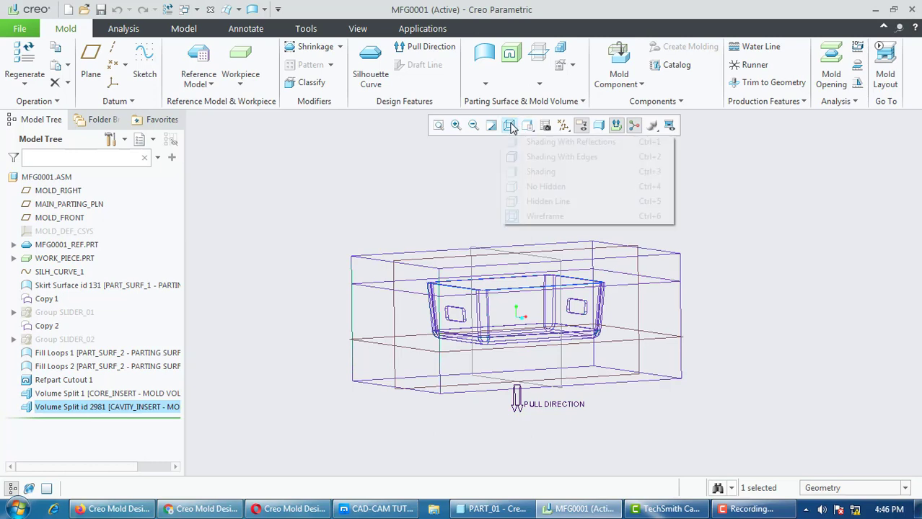
left_click(532, 174)
mouse_move(413, 200)
middle_mouse_down()
mouse_move(428, 189)
mouse_move(408, 268)
middle_mouse_up()
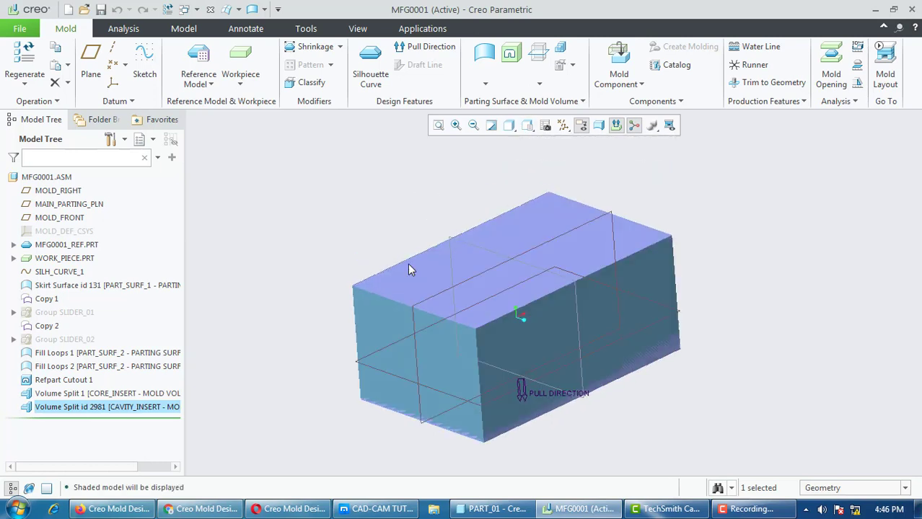
Hide the CORE_INSERT volume and inspect the cavity block from several sides
right_click(67, 400)
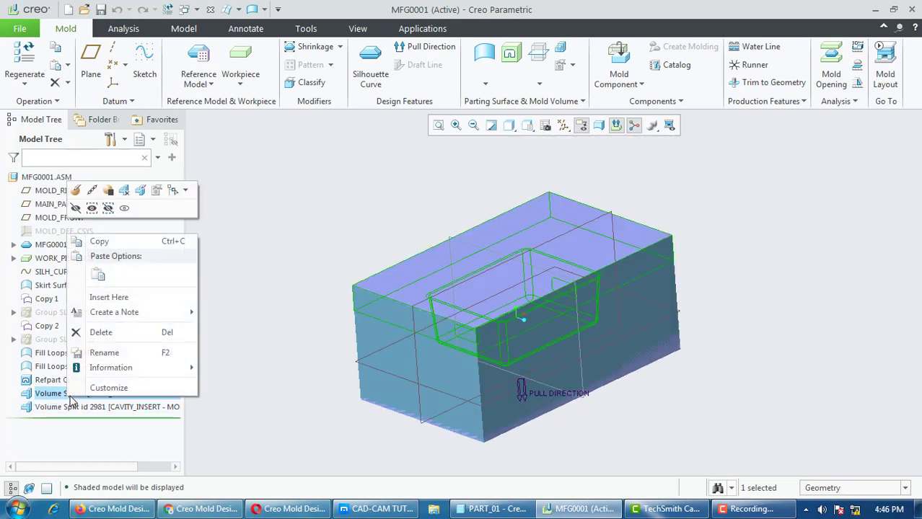
left_click(75, 209)
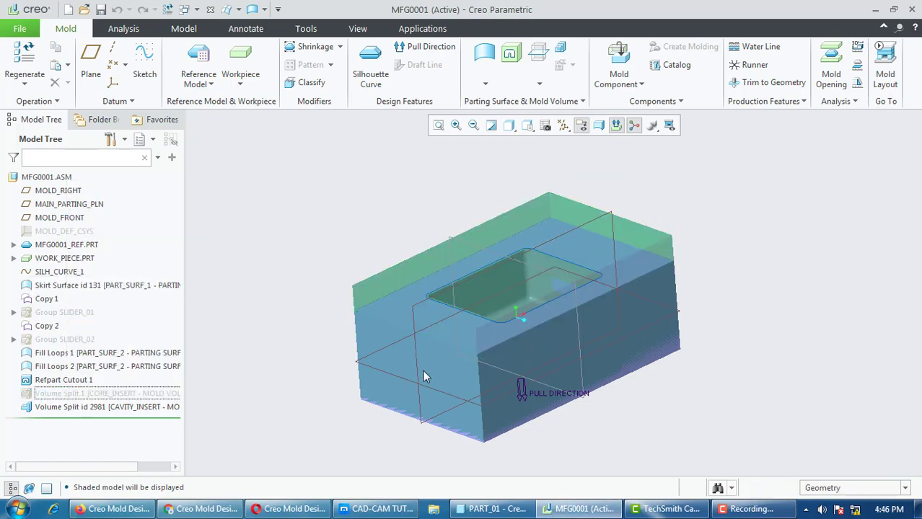
middle_click_drag(423, 370, 235, 372)
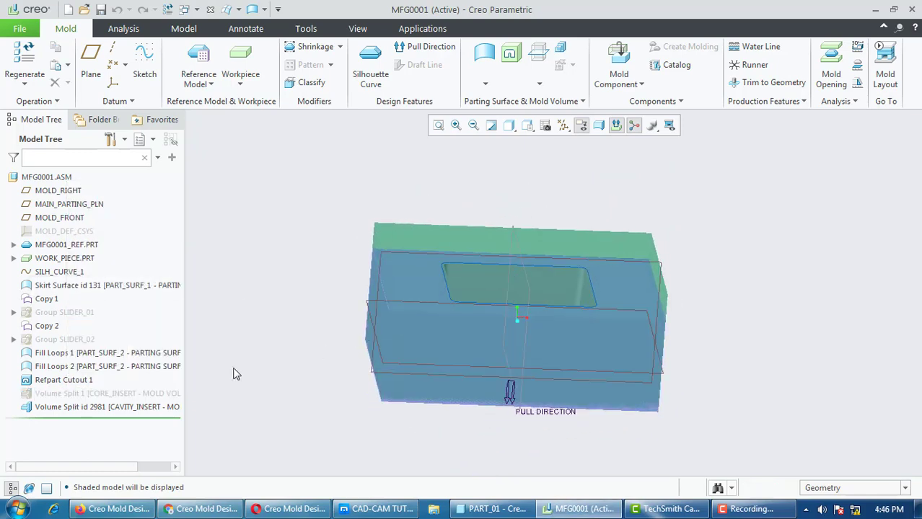
Hide the CAVITY_INSERT volume, show the CORE_INSERT volume again and inspect the core block
right_click(119, 407)
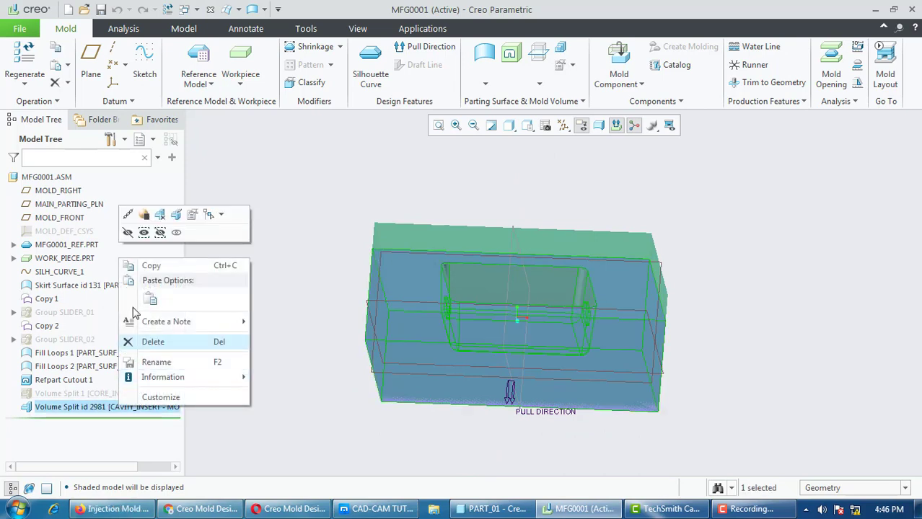
left_click(142, 233)
right_click(123, 392)
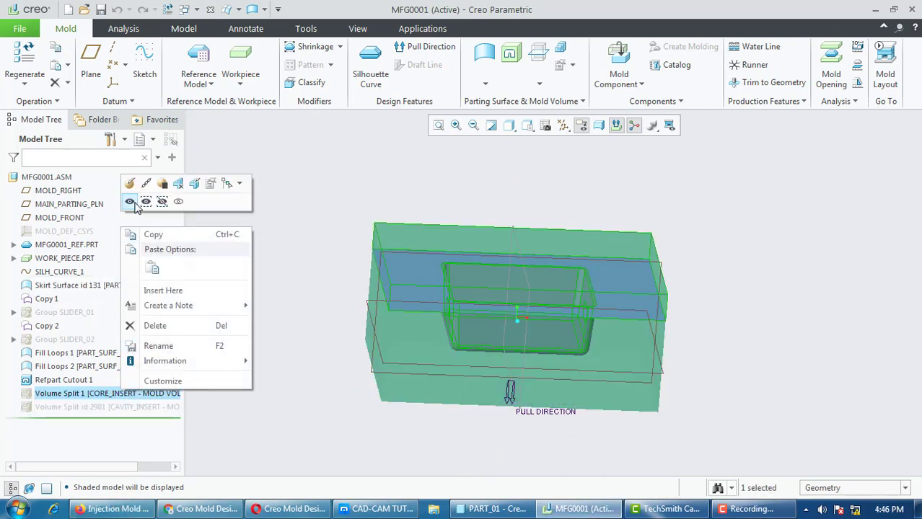
left_click(131, 202)
mouse_move(433, 288)
middle_mouse_down()
mouse_move(450, 251)
mouse_move(445, 297)
mouse_move(434, 297)
mouse_move(469, 263)
mouse_move(451, 323)
mouse_move(453, 354)
mouse_move(461, 346)
middle_mouse_up()
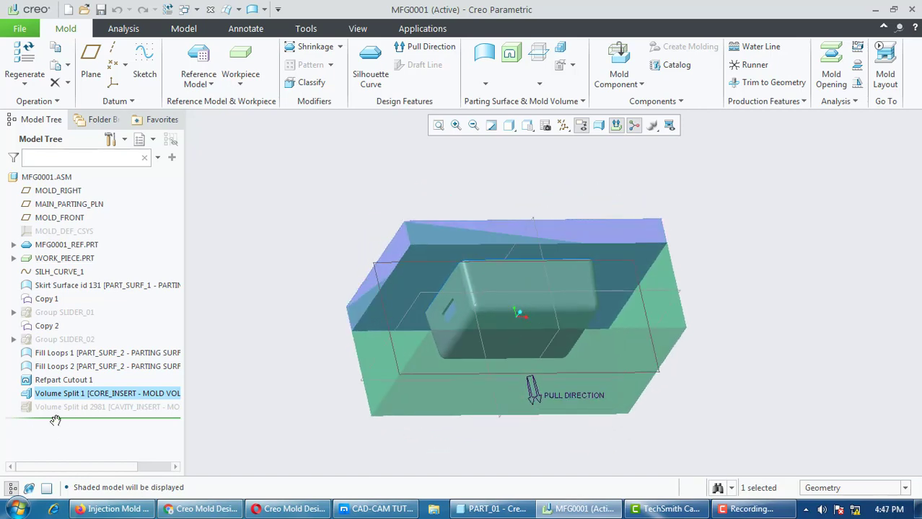
Show the hidden CAVITY_INSERT volume again
left_click(79, 409, "ctrl")
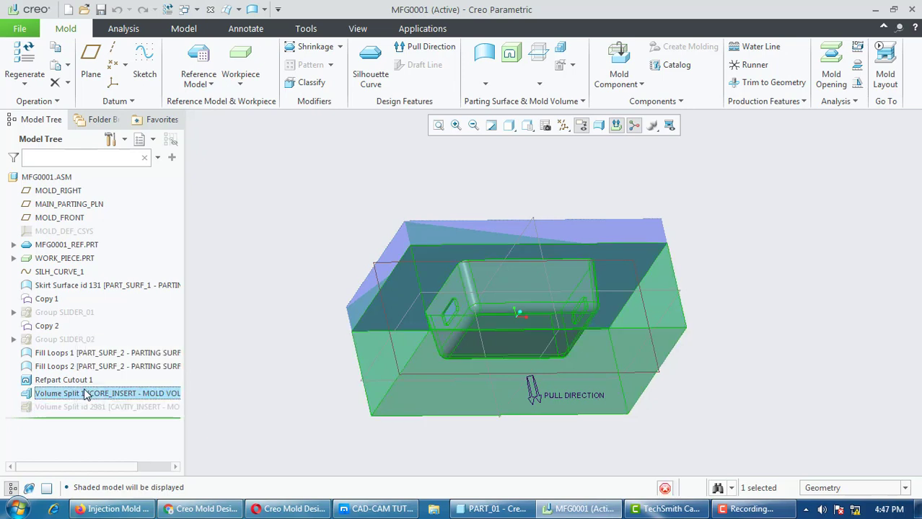
right_click(81, 408)
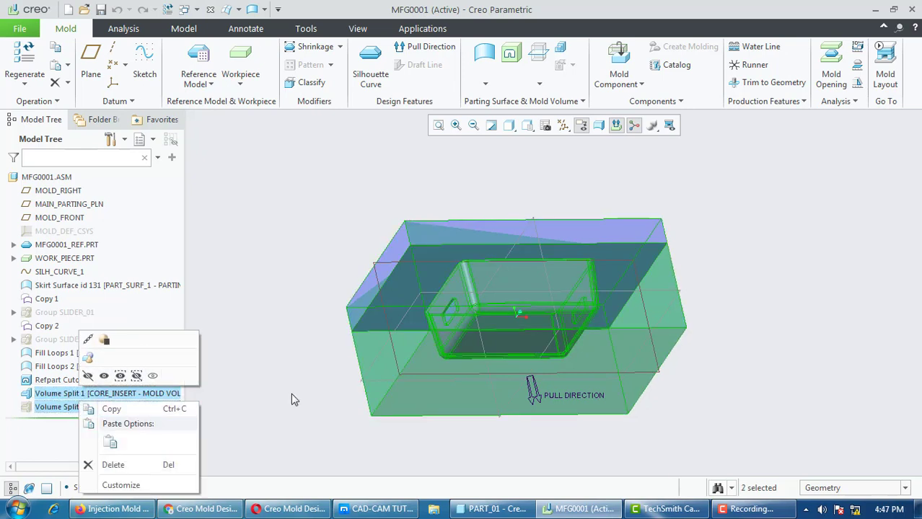
key("Escape")
left_click(121, 408)
right_click(123, 408)
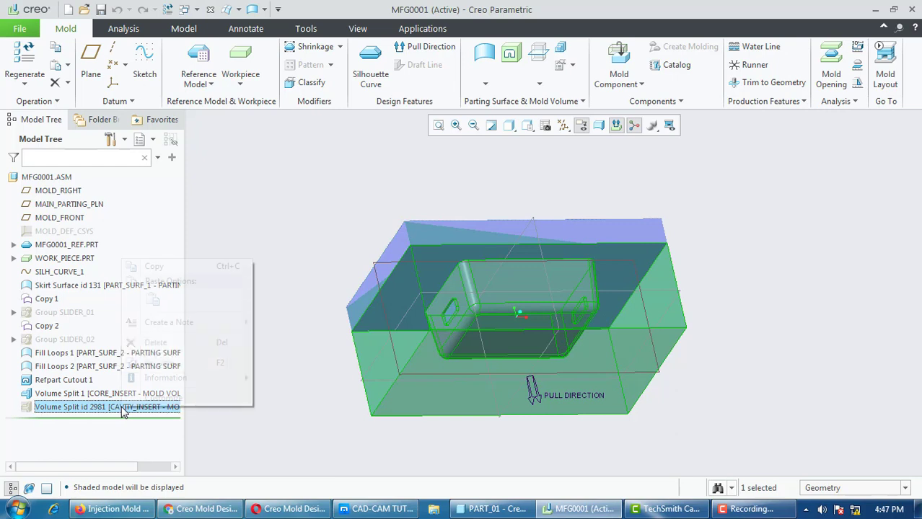
left_click(131, 233)
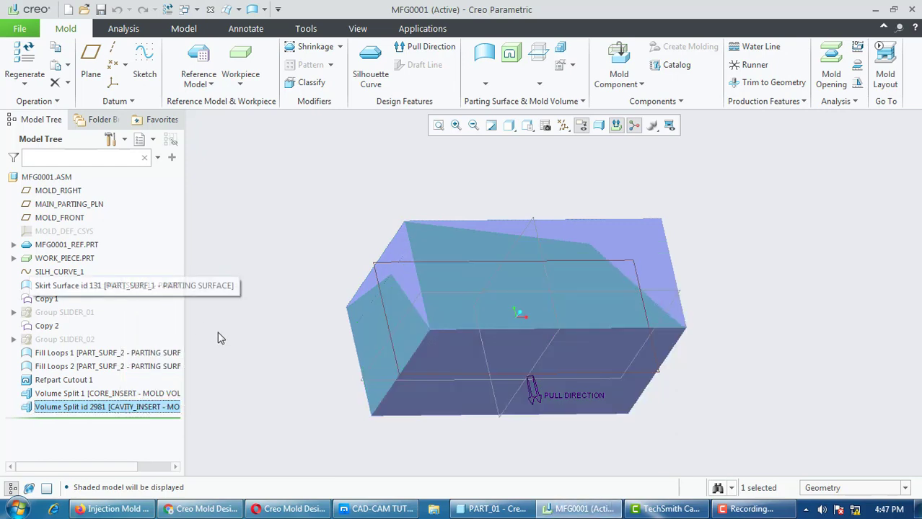
Create mold components from the CORE_INSERT and CAVITY_INSERT volumes
left_click(148, 393, "ctrl")
left_click(149, 408, "ctrl")
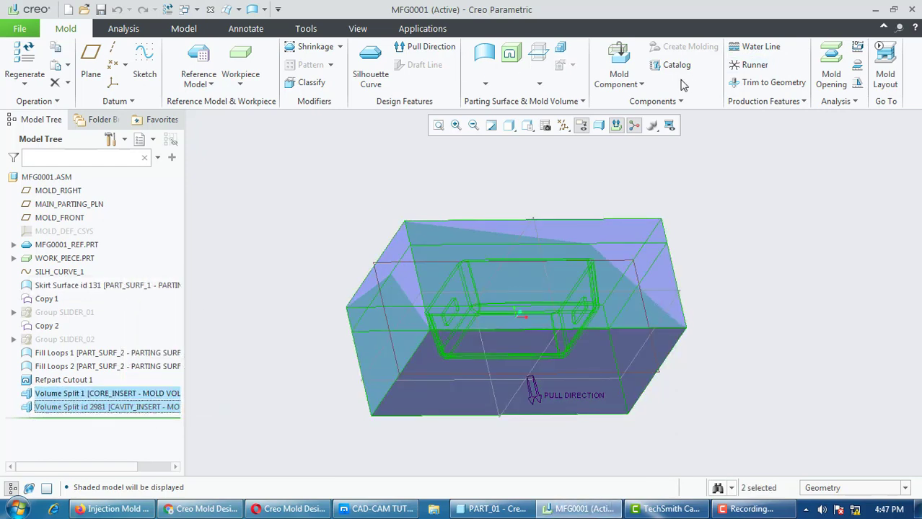
left_click(618, 64)
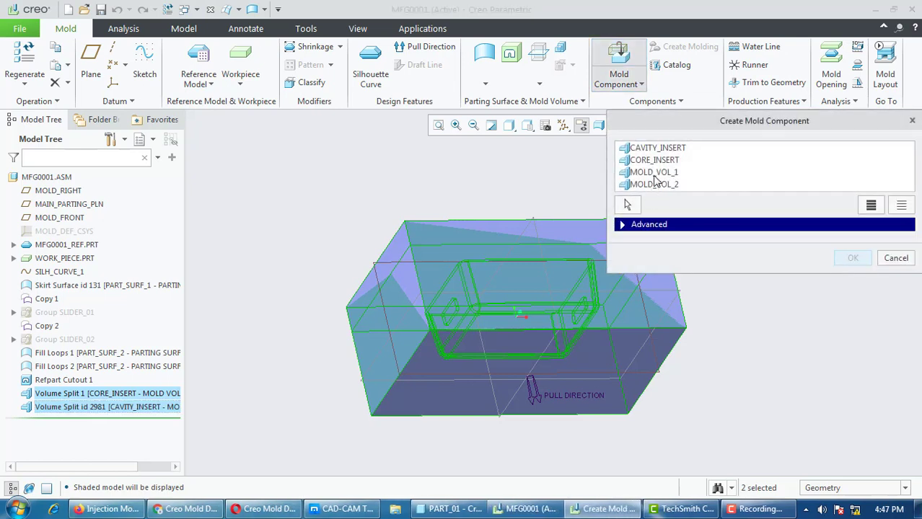
left_click(669, 148)
left_click(667, 160)
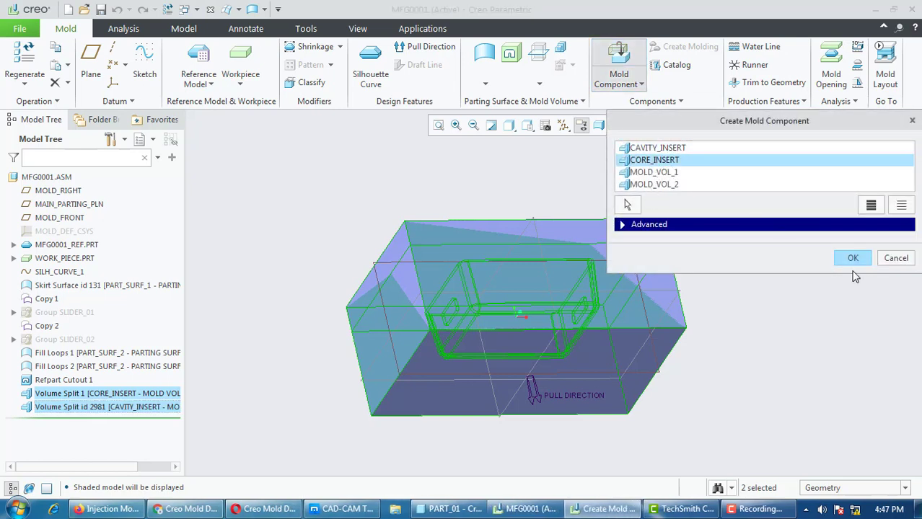
left_click(649, 148, "ctrl")
left_click(853, 260)
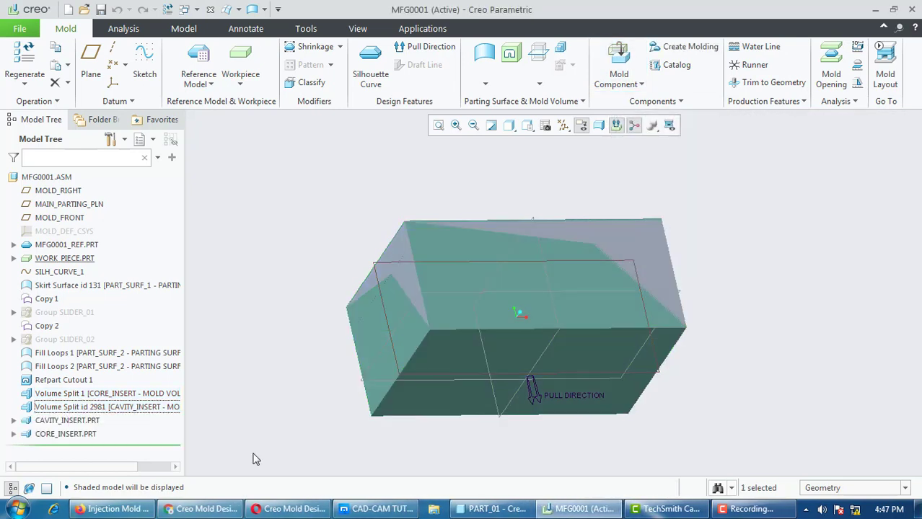
Open the CORE_INSERT part in its own window, inspect its geometry and close it
right_click(61, 436)
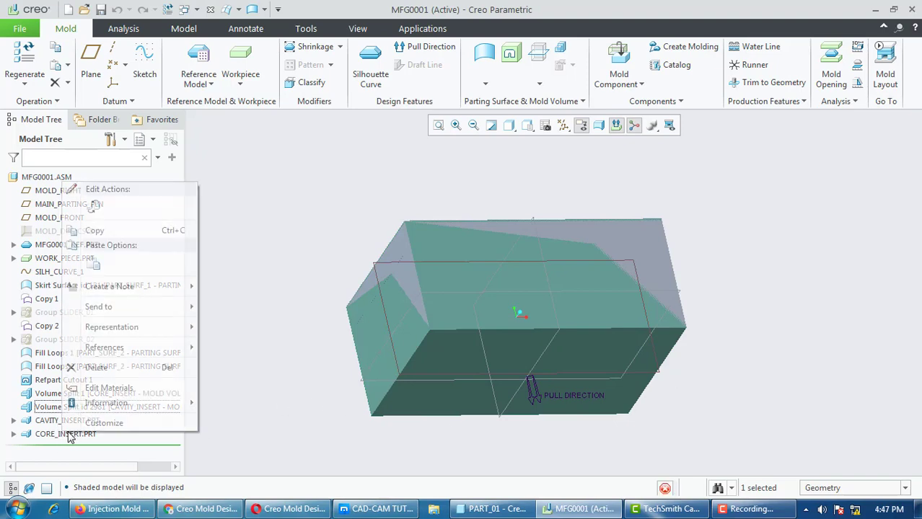
left_click(87, 137)
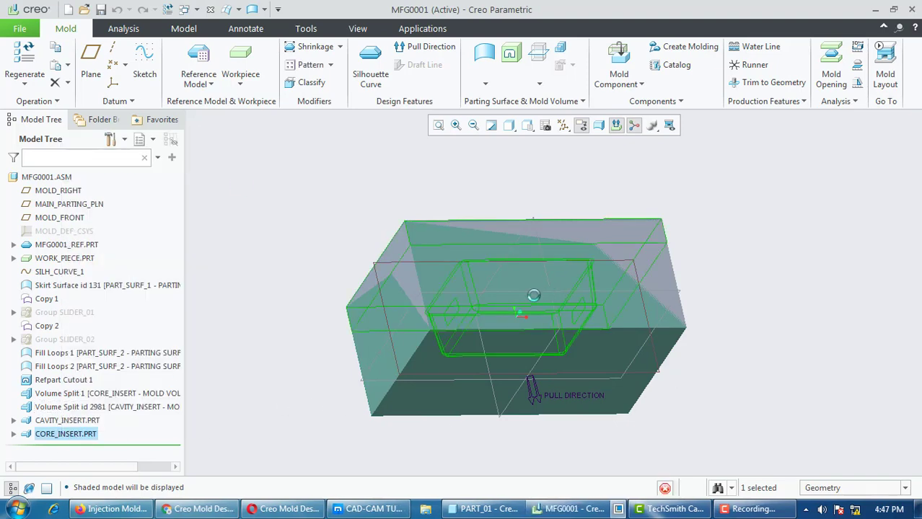
middle_click_drag(484, 162, 465, 155)
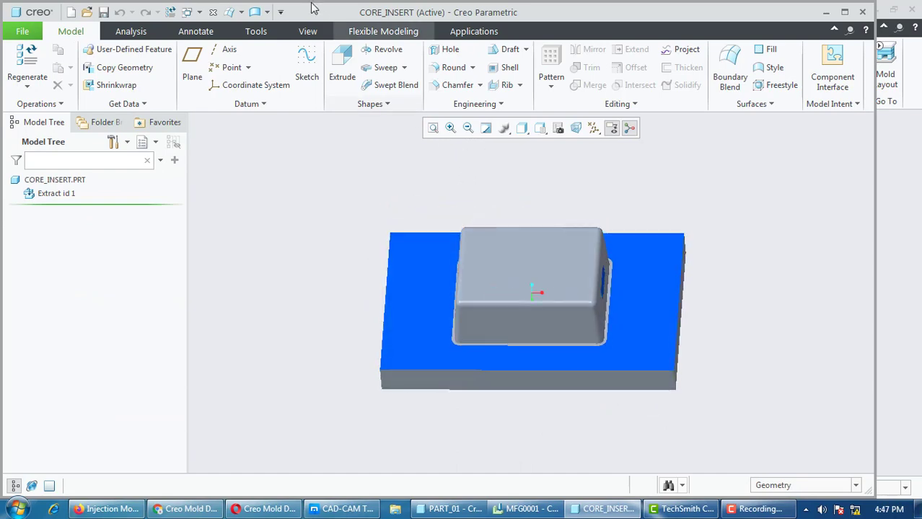
left_click(213, 12)
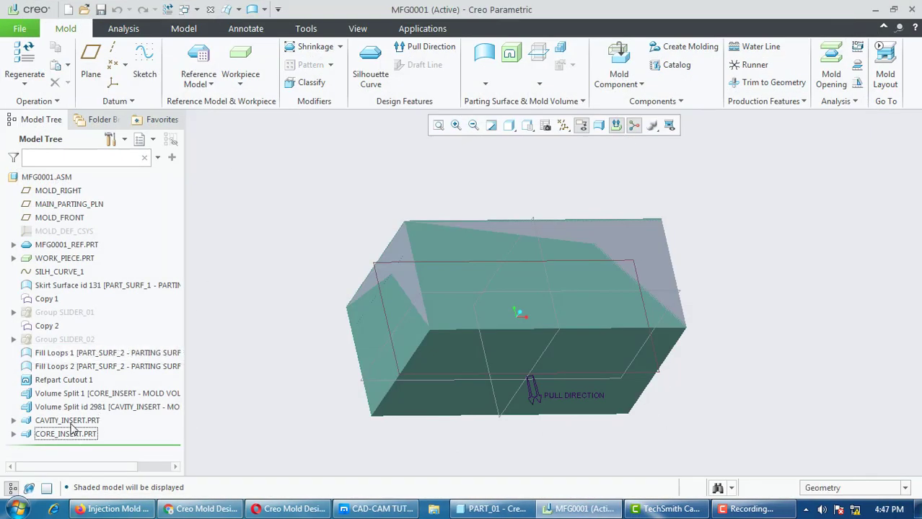
Open the CAVITY_INSERT part in its own window, inspect the pocket and its side slot, and close it
right_click(72, 424)
left_click(98, 114)
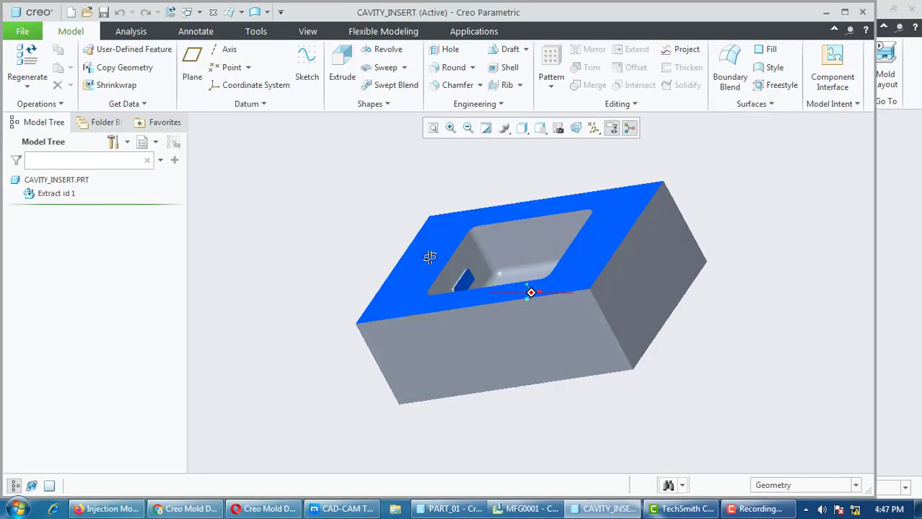
middle_click_drag(430, 258, 480, 290)
scroll(459, 279, "down", 4)
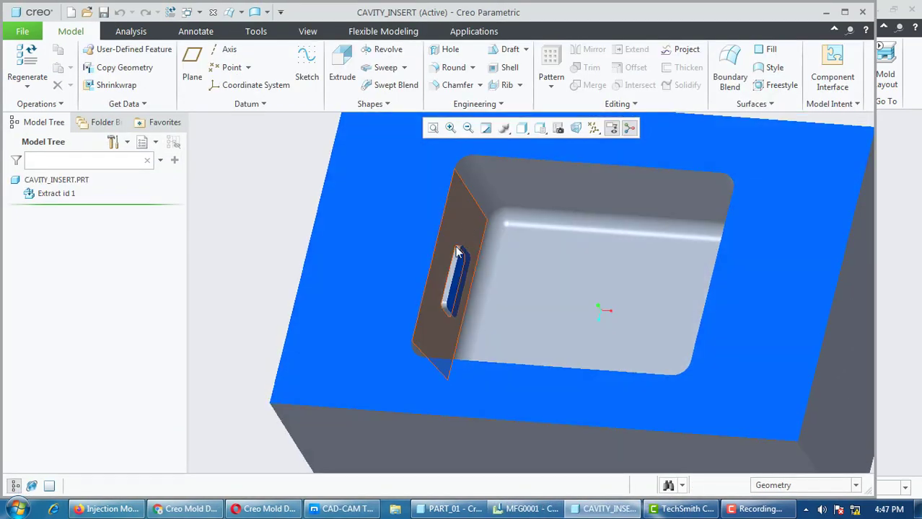
scroll(457, 276, "down", 4)
left_click(213, 12)
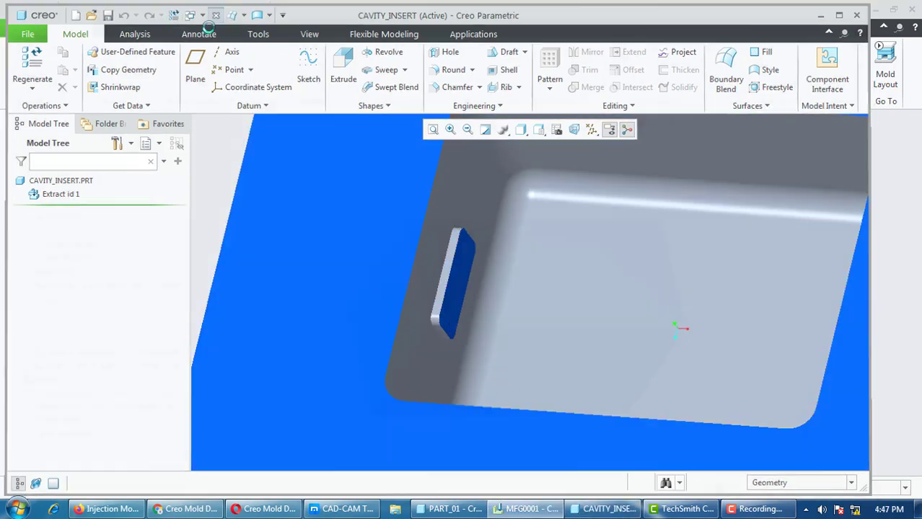
Delete the CAVITY_INSERT and CORE_INSERT components from the mold assembly and erase the extracted parts from the session
left_click(64, 434, "ctrl")
right_click(64, 434)
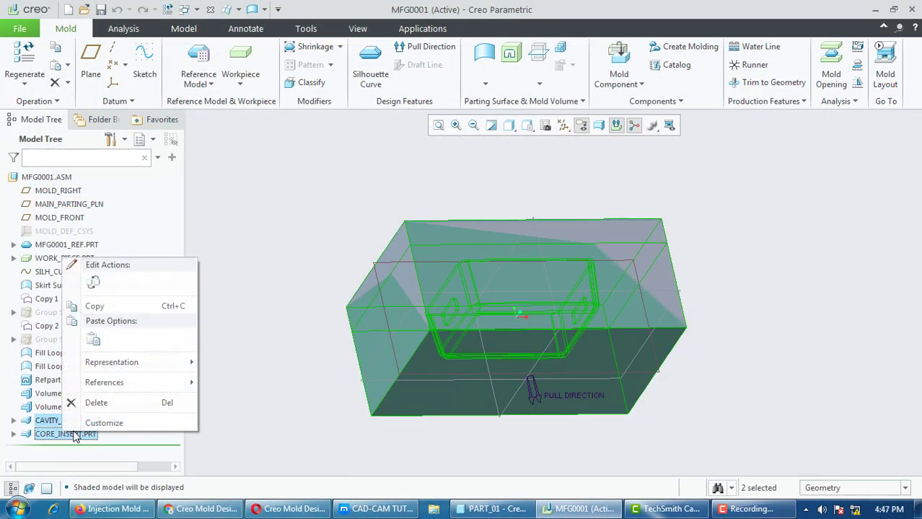
left_click(97, 404)
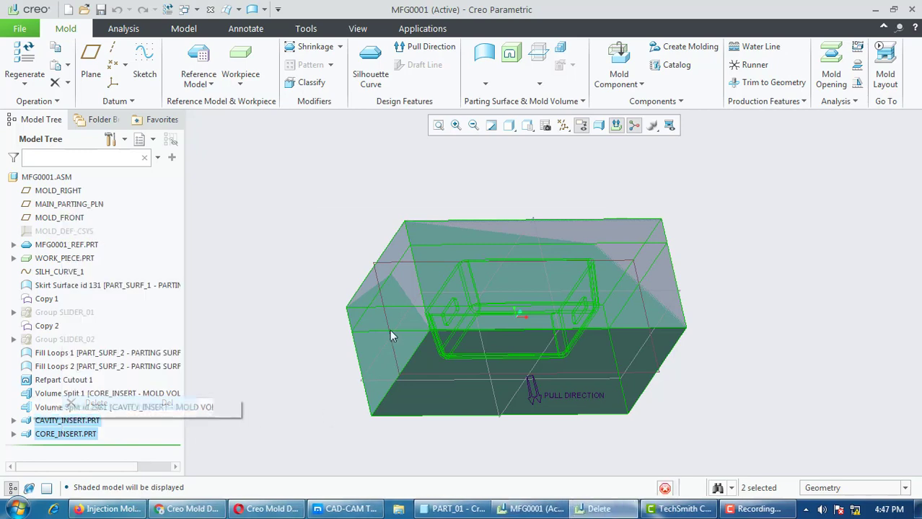
left_click(404, 275)
left_click(540, 281)
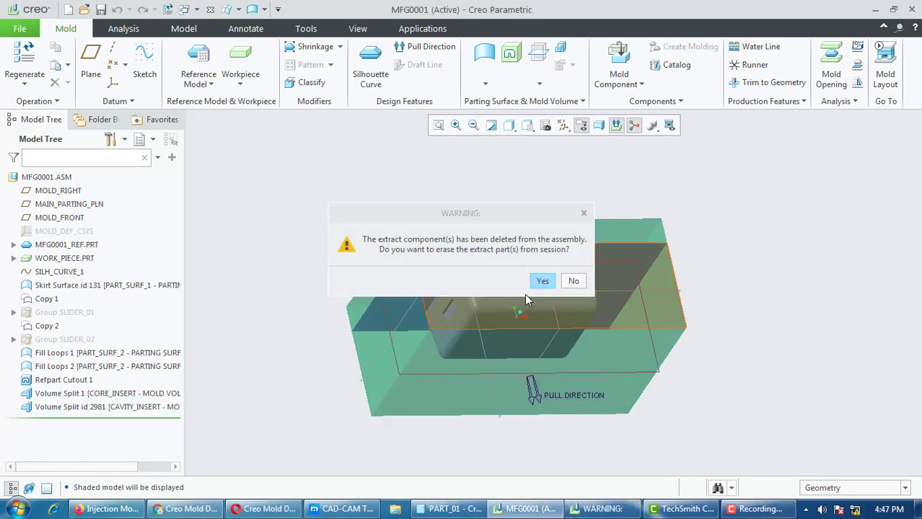
Highlight the CORE_INSERT and CAVITY_INSERT volumes in turn and inspect the mold block from another side
left_click(102, 396)
left_click(104, 408)
scroll(381, 356, "up", 3)
scroll(379, 357, "down", 2)
middle_click_drag(380, 362, 238, 375)
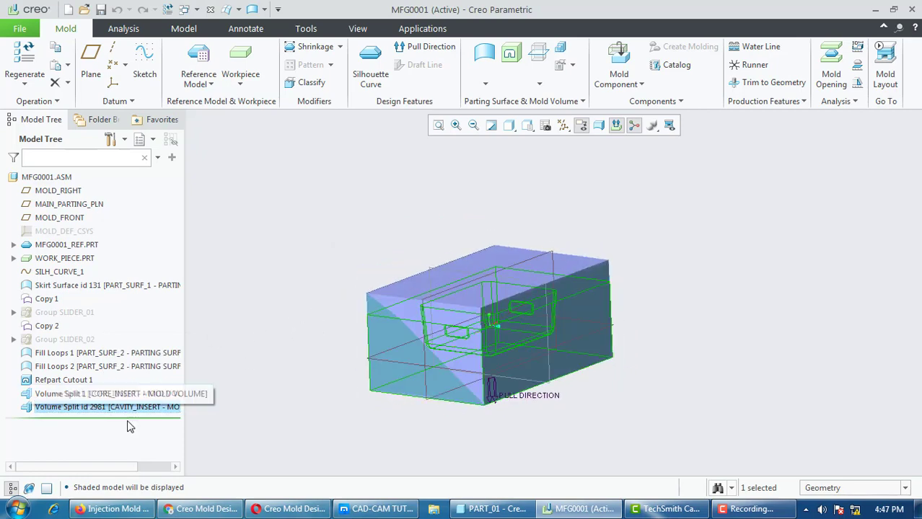
middle_click_drag(350, 404, 357, 398)
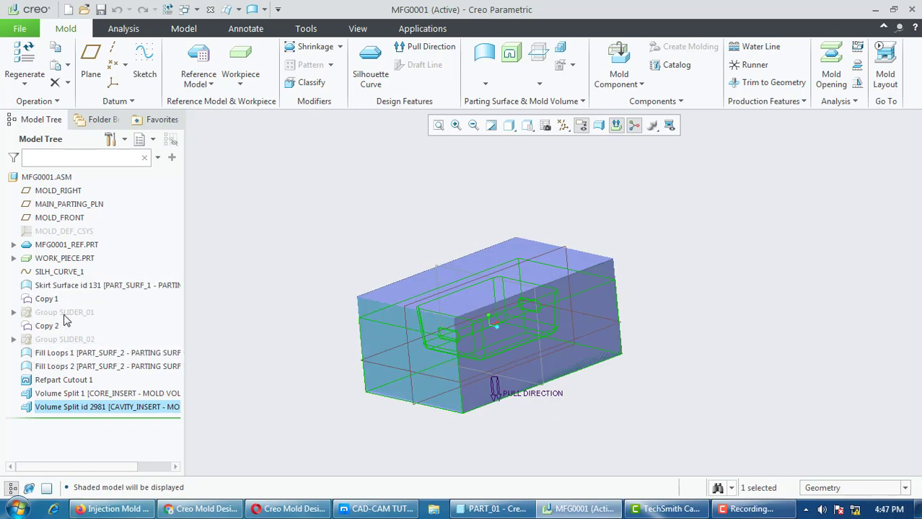
Show the hidden SLIDER_01 and SLIDER_02 groups again
left_click(63, 312)
left_click(71, 340, "ctrl")
right_click(72, 343)
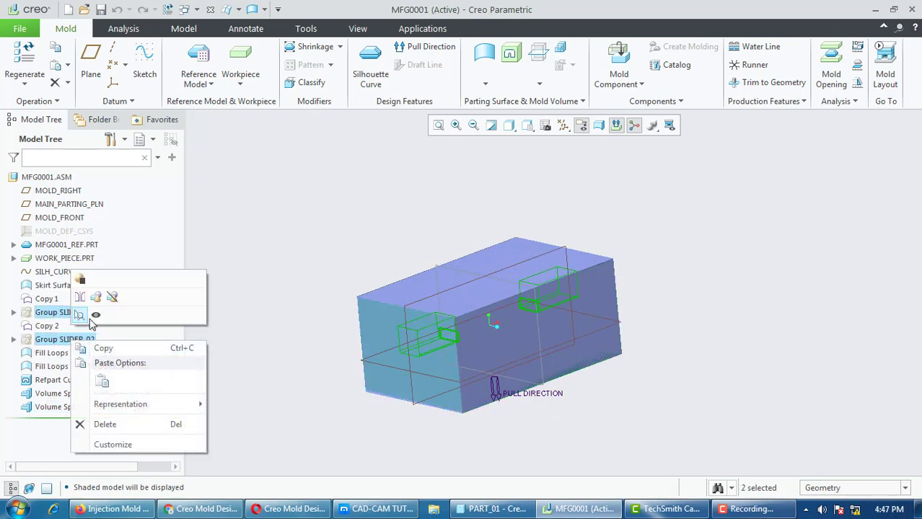
left_click(90, 319)
left_click(336, 292)
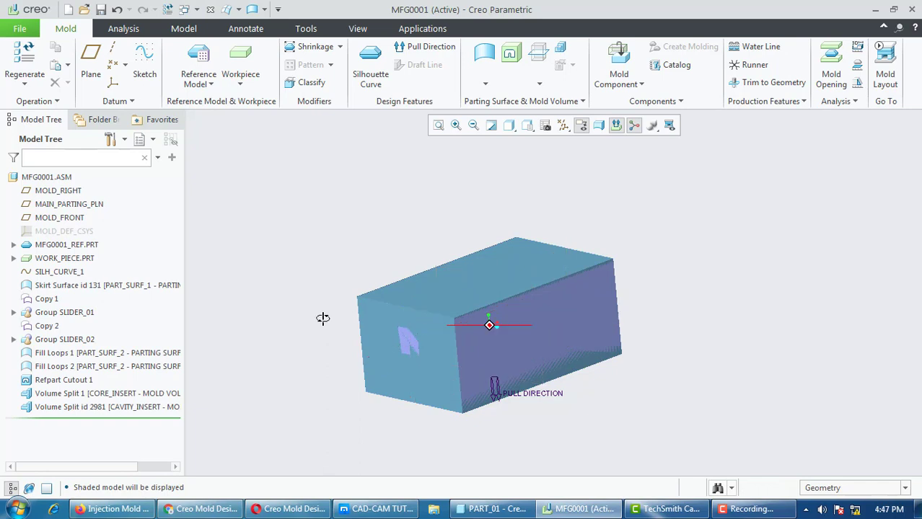
middle_click_drag(321, 317, 392, 360)
scroll(389, 361, "up", 3)
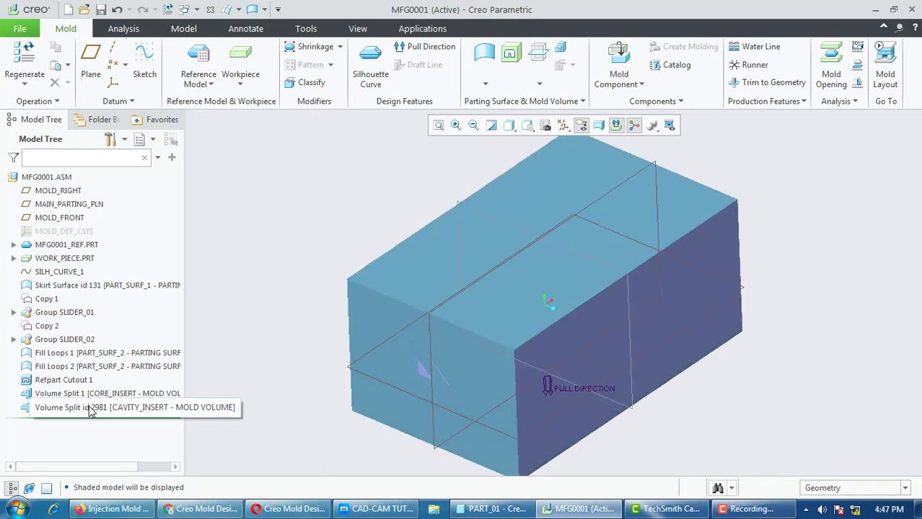
Start a Volume Split with CAVITY_INSERT as the split volume and activate the selection of split surfaces
left_click(538, 53)
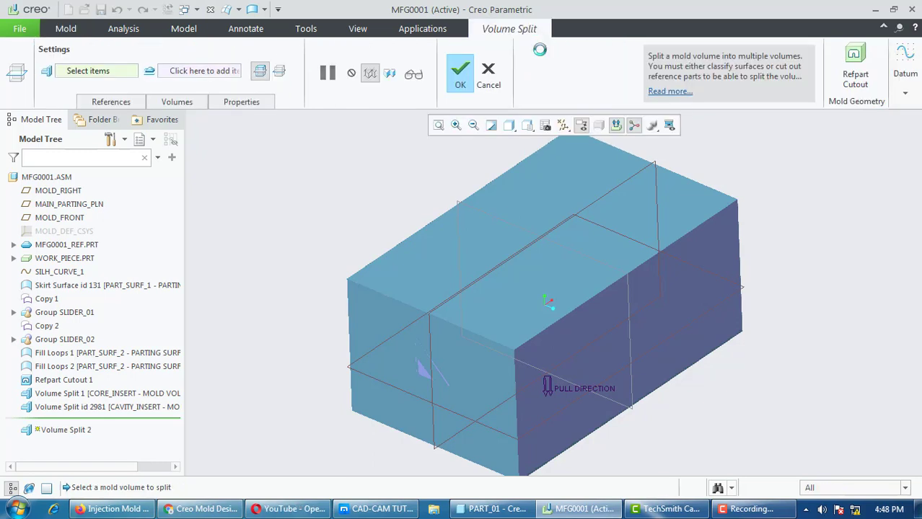
left_click(102, 75)
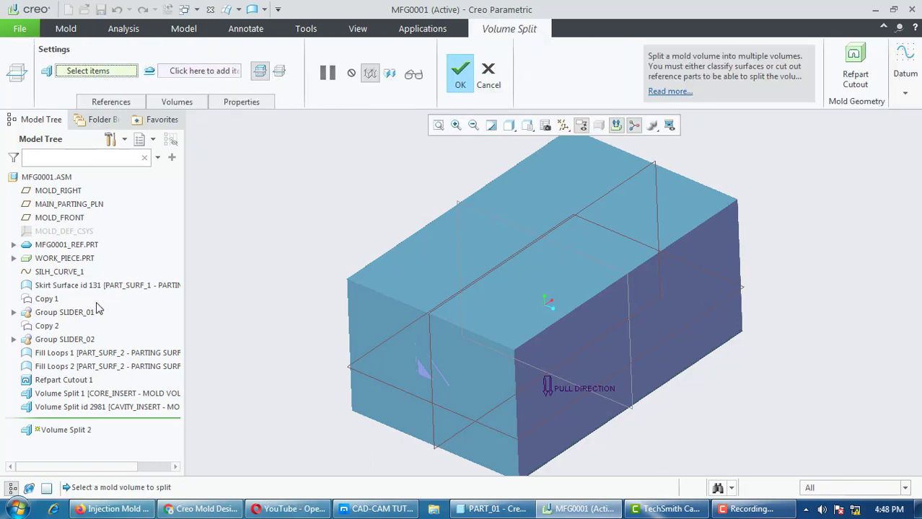
left_click(75, 408)
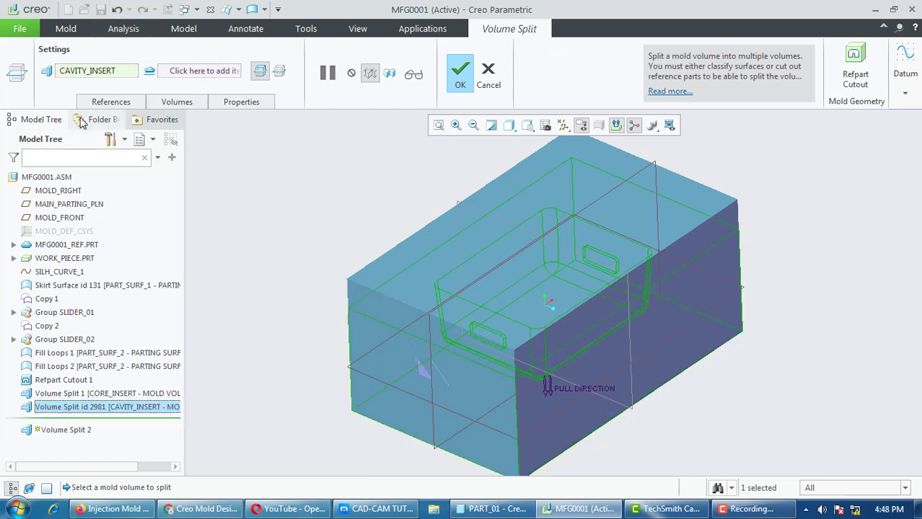
left_click(108, 101)
left_click(121, 181)
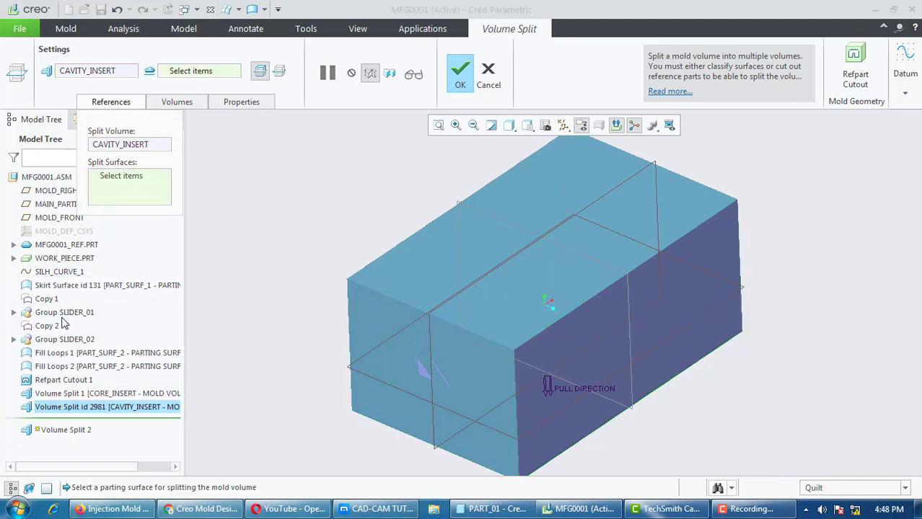
Switch the display to Wireframe, use both slider volume quilts as split surfaces and complete the cavity split
left_click(509, 126)
left_click(545, 216)
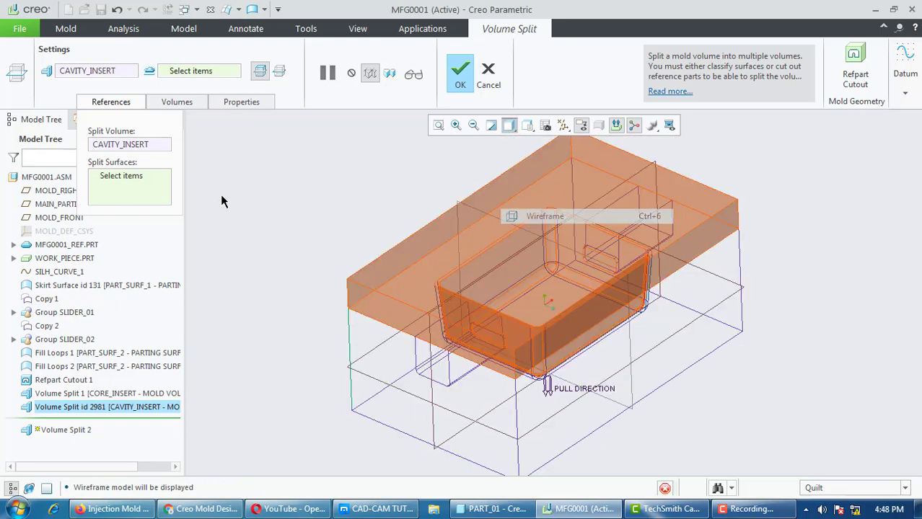
mouse_move(286, 228)
middle_mouse_down()
mouse_move(265, 193)
mouse_move(282, 192)
mouse_move(296, 238)
middle_mouse_up()
left_click(124, 181)
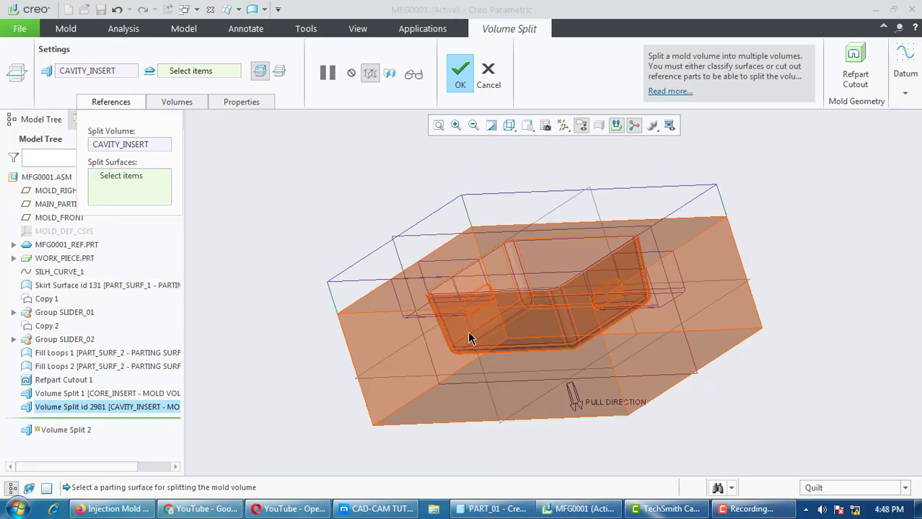
left_click(410, 291)
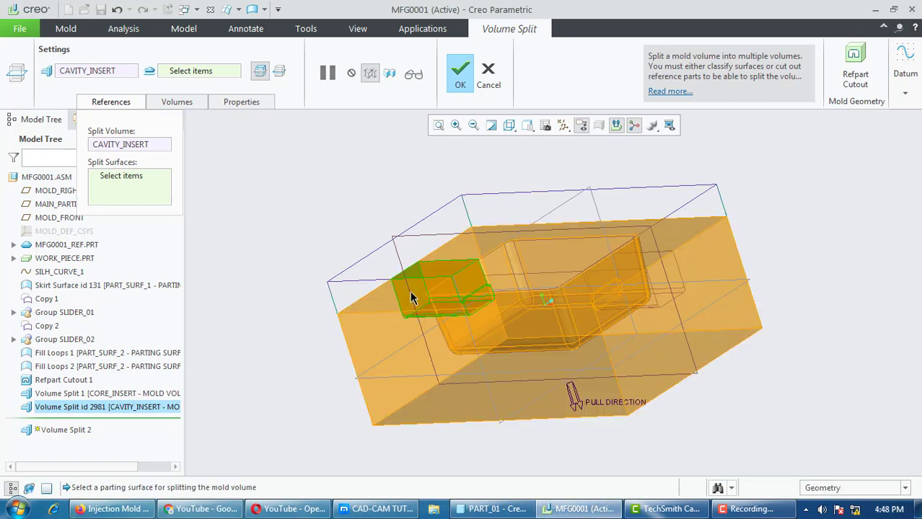
middle_click_drag(346, 302, 672, 353)
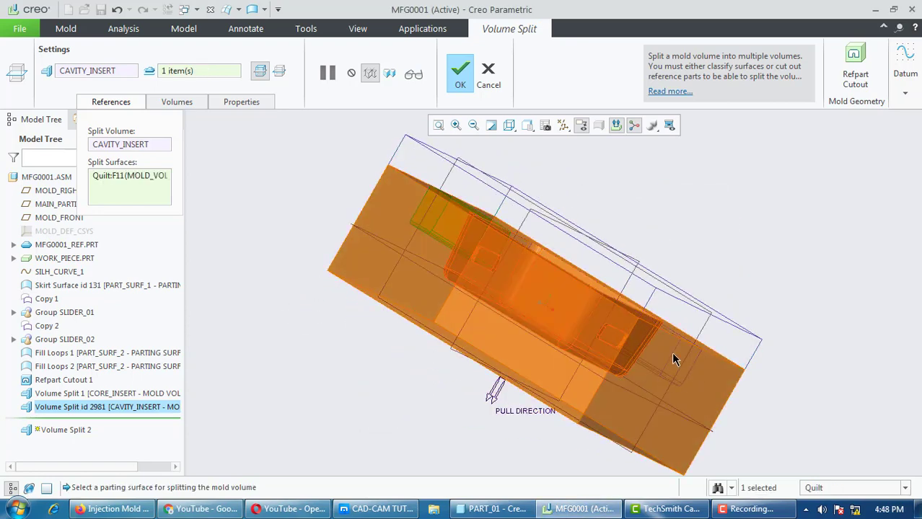
middle_click_drag(546, 347, 581, 371)
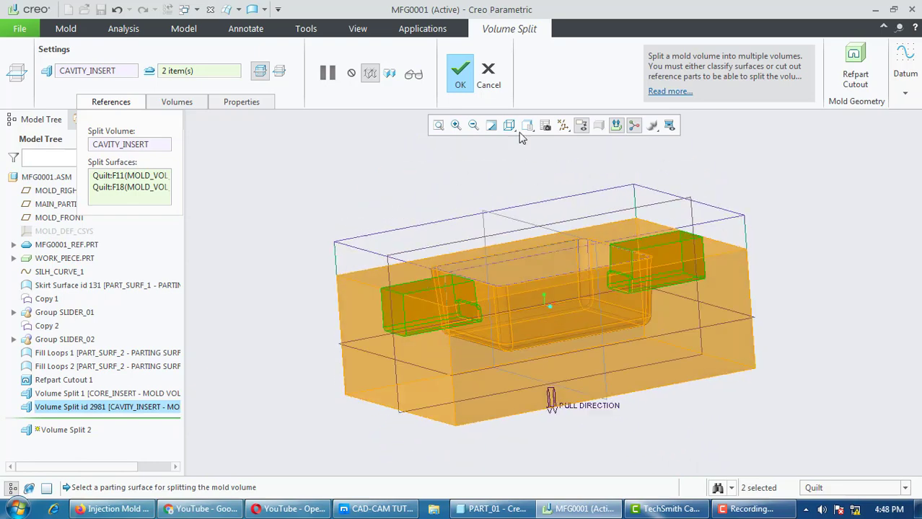
left_click(459, 75)
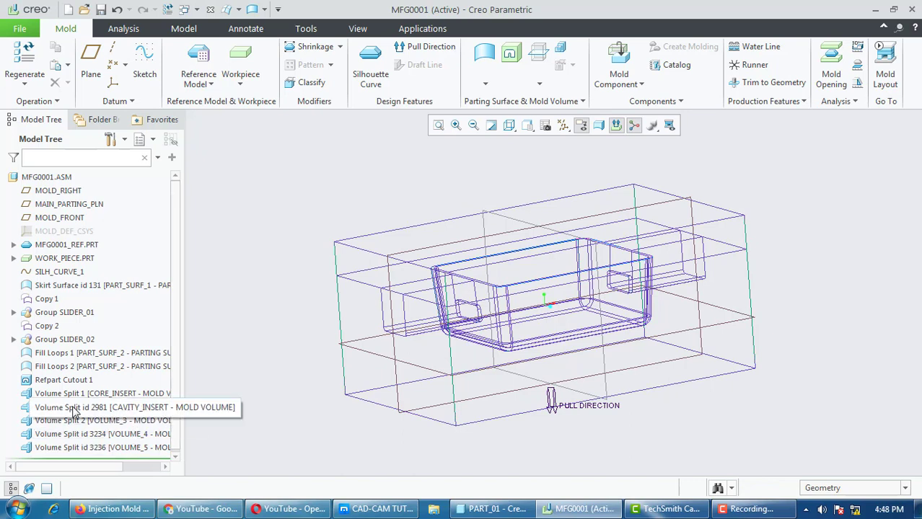
Highlight the CORE_INSERT, CAVITY_INSERT and VOLUME_3 volumes one after another to identify their geometry
left_click(101, 394)
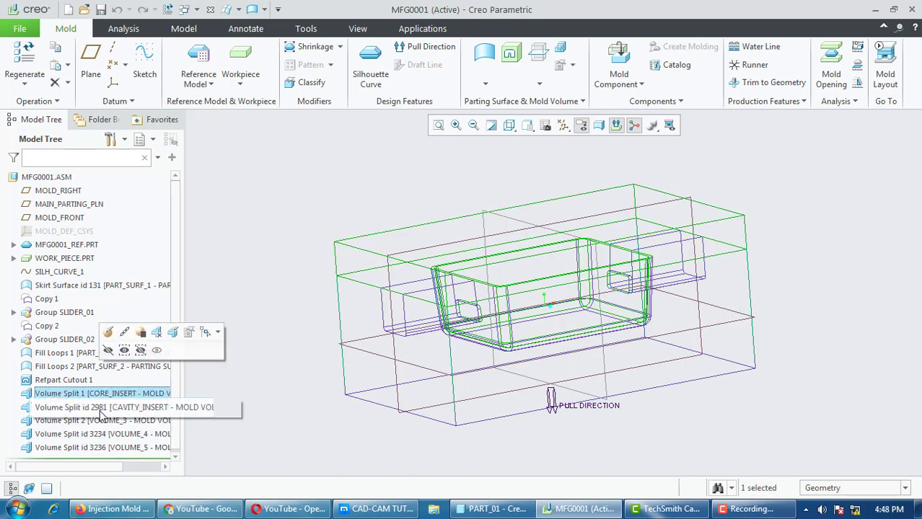
left_click(101, 408)
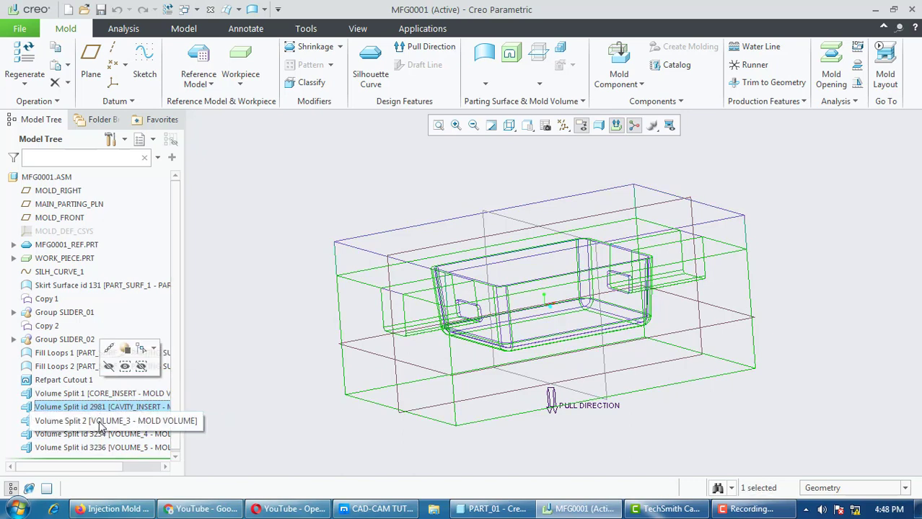
left_click(100, 423)
left_click(325, 431)
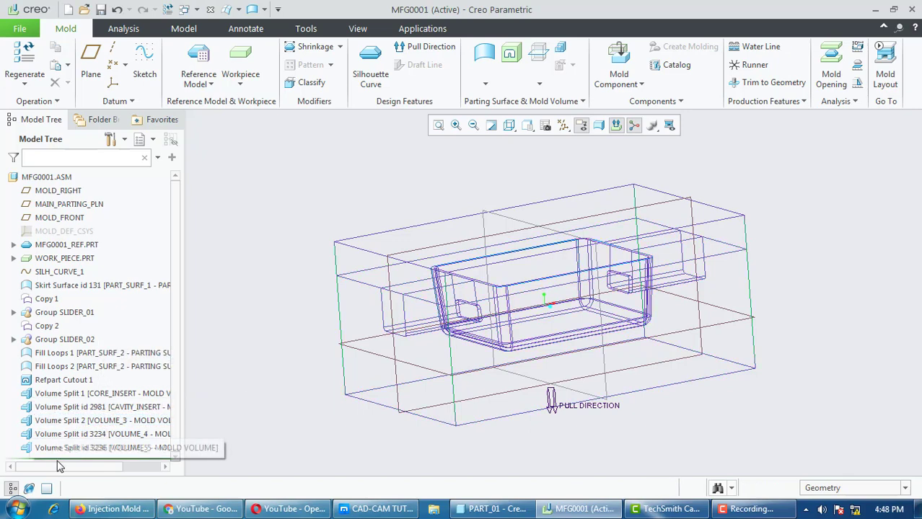
Delete the VOLUME_4 and VOLUME_5 volume splits from the model
left_click(111, 424)
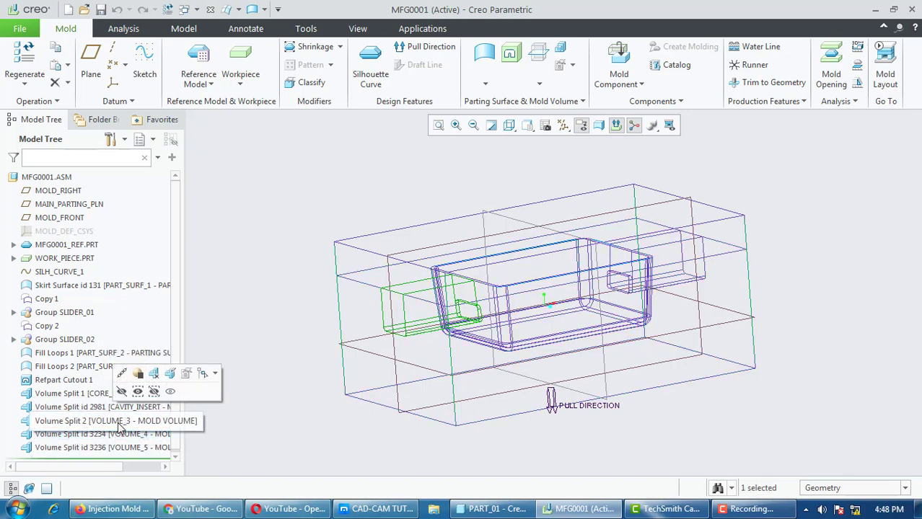
left_click(108, 434)
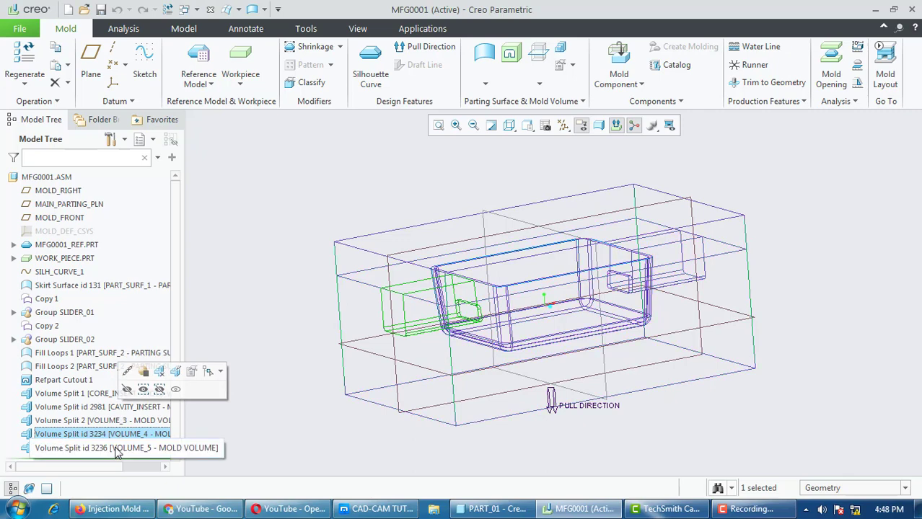
left_click(108, 448, "ctrl")
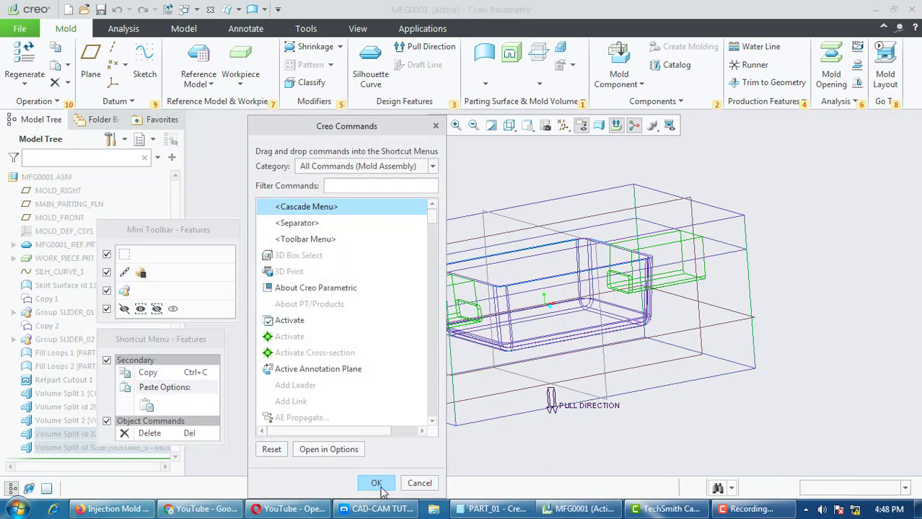
left_click(418, 483)
right_click(124, 447)
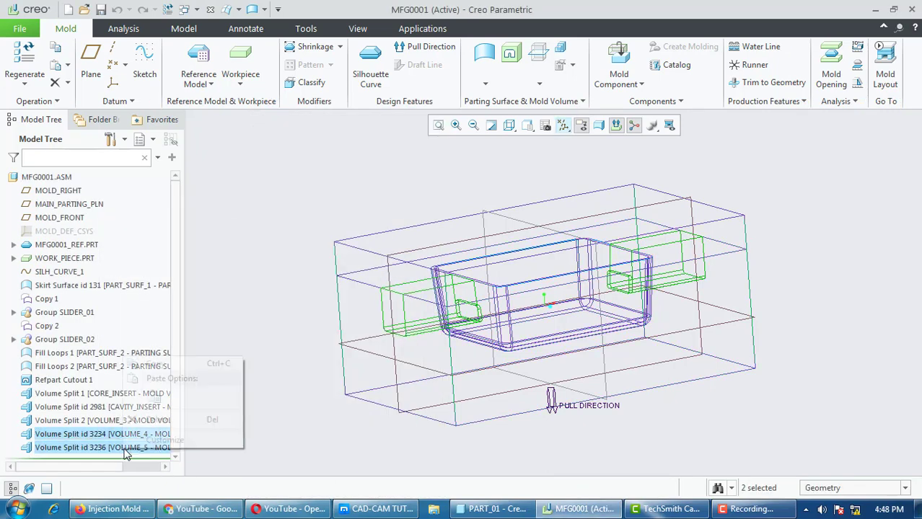
left_click(156, 420)
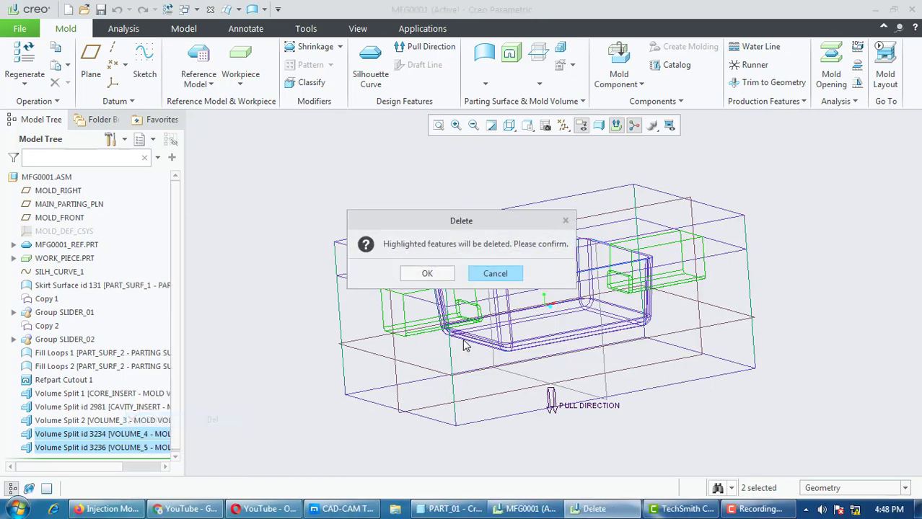
left_click(427, 274)
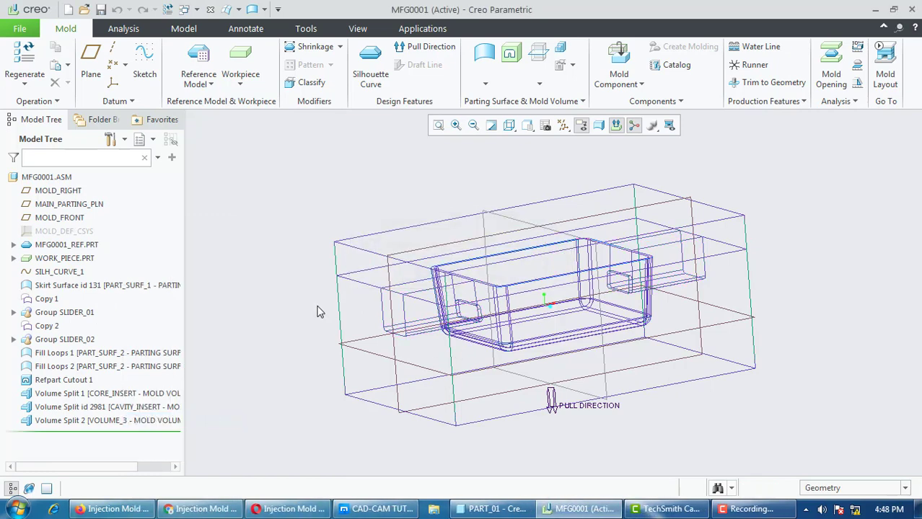
Check the remaining split volumes and rename mold volume VOLUME_3 to final_cavity_insert
left_click(129, 395)
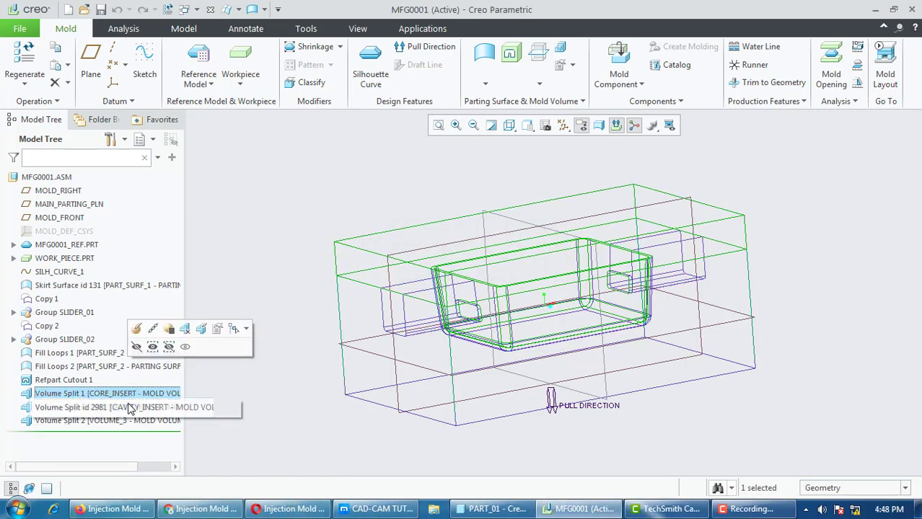
left_click(130, 409)
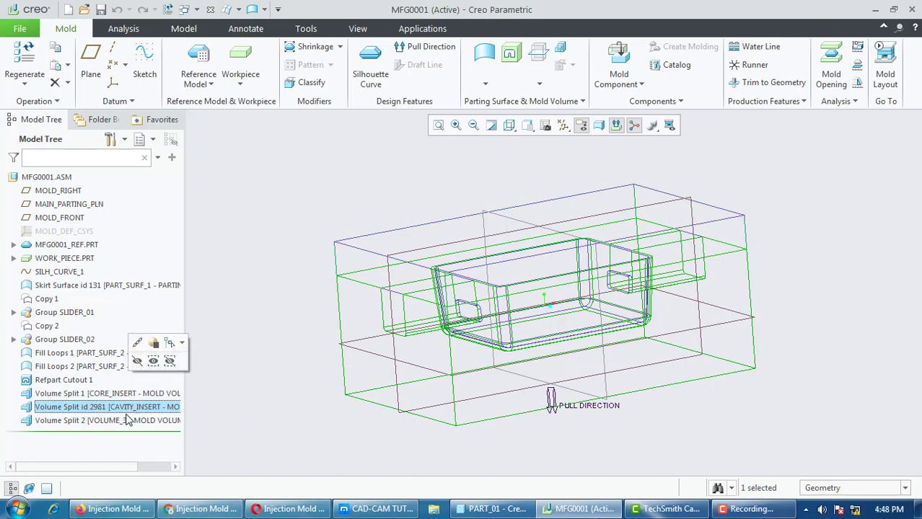
left_click(127, 422)
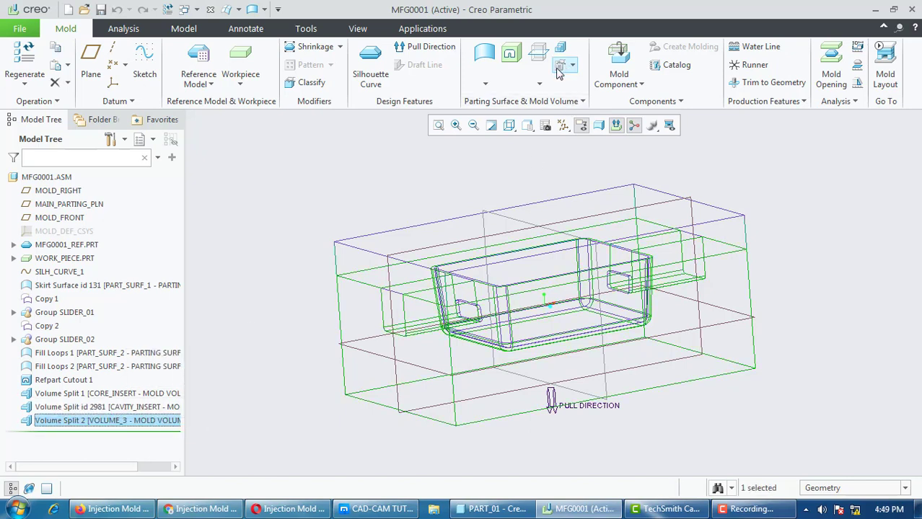
left_click(559, 68)
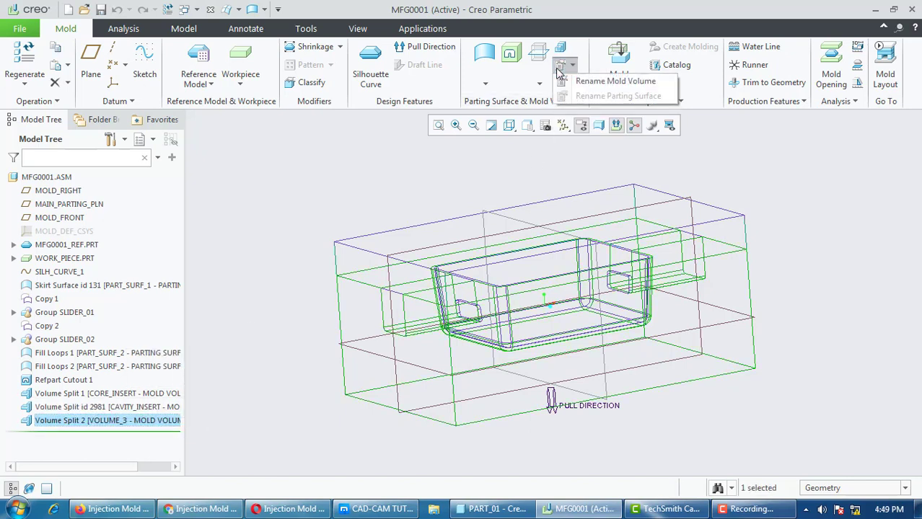
left_click(585, 79)
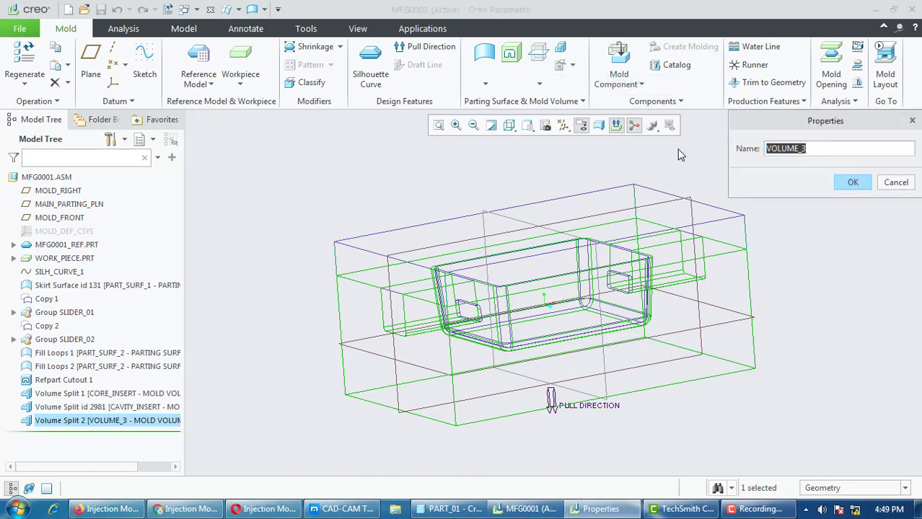
type("final_cavity_")
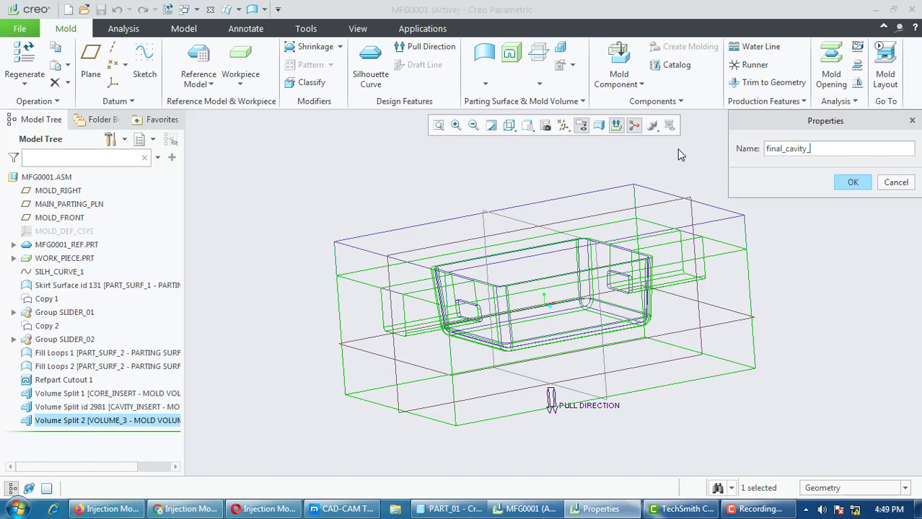
type("insert")
left_click(853, 183)
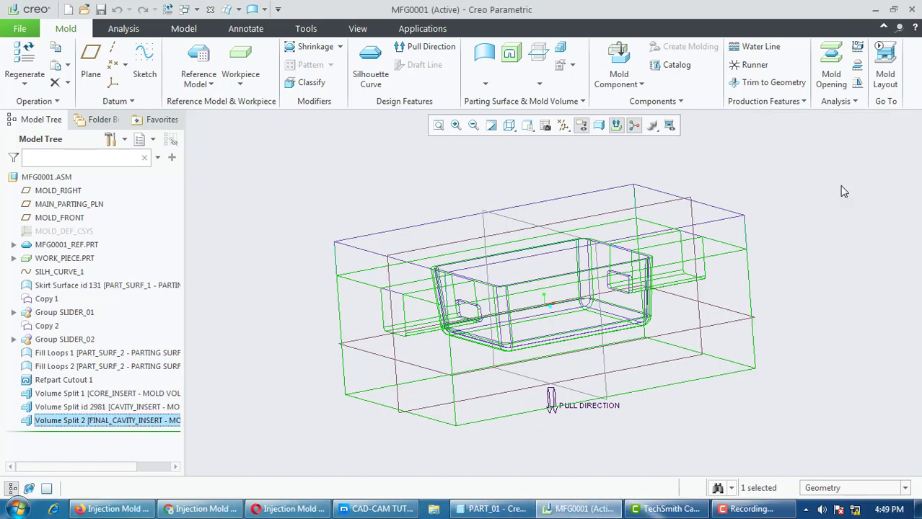
Clear the selection and switch the display style to Shading With Edges
left_click(299, 243)
left_click(509, 125)
left_click(555, 157)
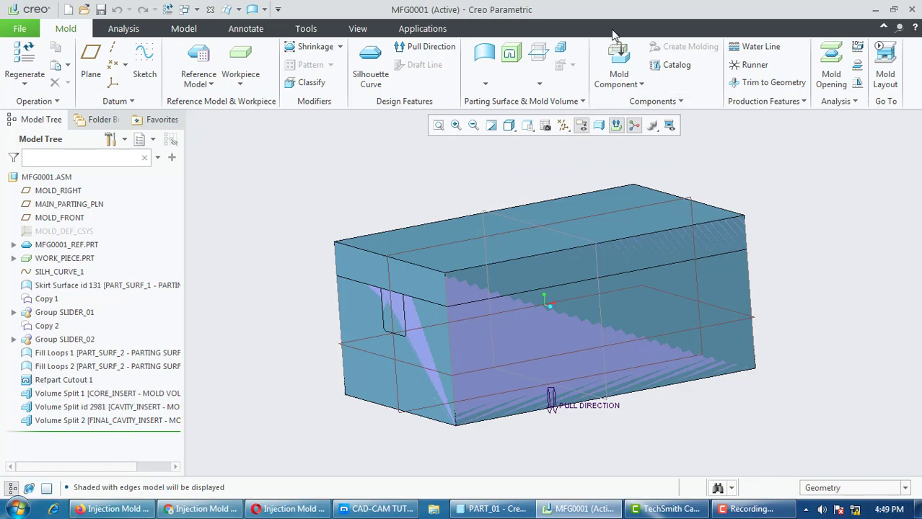
Create mold components from the CORE_INSERT, FINAL_CAVITY_INSERT, MOLD_VOL_1 and MOLD_VOL_2 volumes
left_click(619, 59)
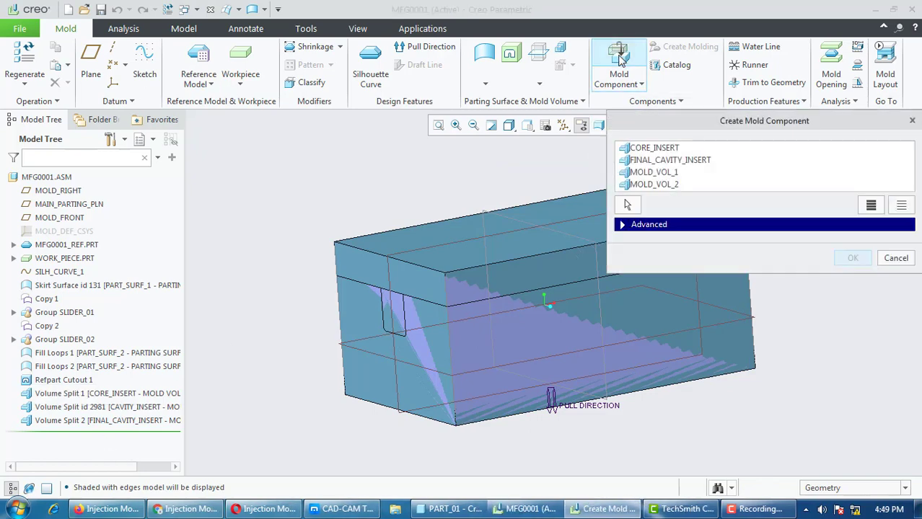
left_click(671, 149)
left_click(678, 163, "ctrl")
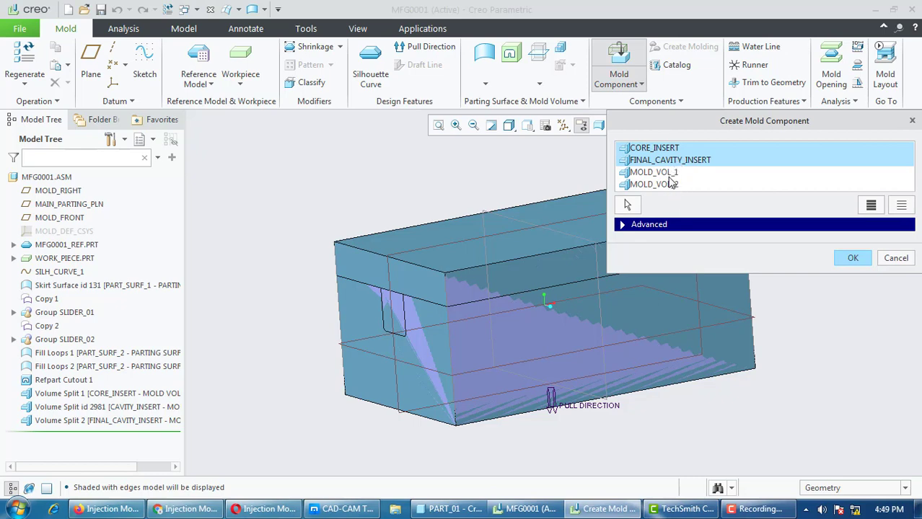
left_click(672, 173, "ctrl")
left_click(675, 185, "ctrl")
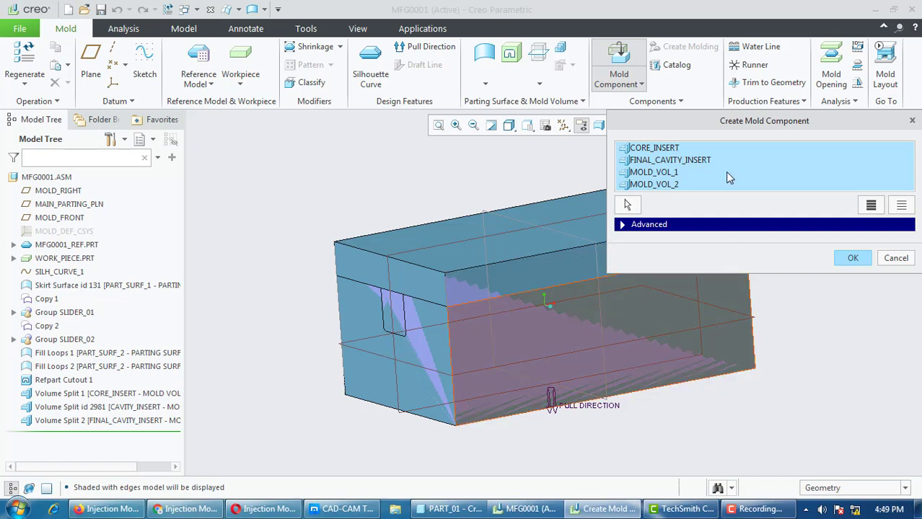
left_click(853, 258)
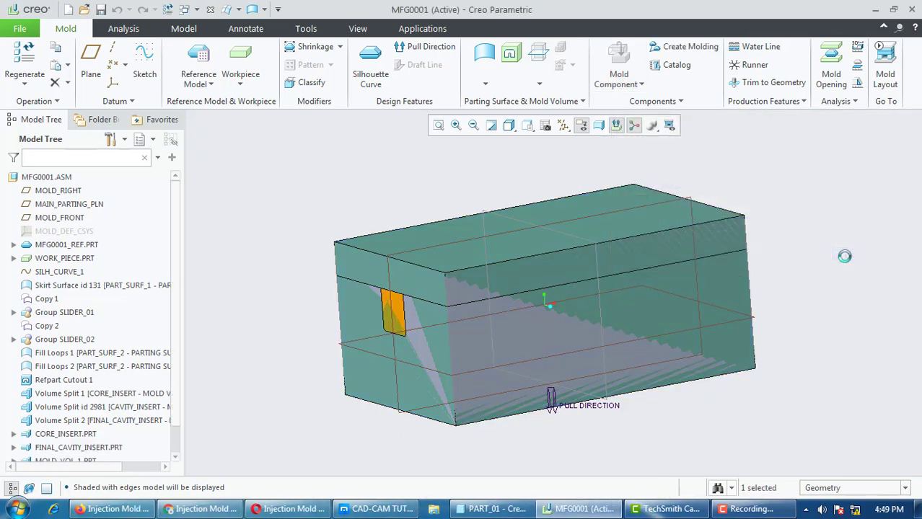
Hide WORK_PIECE.PRT, the skirt parting surface and the SLIDER_01 and SLIDER_02 groups
middle_click_drag(347, 265, 285, 233)
scroll(295, 235, "up", 1)
scroll(73, 285, "down", 2)
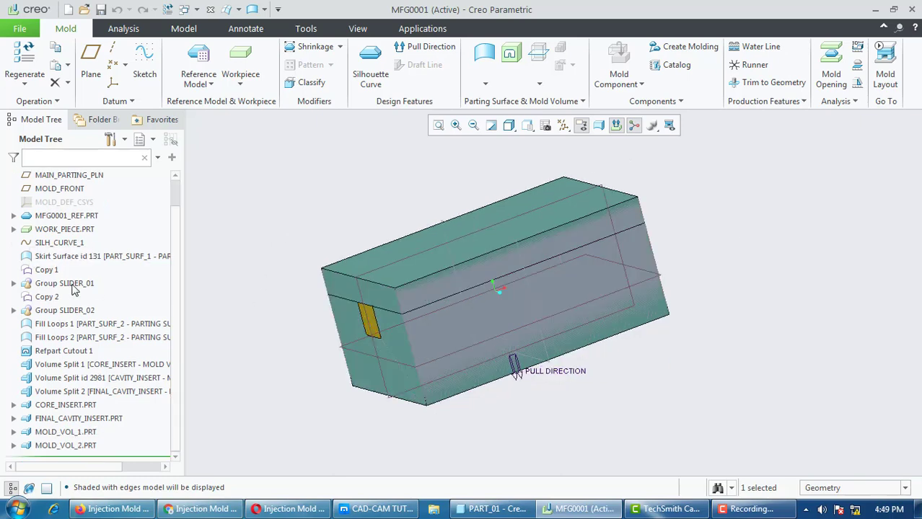
left_click(64, 230)
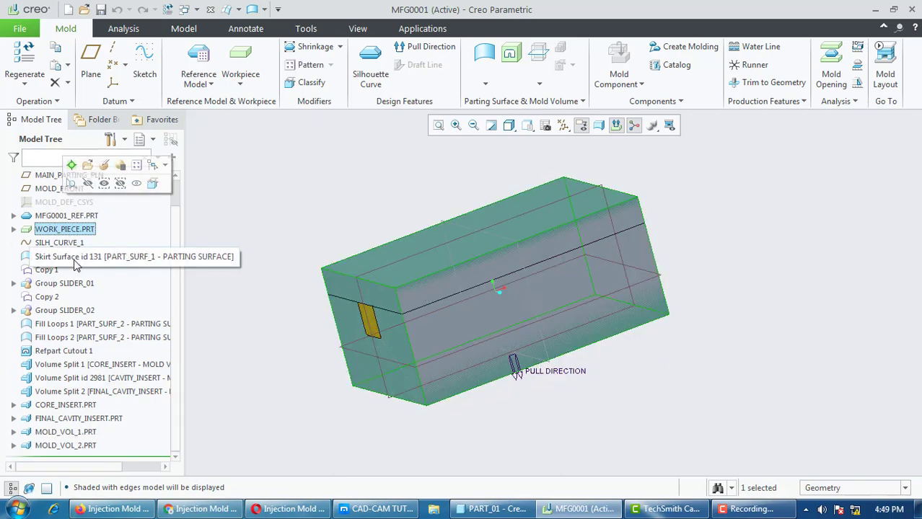
left_click(72, 258, "ctrl")
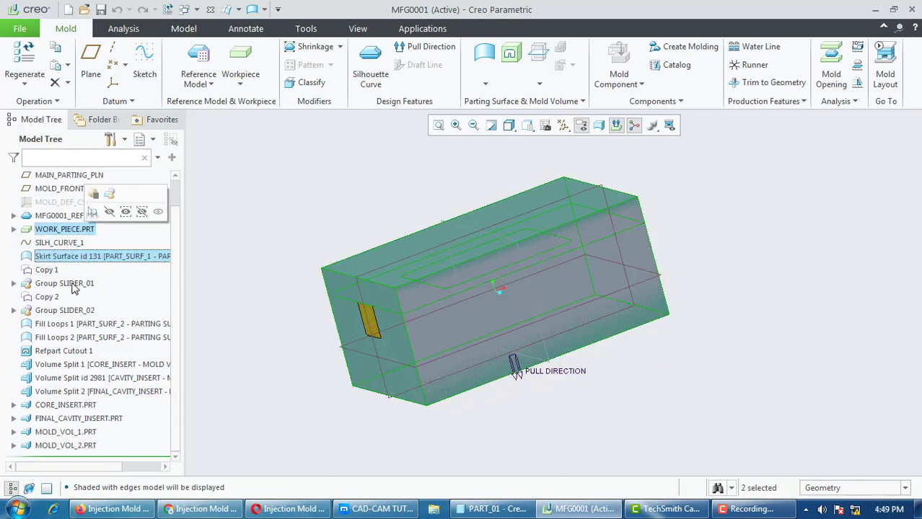
left_click(72, 283, "ctrl")
left_click(80, 311, "ctrl")
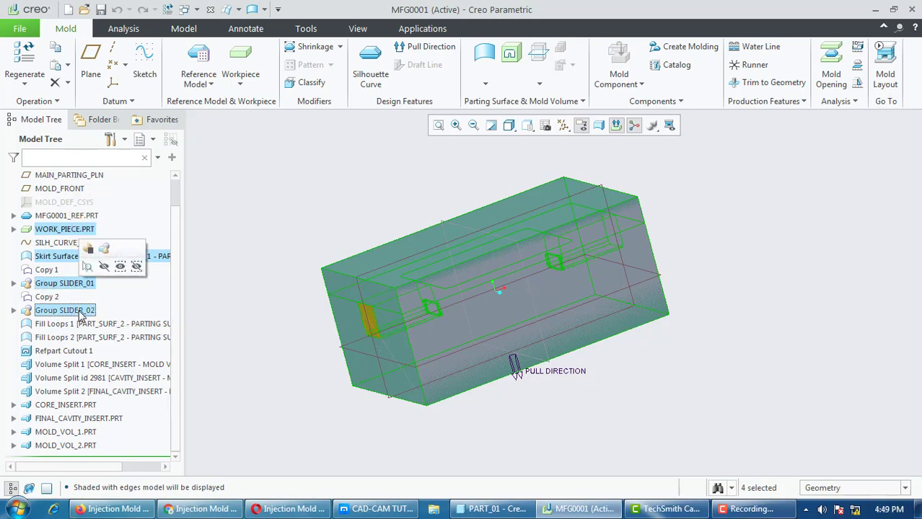
right_click(80, 318)
left_click(105, 282)
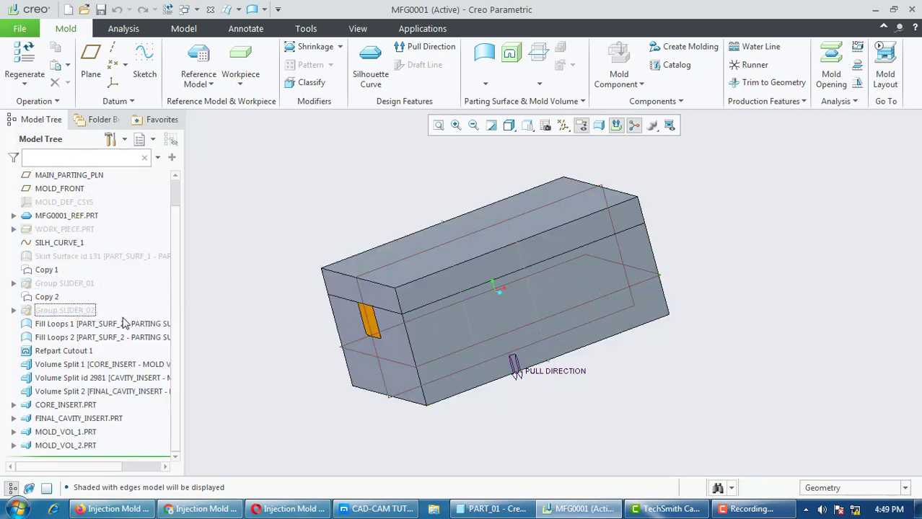
Hide the Fill Loops 1 and Fill Loops 2 surfaces and the CAVITY_INSERT volume split
left_click(71, 324)
left_click(75, 338, "ctrl")
left_click(97, 291)
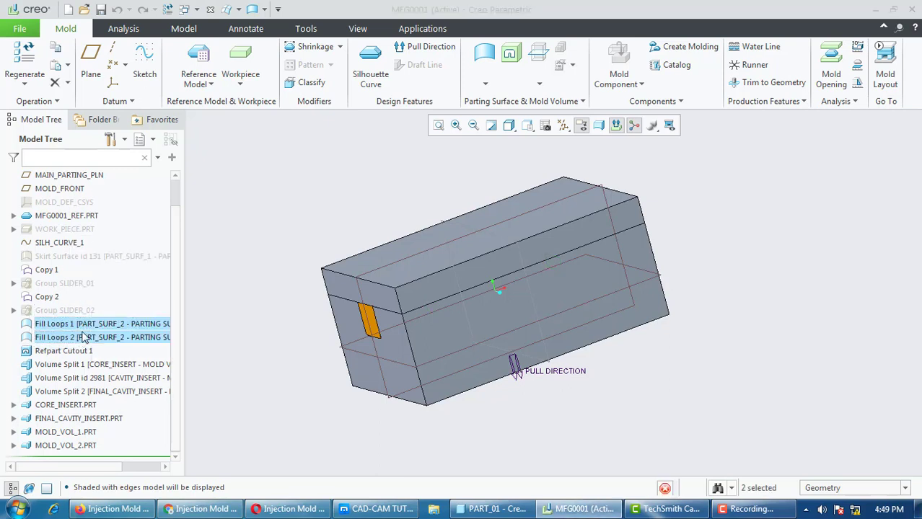
left_click(71, 365)
left_click(72, 378, "ctrl")
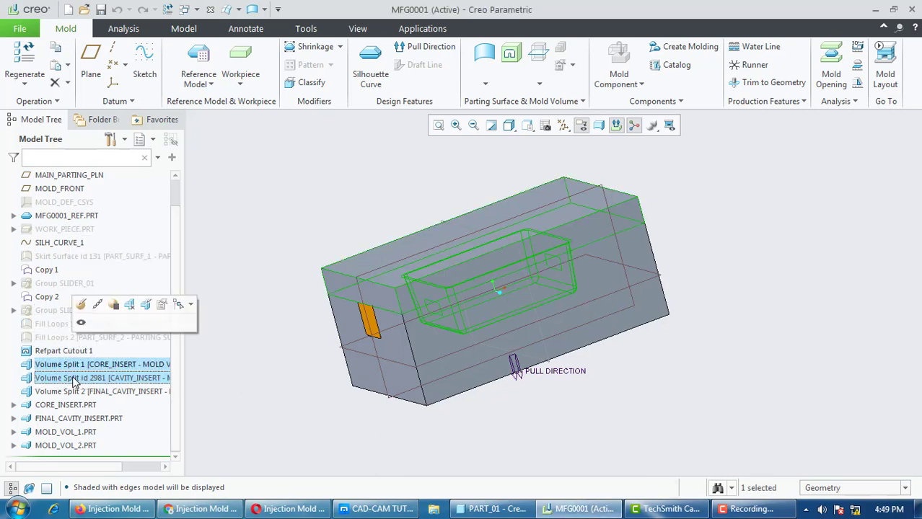
right_click(73, 378)
left_click(80, 349)
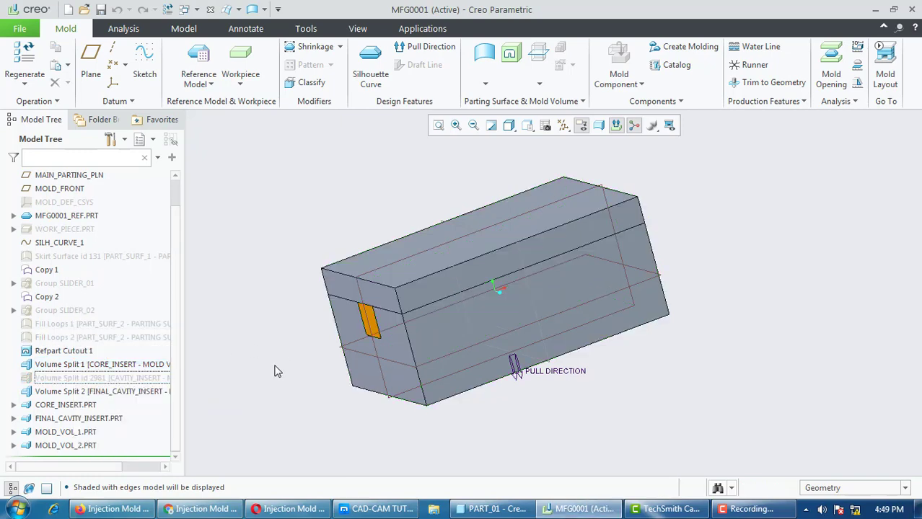
Hide CORE_INSERT.PRT to expose the inside of the cavity insert
middle_click_drag(517, 371, 541, 249)
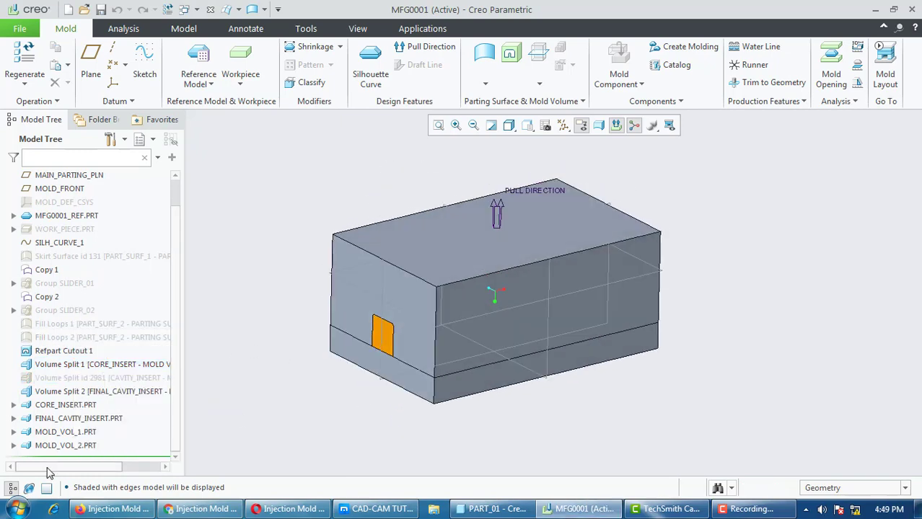
left_click(70, 406)
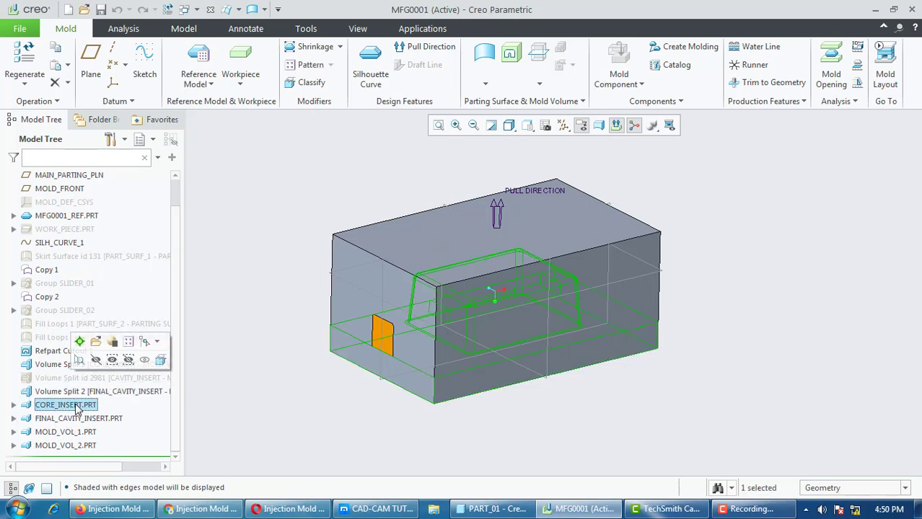
left_click(95, 360)
middle_click_drag(489, 417, 328, 413)
Hide the slider components MOLD_VOL_1.PRT and MOLD_VOL_2.PRT and inspect their pockets in the cavity insert
left_click(67, 433)
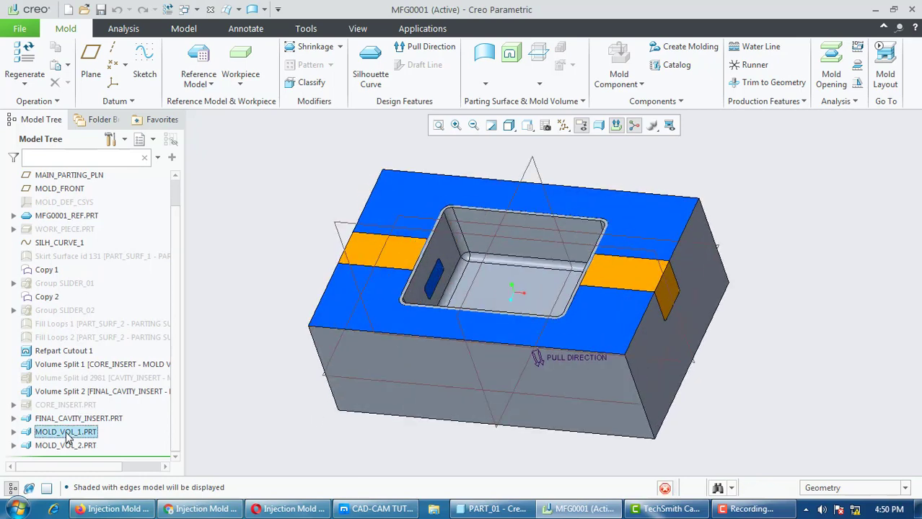
left_click(77, 446)
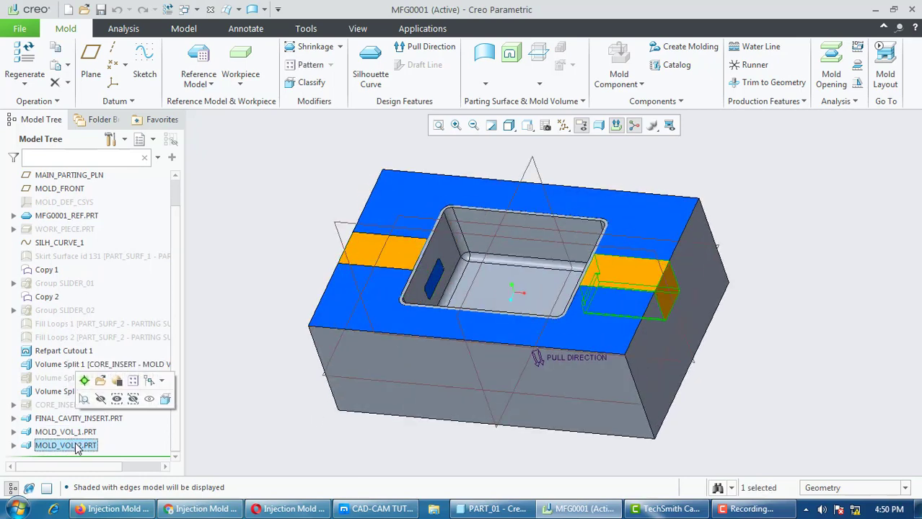
left_click(72, 433, "ctrl")
right_click(76, 436)
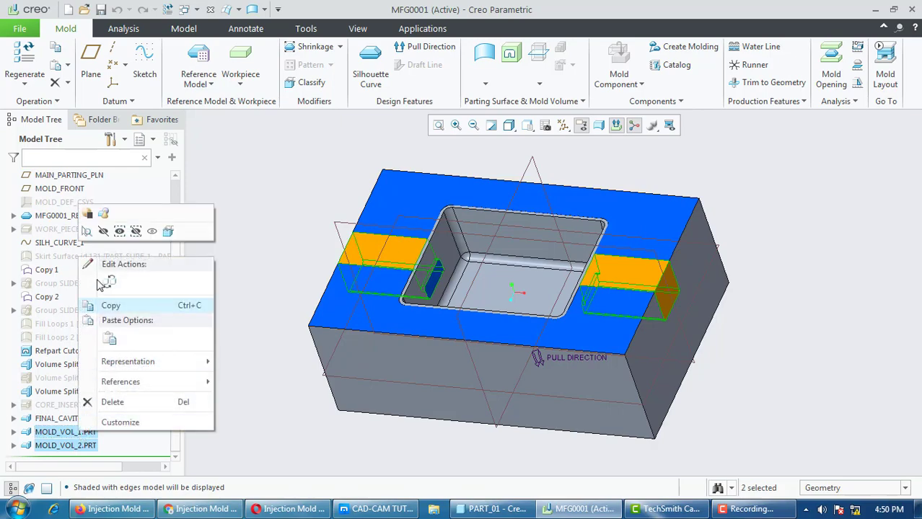
left_click(103, 231)
middle_click_drag(322, 401, 377, 404)
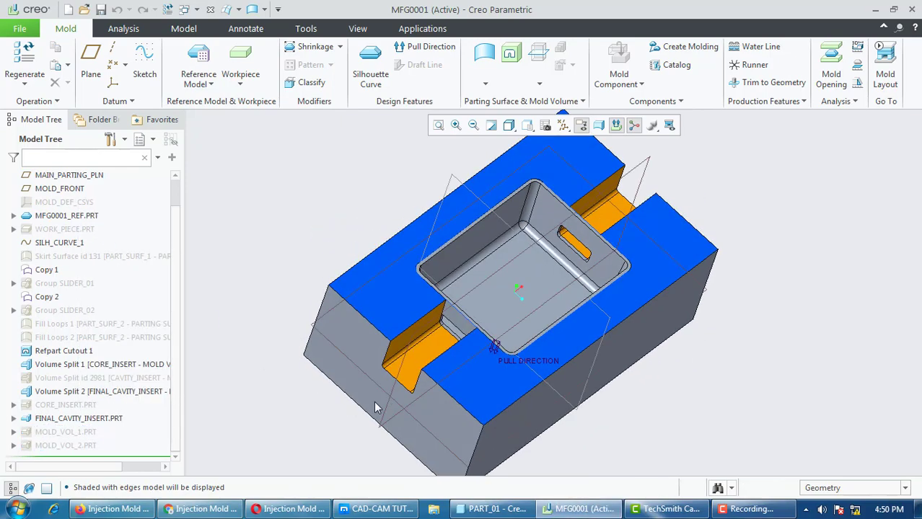
middle_click_drag(474, 317, 456, 305)
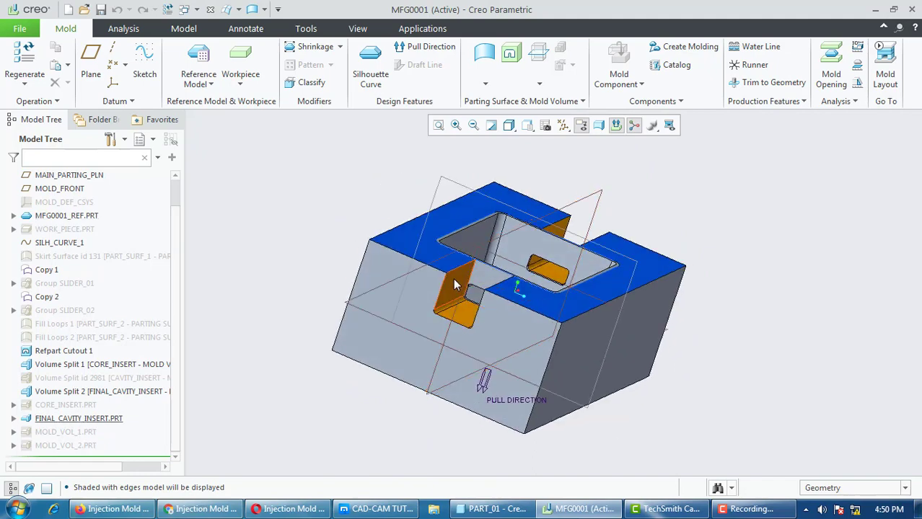
Show CORE_INSERT.PRT again and view it together with the cavity insert
right_click(77, 408)
left_click(103, 114)
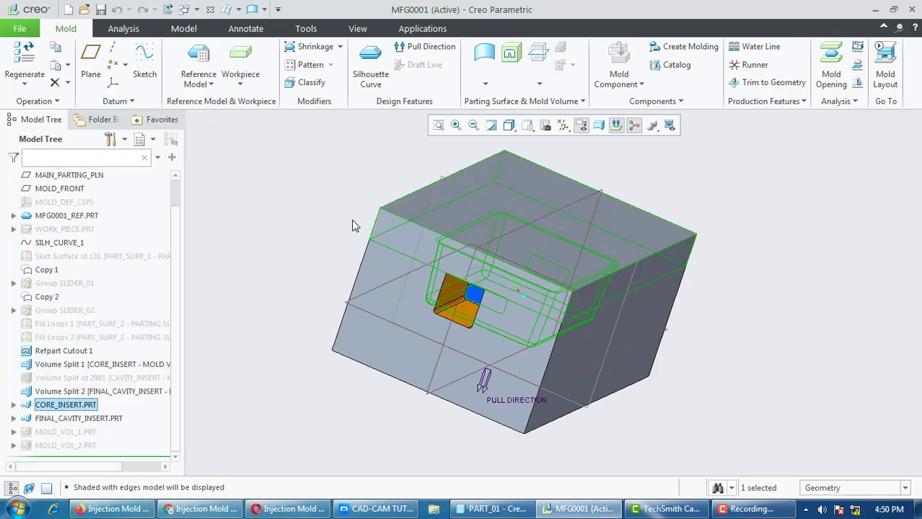
middle_click_drag(353, 224, 330, 181)
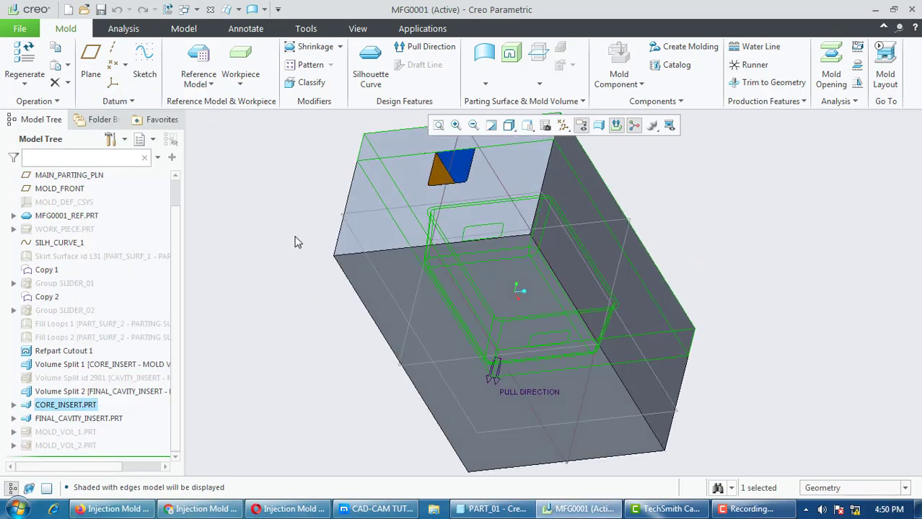
Hide FINAL_CAVITY_INSERT.PRT and view the reference part seated on the core insert
right_click(82, 421)
left_click(106, 127)
middle_click_drag(505, 231, 514, 252)
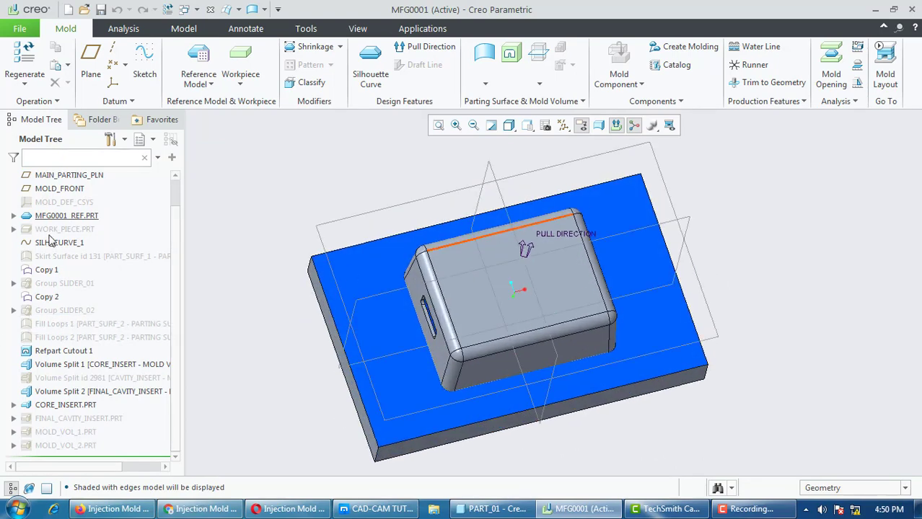
Apply a red appearance to the reference part MFG0001_REF.PRT and view it on the core insert
right_click(70, 220)
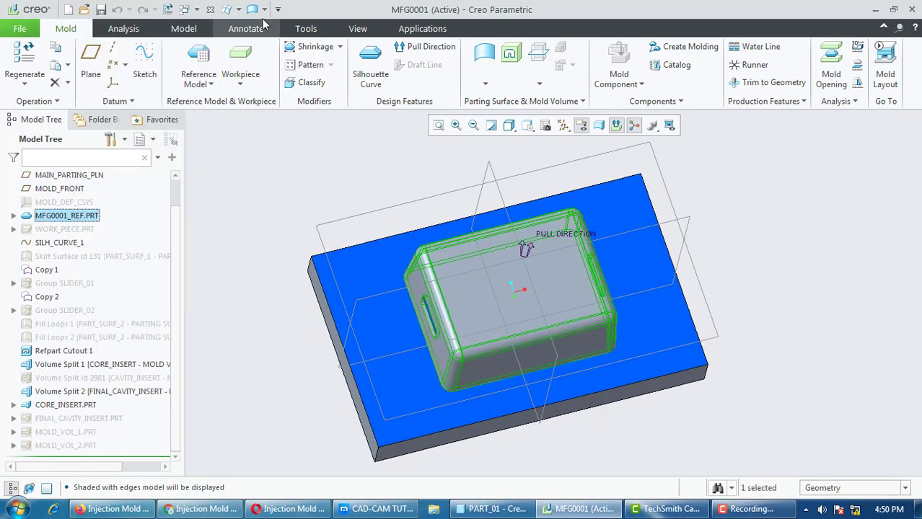
left_click(358, 28)
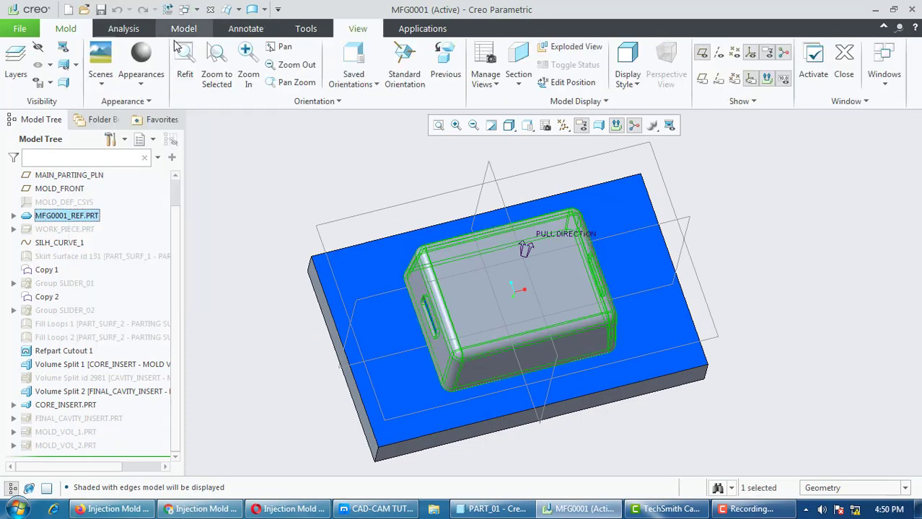
left_click(142, 85)
left_click(248, 182)
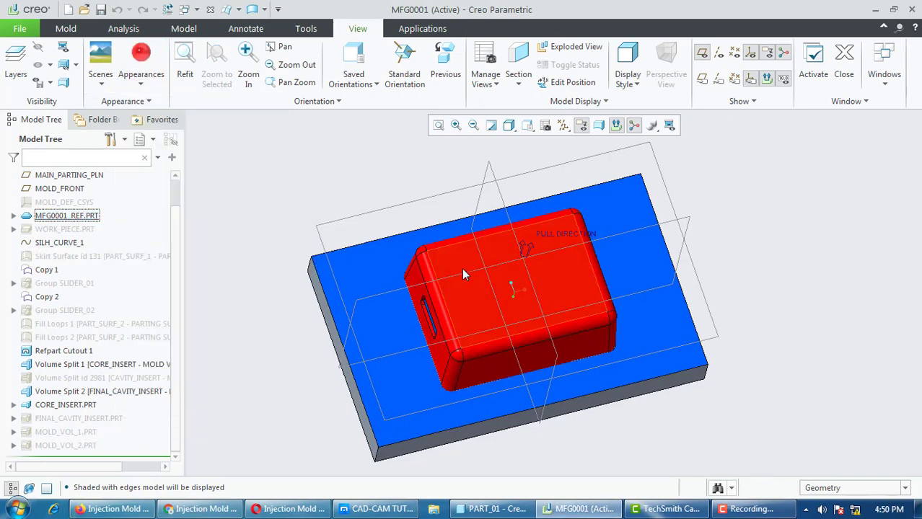
middle_click_drag(301, 245, 462, 319)
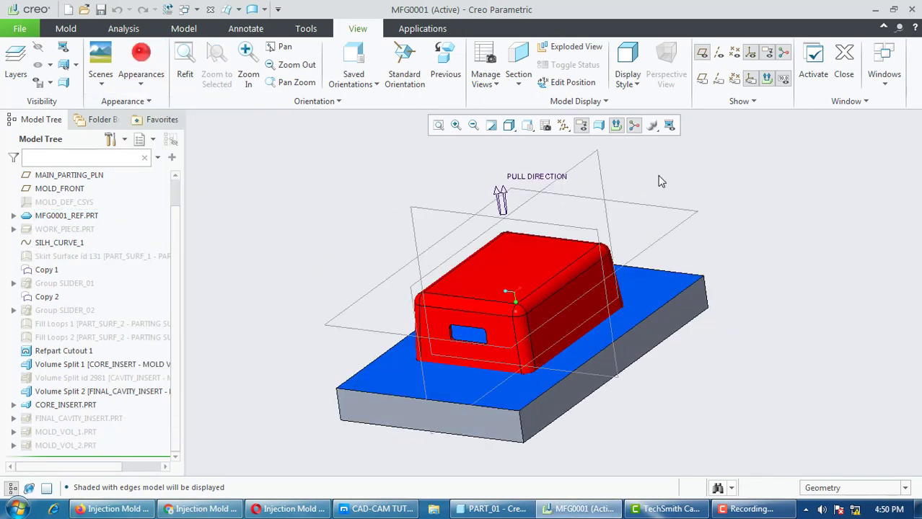
Hide MFG0001_REF.PRT and inspect the bare core insert in the default orientation
right_click(76, 220)
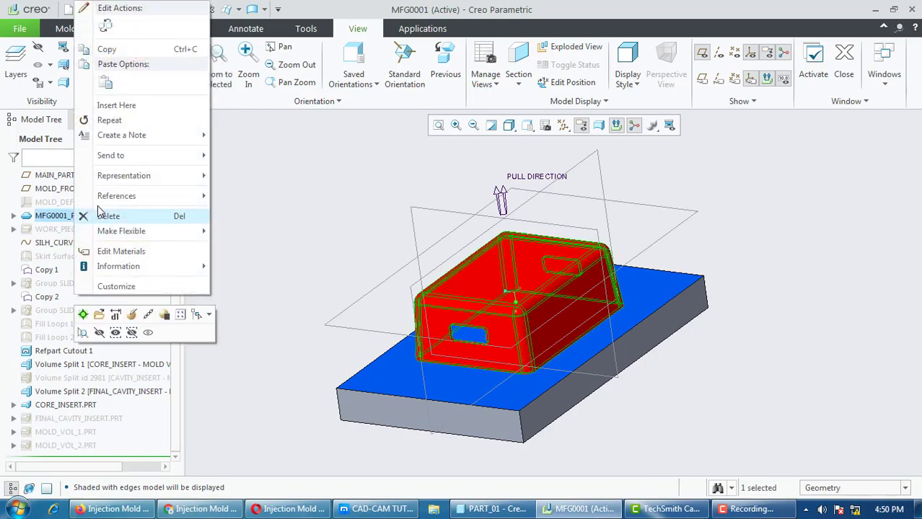
left_click(98, 321)
mouse_move(588, 350)
middle_mouse_down()
mouse_move(514, 351)
mouse_move(471, 367)
mouse_move(432, 347)
mouse_move(502, 350)
middle_mouse_up()
key("ctrl+d")
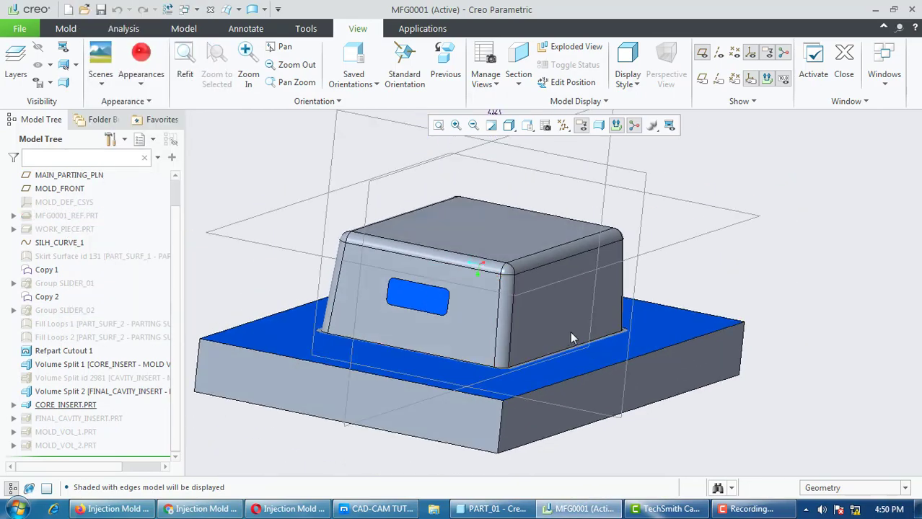
Hide CORE_INSERT.PRT and show FINAL_CAVITY_INSERT.PRT, viewed from its open cavity side
right_click(67, 408)
left_click(87, 93)
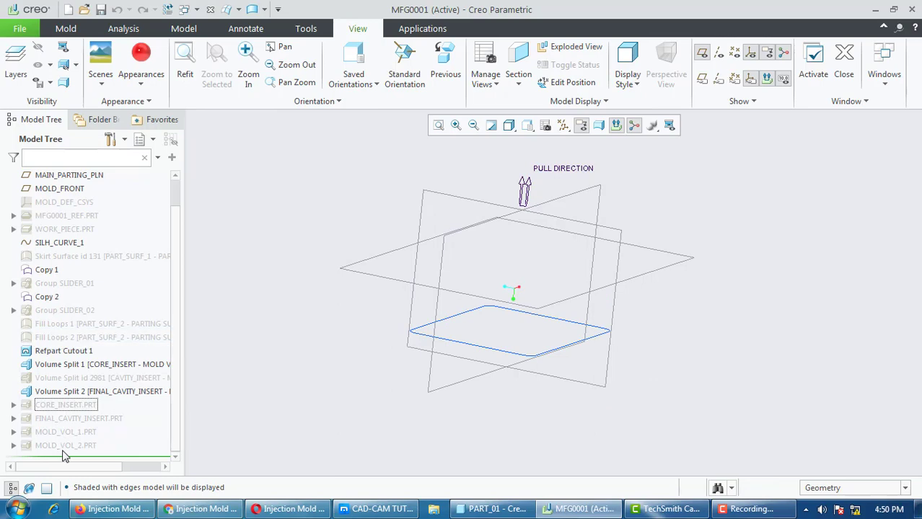
left_click(72, 445)
left_click(54, 420)
right_click(106, 417)
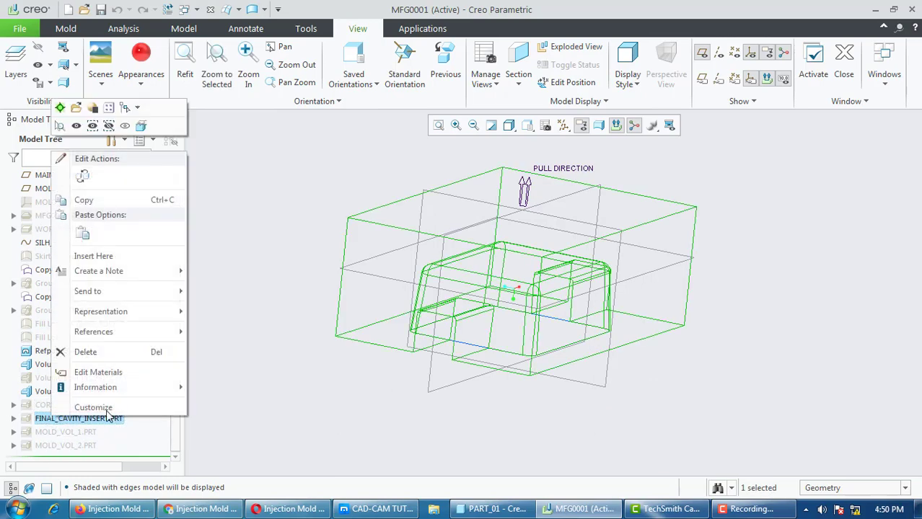
left_click(81, 127)
mouse_move(358, 331)
middle_mouse_down()
mouse_move(397, 305)
mouse_move(409, 239)
mouse_move(458, 229)
mouse_move(288, 288)
mouse_move(203, 372)
middle_mouse_up()
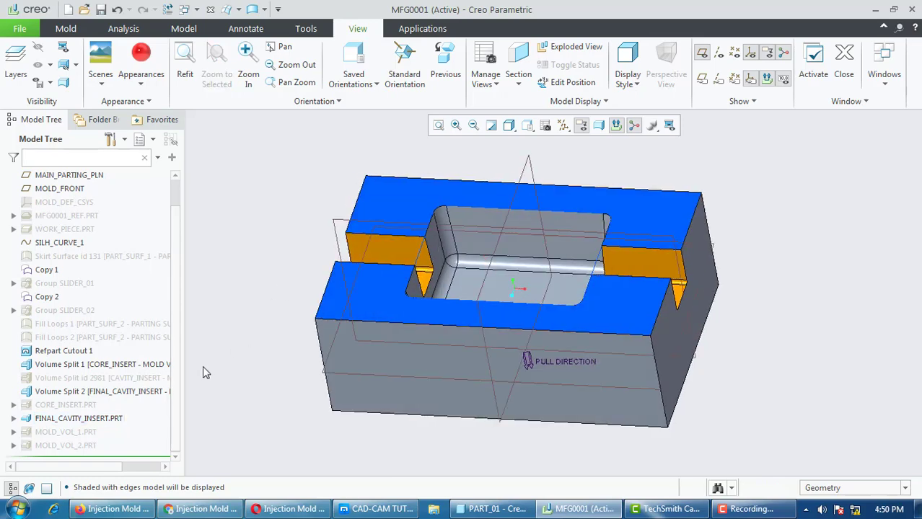
Show the slider components MOLD_VOL_1.PRT and MOLD_VOL_2.PRT in the cavity insert
left_click(81, 433)
left_click(81, 445, "ctrl")
right_click(80, 445)
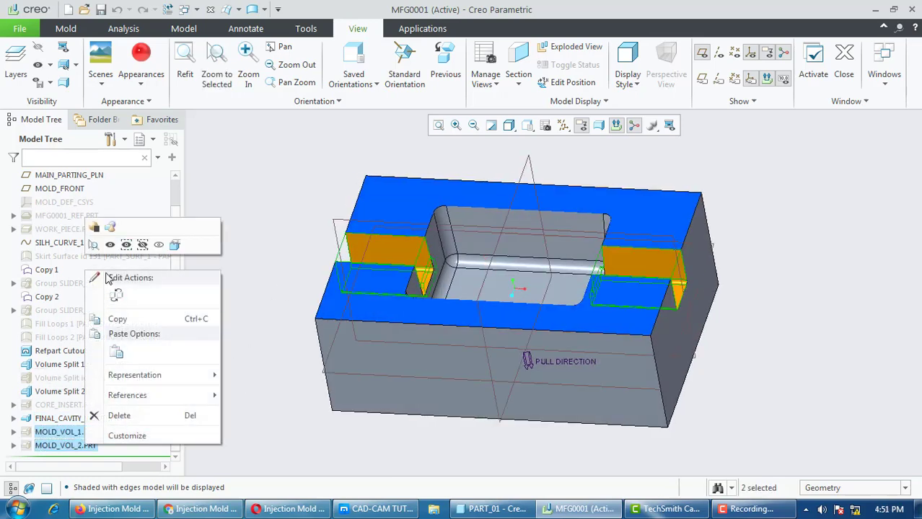
left_click(110, 246)
middle_click_drag(287, 300, 270, 306)
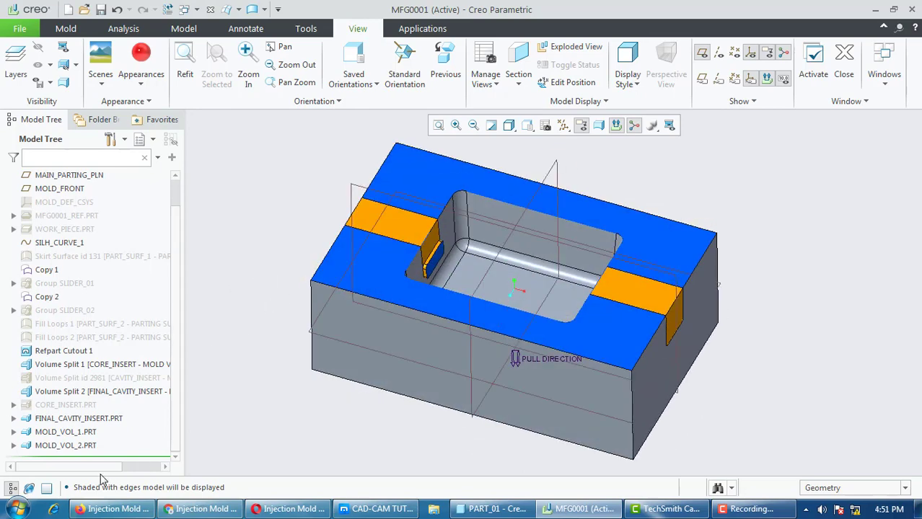
Open MOLD_VOL_1.PRT in its own window, examine the slider and return to the mold assembly
right_click(80, 436)
left_click(113, 129)
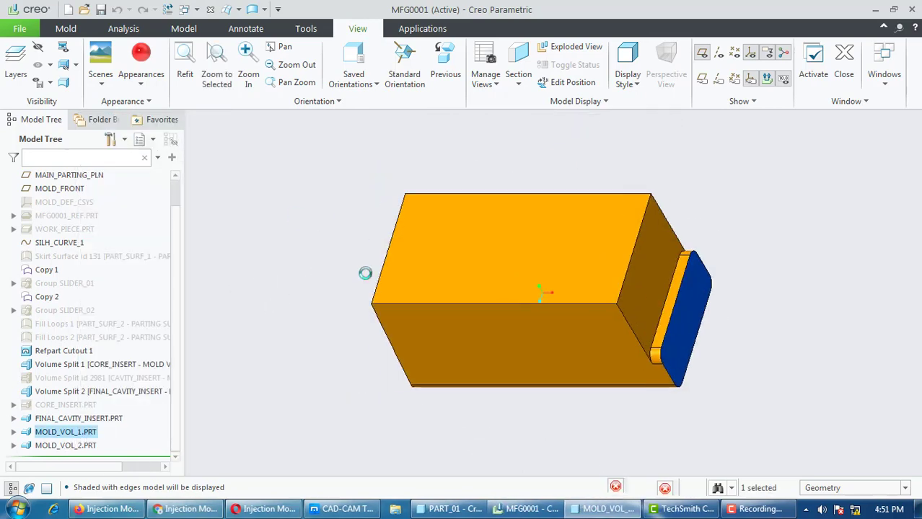
middle_click_drag(431, 314, 415, 289)
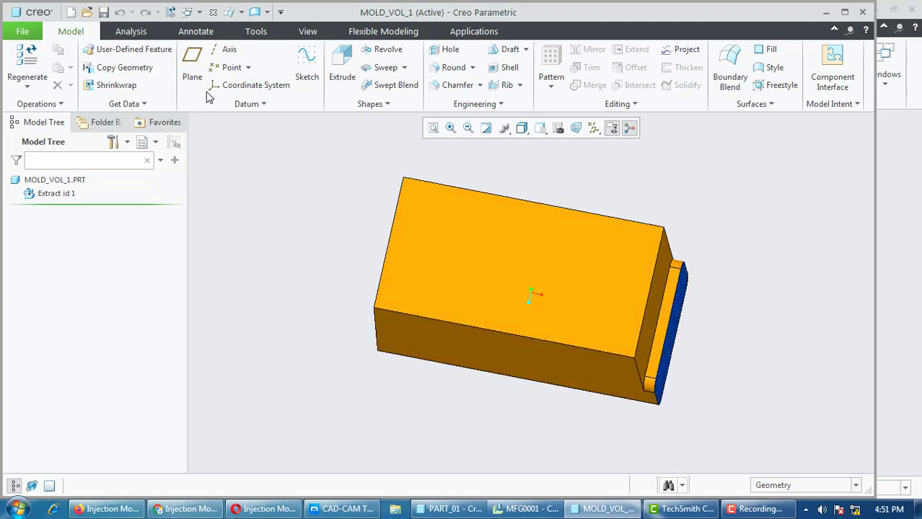
left_click(214, 13)
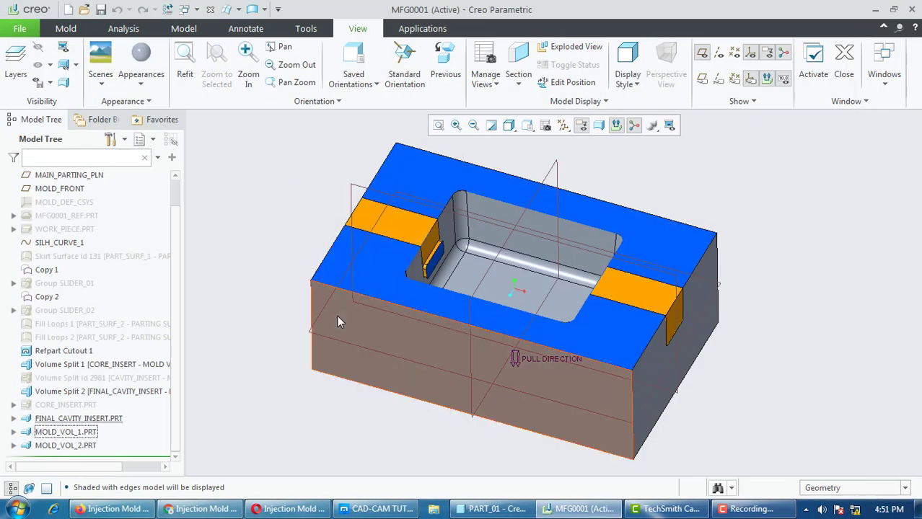
Examine from several angles how the two sliders sit in the cavity insert
mouse_move(339, 306)
middle_mouse_down()
mouse_move(360, 272)
mouse_move(352, 309)
middle_mouse_up()
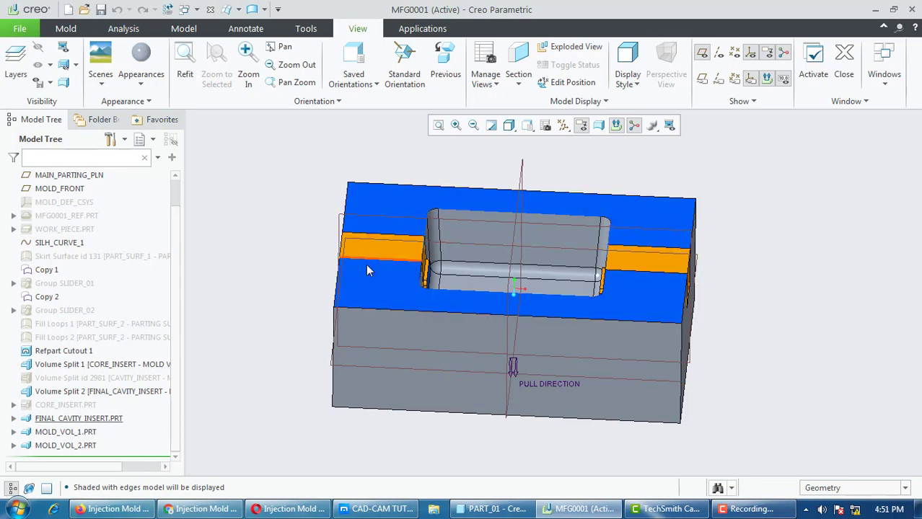
mouse_move(369, 267)
middle_mouse_down()
mouse_move(406, 285)
mouse_move(390, 238)
mouse_move(345, 280)
mouse_move(349, 301)
mouse_move(368, 292)
mouse_move(356, 237)
mouse_move(293, 287)
middle_mouse_up()
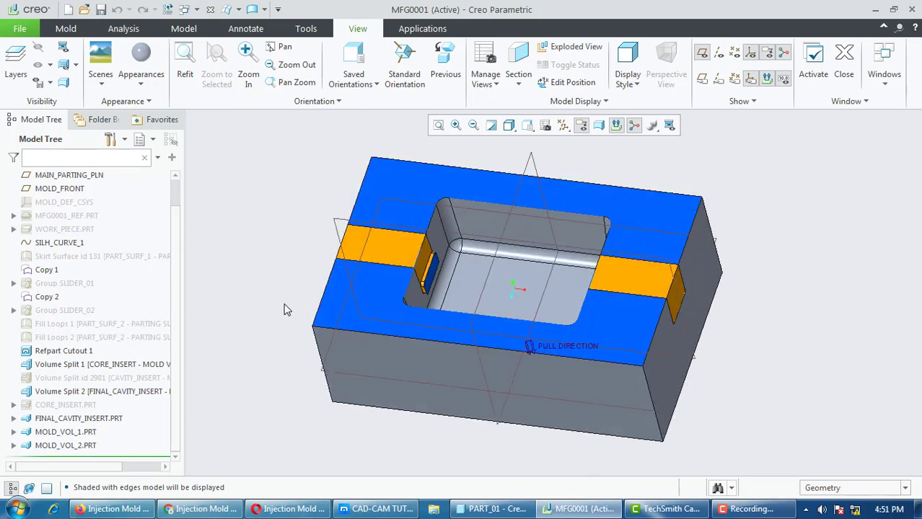
scroll(323, 268, "down", 3)
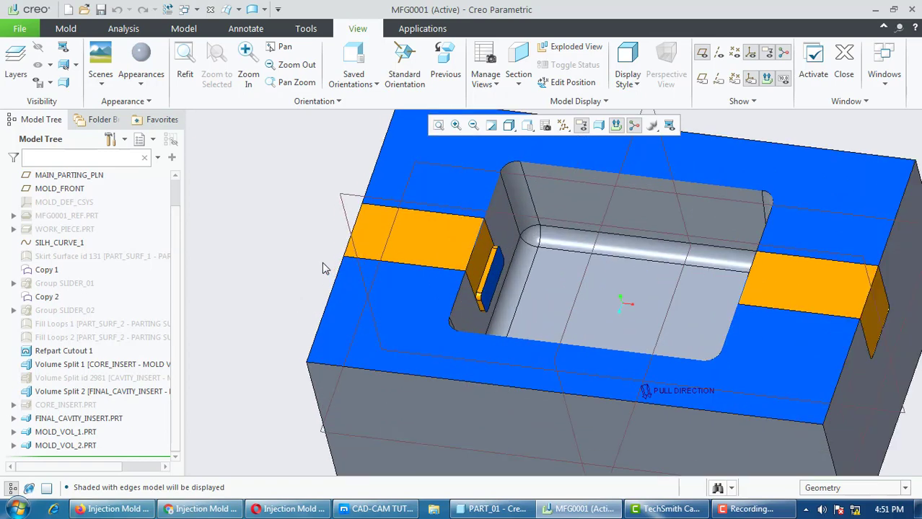
scroll(260, 360, "up", 3)
mouse_move(270, 340)
middle_mouse_down()
mouse_move(266, 354)
mouse_move(272, 325)
middle_mouse_up()
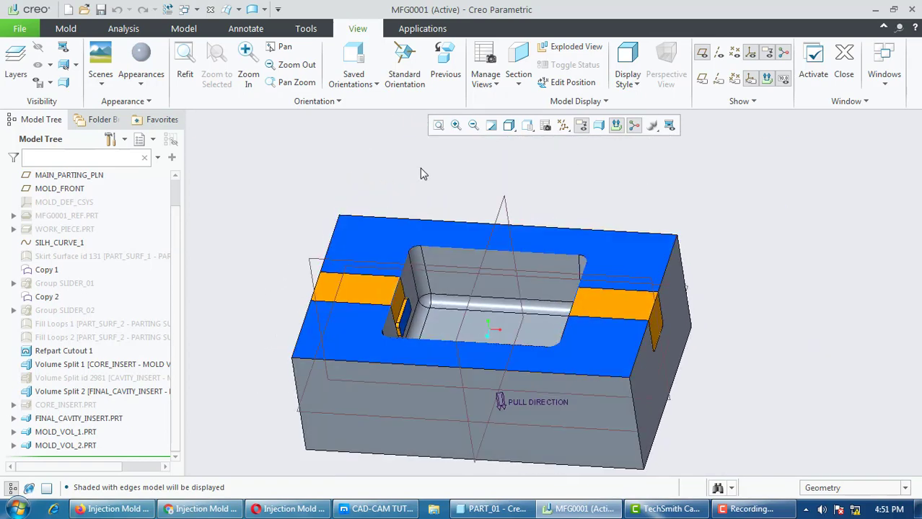
scroll(417, 196, "up", 1)
scroll(339, 258, "down", 2)
middle_click_drag(299, 257, 303, 277)
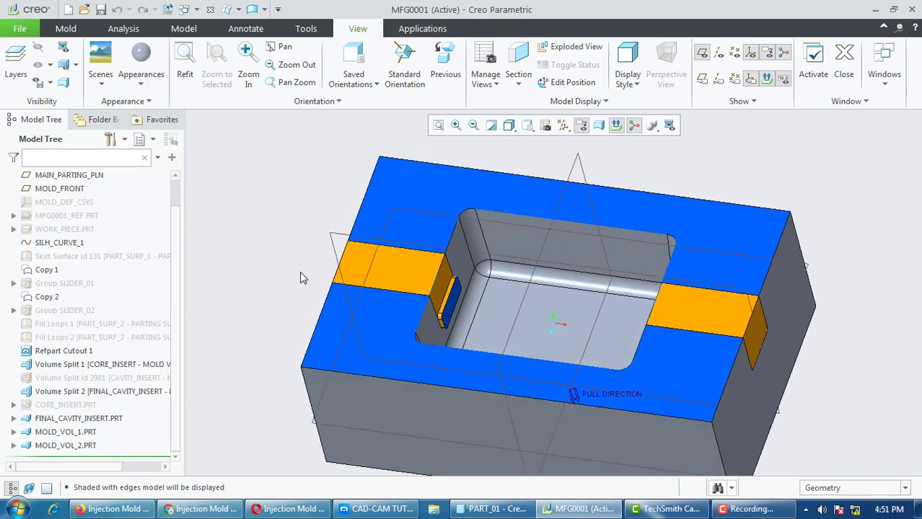
Show MFG0001_REF.PRT again and view it inside the cavity insert with both sliders
right_click(65, 228)
left_click(64, 226)
right_click(63, 226)
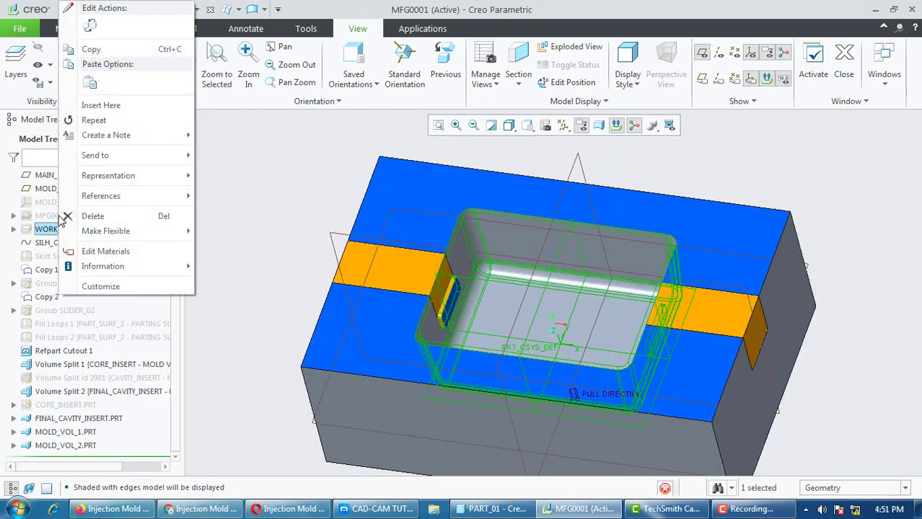
left_click(100, 332)
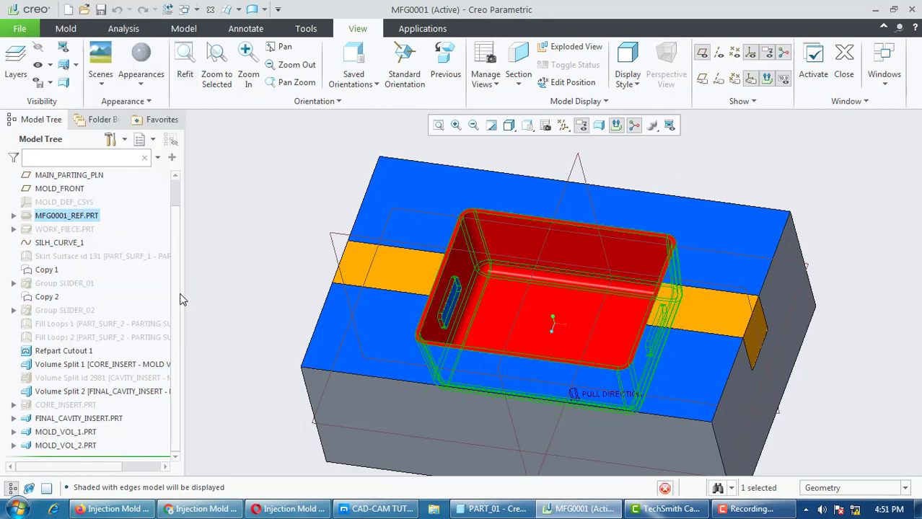
left_click(302, 220)
middle_click_drag(335, 230, 305, 233)
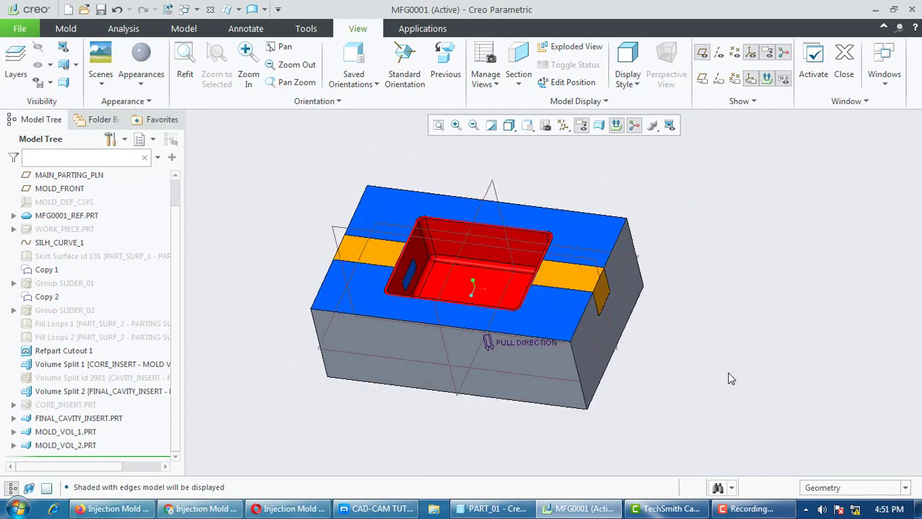
left_click(789, 511)
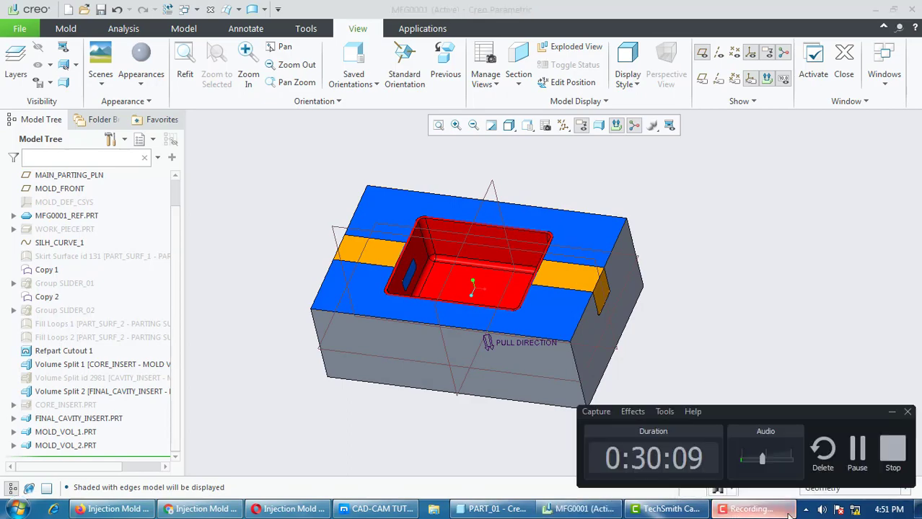